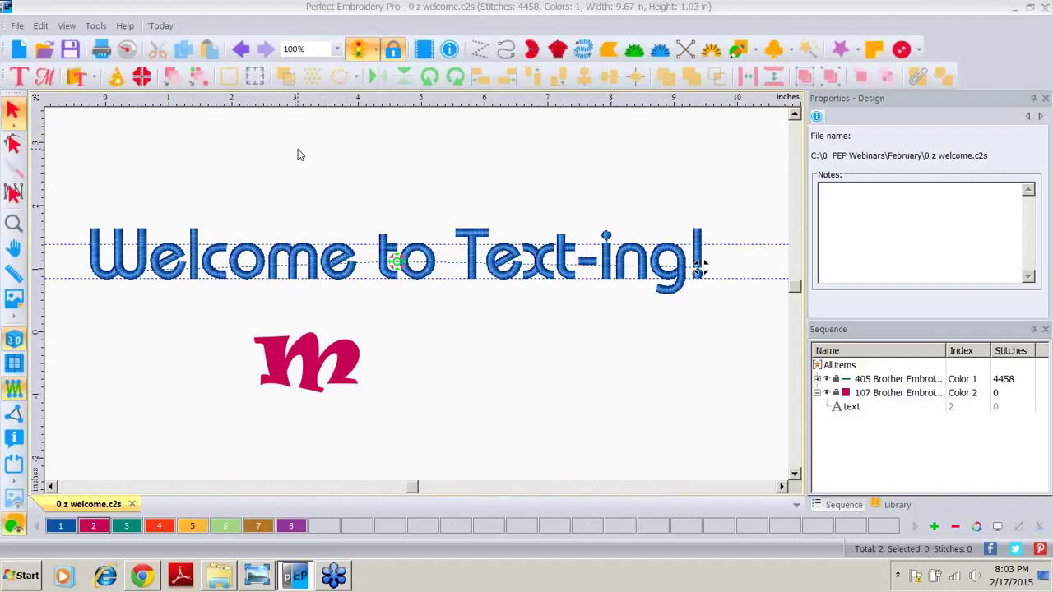
Create a new design and place the text "A" on the canvas.
{"action": "left_click", "coordinate": [20, 51]}
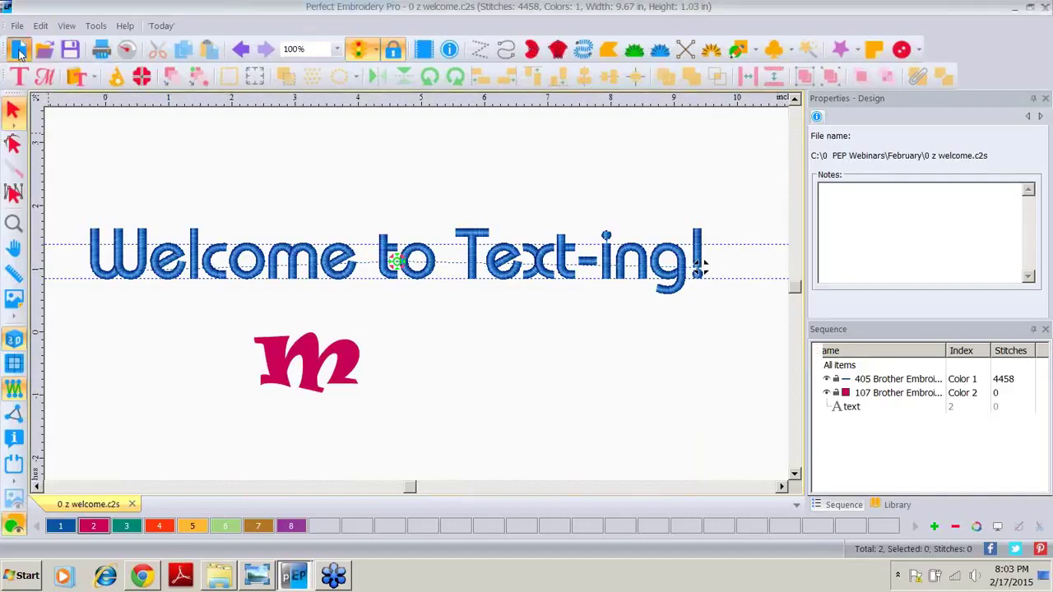
{"action": "left_click", "coordinate": [19, 77]}
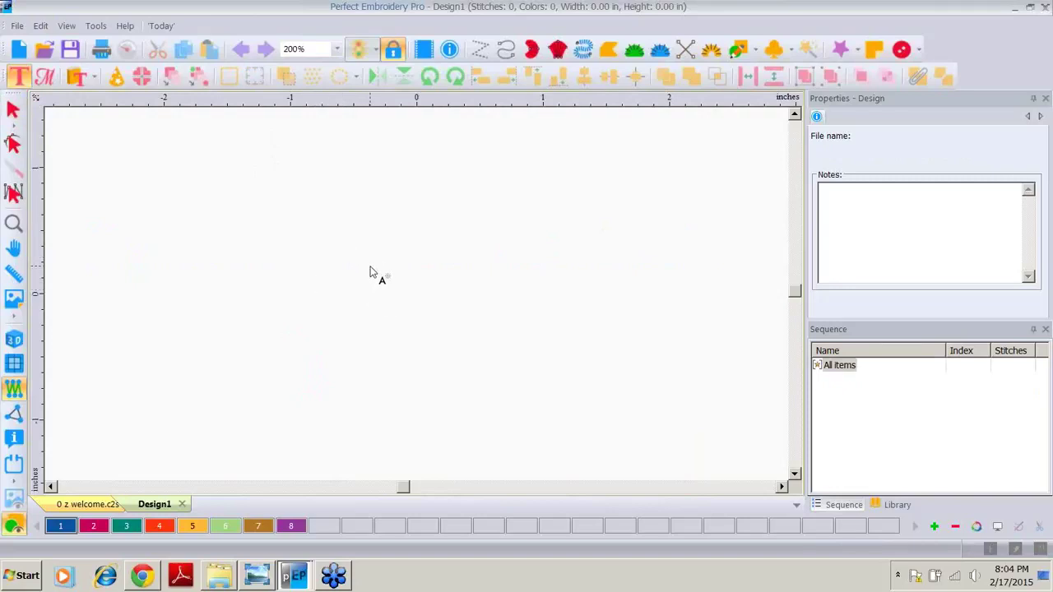
{"action": "left_click", "coordinate": [370, 272]}
{"action": "type", "text": "A"}
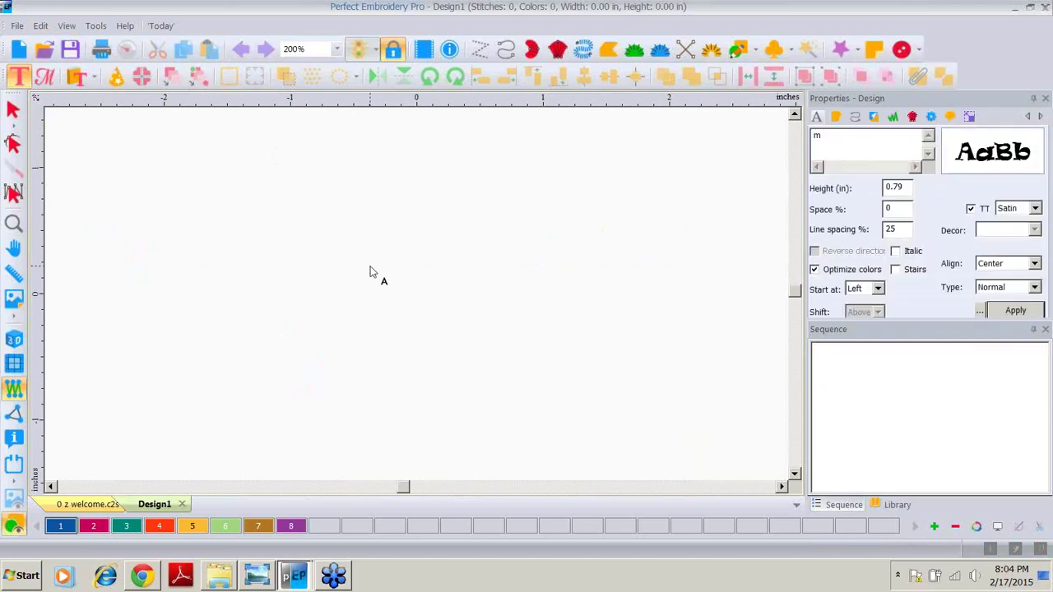
{"action": "key", "text": "Return"}
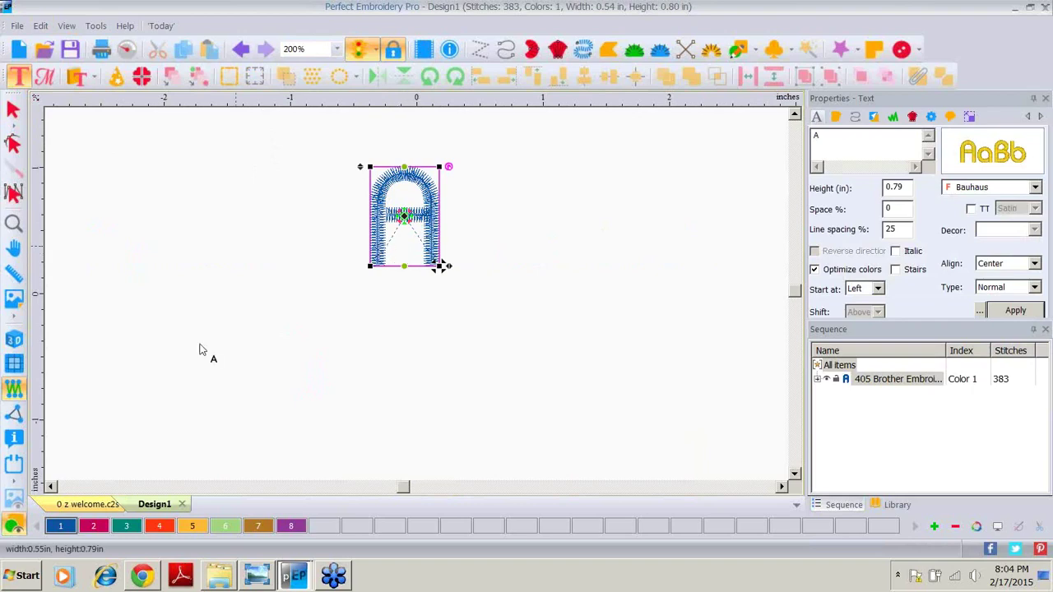
Turn on the 3D stitch view and check the Bauhaus font's available characters and recommended height range.
{"action": "left_click", "coordinate": [15, 340]}
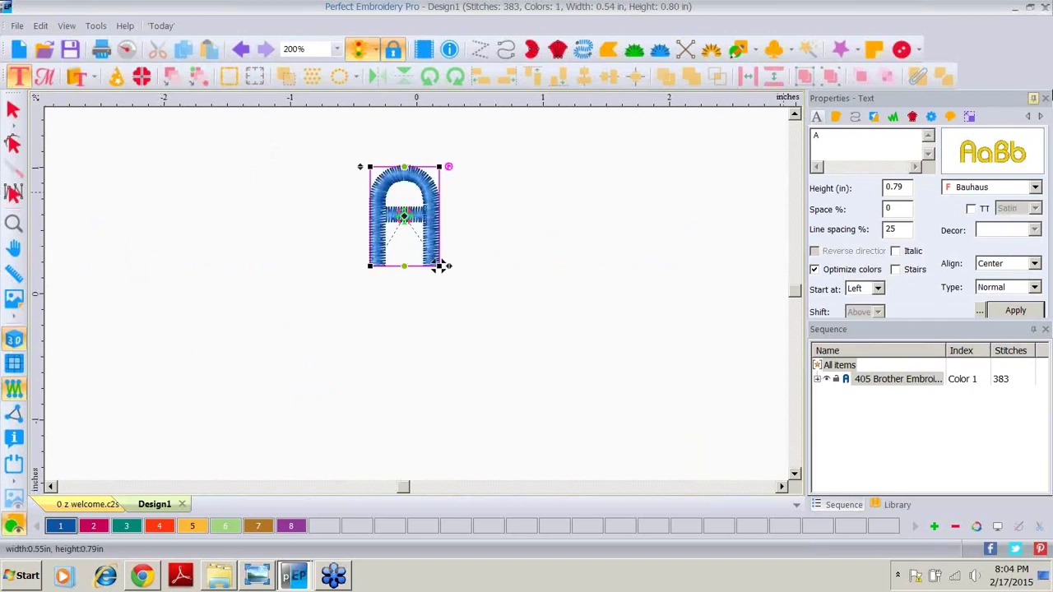
{"action": "left_click", "coordinate": [1019, 156]}
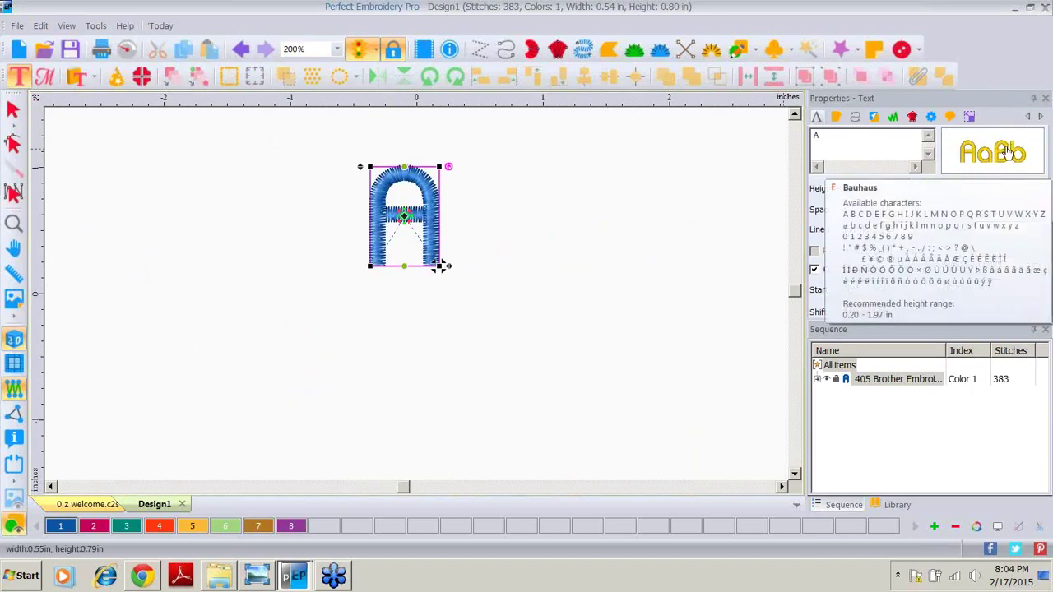
{"action": "mouse_move", "coordinate": [974, 159]}
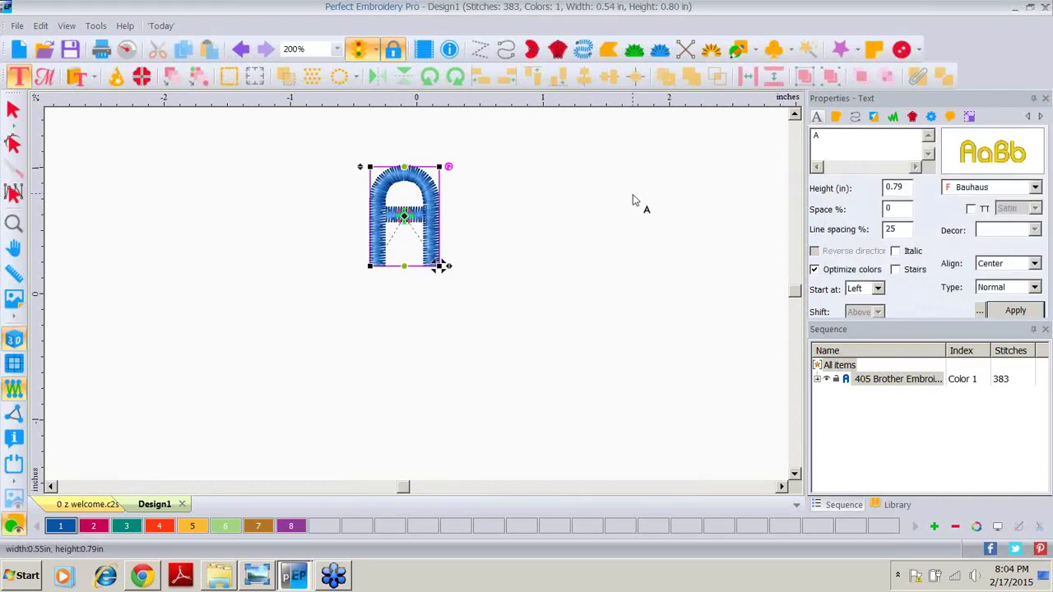
Replace the letter "A" with the text "Celebrate!" and set its height to 1.50 in.
{"action": "left_click", "coordinate": [829, 137]}
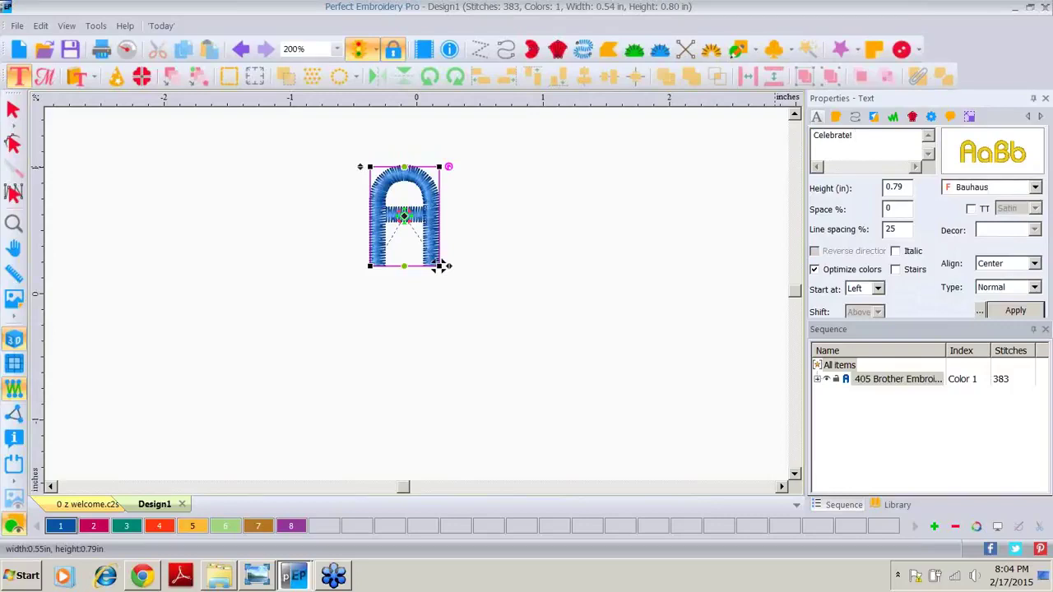
{"action": "left_click", "coordinate": [1000, 312]}
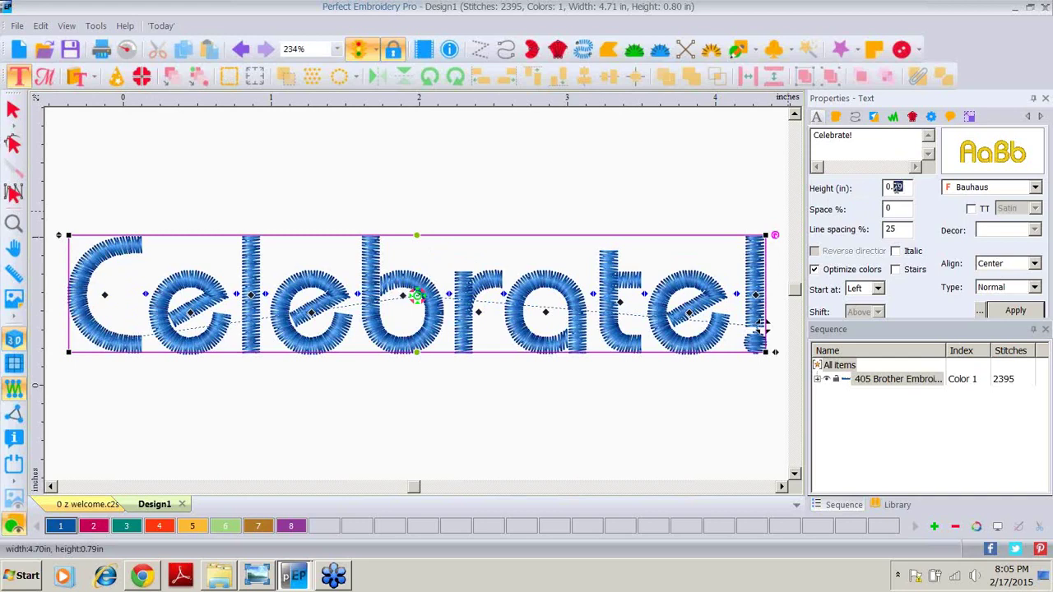
{"action": "type", "text": "1."}
{"action": "left_click", "coordinate": [1014, 311]}
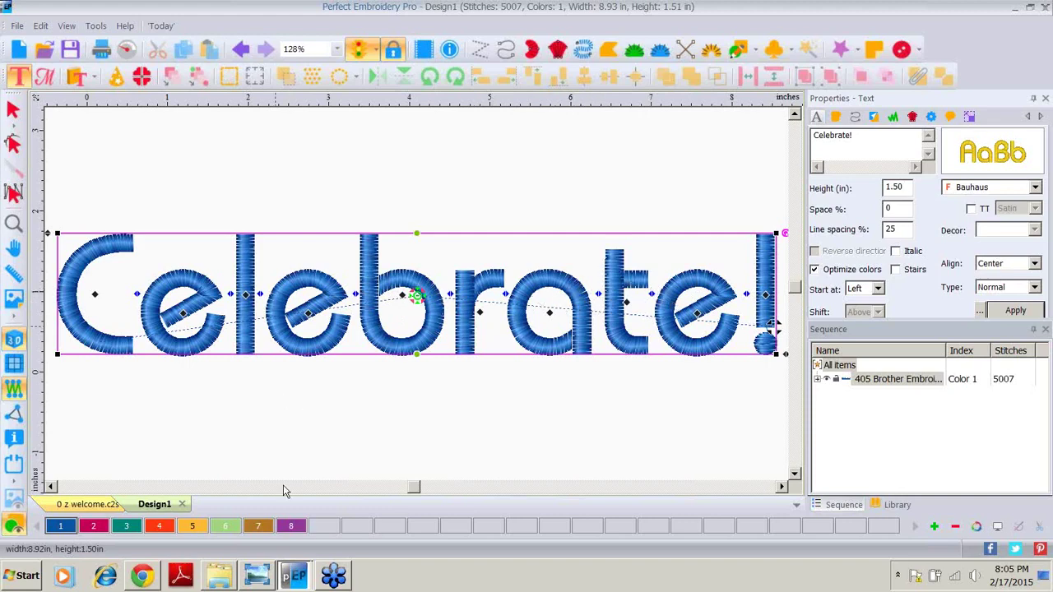
Switch to Windows Photo Viewer to examine the kerning and serif illustration, and return to Design1 in Perfect Embroidery Pro.
{"action": "left_click", "coordinate": [260, 577]}
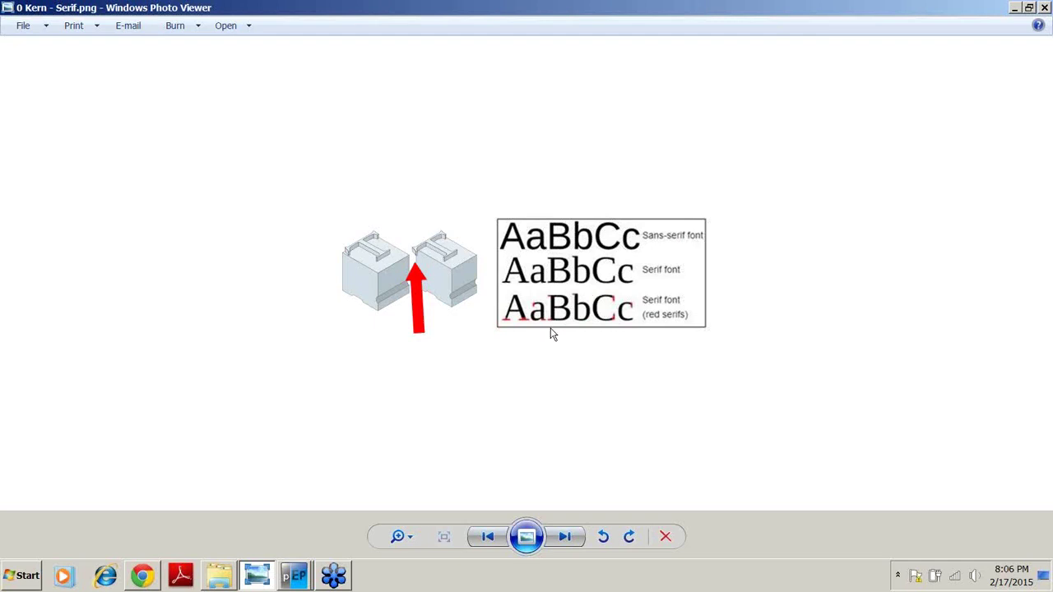
{"action": "left_click", "coordinate": [292, 580]}
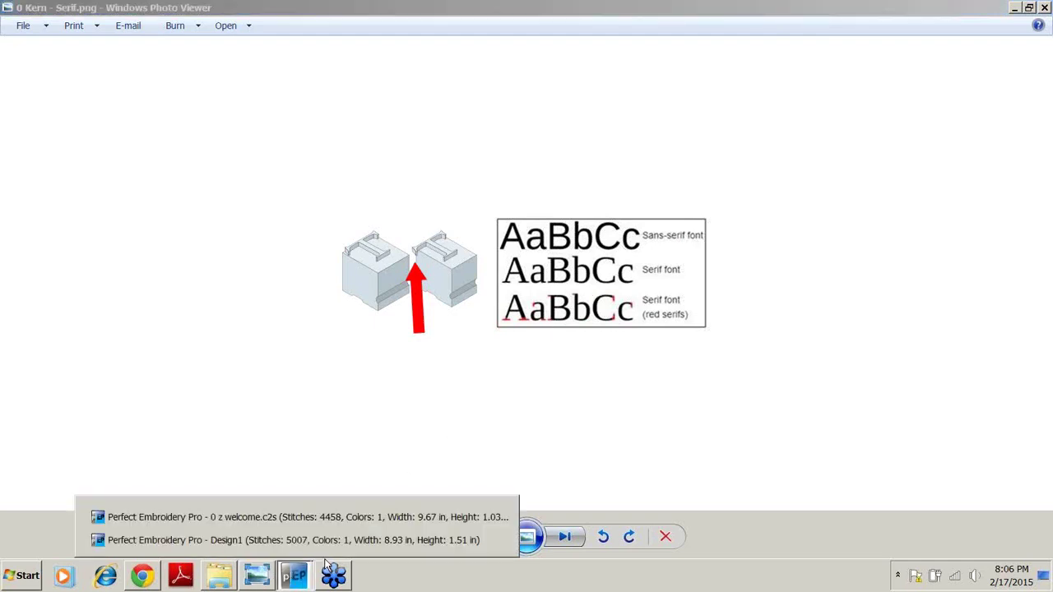
{"action": "left_click", "coordinate": [326, 534]}
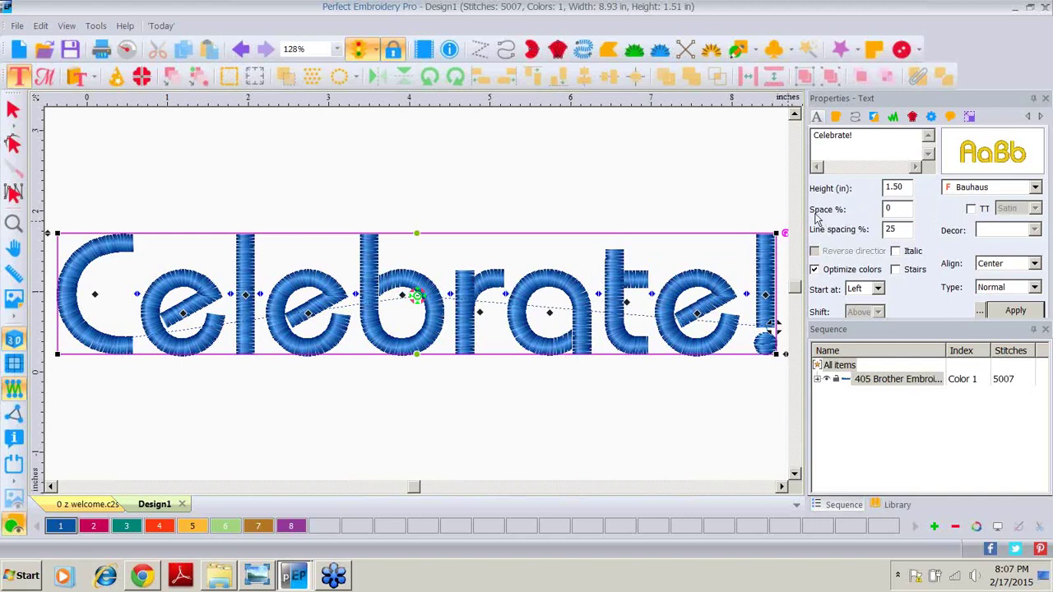
Try wider letter spacing on "Celebrate!", ending with a Space value of 10%.
{"action": "double_click", "coordinate": [899, 207]}
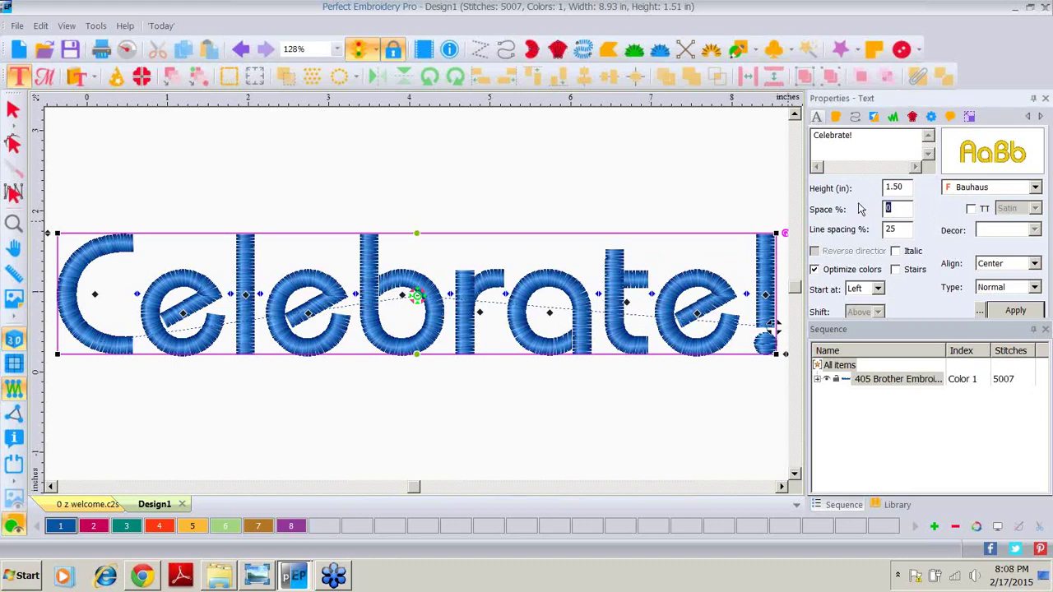
{"action": "left_click", "coordinate": [1016, 310]}
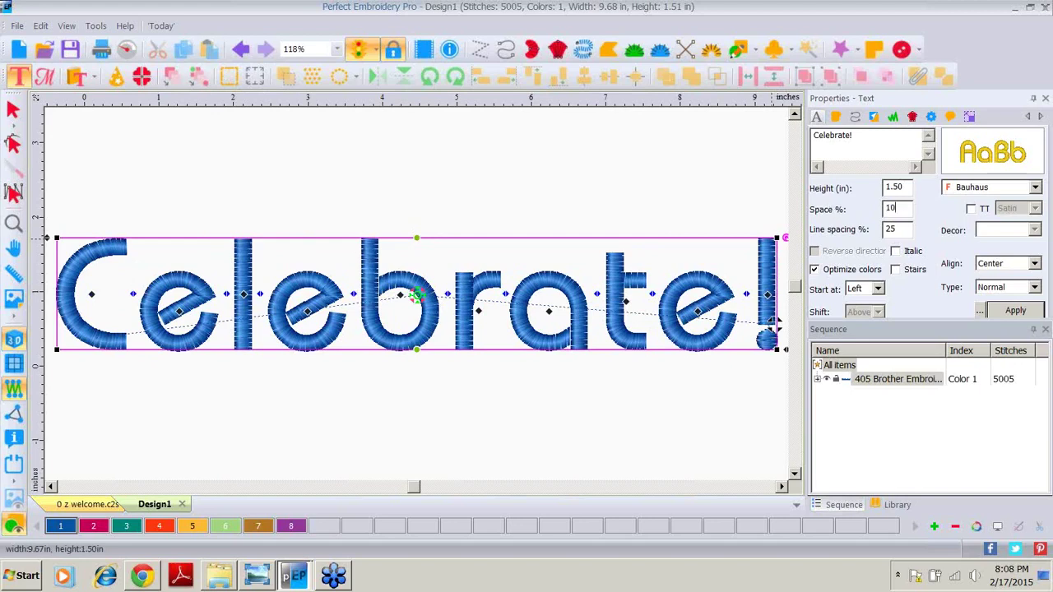
{"action": "left_click", "coordinate": [1013, 313]}
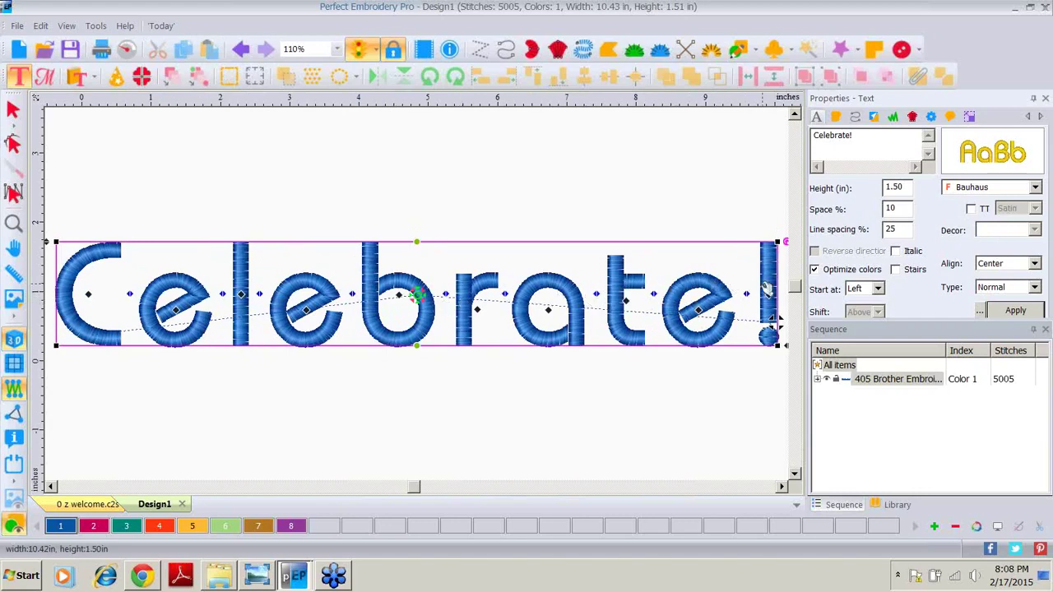
Reset the Space value of the "Celebrate!" text to 0%.
{"action": "left_click_drag", "start_coordinate": [903, 208], "coordinate": [878, 208]}
{"action": "type", "text": "0"}
{"action": "left_click", "coordinate": [1013, 312]}
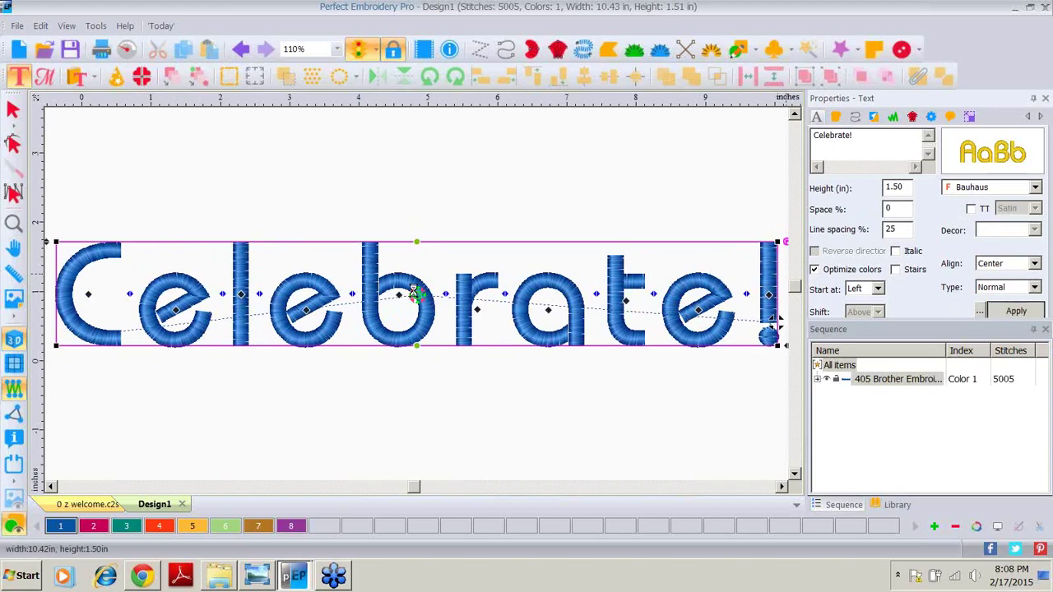
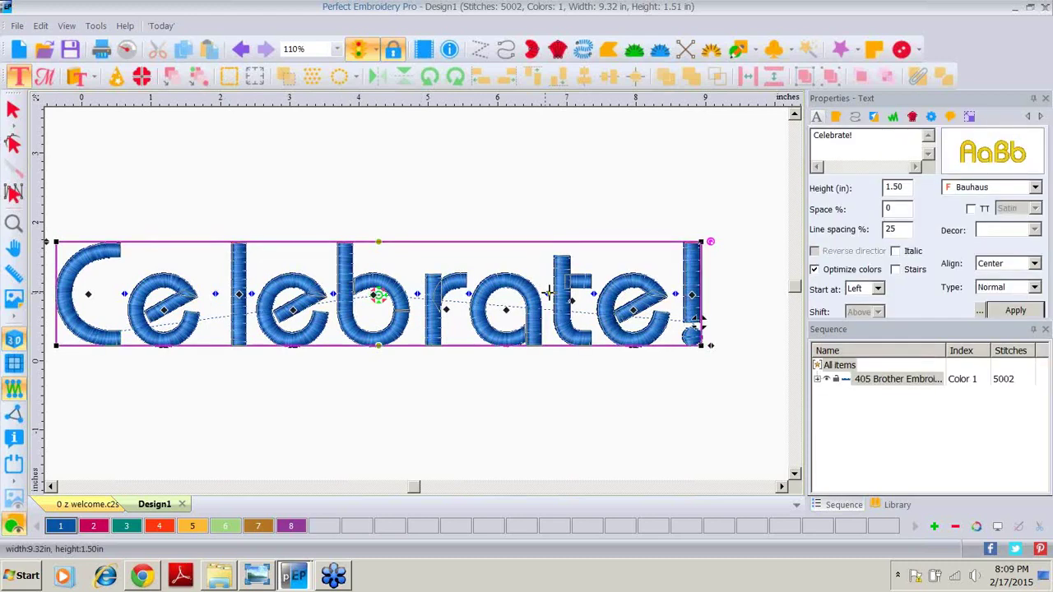
Widen the gap before the "t" in "Celebrate!" and shift the single letters "l", "r" and "t" slightly left.
{"action": "left_click_drag", "start_coordinate": [546, 292], "coordinate": [561, 292]}
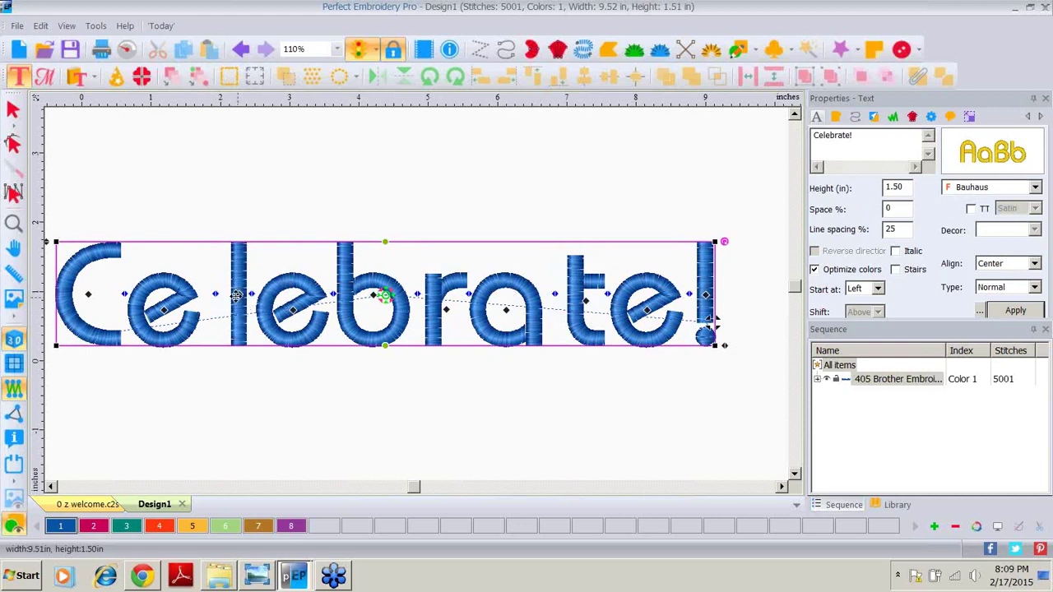
{"action": "left_click", "coordinate": [237, 294]}
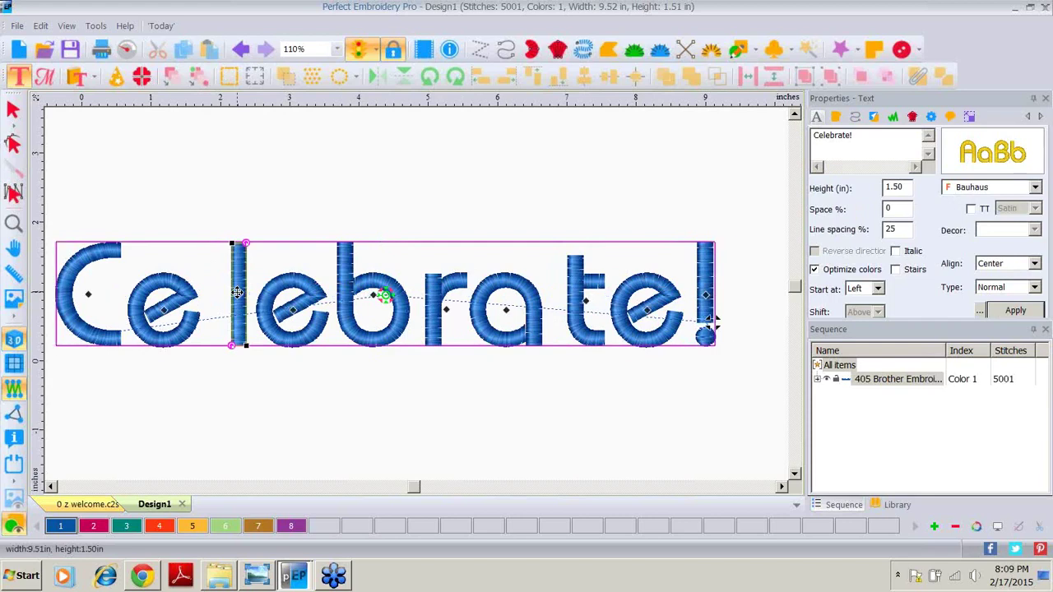
{"action": "left_click_drag", "start_coordinate": [236, 294], "coordinate": [225, 292]}
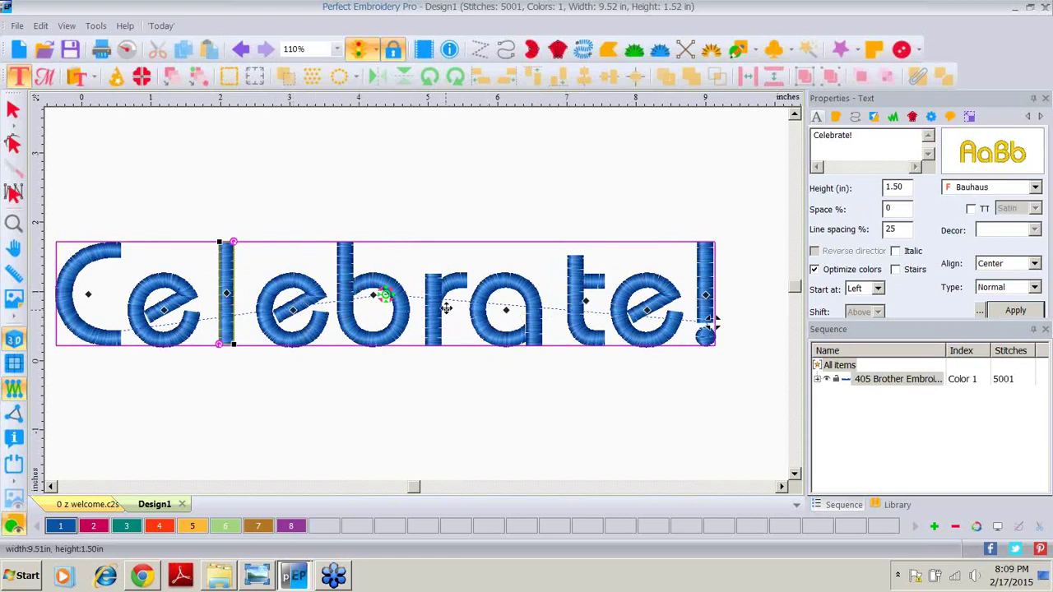
{"action": "mouse_move", "coordinate": [441, 305]}
{"action": "left_mouse_down"}
{"action": "mouse_move", "coordinate": [458, 315]}
{"action": "mouse_move", "coordinate": [441, 305]}
{"action": "left_mouse_up"}
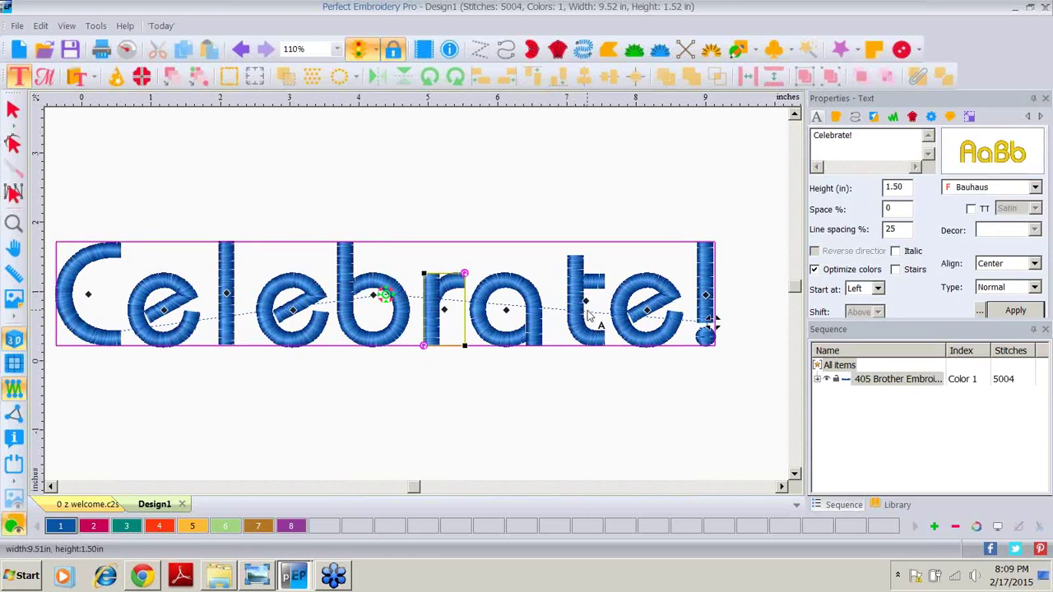
{"action": "left_click", "coordinate": [584, 302]}
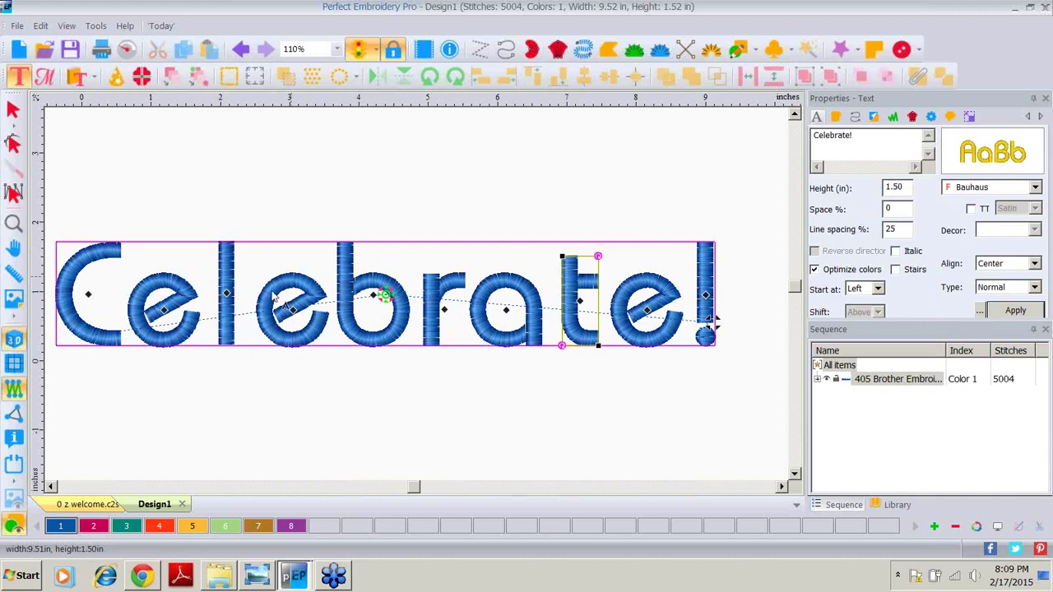
Adjust the kerning around the "l" in "Celebrate!" so the letters following it sit slightly closer.
{"action": "left_click", "coordinate": [226, 294]}
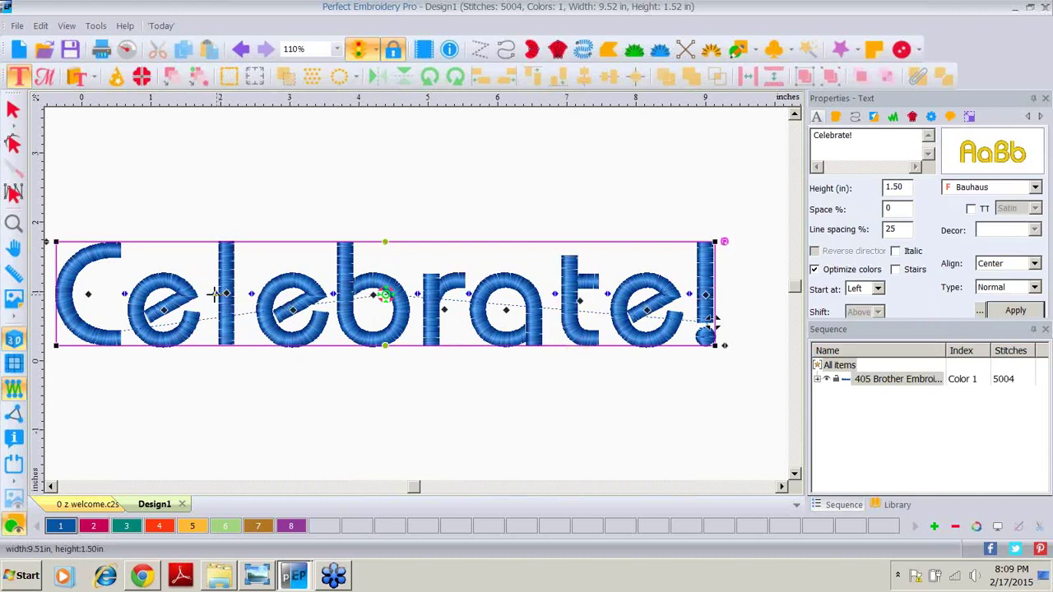
{"action": "left_click_drag", "start_coordinate": [213, 295], "coordinate": [244, 294]}
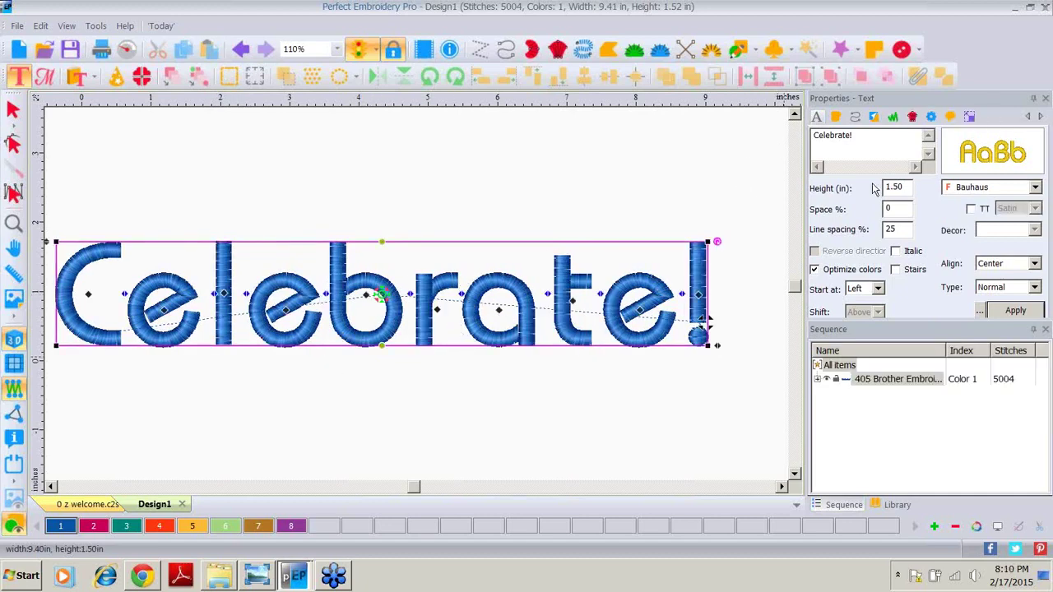
Check the Bauhaus font's character details and browse the font list down to the small fonts, keeping the current font.
{"action": "mouse_move", "coordinate": [1010, 141]}
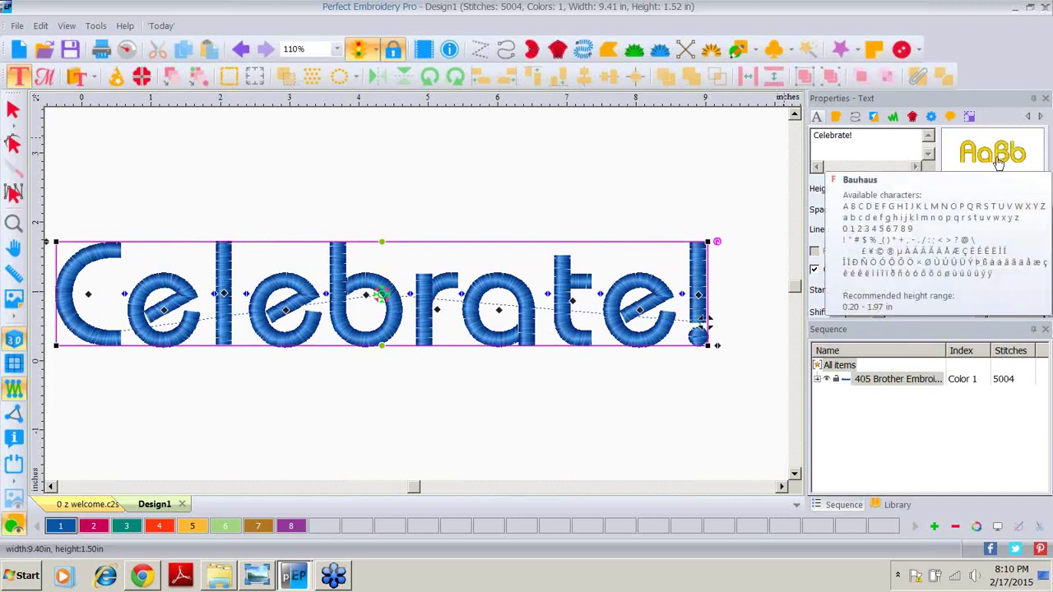
{"action": "mouse_move", "coordinate": [972, 155]}
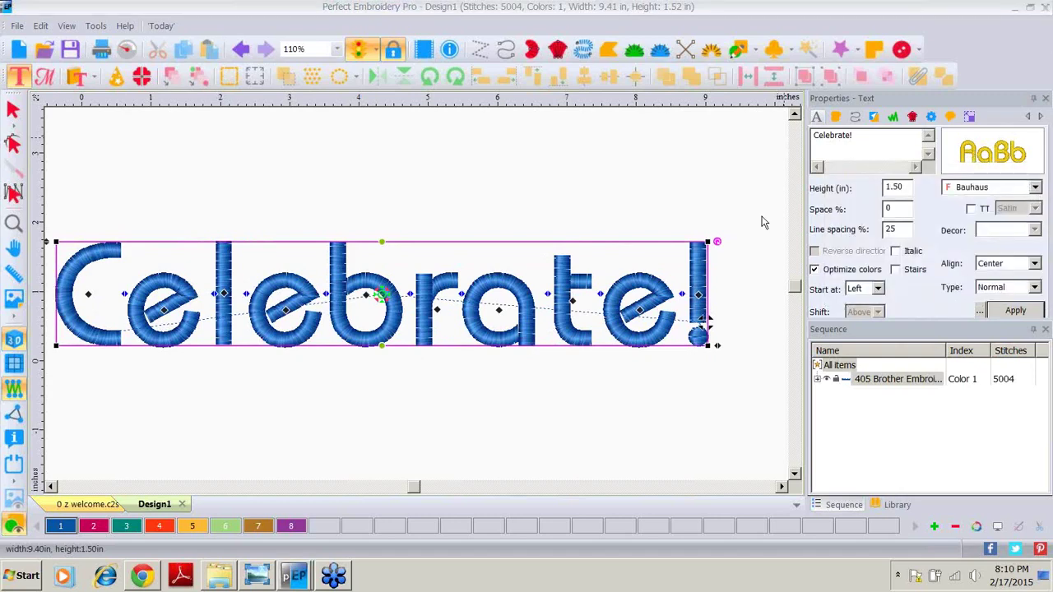
{"action": "left_click", "coordinate": [1035, 188]}
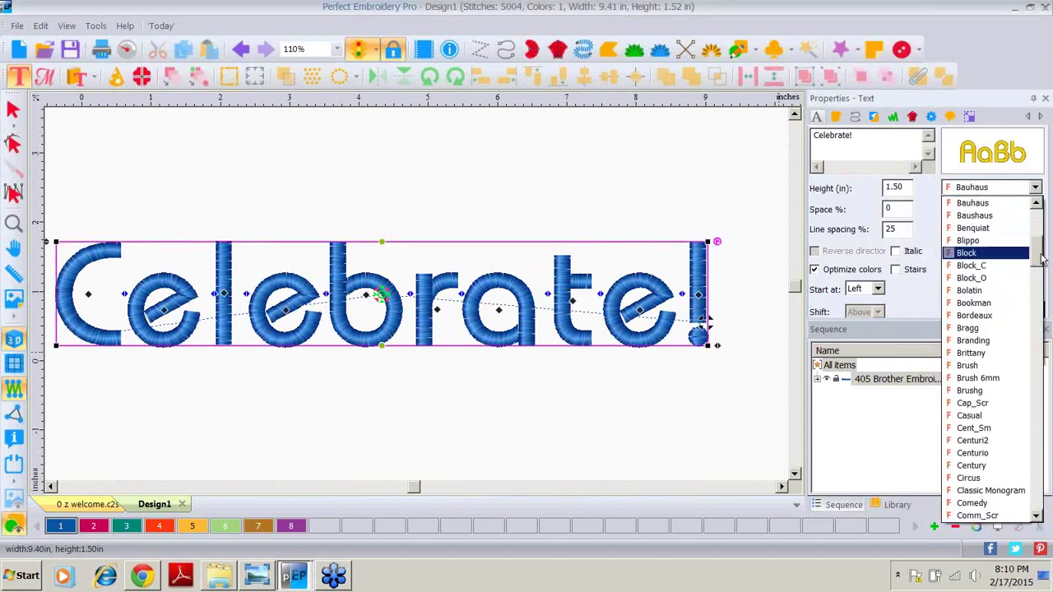
{"action": "left_click_drag", "start_coordinate": [1038, 257], "coordinate": [1038, 300]}
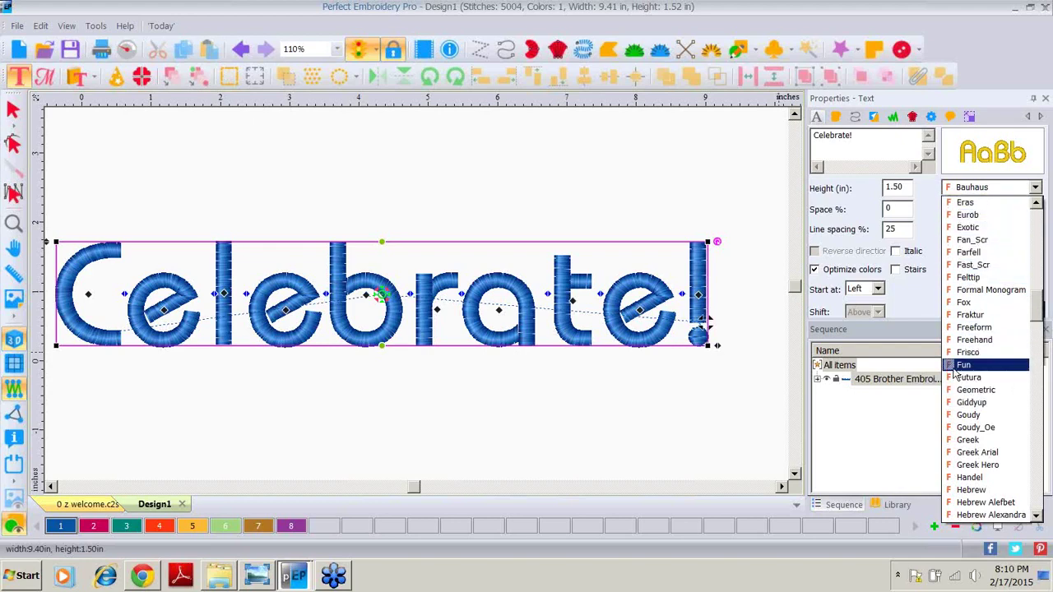
{"action": "left_click_drag", "start_coordinate": [1040, 305], "coordinate": [1042, 502]}
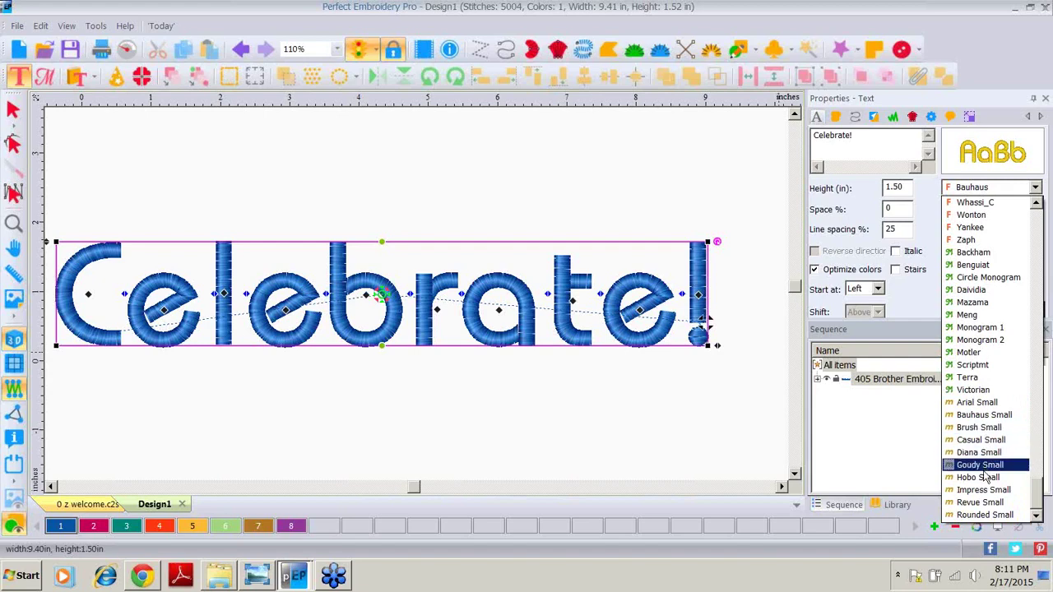
{"action": "scroll", "coordinate": [45, 54], "scroll_direction": "down", "scroll_amount": 4}
{"action": "left_click", "coordinate": [45, 54]}
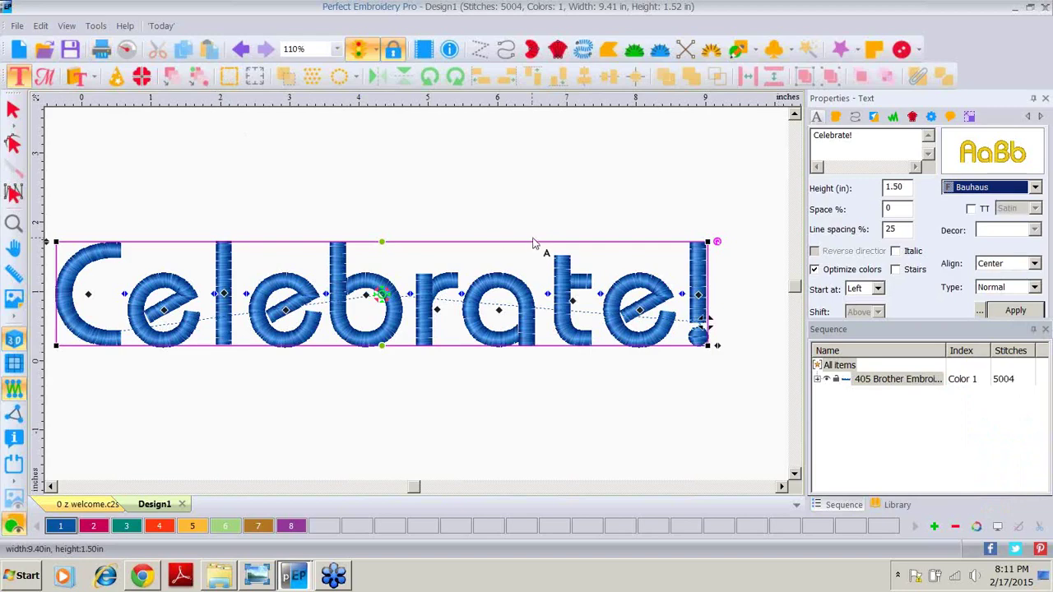
Open the design "1 Mini fonts sample.c2s" from the February folder.
{"action": "left_click", "coordinate": [46, 51]}
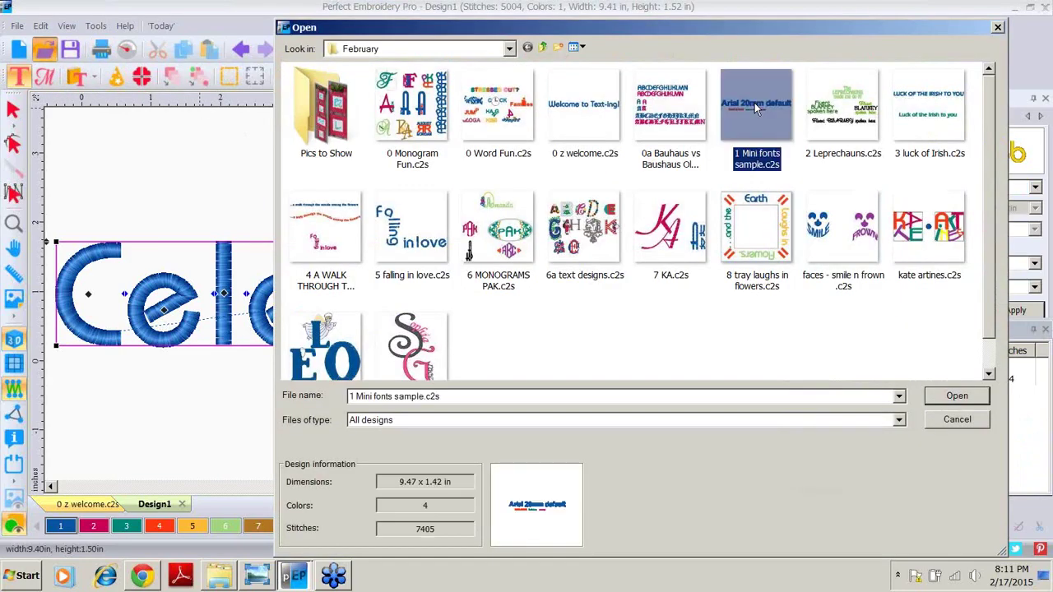
{"action": "double_click", "coordinate": [754, 103]}
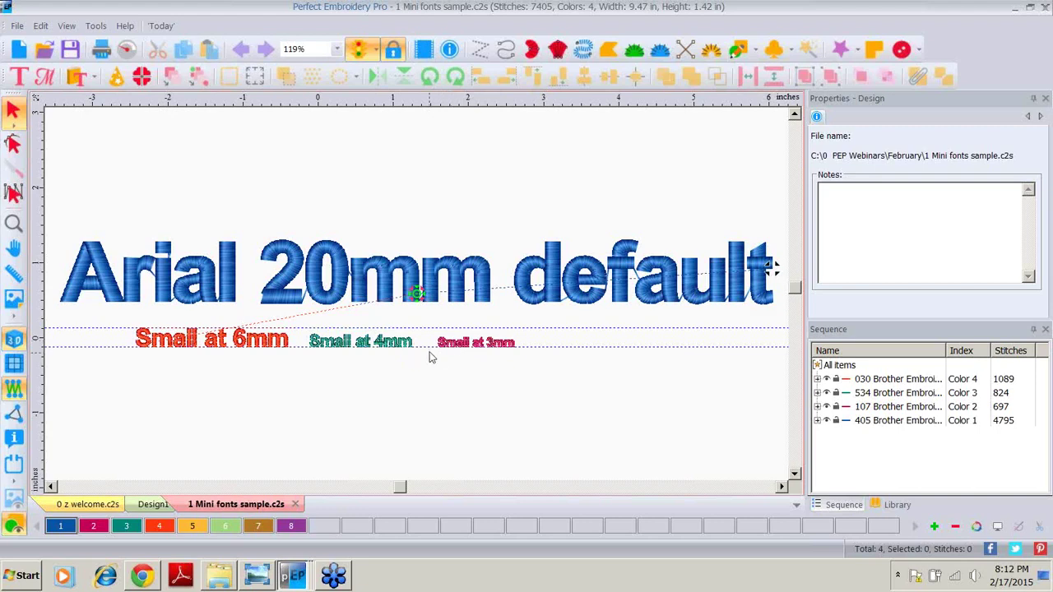
Return to Design1, choose the Block_O font for "Celebrate!" and check its available characters and recommended height range.
{"action": "left_click", "coordinate": [143, 506]}
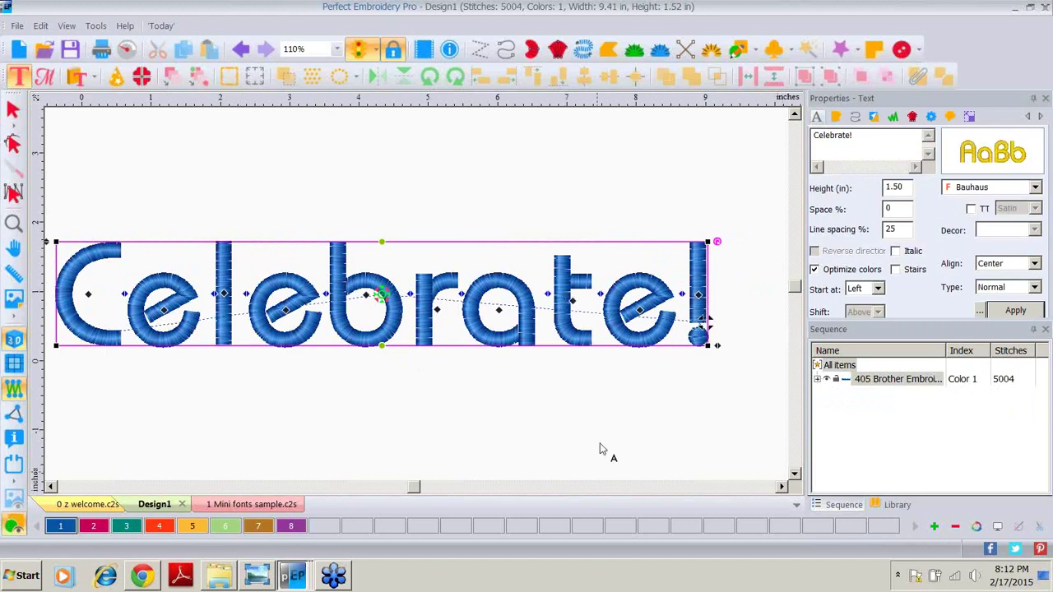
{"action": "left_click", "coordinate": [1035, 188]}
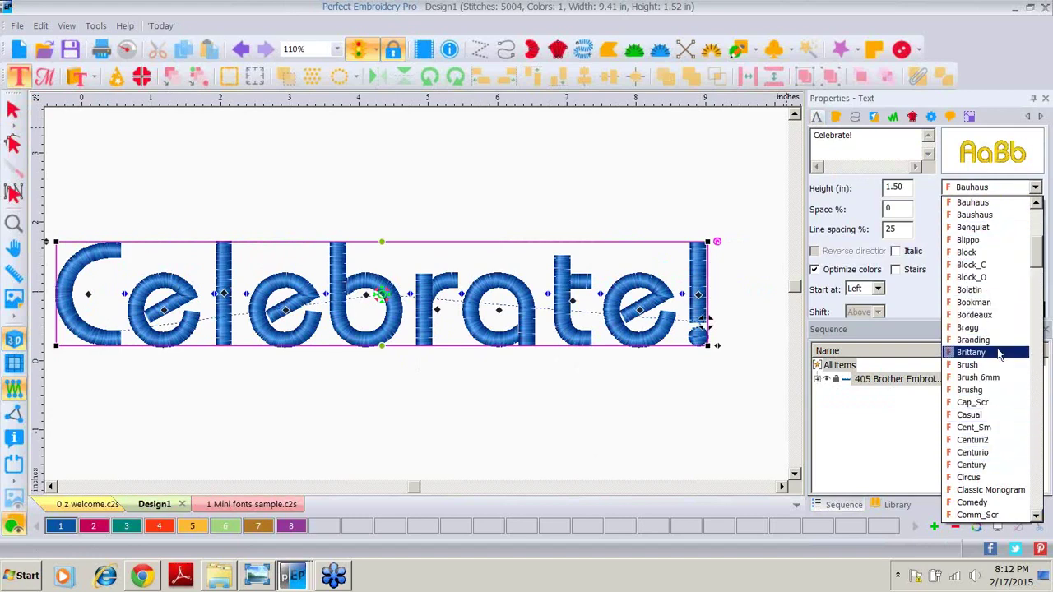
{"action": "left_click", "coordinate": [974, 277]}
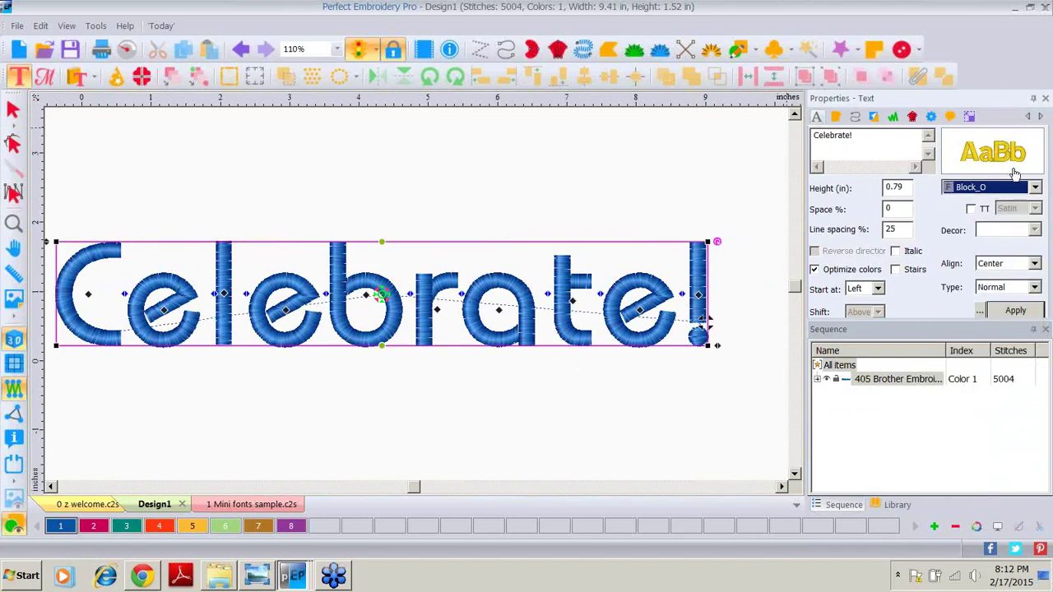
{"action": "mouse_move", "coordinate": [1011, 190]}
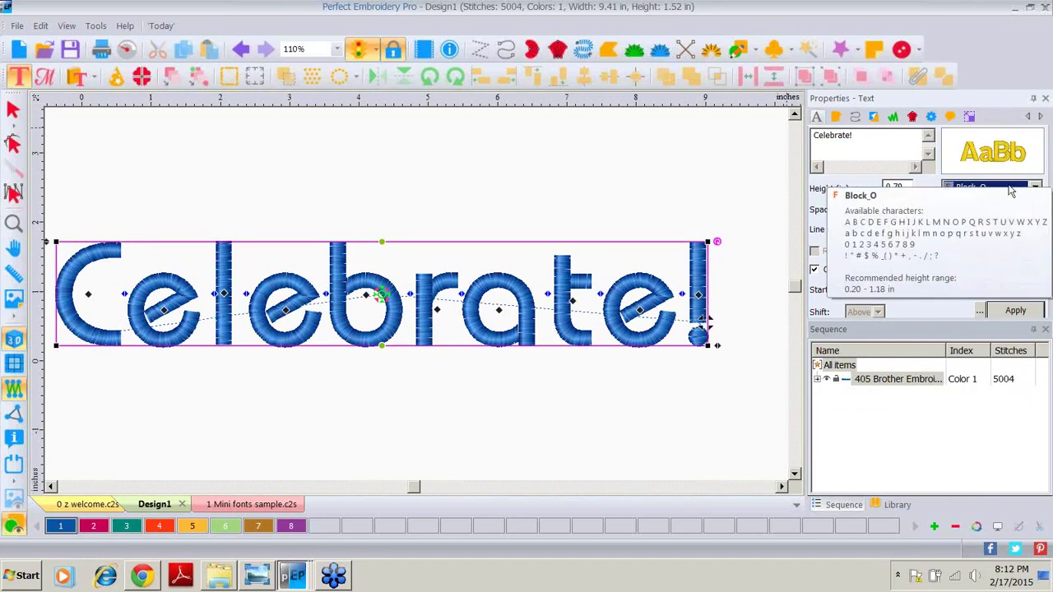
Preview the fonts that follow Block_O one after another and apply the Cursive font to "Celebrate!".
{"action": "scroll", "coordinate": [1011, 191], "scroll_direction": "down", "scroll_amount": 1}
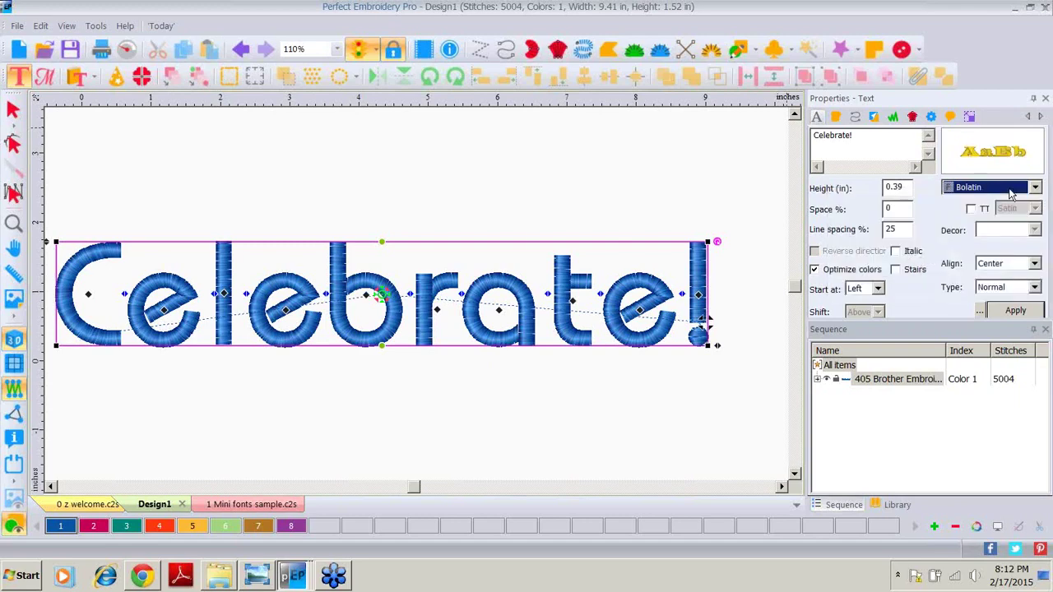
{"action": "scroll", "coordinate": [1010, 191], "scroll_direction": "down", "scroll_amount": 4}
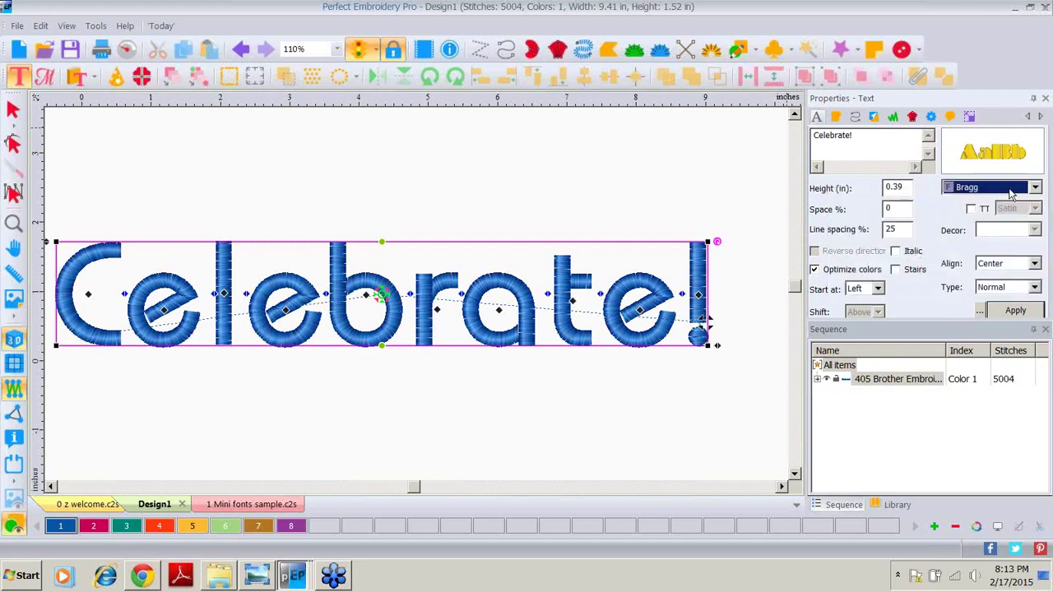
{"action": "scroll", "coordinate": [1011, 192], "scroll_direction": "down", "scroll_amount": 4}
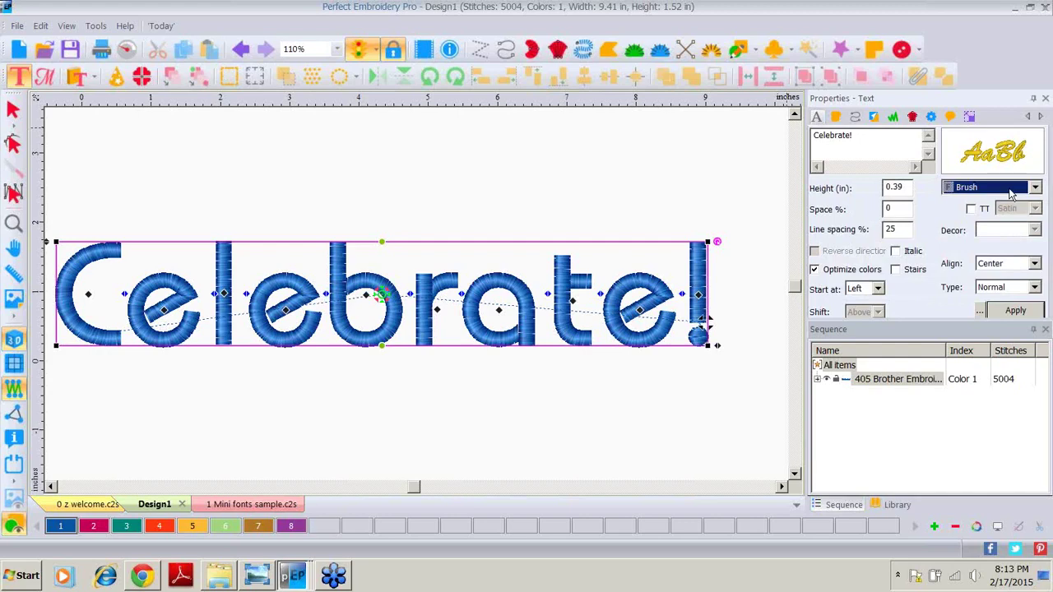
{"action": "scroll", "coordinate": [1011, 192], "scroll_direction": "down", "scroll_amount": 4}
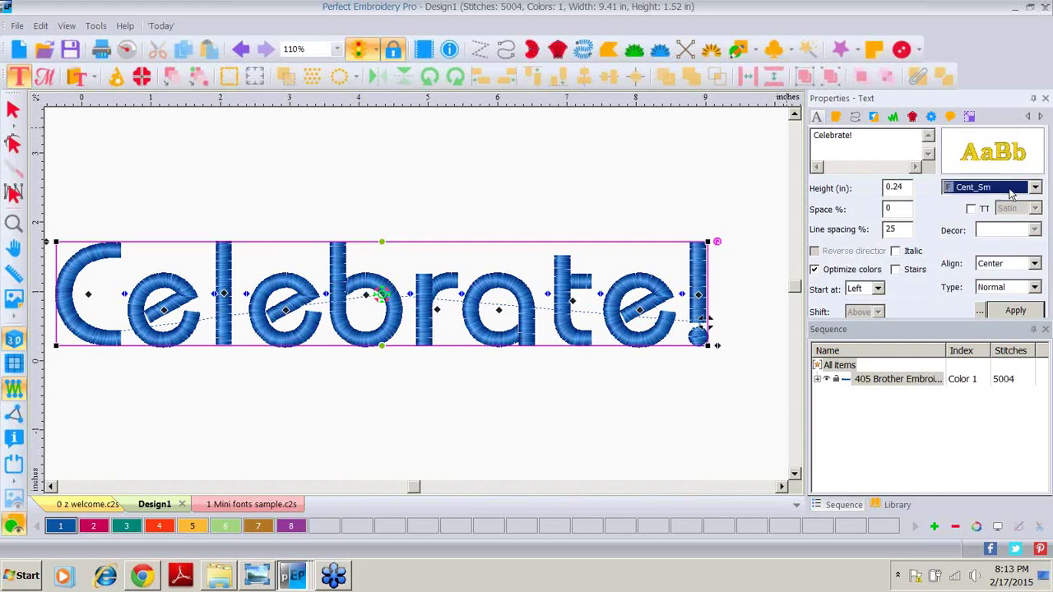
{"action": "scroll", "coordinate": [1011, 192], "scroll_direction": "down", "scroll_amount": 4}
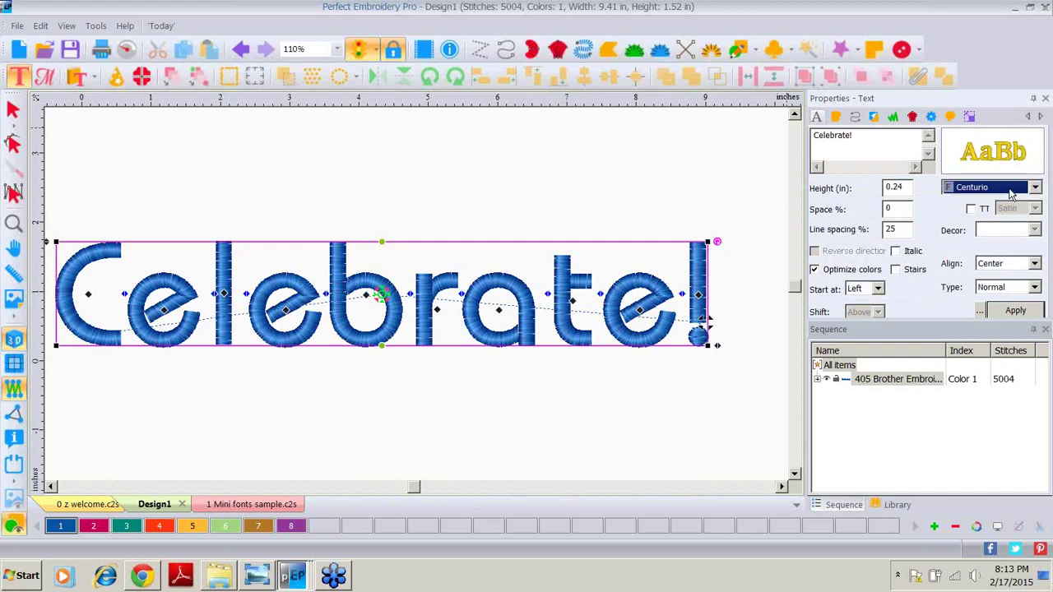
{"action": "scroll", "coordinate": [1010, 191], "scroll_direction": "down", "scroll_amount": 4}
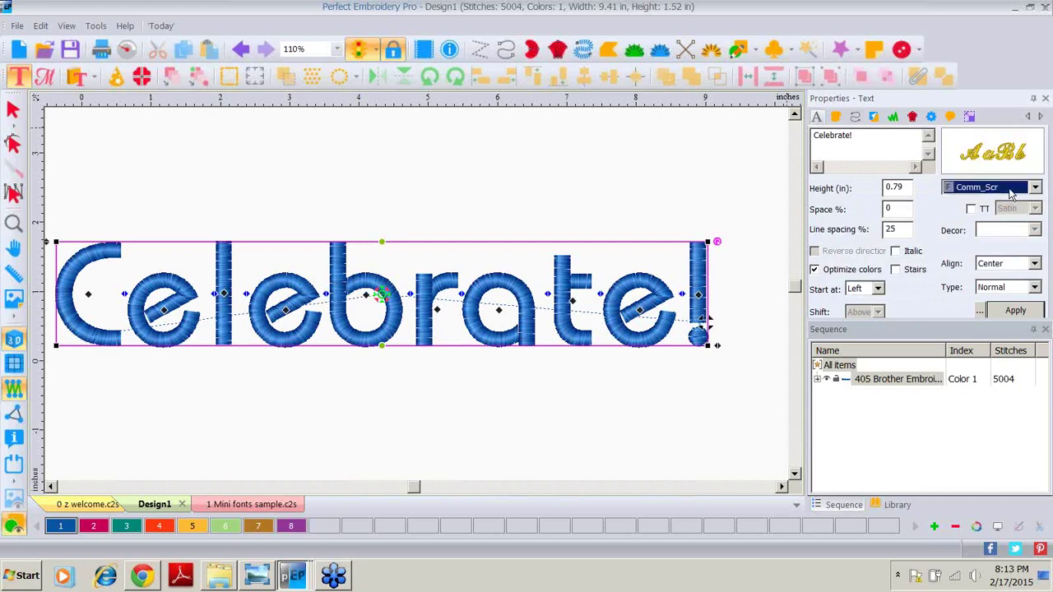
{"action": "scroll", "coordinate": [1010, 193], "scroll_direction": "down", "scroll_amount": 1}
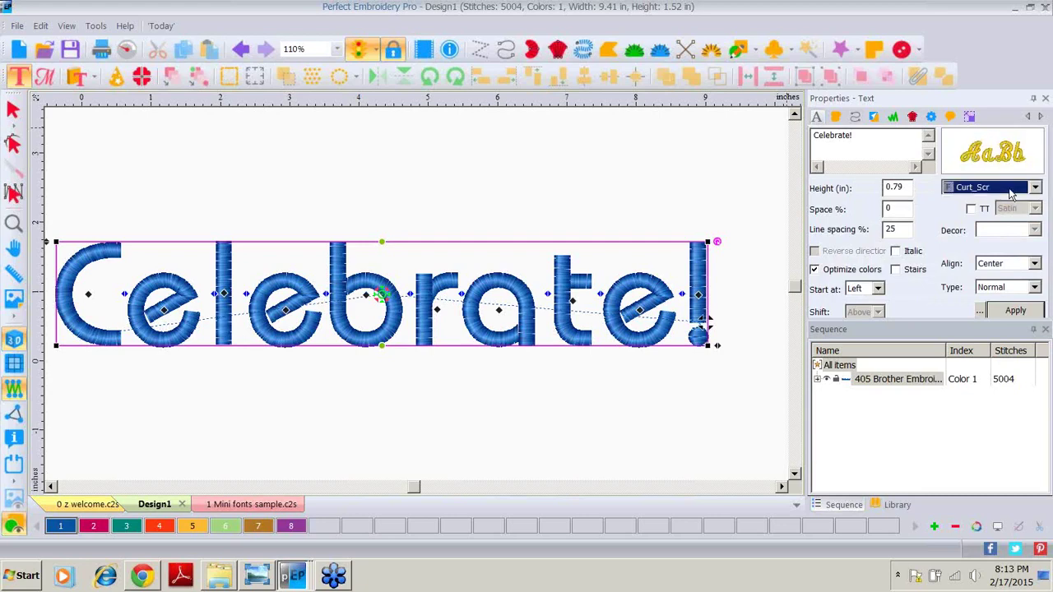
{"action": "scroll", "coordinate": [1010, 192], "scroll_direction": "up", "scroll_amount": 1}
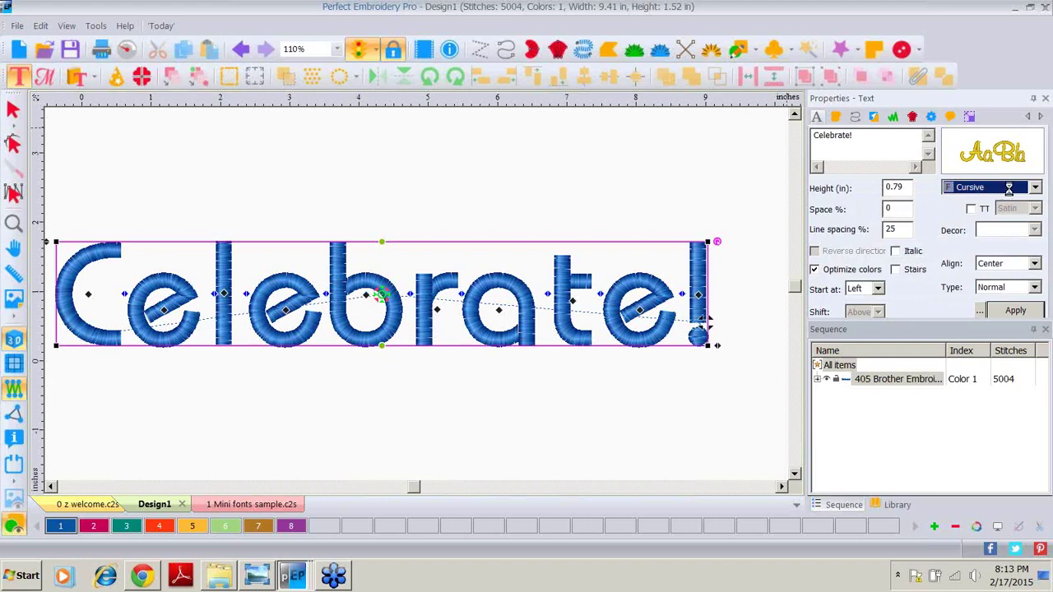
{"action": "key", "text": "Return"}
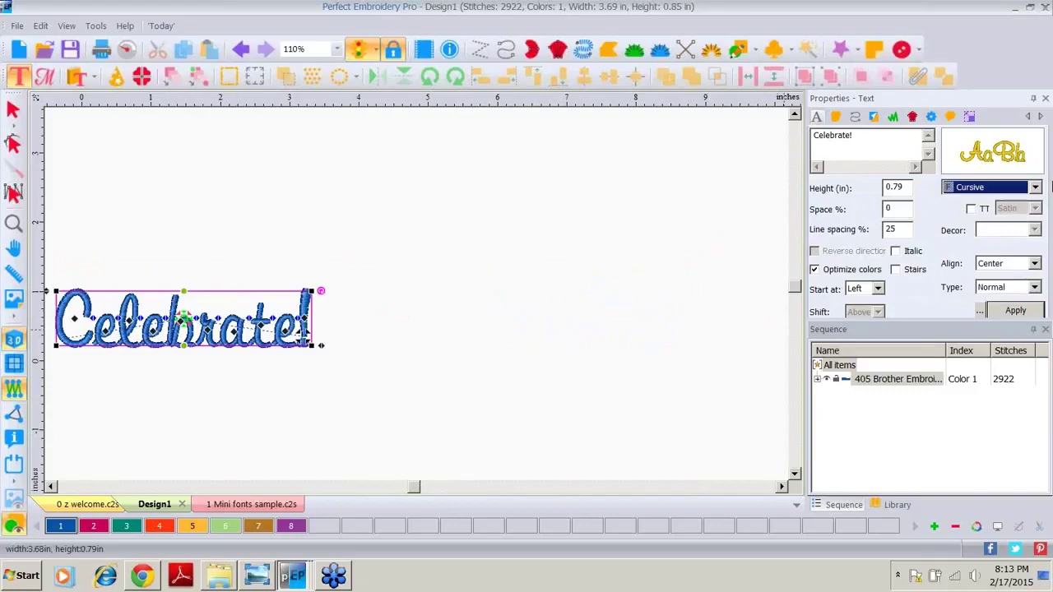
Apply the Farfell font to the "Celebrate!" text.
{"action": "left_click", "coordinate": [1035, 187]}
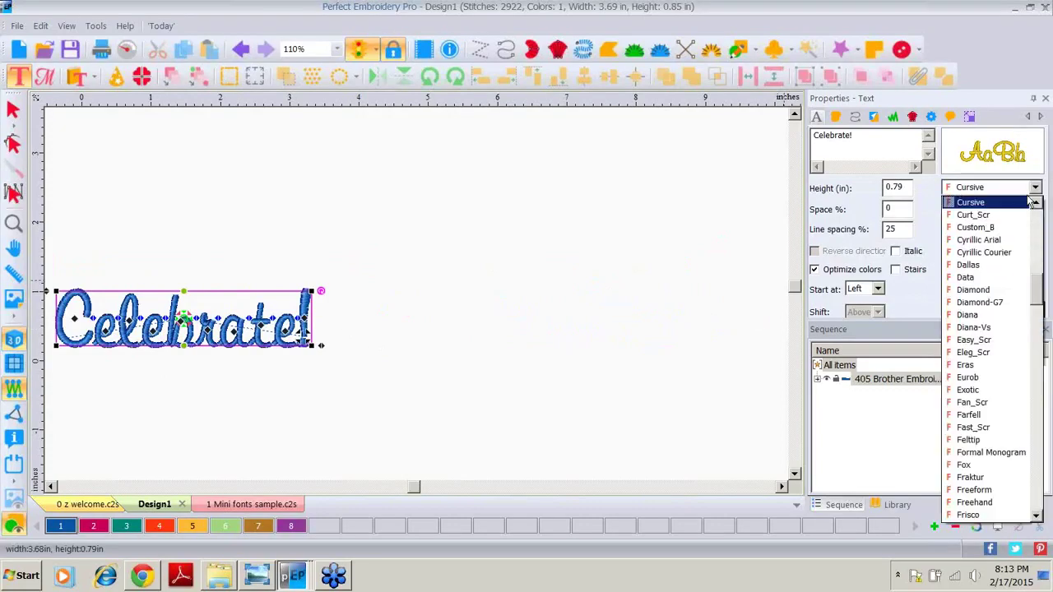
{"action": "left_click", "coordinate": [978, 415]}
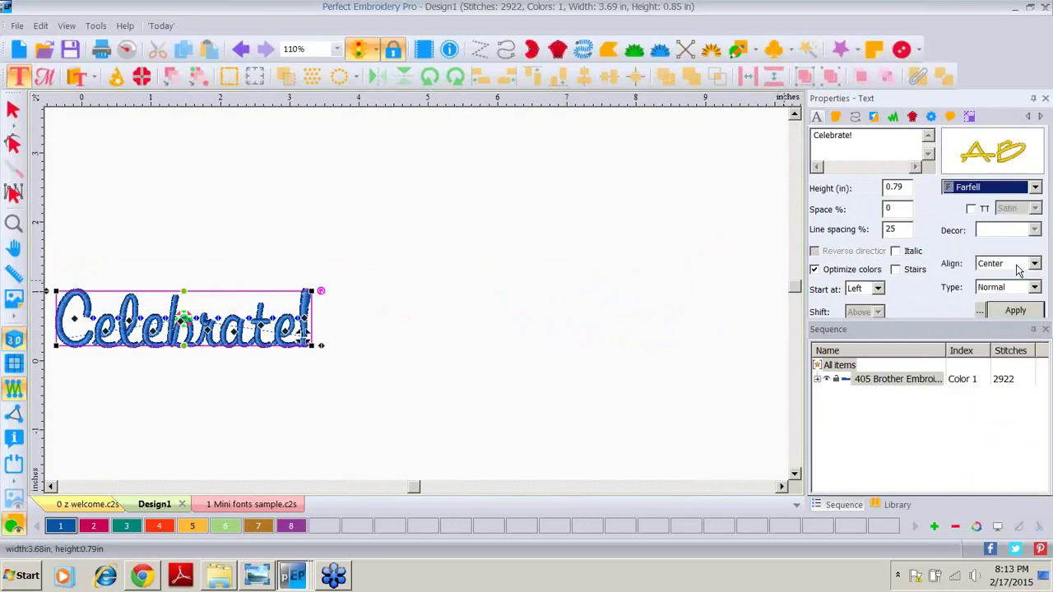
{"action": "left_click", "coordinate": [1006, 310]}
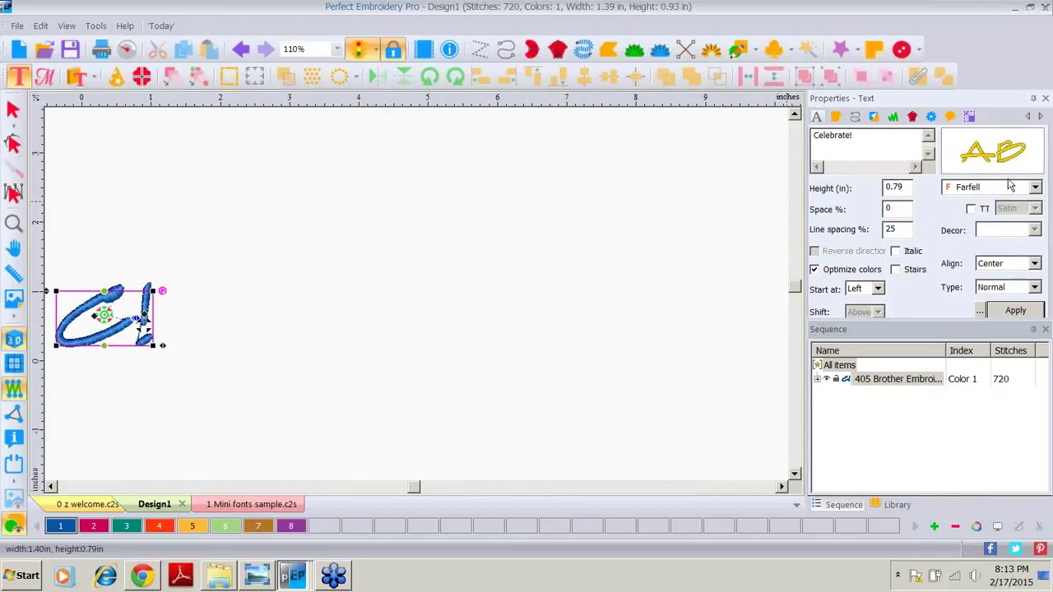
{"action": "mouse_move", "coordinate": [1021, 157]}
Change the font of the "Celebrate!" text to Eras and apply it.
{"action": "left_click", "coordinate": [1034, 189]}
{"action": "left_click_drag", "start_coordinate": [1040, 322], "coordinate": [1040, 304]}
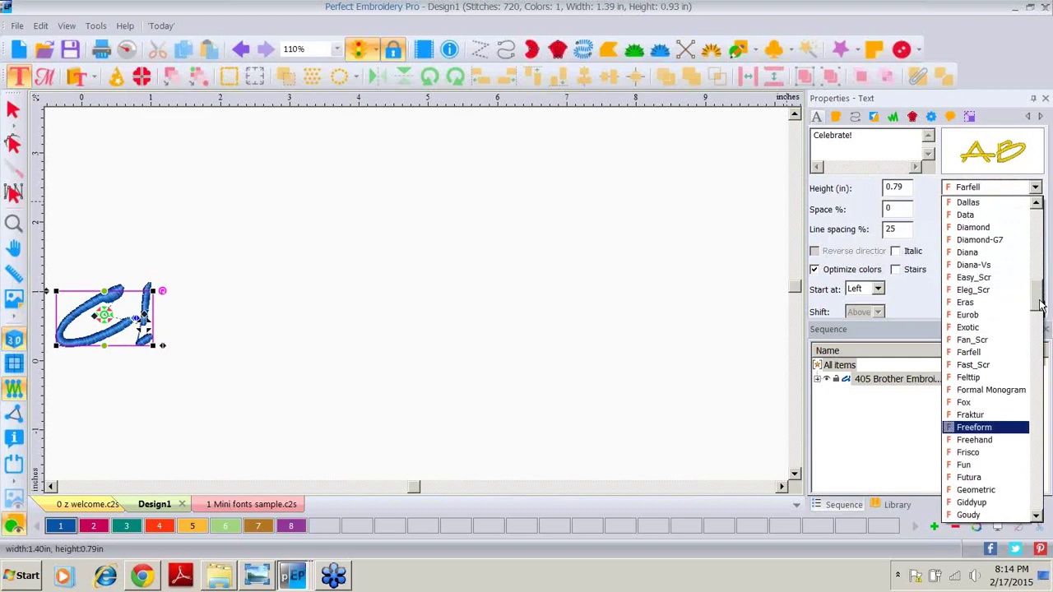
{"action": "scroll", "coordinate": [987, 408], "scroll_direction": "up", "scroll_amount": 1}
{"action": "left_click", "coordinate": [987, 352]}
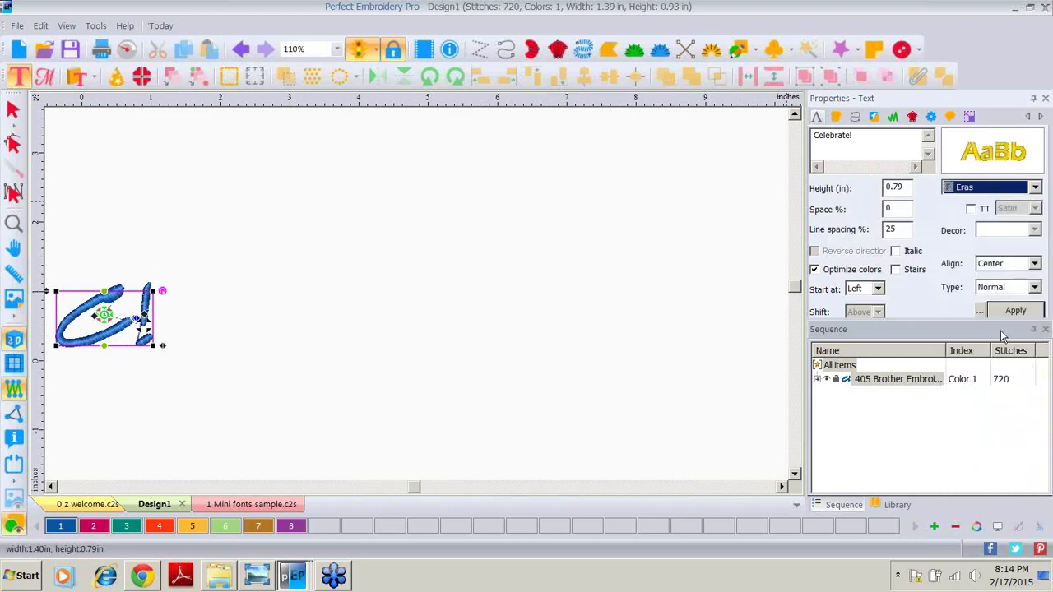
{"action": "left_click", "coordinate": [1001, 315]}
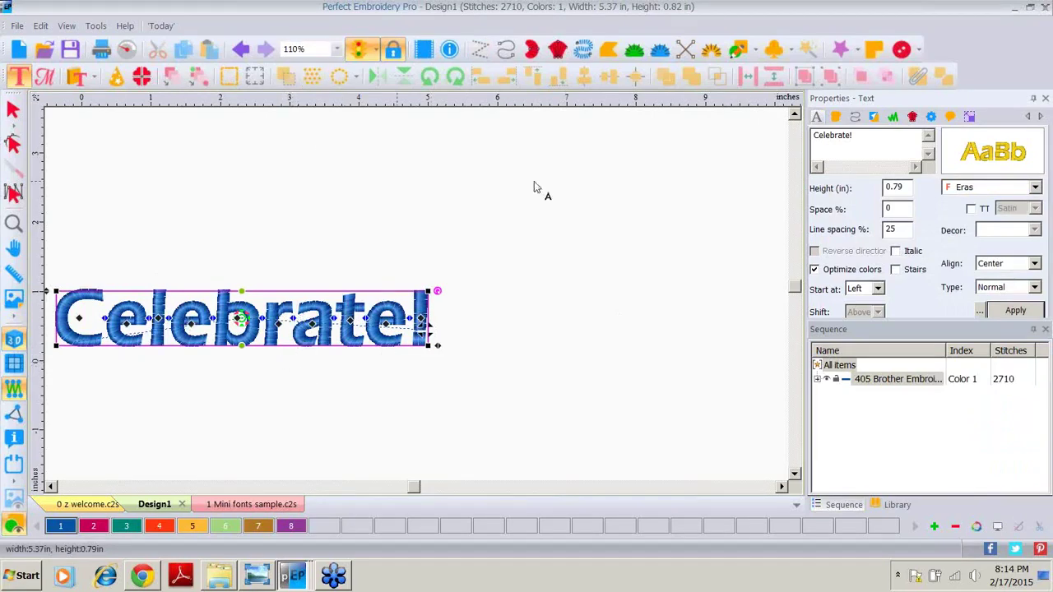
Try the Stairs option on "Celebrate!" and remove it again.
{"action": "left_click", "coordinate": [895, 269]}
{"action": "left_click", "coordinate": [1006, 311]}
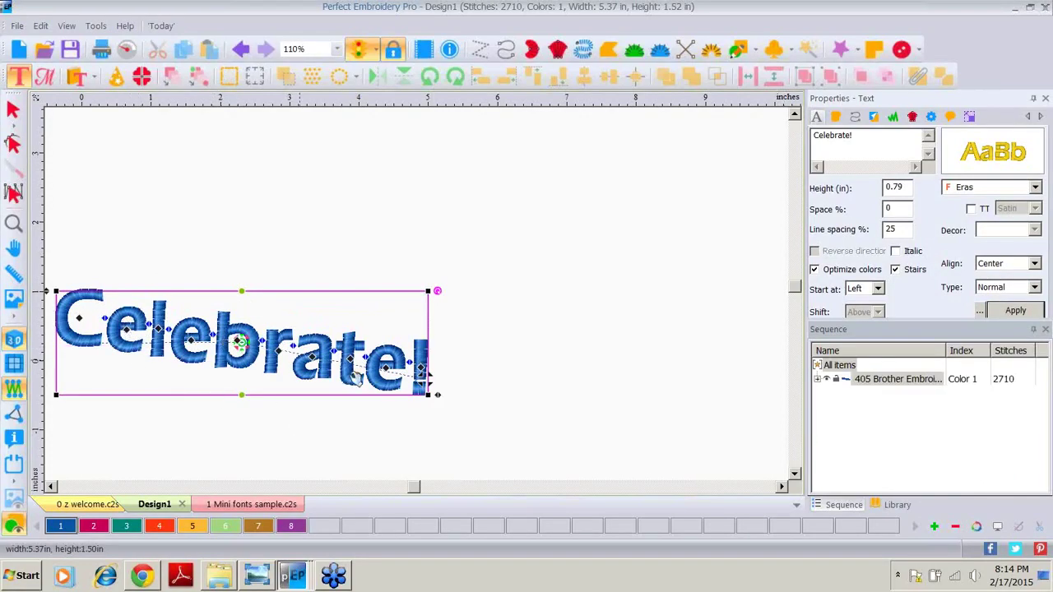
{"action": "left_click", "coordinate": [895, 272]}
{"action": "left_click", "coordinate": [1003, 314]}
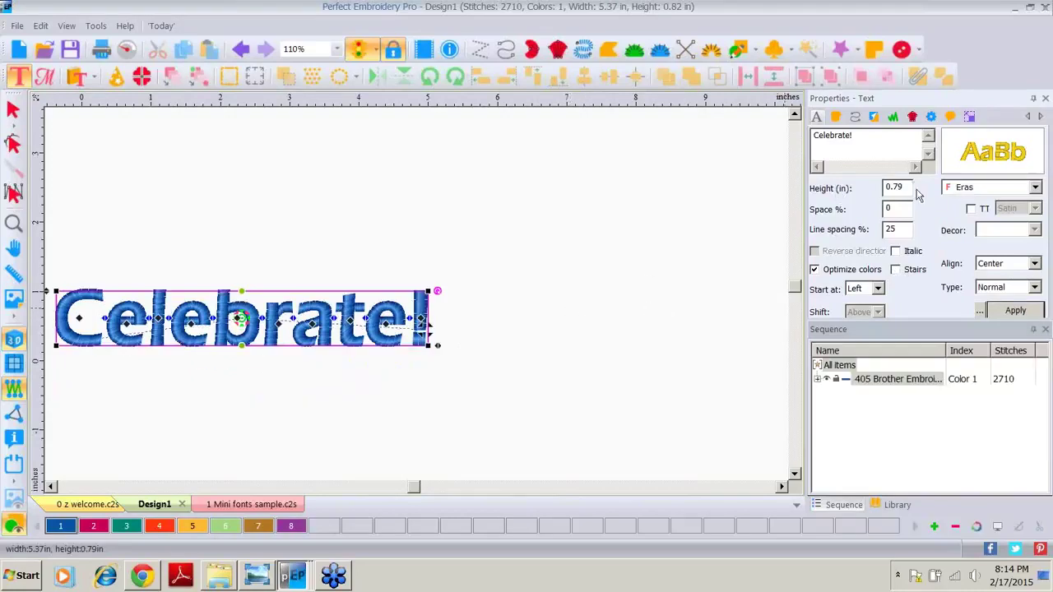
Set the height of the "Celebrate!" text to 1.5 inches and apply it.
{"action": "left_click_drag", "start_coordinate": [905, 187], "coordinate": [887, 188]}
{"action": "type", "text": "1.5"}
{"action": "left_click", "coordinate": [1011, 311]}
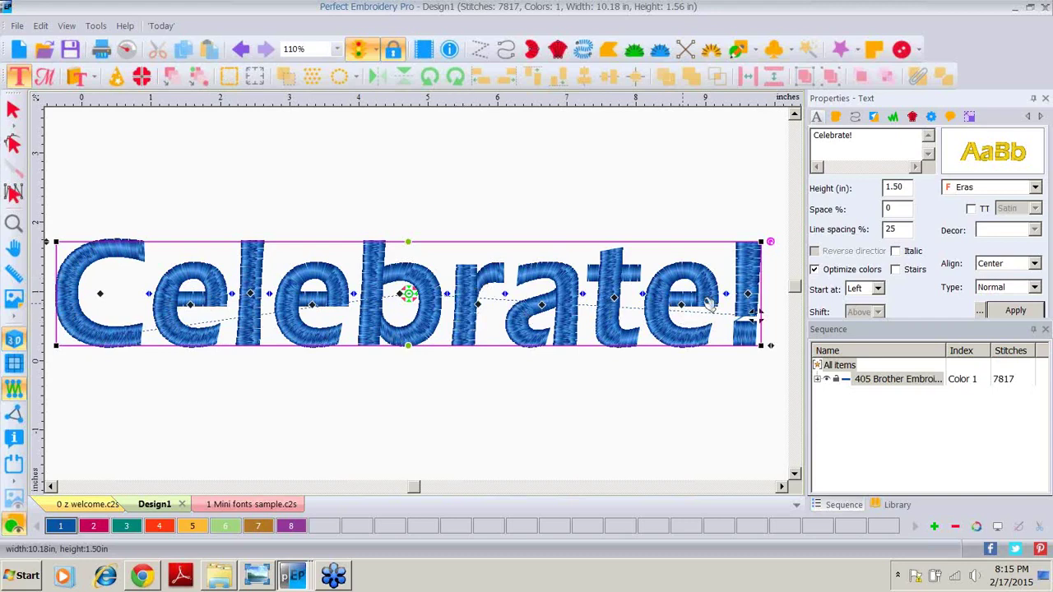
Set the split satin type in the text's column properties to None and apply it.
{"action": "left_click", "coordinate": [911, 116]}
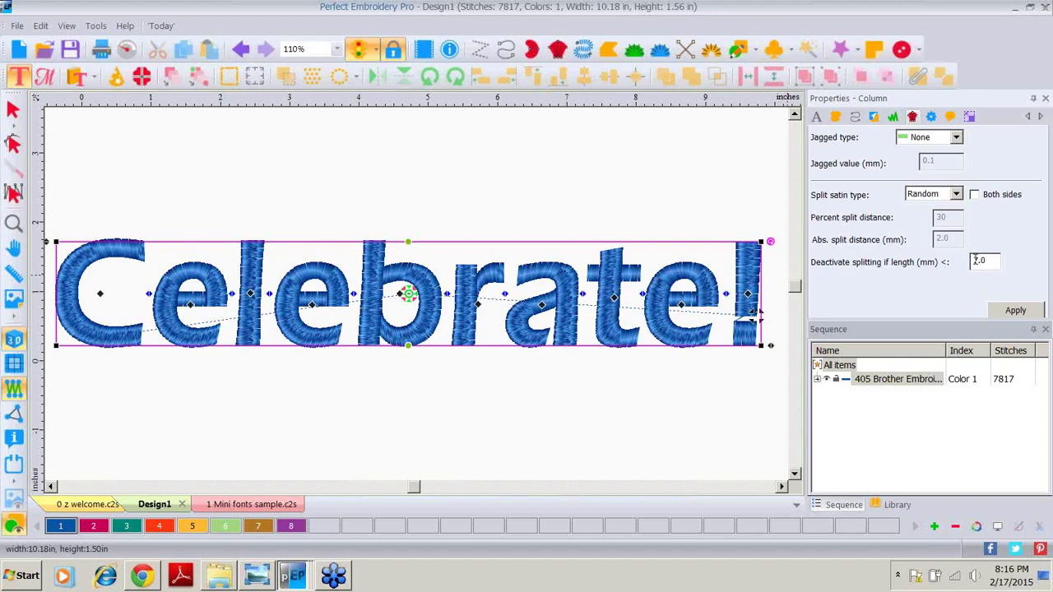
{"action": "left_click", "coordinate": [956, 195]}
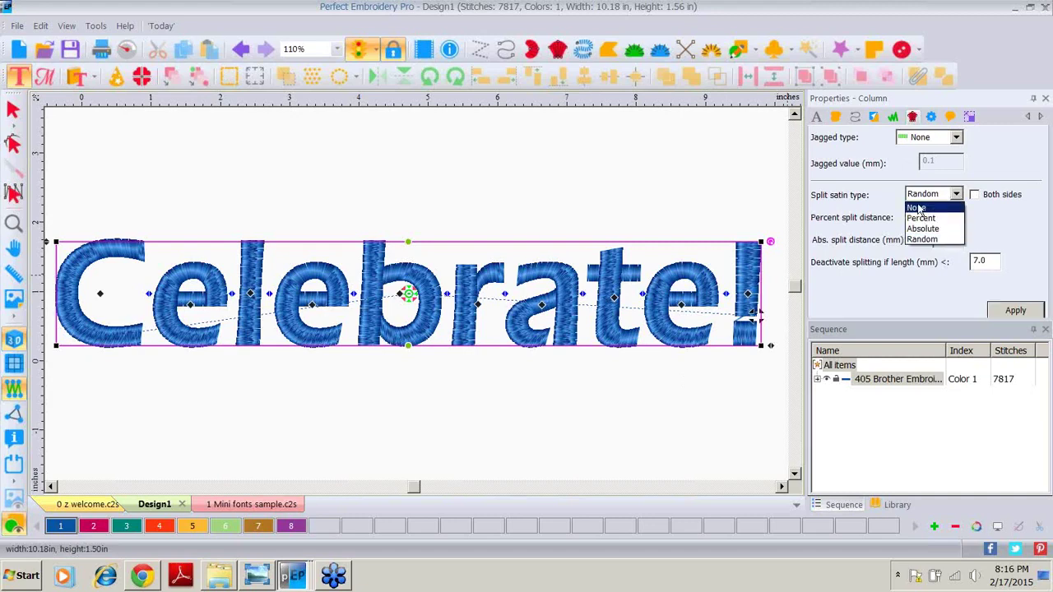
{"action": "left_click", "coordinate": [918, 208]}
{"action": "left_click", "coordinate": [1002, 310]}
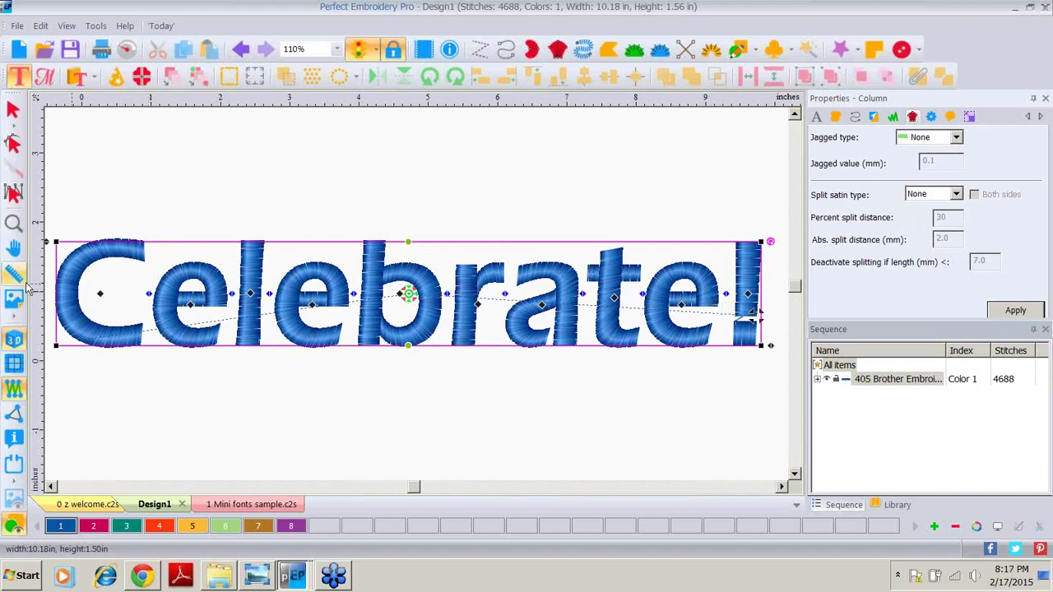
Measure the stroke widths of the second "e", the "b" and the "a" in metric units, and return the rulers to inches.
{"action": "left_click", "coordinate": [16, 245]}
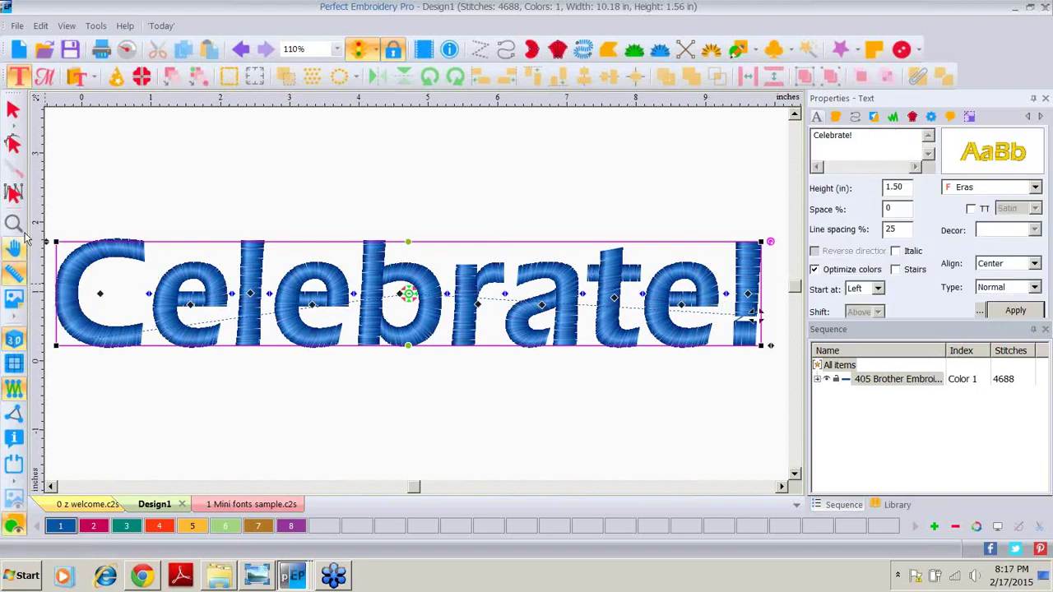
{"action": "right_click", "coordinate": [34, 208]}
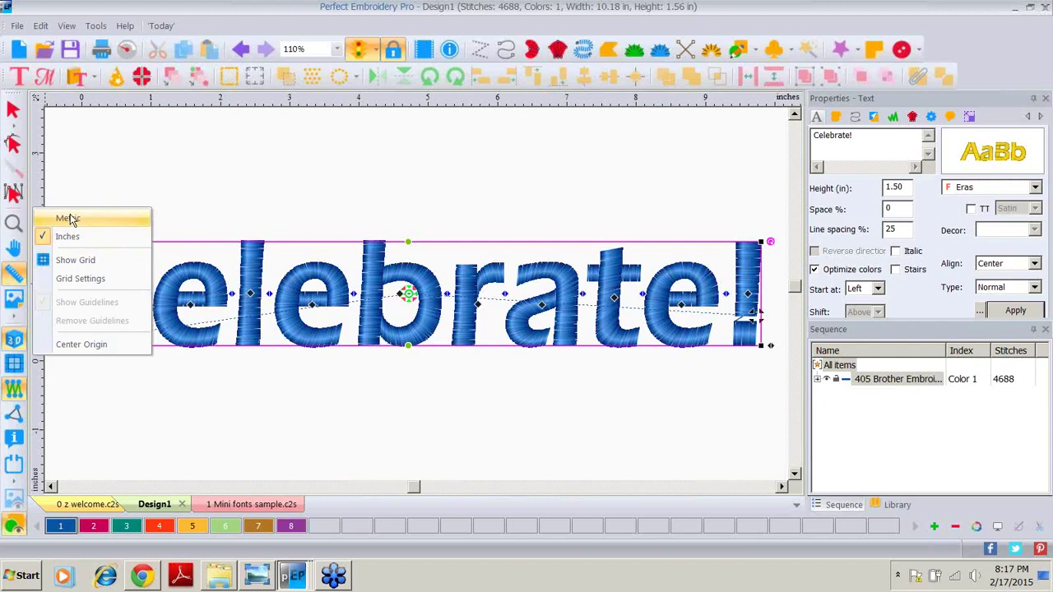
{"action": "left_click", "coordinate": [69, 219]}
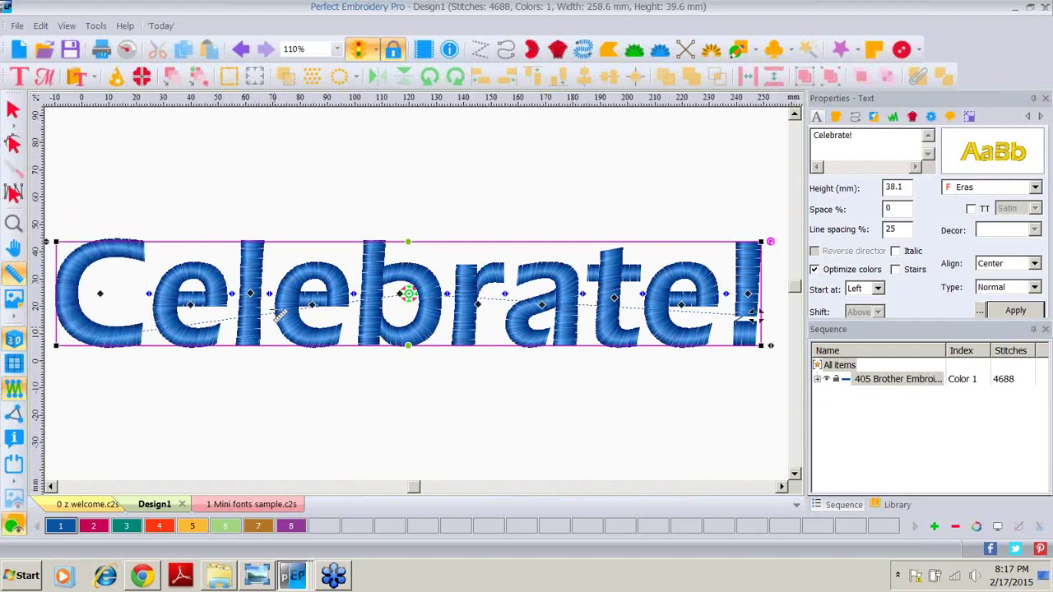
{"action": "left_click_drag", "start_coordinate": [281, 314], "coordinate": [302, 314]}
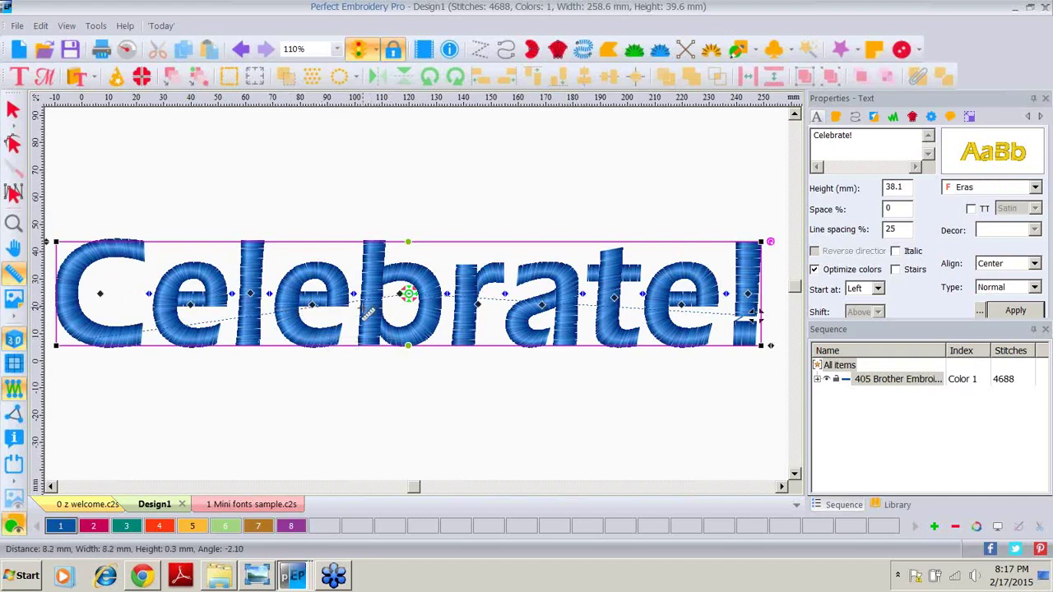
{"action": "left_click_drag", "start_coordinate": [370, 314], "coordinate": [387, 316]}
{"action": "left_click_drag", "start_coordinate": [517, 316], "coordinate": [534, 323]}
{"action": "right_click", "coordinate": [39, 183]}
{"action": "left_click", "coordinate": [91, 212]}
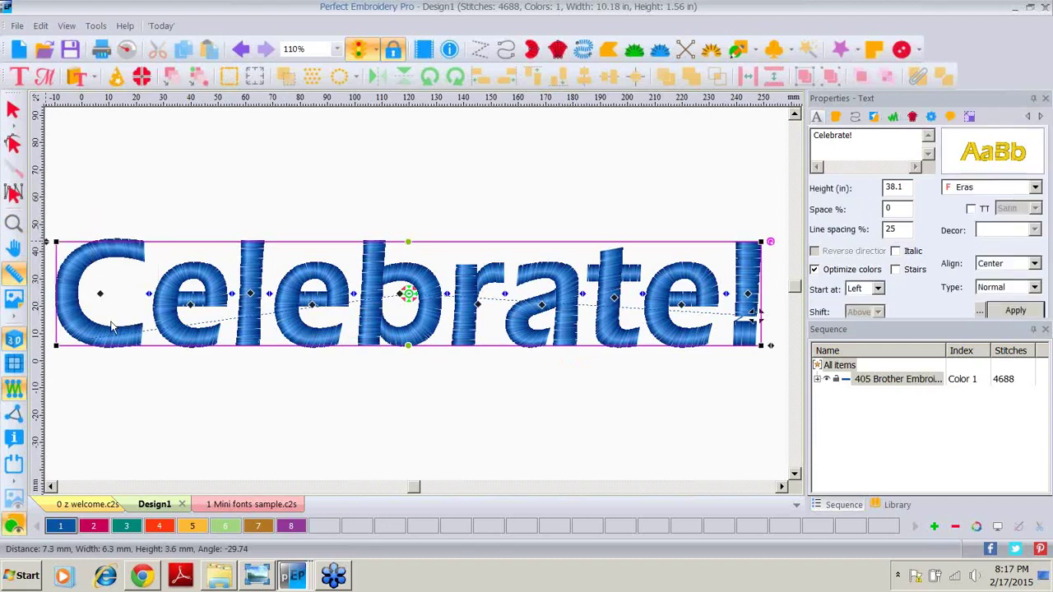
{"action": "key", "text": "Escape"}
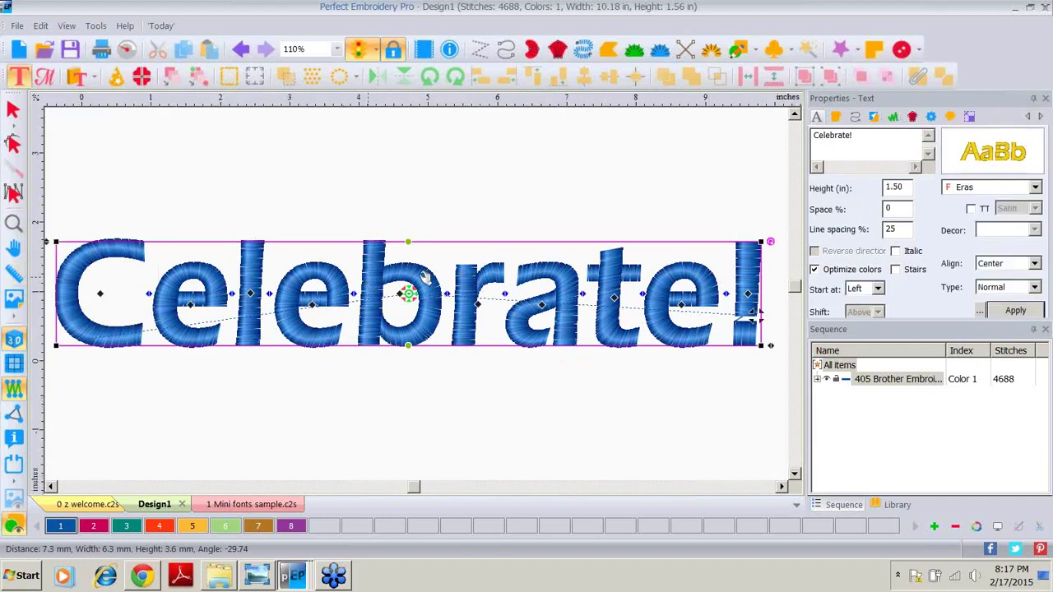
Set the column's split satin type to Percent with a 30 percent split distance and apply it to "Celebrate!".
{"action": "left_click", "coordinate": [911, 116]}
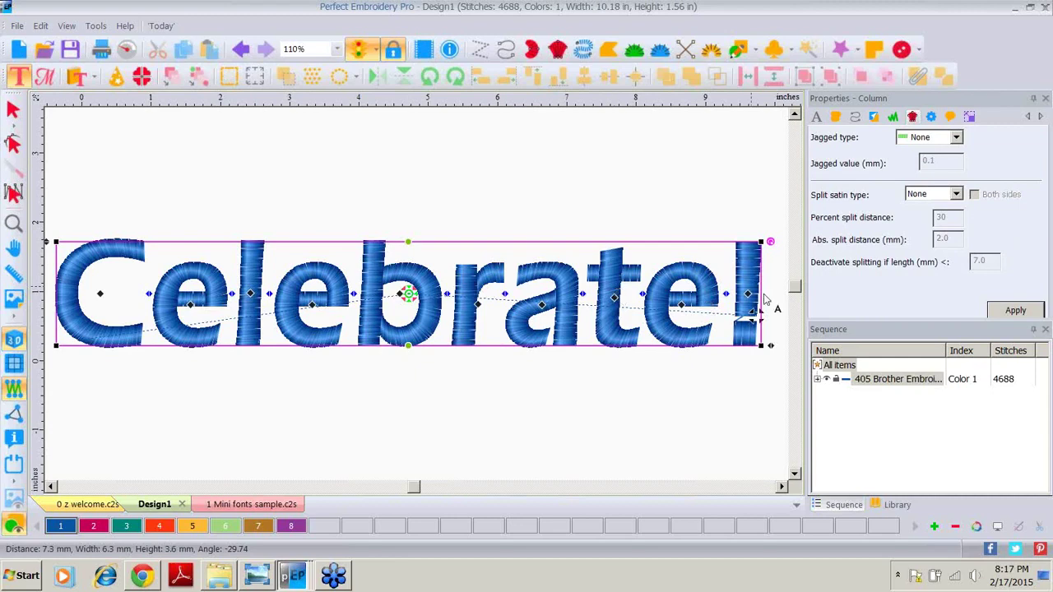
{"action": "left_click", "coordinate": [956, 194]}
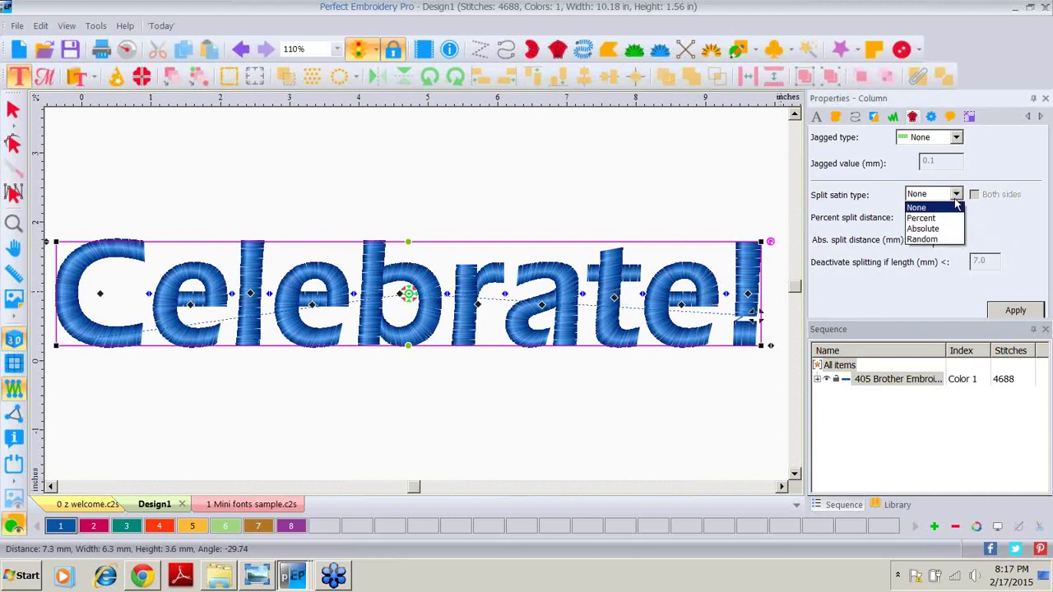
{"action": "left_click", "coordinate": [921, 218]}
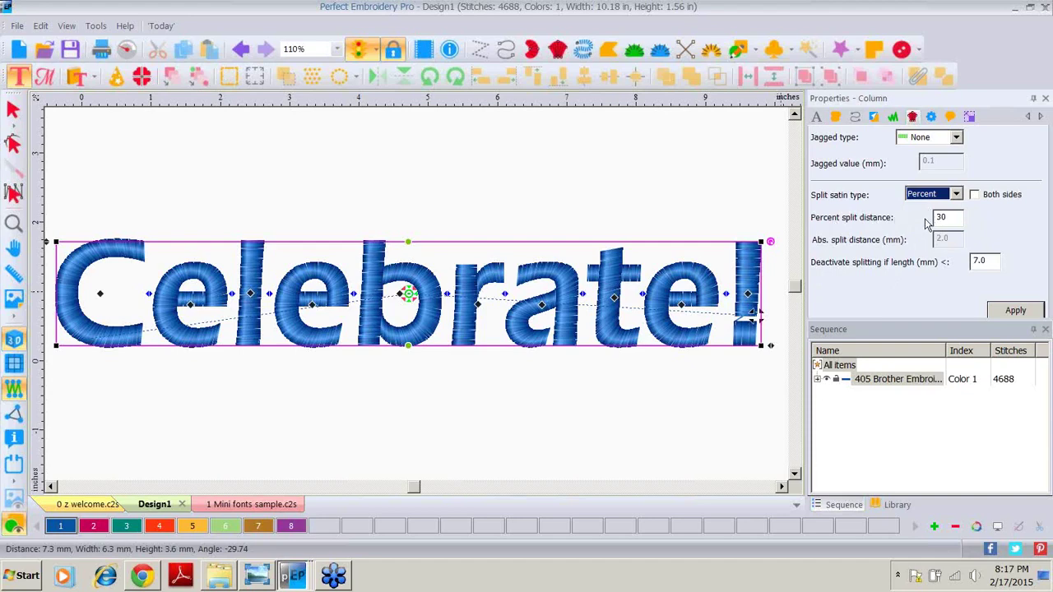
{"action": "left_click", "coordinate": [1013, 310]}
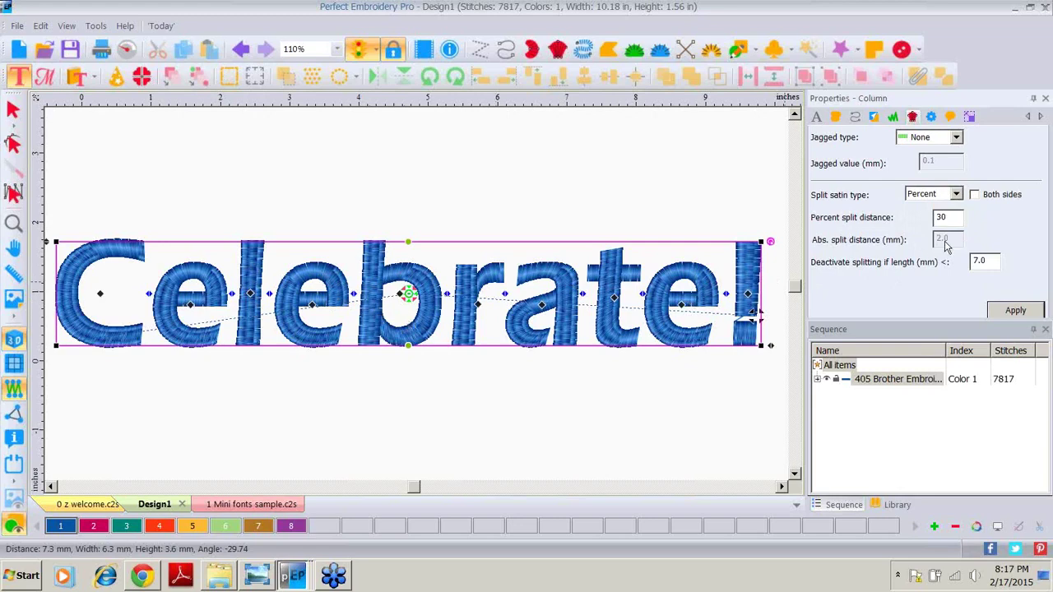
Set the percent split distance of the "Celebrate!" text to 50 and apply it.
{"action": "left_click_drag", "start_coordinate": [952, 217], "coordinate": [919, 217]}
{"action": "type", "text": "5"}
{"action": "left_click", "coordinate": [1017, 310]}
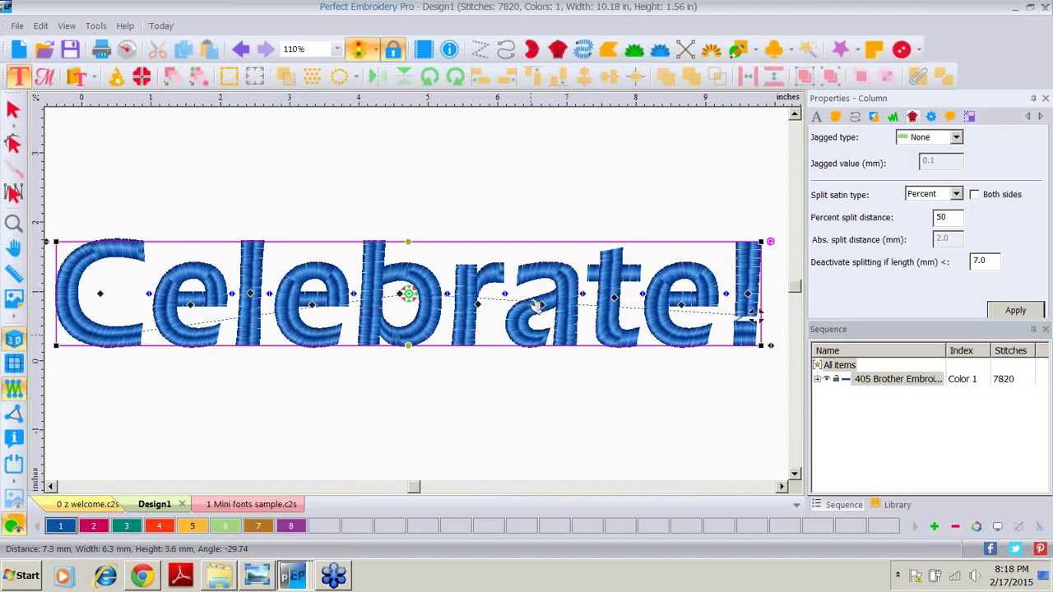
Set the percent split distance to 30, change the split satin type to Absolute with a 2.0 mm distance, and apply it.
{"action": "double_click", "coordinate": [949, 218]}
{"action": "type", "text": "30"}
{"action": "left_click", "coordinate": [955, 194]}
{"action": "left_click", "coordinate": [925, 228]}
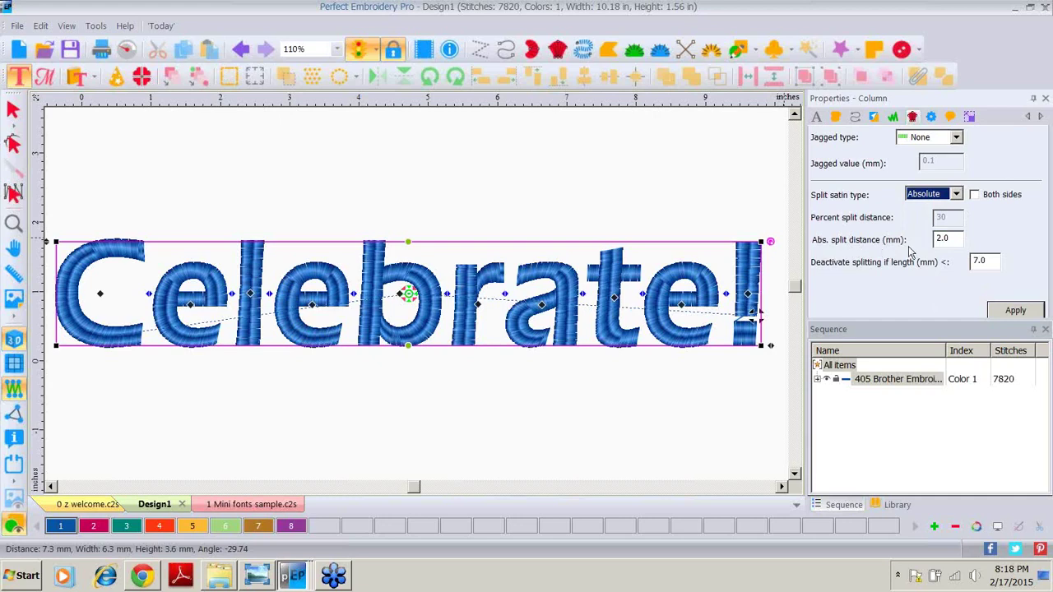
{"action": "left_click", "coordinate": [1019, 311]}
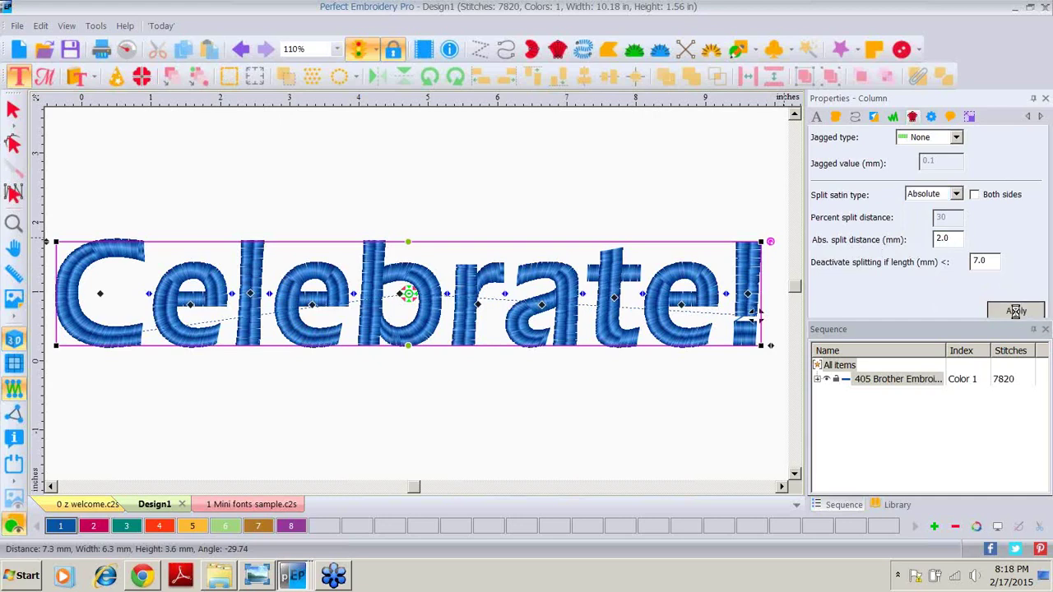
{"action": "left_click", "coordinate": [491, 288]}
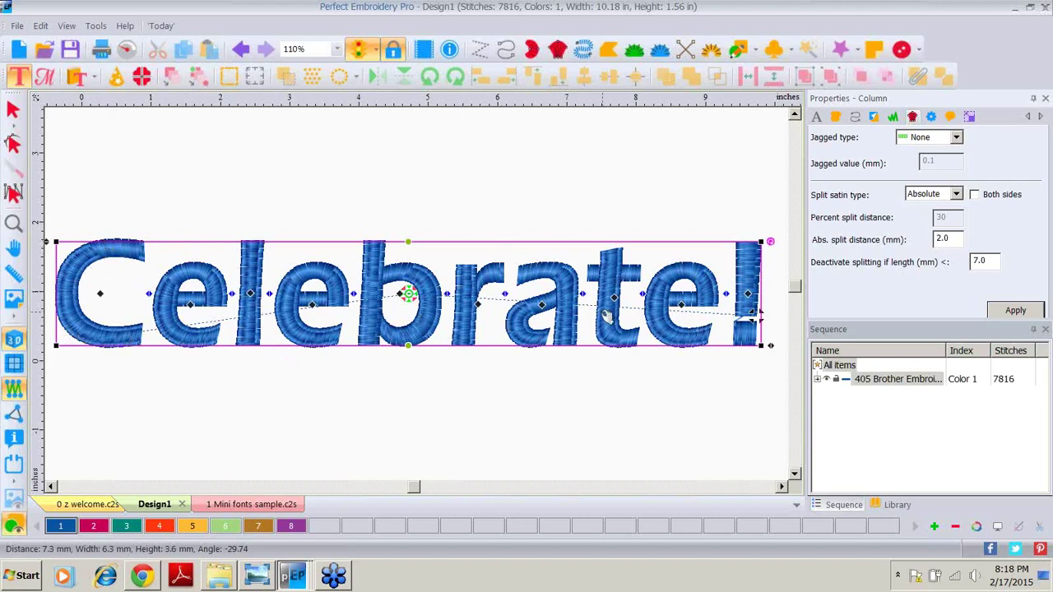
Apply an absolute split distance of 5.0 mm to the text, followed by one of 6.0 mm.
{"action": "left_click_drag", "start_coordinate": [958, 238], "coordinate": [932, 240]}
{"action": "type", "text": "5.0"}
{"action": "left_click", "coordinate": [1011, 312]}
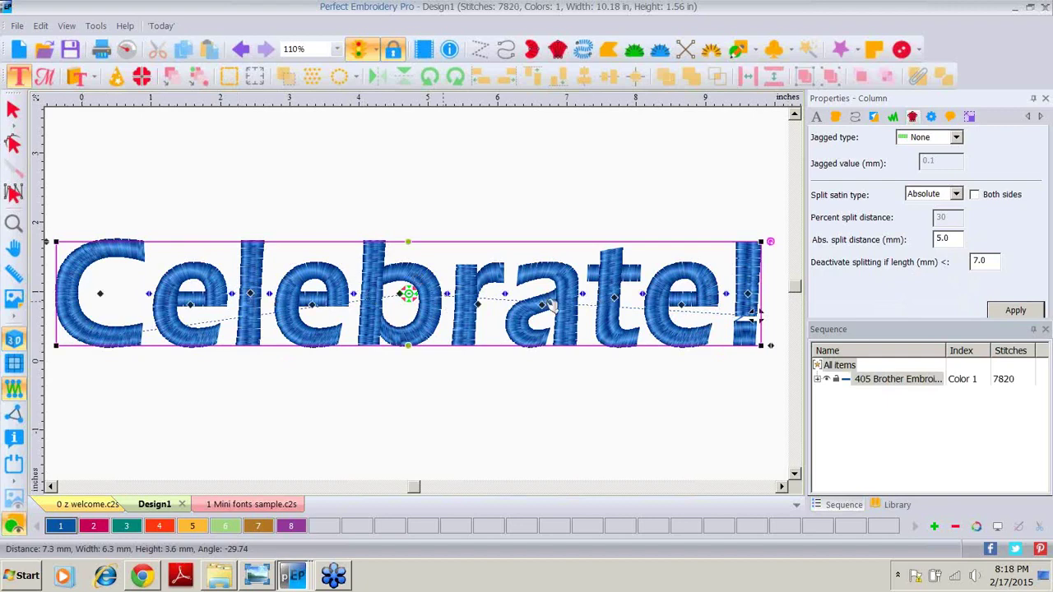
{"action": "left_click_drag", "start_coordinate": [953, 239], "coordinate": [863, 242]}
{"action": "type", "text": "6"}
{"action": "left_click", "coordinate": [1014, 310]}
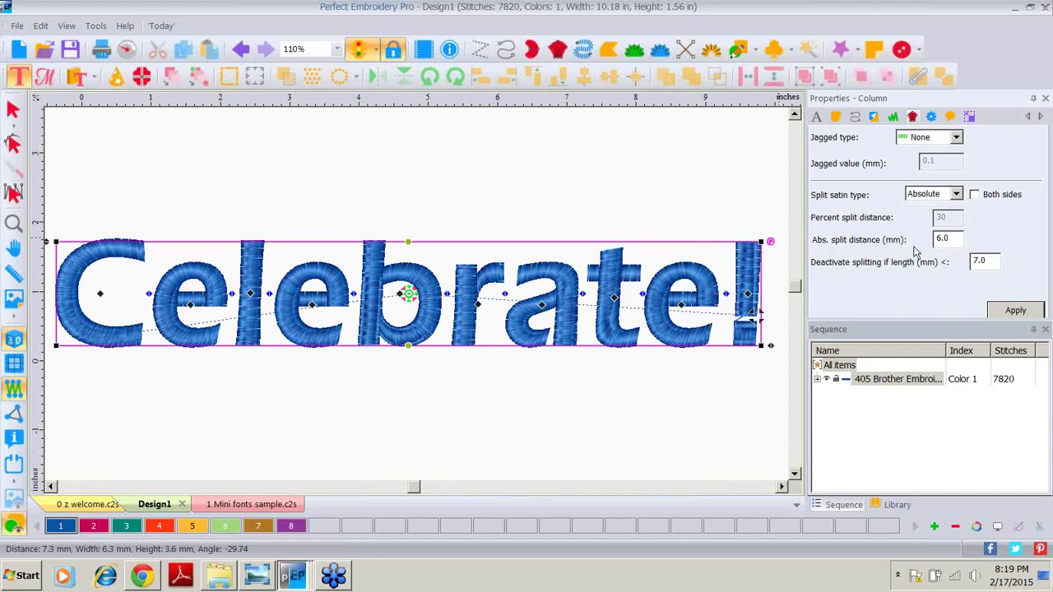
Set the absolute split distance to 7 mm and apply it to the text.
{"action": "double_click", "coordinate": [942, 237]}
{"action": "type", "text": "7"}
{"action": "left_click", "coordinate": [1007, 309]}
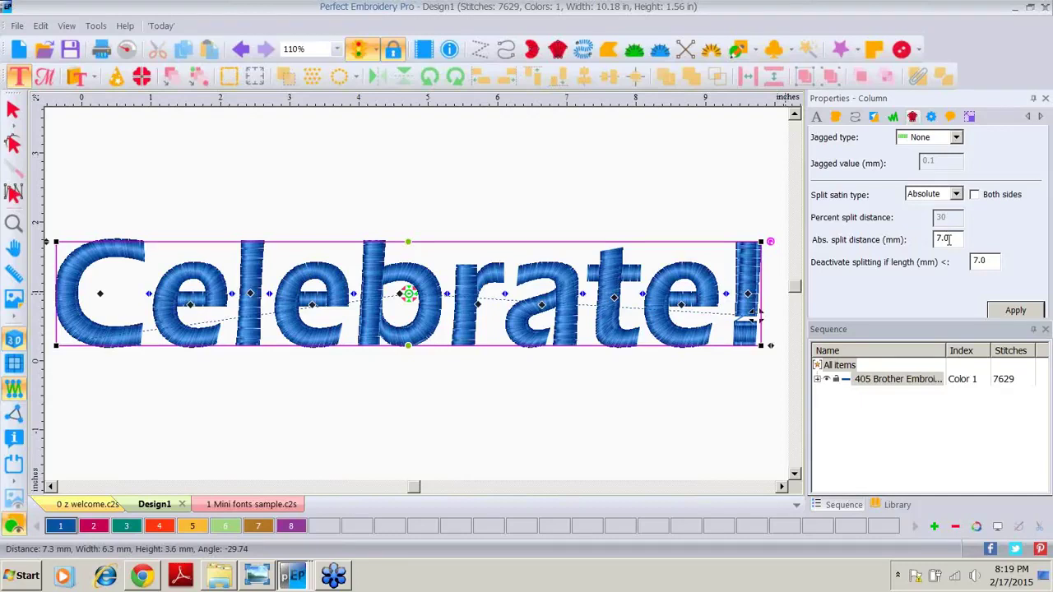
Apply the None split satin type to "Celebrate!" and select Random as the type without applying it.
{"action": "left_click", "coordinate": [956, 194]}
{"action": "left_click", "coordinate": [921, 208]}
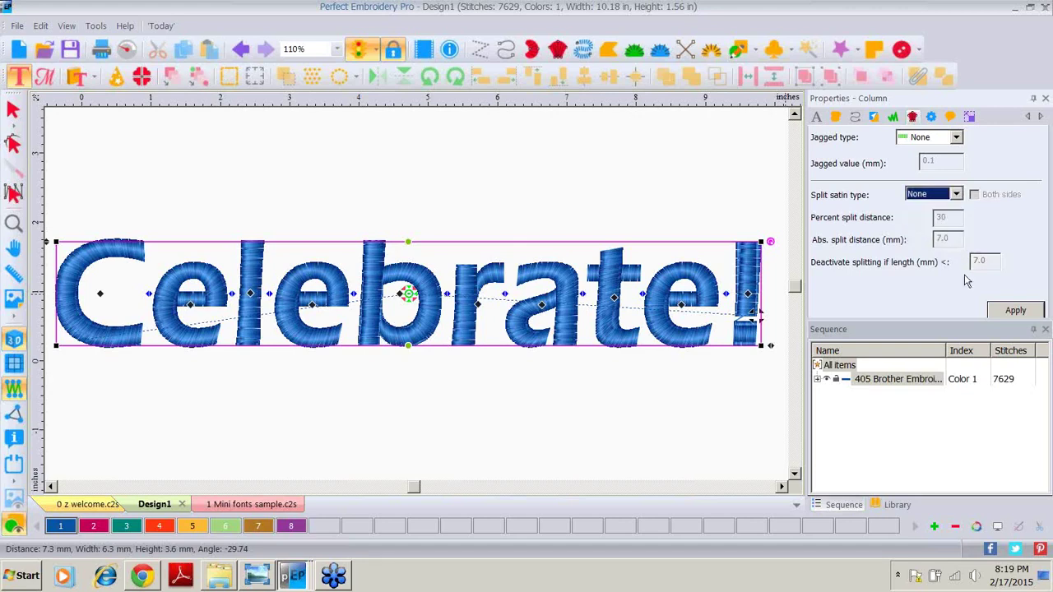
{"action": "left_click", "coordinate": [1014, 311]}
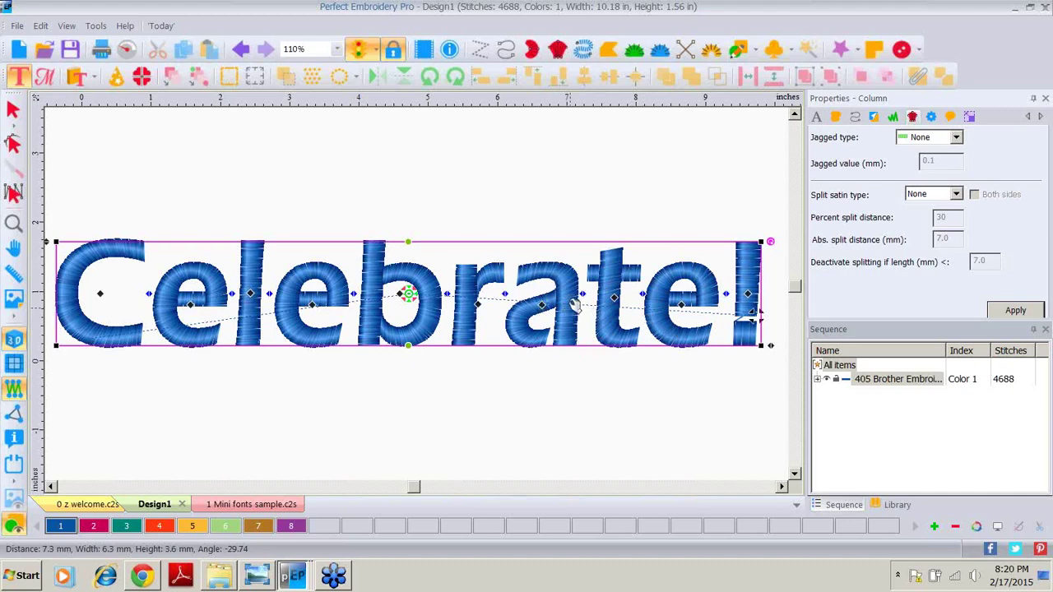
{"action": "left_click", "coordinate": [956, 194]}
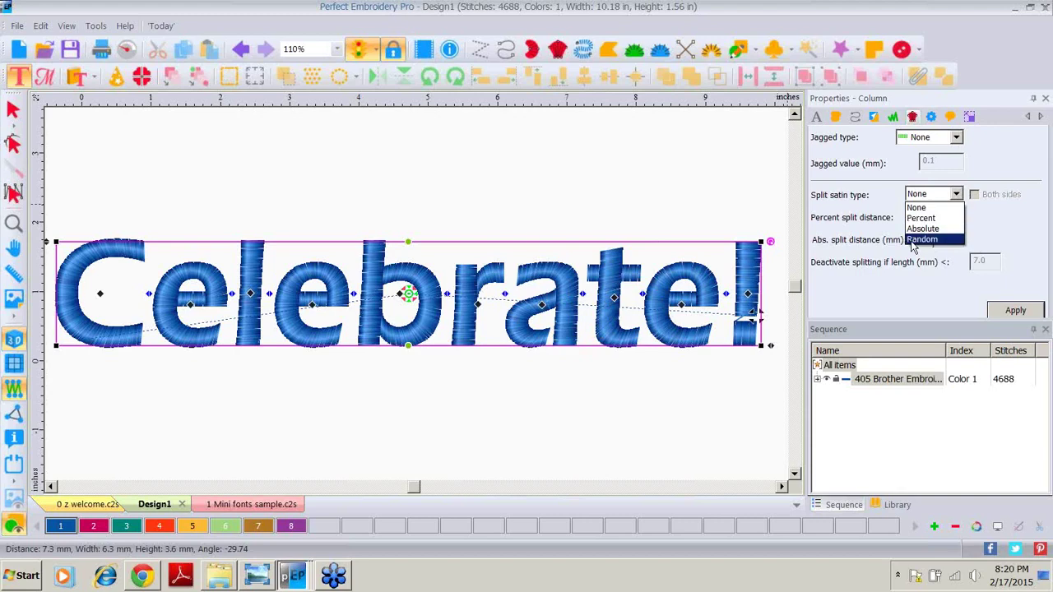
{"action": "left_click", "coordinate": [917, 239]}
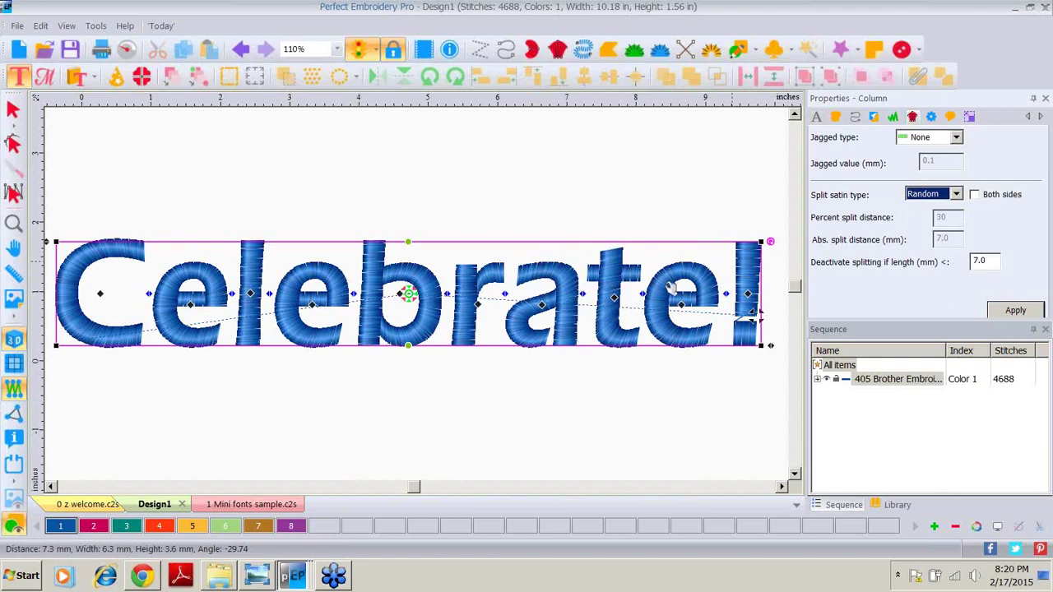
Set the text's fill pattern to Brick and apply it.
{"action": "left_click", "coordinate": [816, 116]}
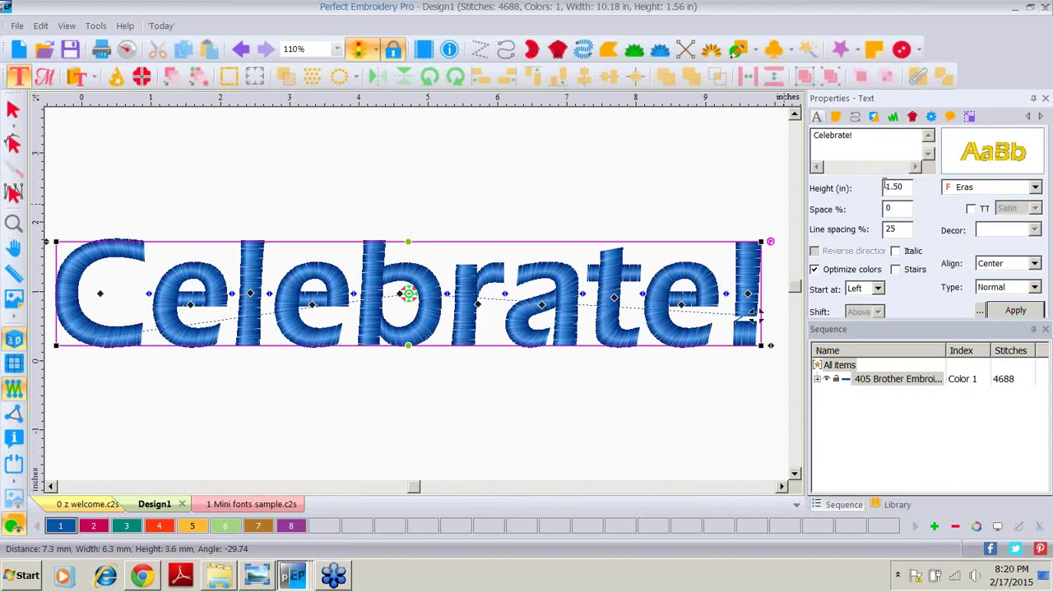
{"action": "left_click", "coordinate": [836, 118]}
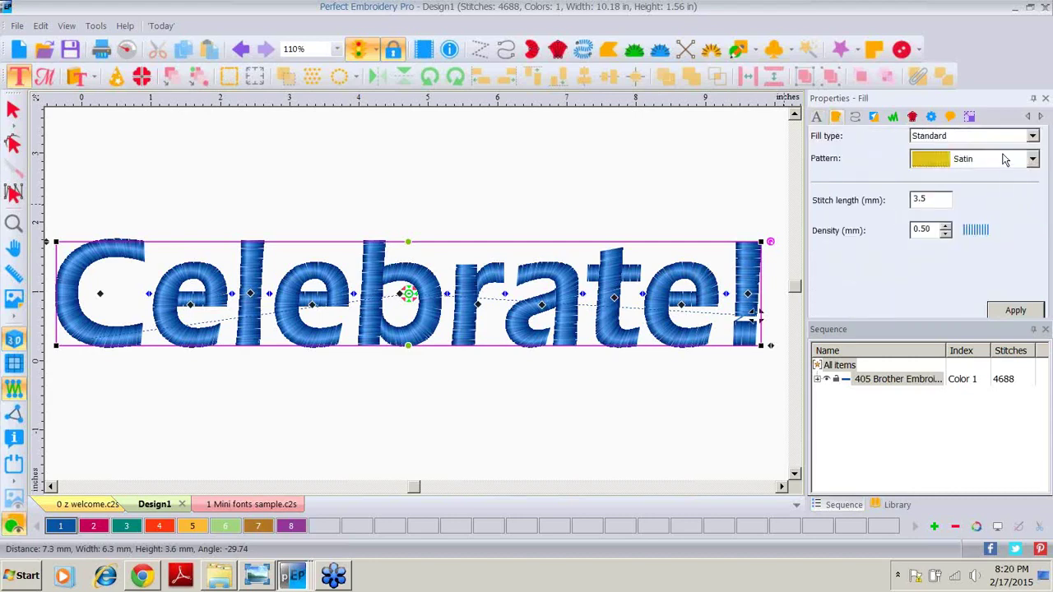
{"action": "left_click", "coordinate": [1033, 160]}
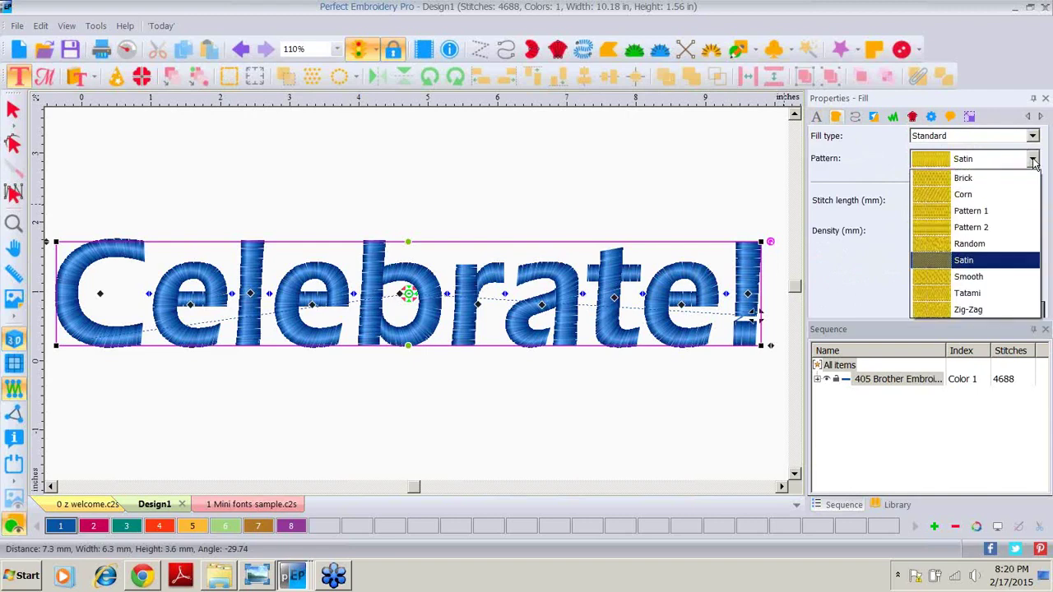
{"action": "left_click", "coordinate": [957, 177]}
{"action": "left_click", "coordinate": [1003, 310]}
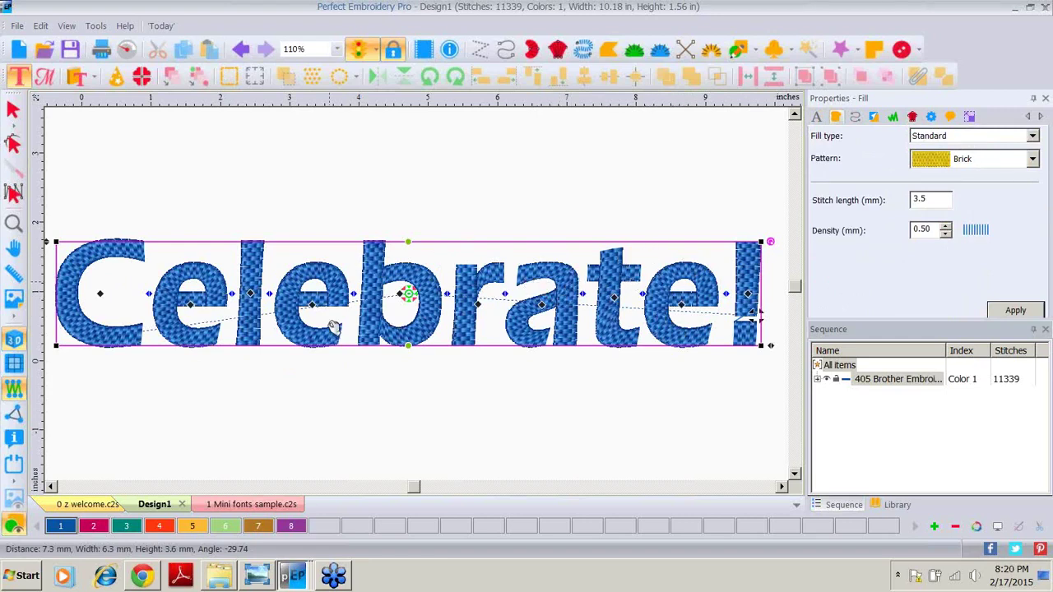
Switch to Windows Photo Viewer and examine the stitched letters up close in 2 brick.jpg and the whole banner in 4 bloom.jpg.
{"action": "mouse_move", "coordinate": [267, 579]}
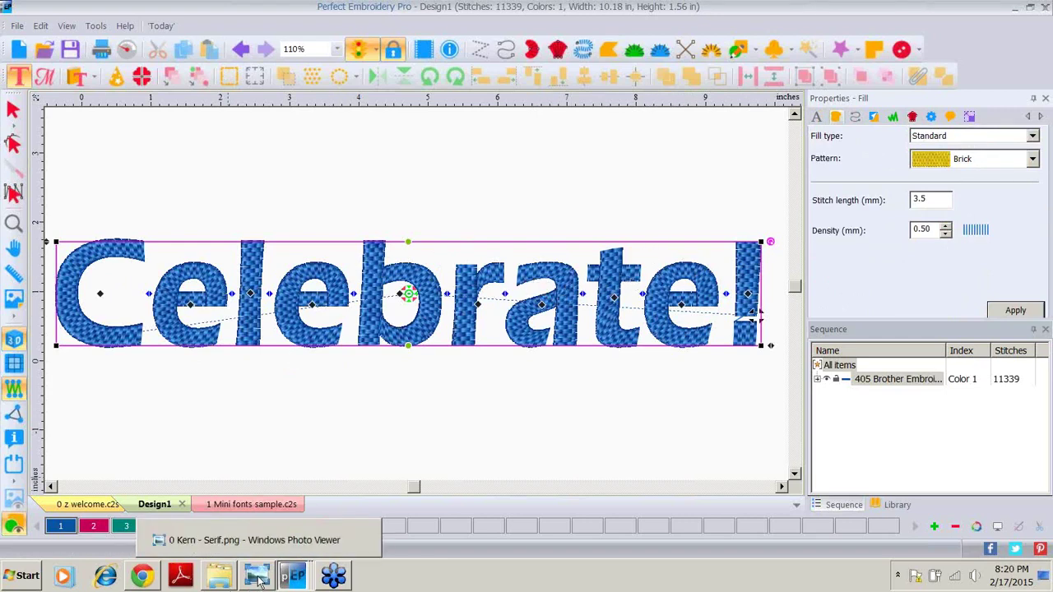
{"action": "left_click", "coordinate": [259, 580]}
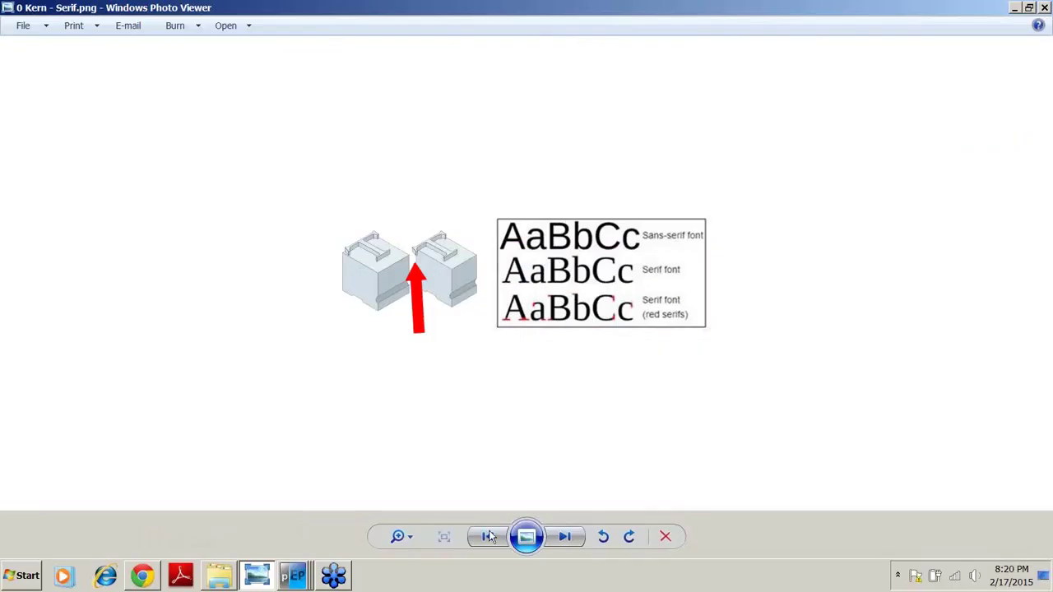
{"action": "left_click", "coordinate": [564, 537]}
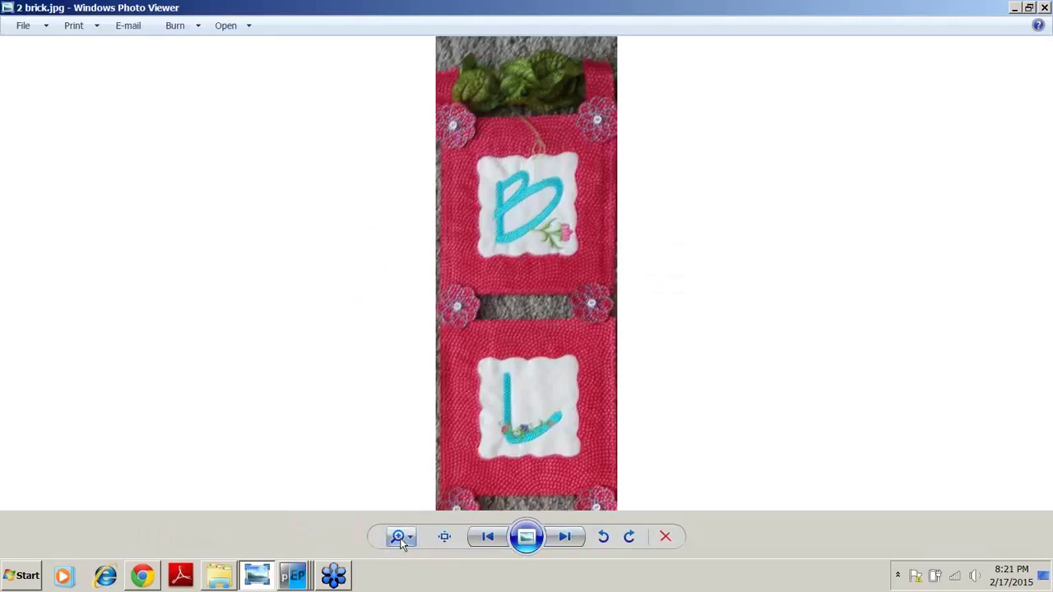
{"action": "left_click_drag", "start_coordinate": [400, 539], "coordinate": [403, 518]}
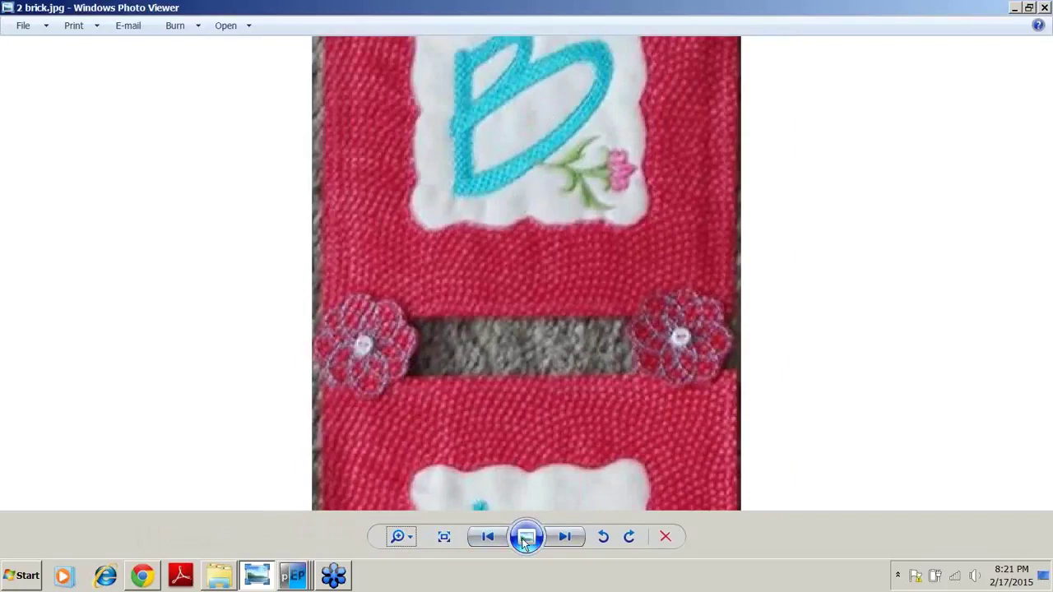
{"action": "left_click", "coordinate": [566, 537]}
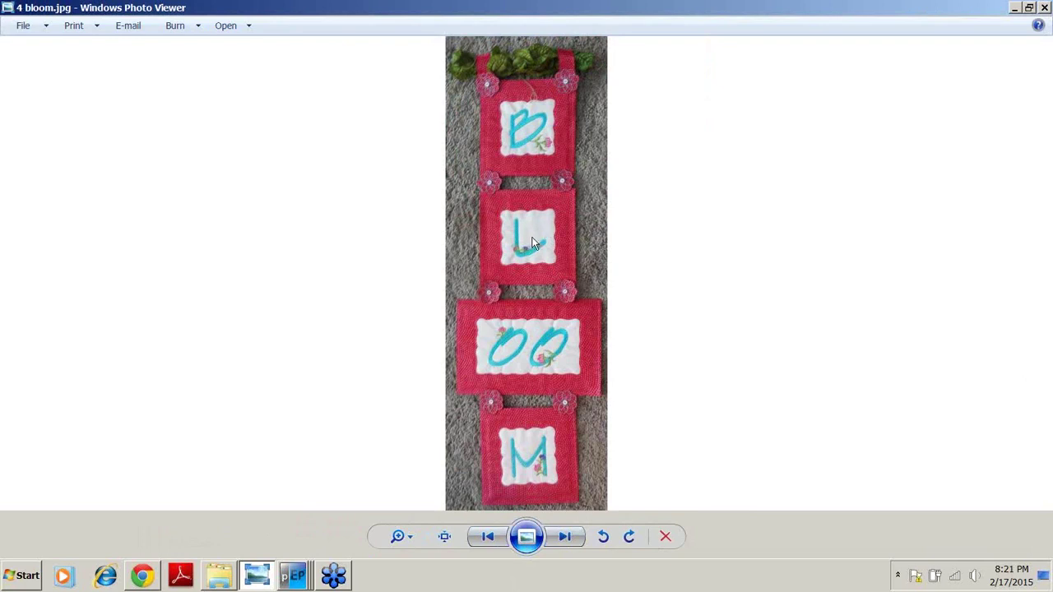
Switch back to Perfect Embroidery Pro and close the 1 Mini fonts sample.c2s design.
{"action": "left_click", "coordinate": [292, 586]}
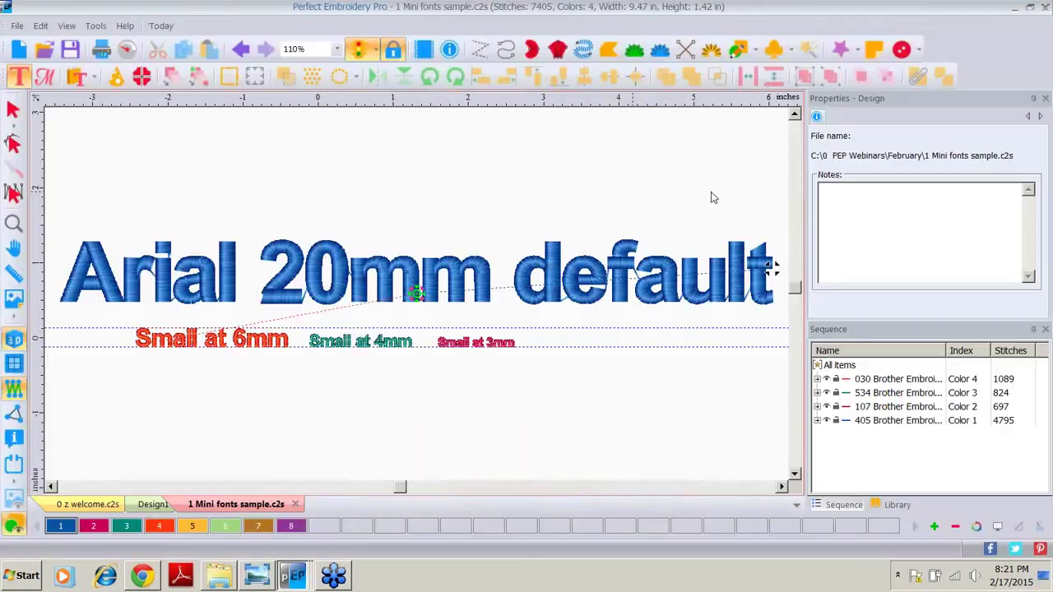
{"action": "left_click", "coordinate": [296, 504]}
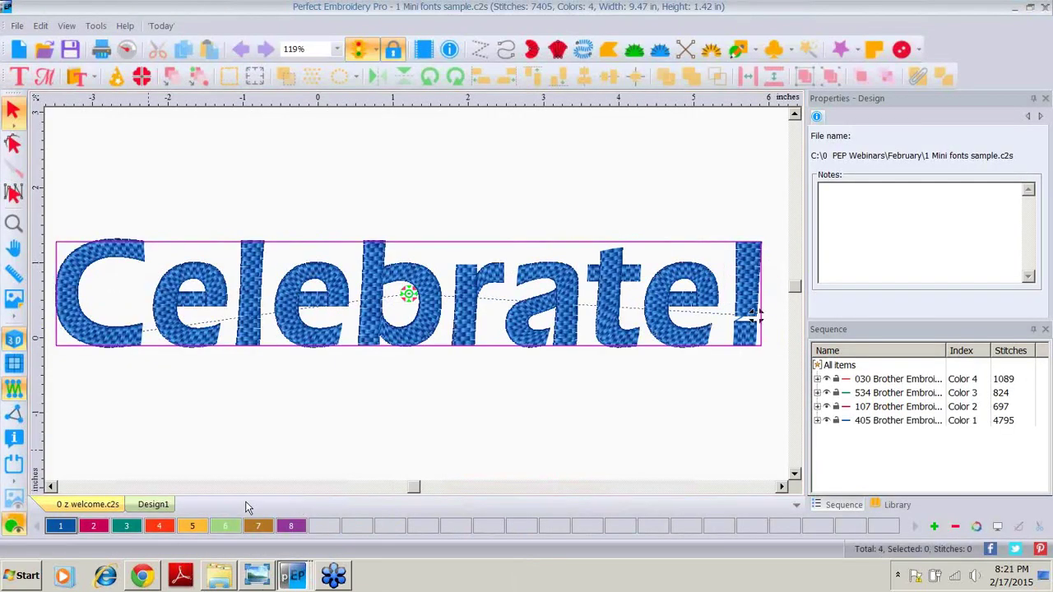
Set the fill pattern of the "Celebrate!" text to Zig-Zag and apply it.
{"action": "left_click", "coordinate": [834, 116]}
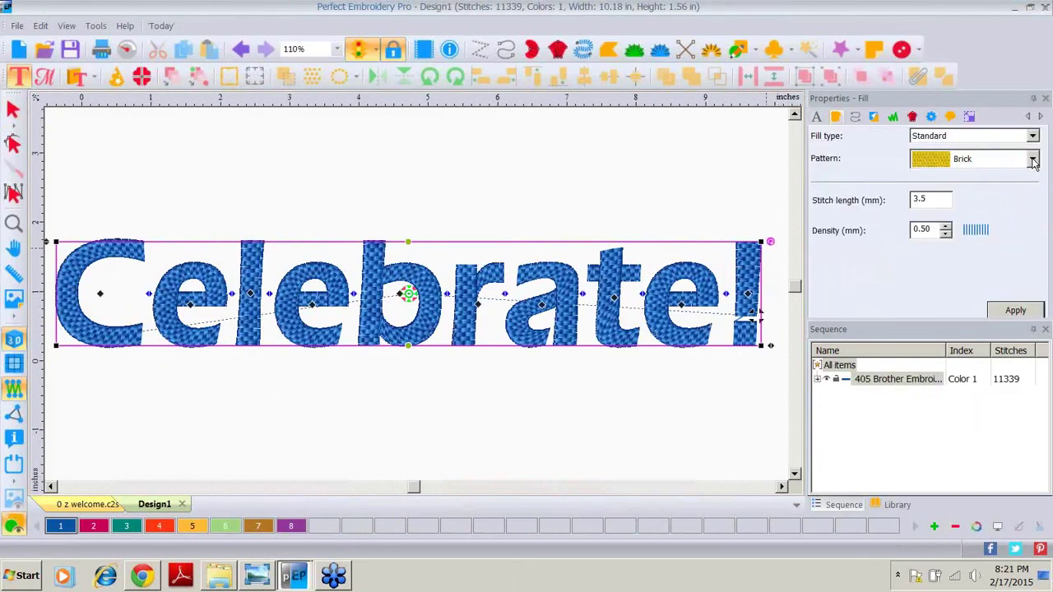
{"action": "left_click", "coordinate": [1033, 159]}
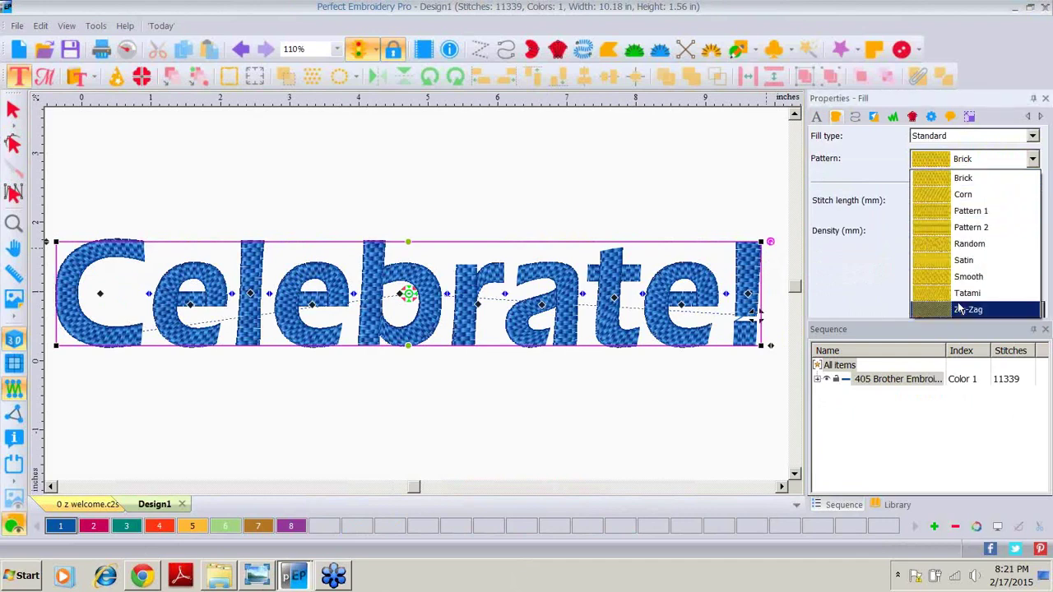
{"action": "left_click", "coordinate": [958, 307]}
{"action": "left_click", "coordinate": [1015, 310]}
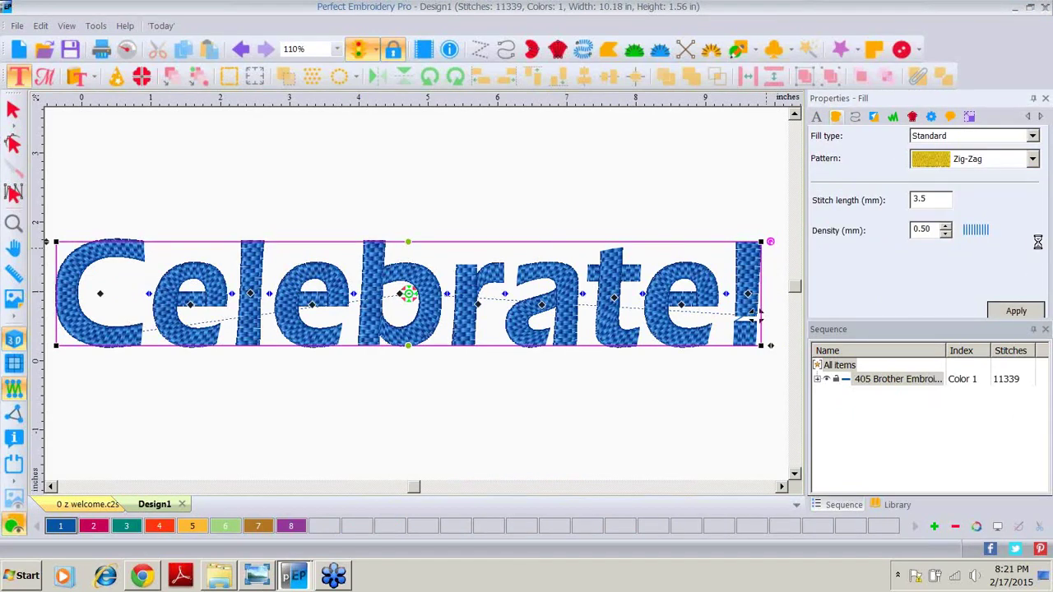
Change the text's fill pattern to Corn and apply it.
{"action": "left_click", "coordinate": [1033, 159]}
{"action": "left_click", "coordinate": [973, 199]}
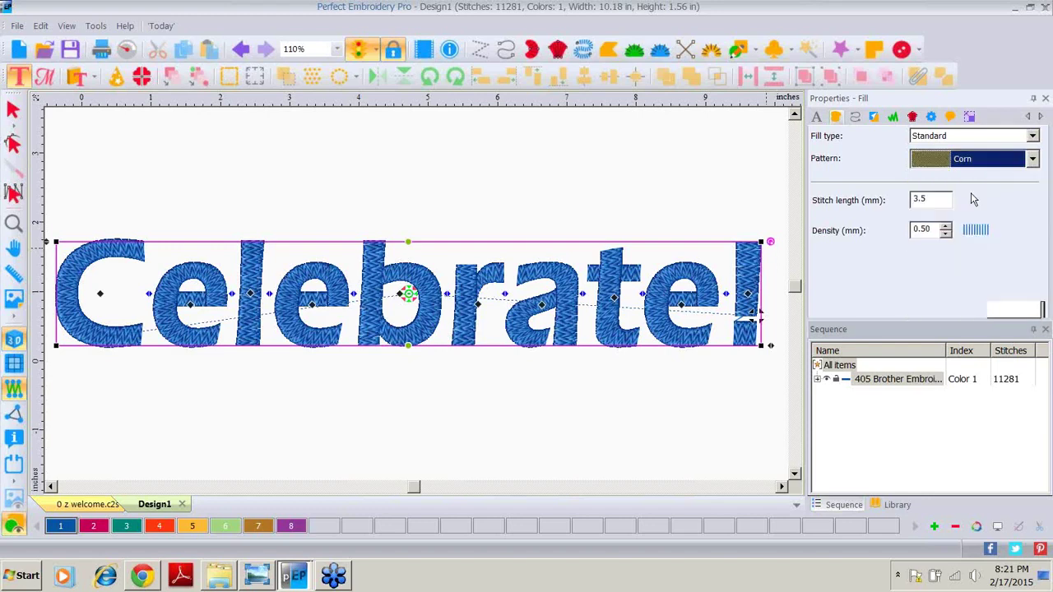
{"action": "left_click", "coordinate": [1013, 310]}
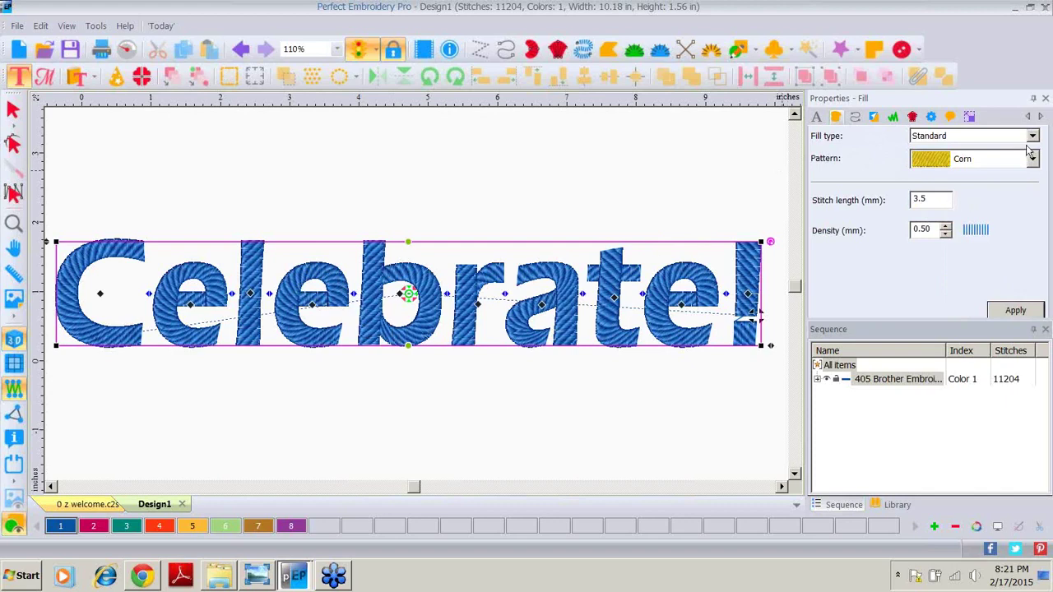
Set the text's color number to 4 in its command properties and apply it.
{"action": "left_click", "coordinate": [950, 117]}
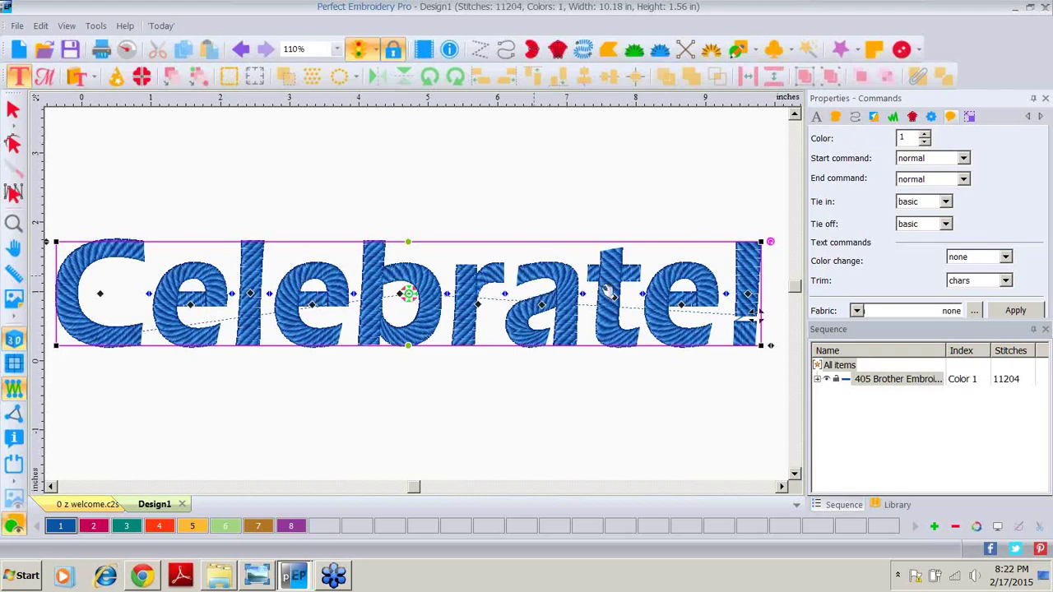
{"action": "left_click", "coordinate": [924, 134]}
{"action": "left_click", "coordinate": [1015, 310]}
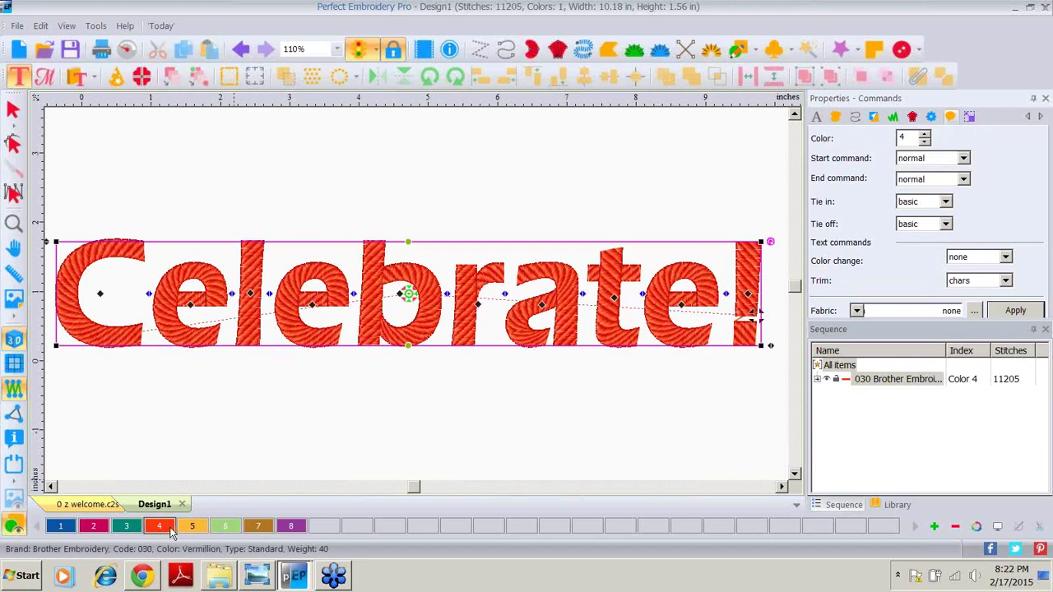
Return the text's color number to 1 and apply it.
{"action": "left_click", "coordinate": [924, 142]}
{"action": "left_click", "coordinate": [925, 141]}
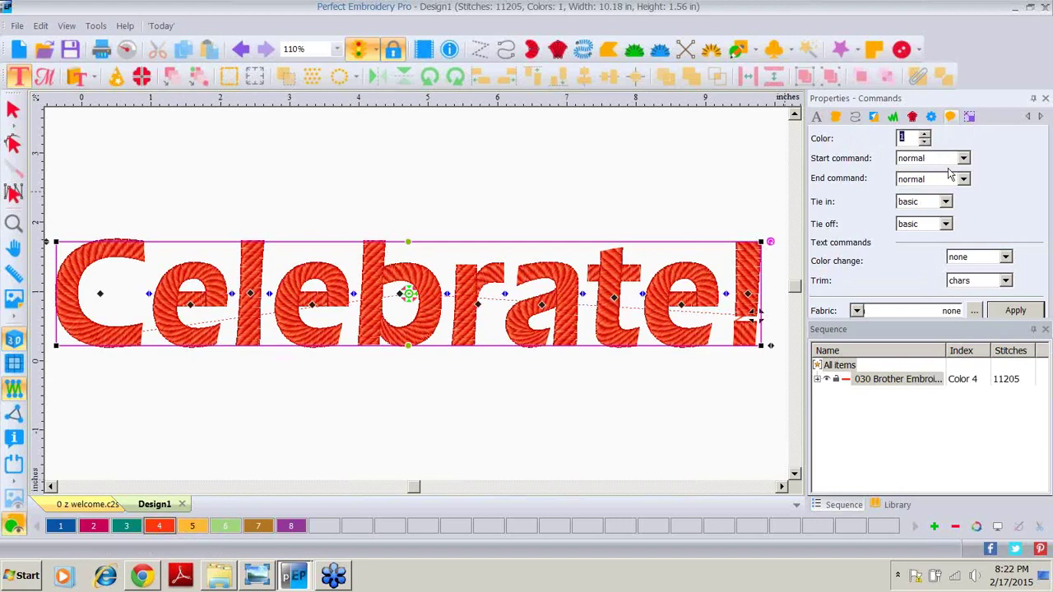
{"action": "left_click", "coordinate": [1004, 309]}
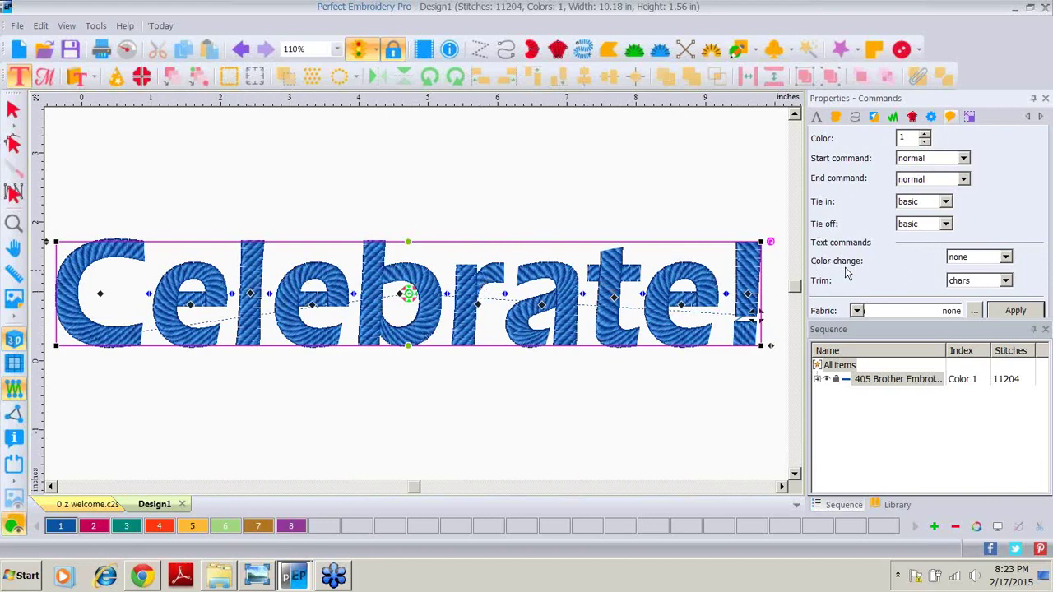
Set the text's color change command to chars, apply it, and review the other color change options.
{"action": "left_click", "coordinate": [1005, 257]}
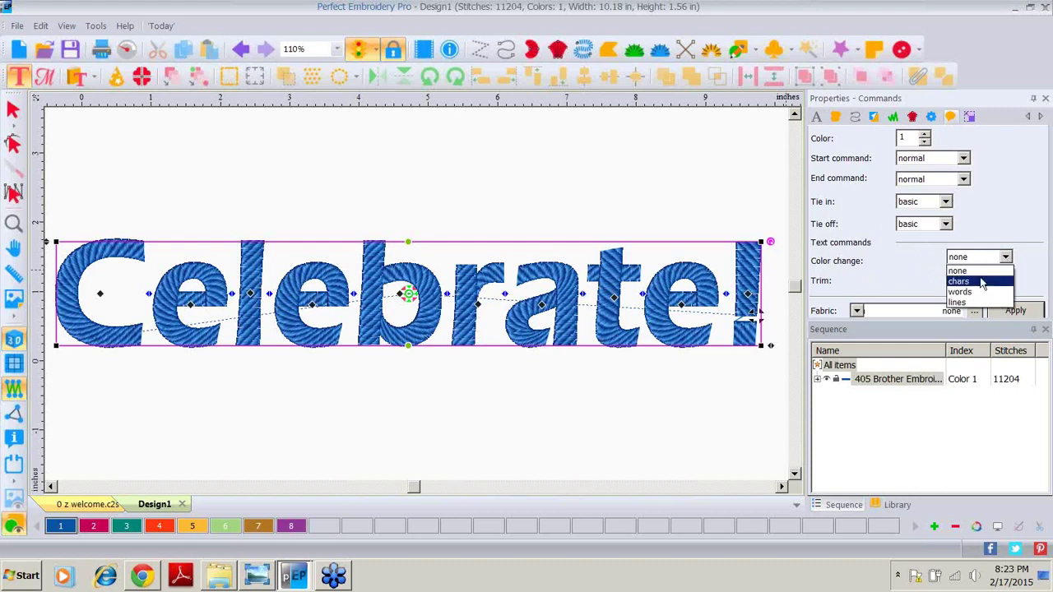
{"action": "left_click", "coordinate": [975, 282]}
{"action": "left_click", "coordinate": [1002, 314]}
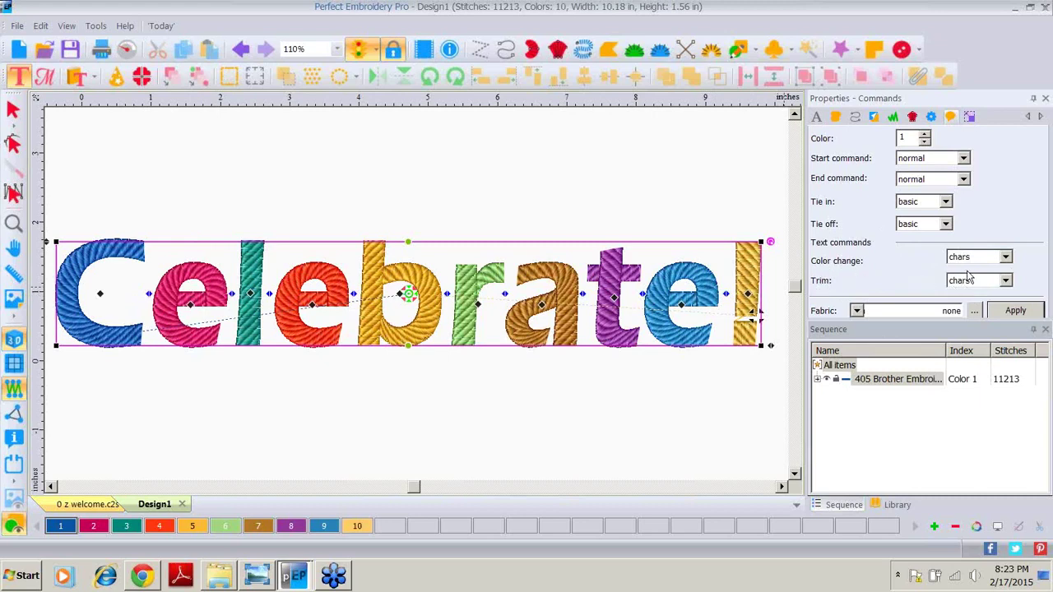
{"action": "left_click", "coordinate": [1006, 258]}
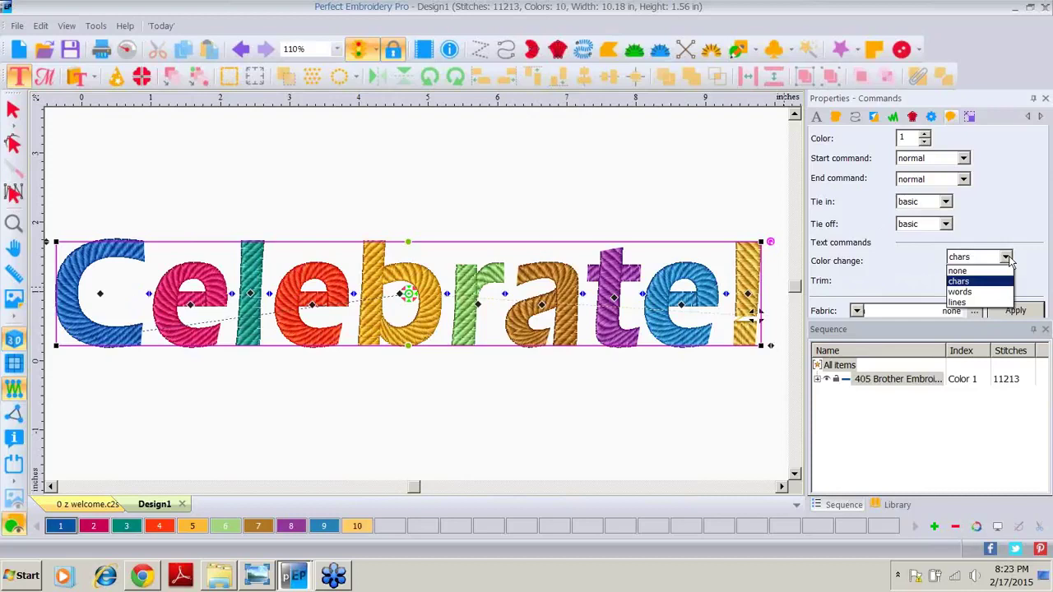
{"action": "left_click", "coordinate": [1008, 260]}
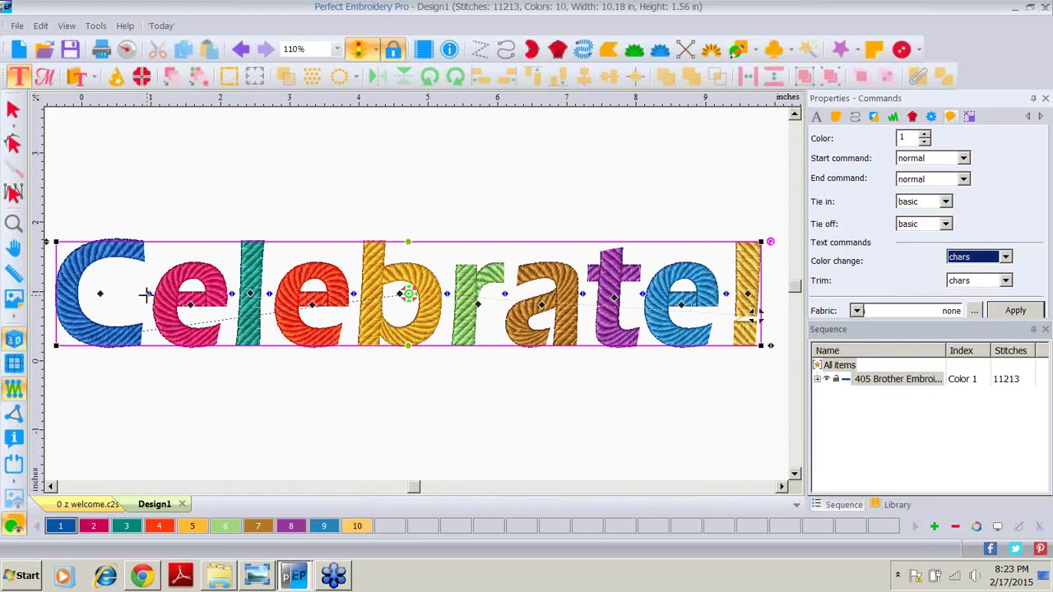
Enlarge the C of the Celebrate! text to about 3.1 in tall, and tilt the first e and move it into the C's opening.
{"action": "left_click", "coordinate": [99, 290]}
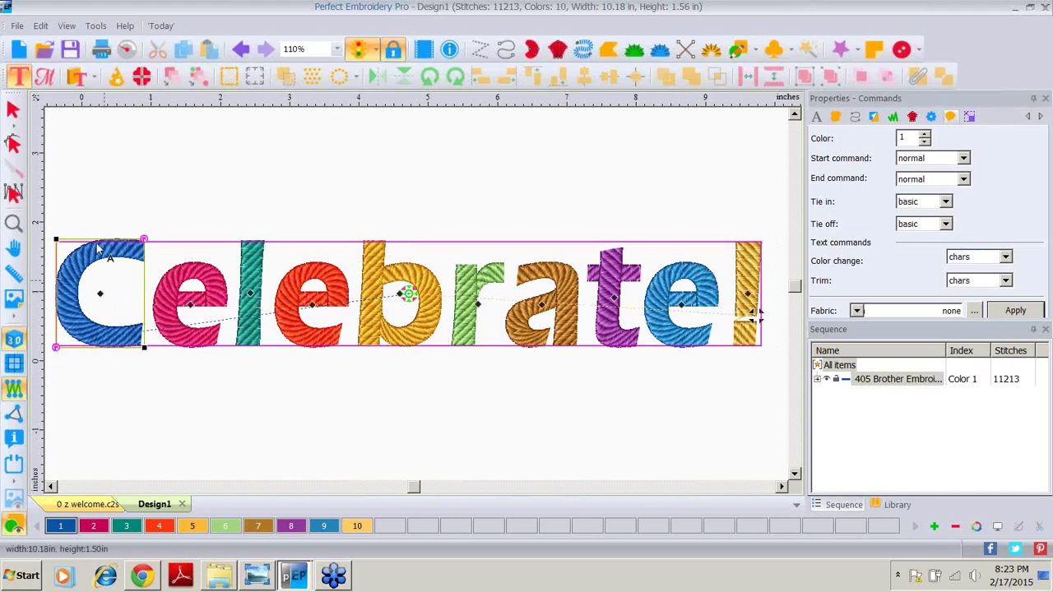
{"action": "left_click_drag", "start_coordinate": [145, 346], "coordinate": [198, 389]}
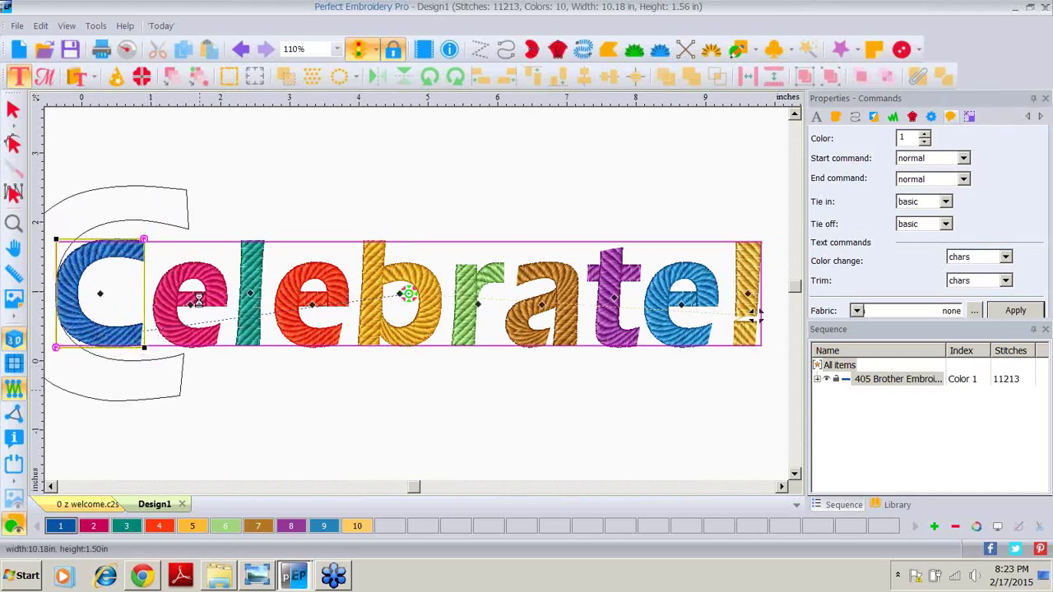
{"action": "left_click", "coordinate": [189, 306]}
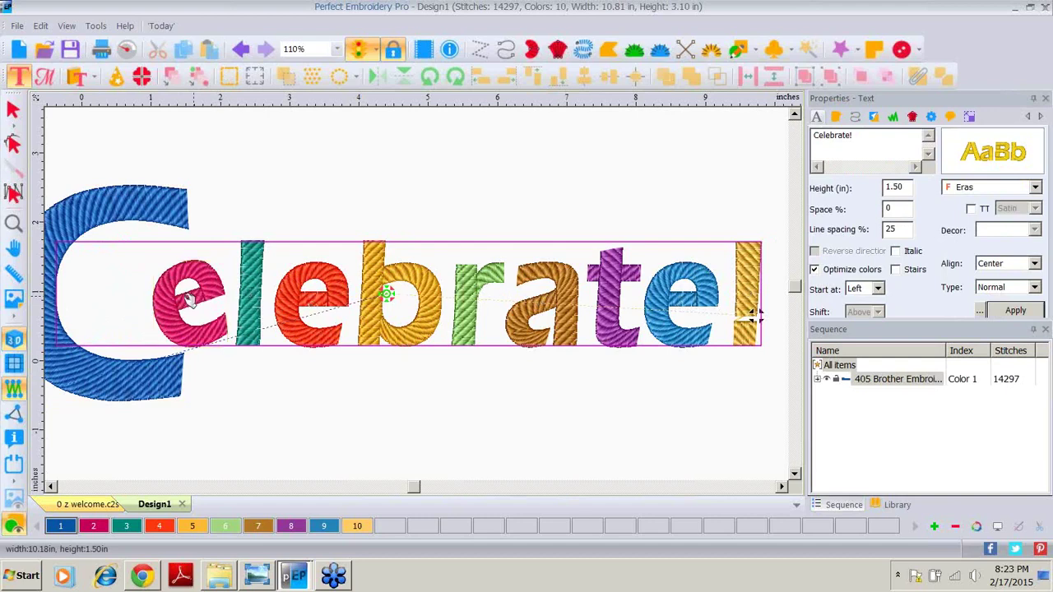
{"action": "left_click", "coordinate": [189, 301]}
{"action": "left_click_drag", "start_coordinate": [188, 301], "coordinate": [168, 306]}
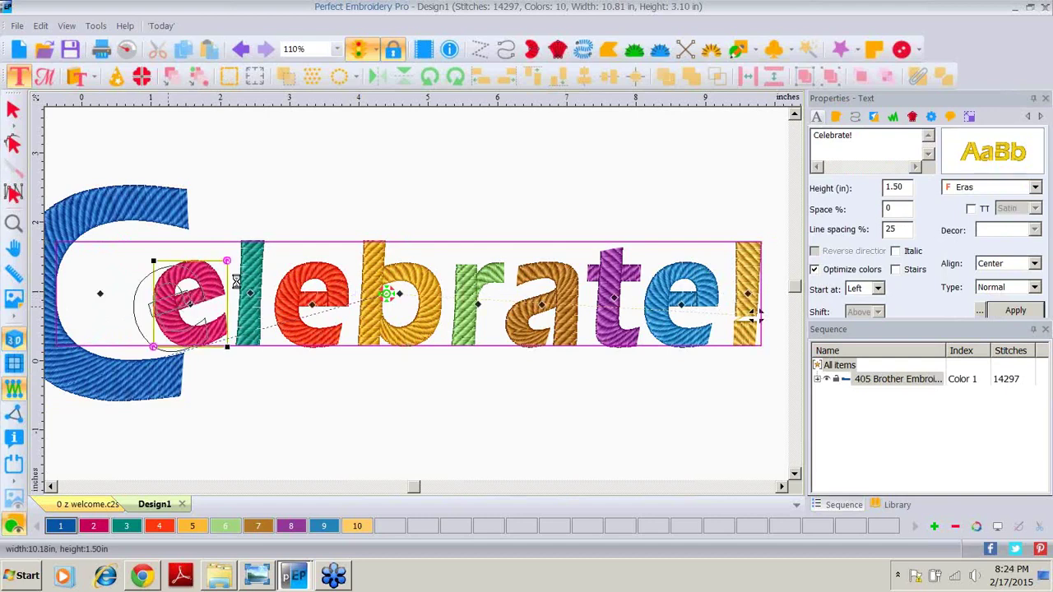
Move the l up and left toward the first e, and shrink the second e, rotate it clockwise and place it beside the l.
{"action": "left_click", "coordinate": [250, 293]}
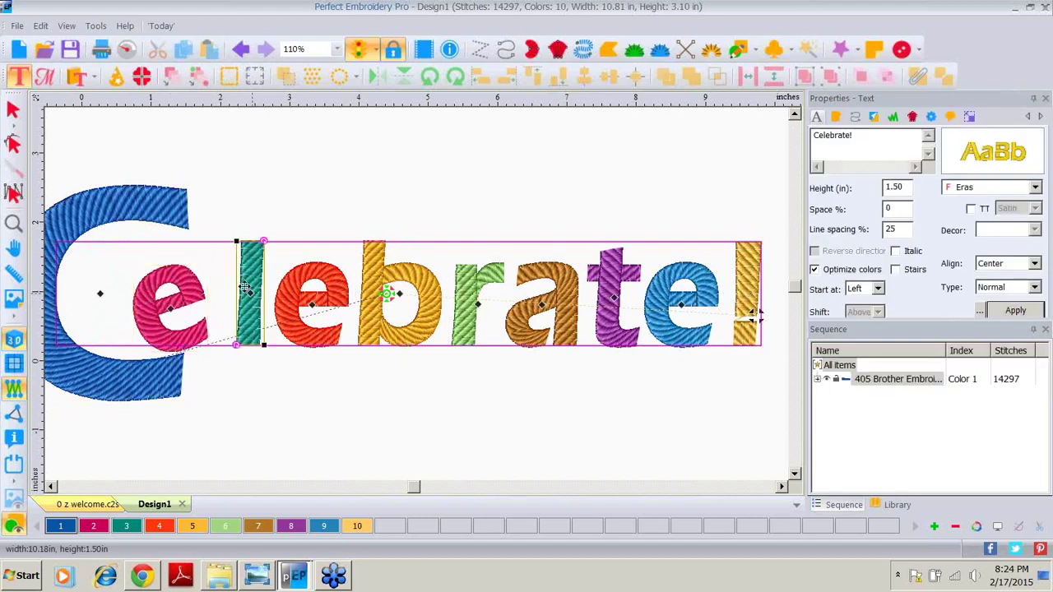
{"action": "left_click_drag", "start_coordinate": [251, 293], "coordinate": [233, 262]}
{"action": "left_click", "coordinate": [311, 302]}
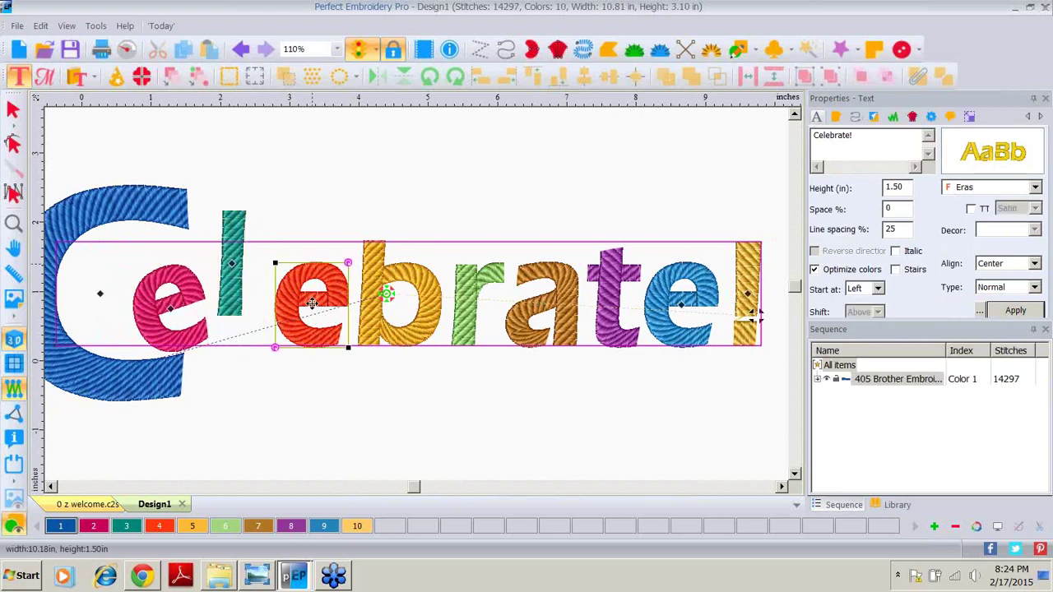
{"action": "left_click_drag", "start_coordinate": [348, 263], "coordinate": [360, 288]}
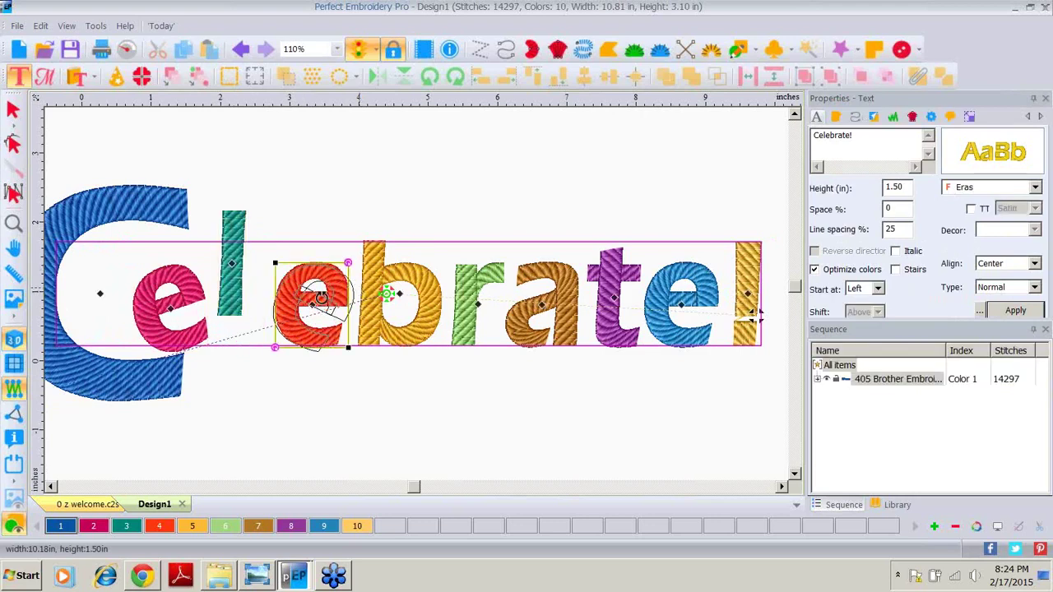
{"action": "left_click_drag", "start_coordinate": [351, 351], "coordinate": [271, 315]}
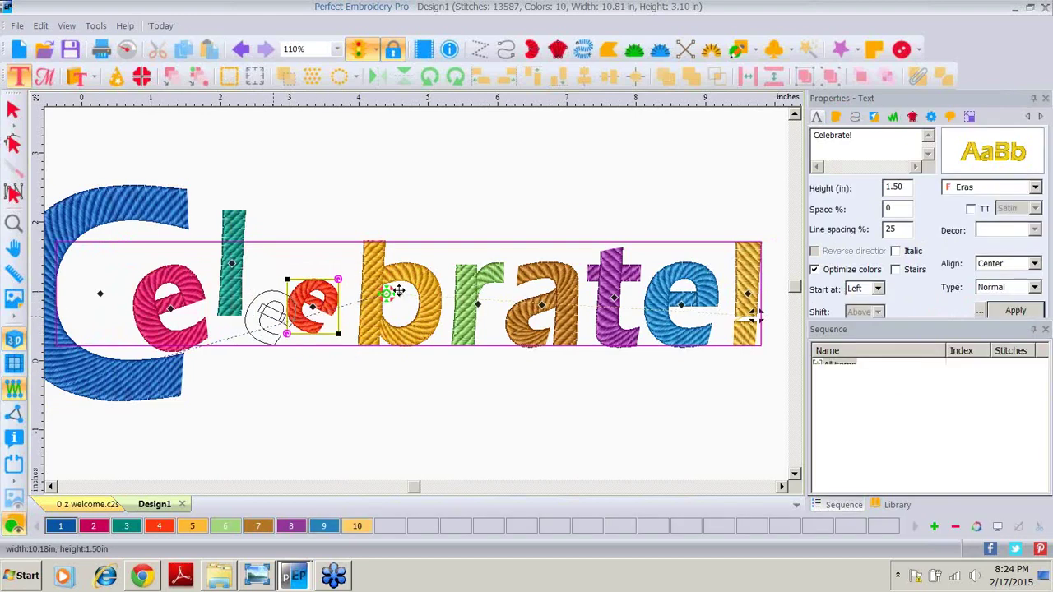
Move the b left with a slight tilt, and move the r left and down while rotating it clockwise.
{"action": "left_click", "coordinate": [395, 281]}
{"action": "left_click_drag", "start_coordinate": [395, 280], "coordinate": [343, 280]}
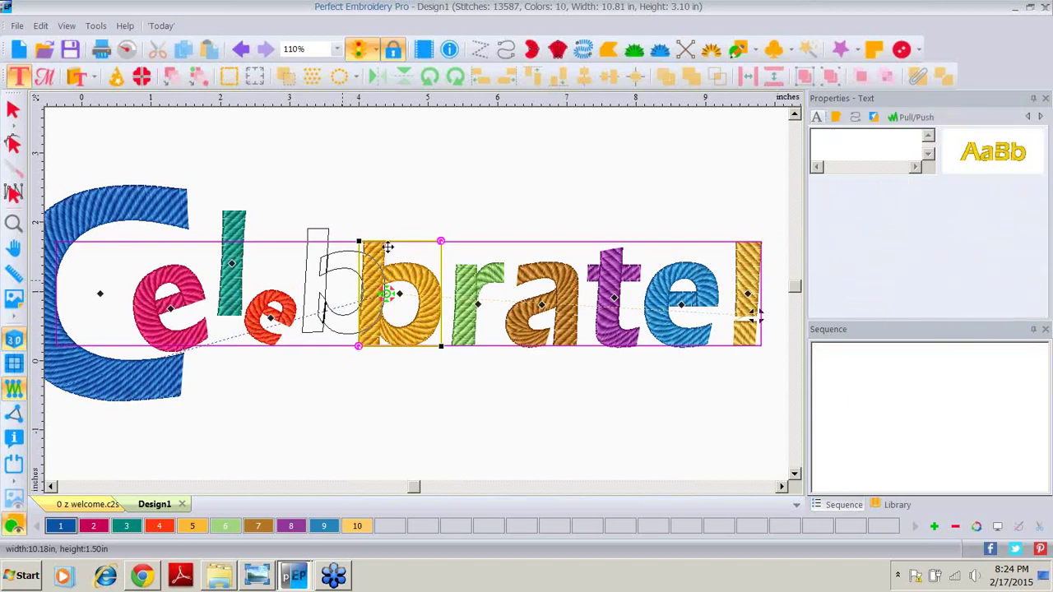
{"action": "left_click_drag", "start_coordinate": [383, 229], "coordinate": [377, 218]}
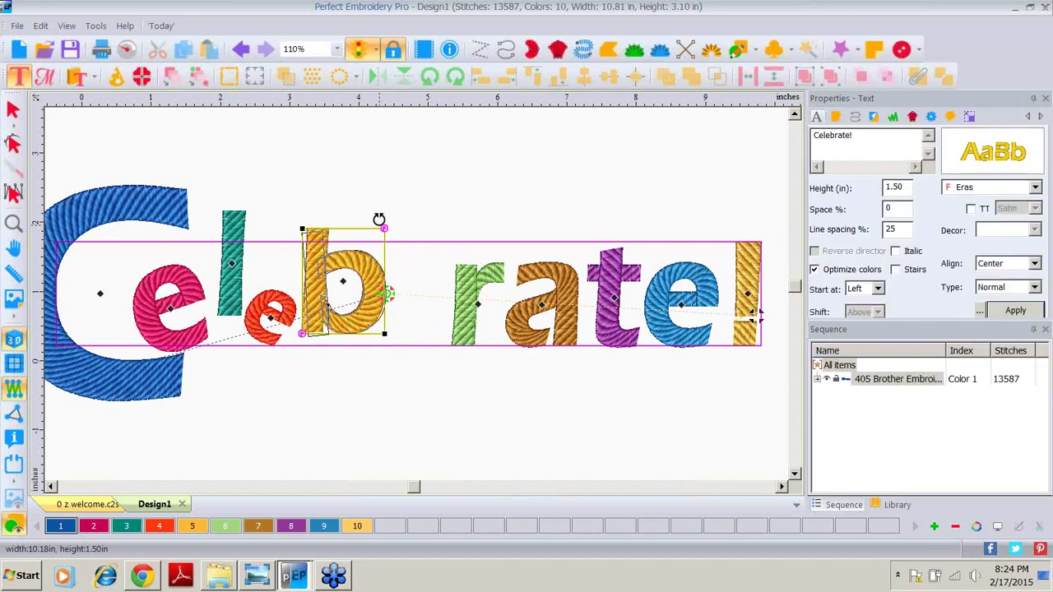
{"action": "left_click_drag", "start_coordinate": [469, 311], "coordinate": [413, 332]}
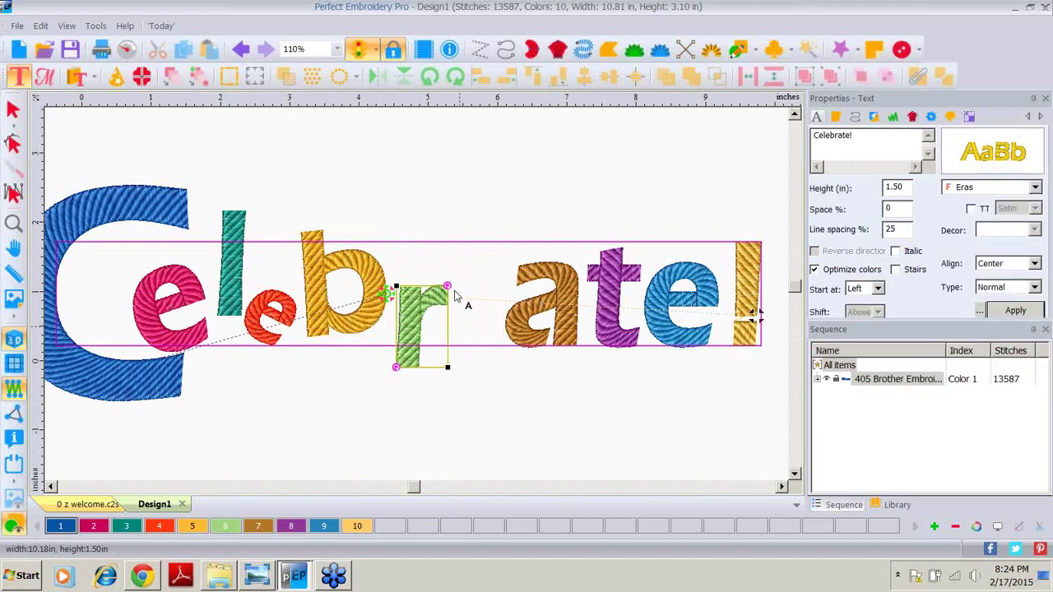
{"action": "left_click_drag", "start_coordinate": [447, 286], "coordinate": [457, 304]}
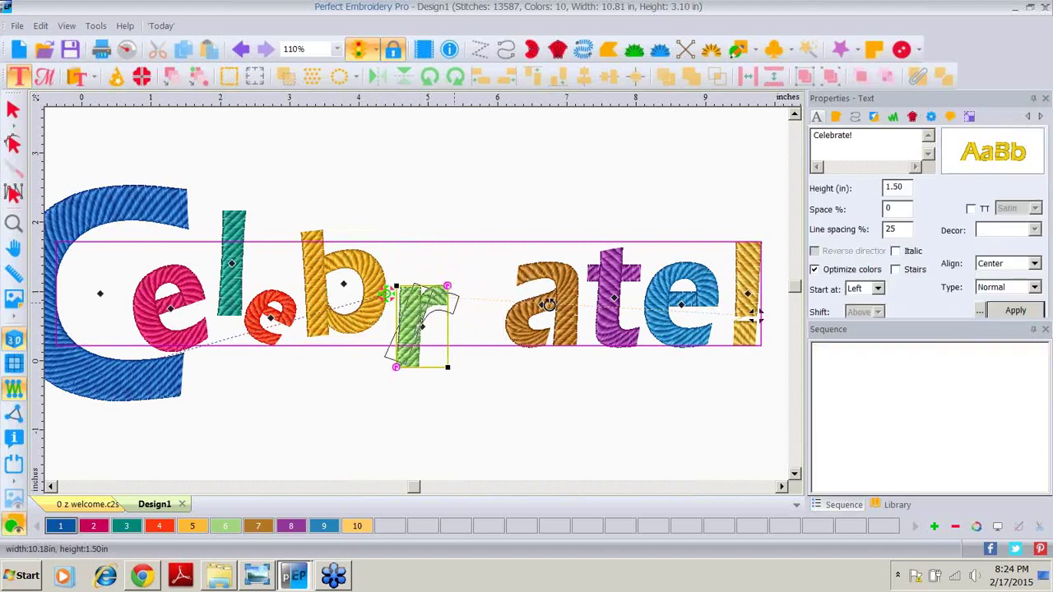
Shrink the a and the last e, enlarge the t, and move all three closer to the preceding letters.
{"action": "left_click_drag", "start_coordinate": [543, 306], "coordinate": [539, 246]}
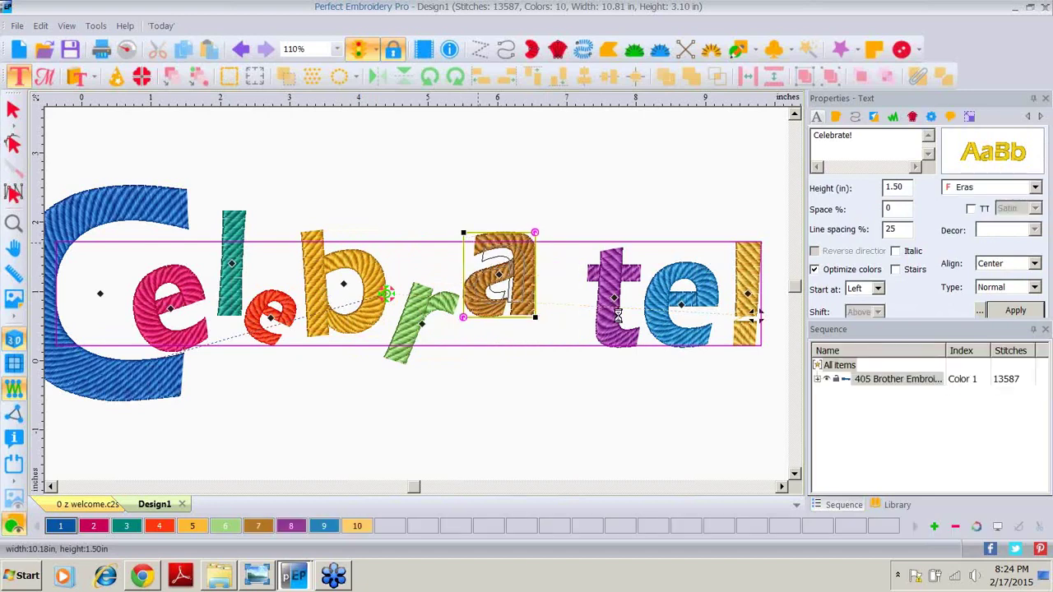
{"action": "left_click_drag", "start_coordinate": [615, 310], "coordinate": [566, 308]}
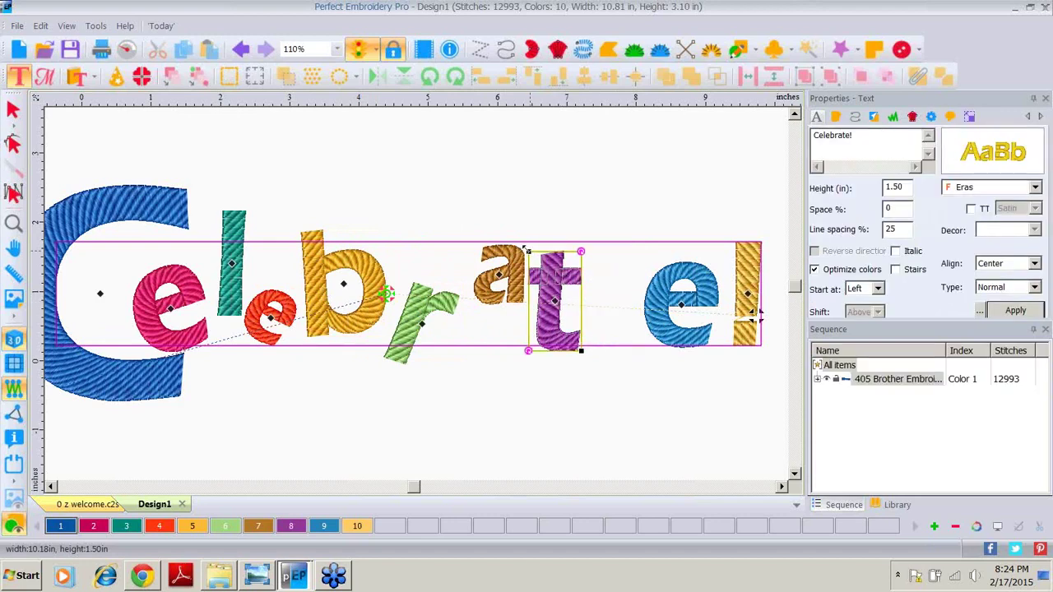
{"action": "left_click_drag", "start_coordinate": [530, 251], "coordinate": [622, 337]}
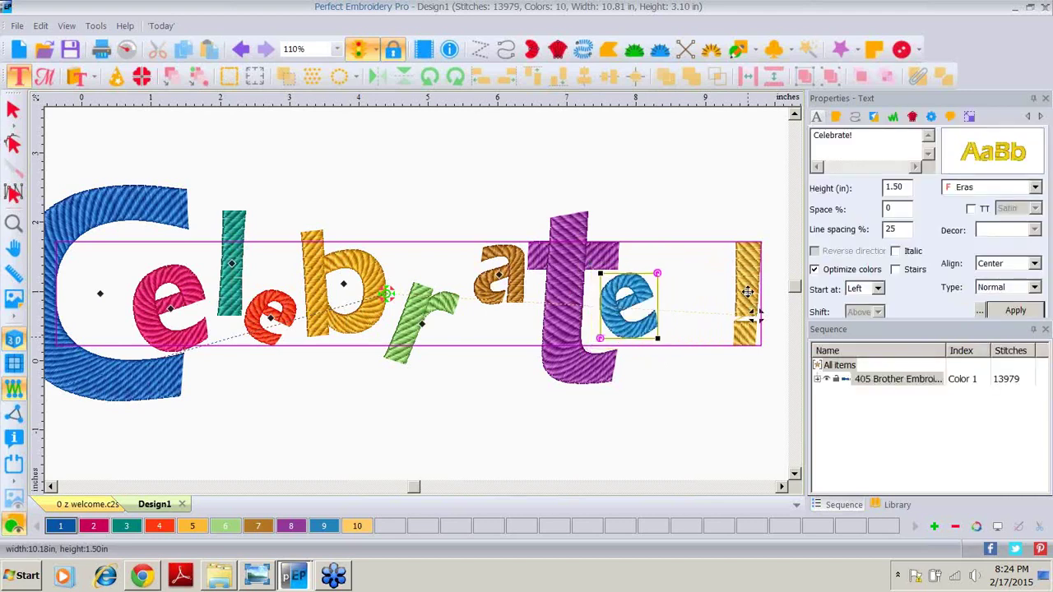
Move the exclamation mark left beside the last e and deselect the text.
{"action": "left_click_drag", "start_coordinate": [748, 303], "coordinate": [660, 291]}
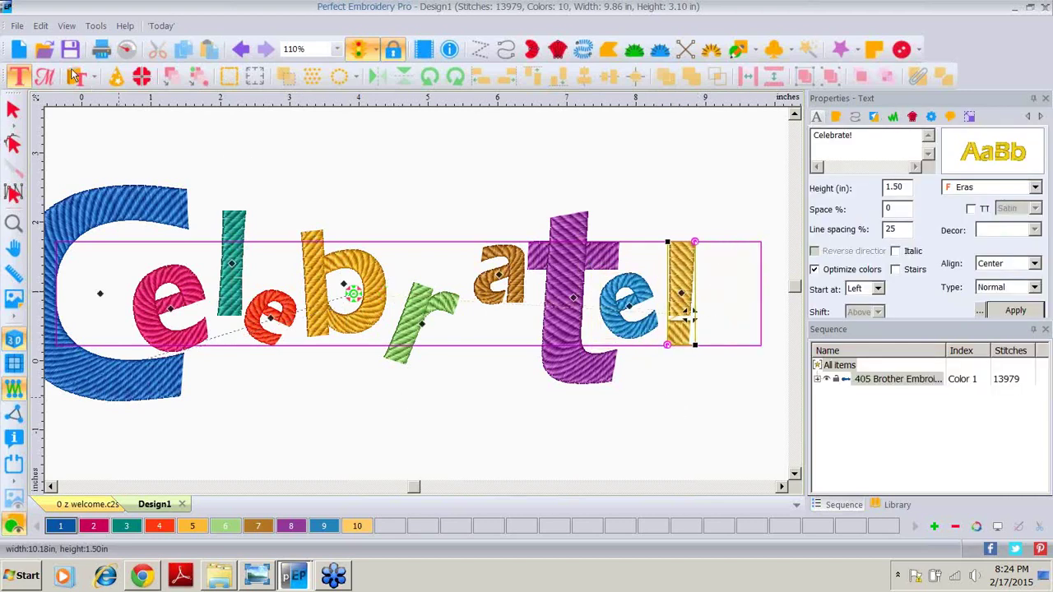
{"action": "left_click", "coordinate": [12, 109]}
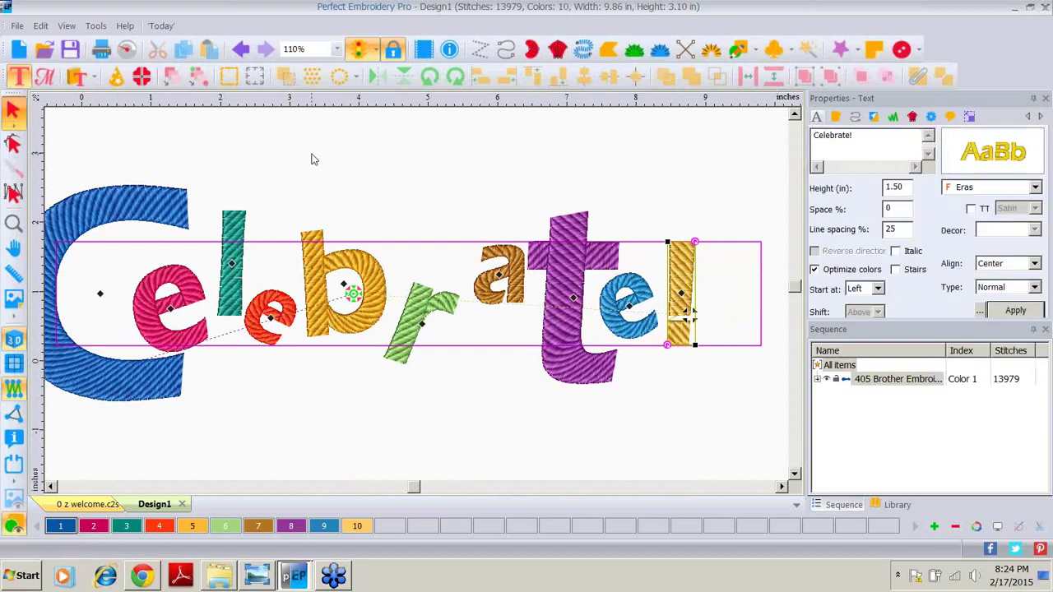
{"action": "left_click", "coordinate": [516, 134]}
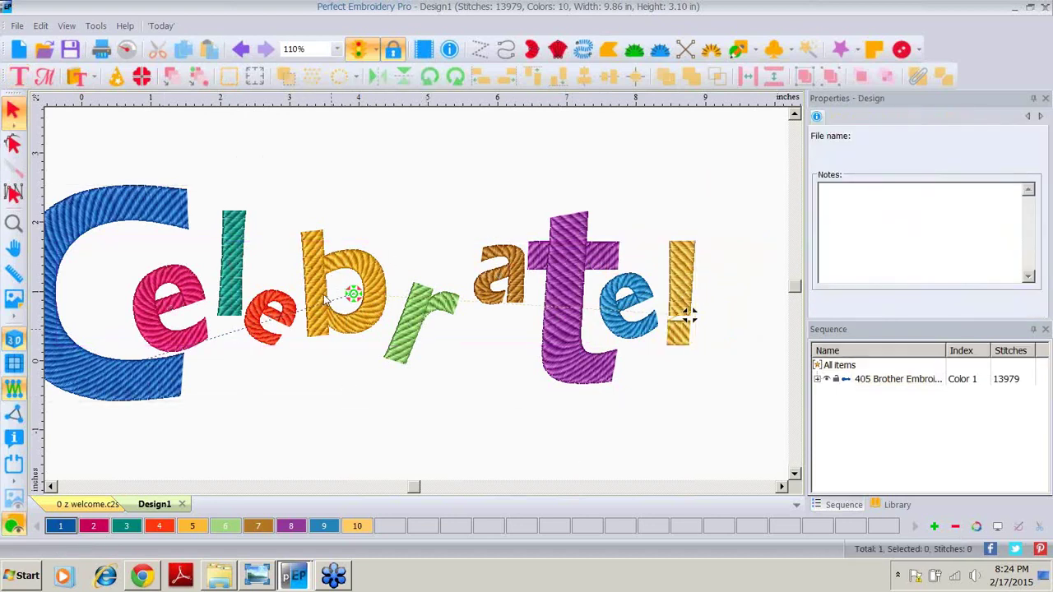
Open the design 2 Leprechauns.c2s from the February folder.
{"action": "left_click", "coordinate": [46, 53]}
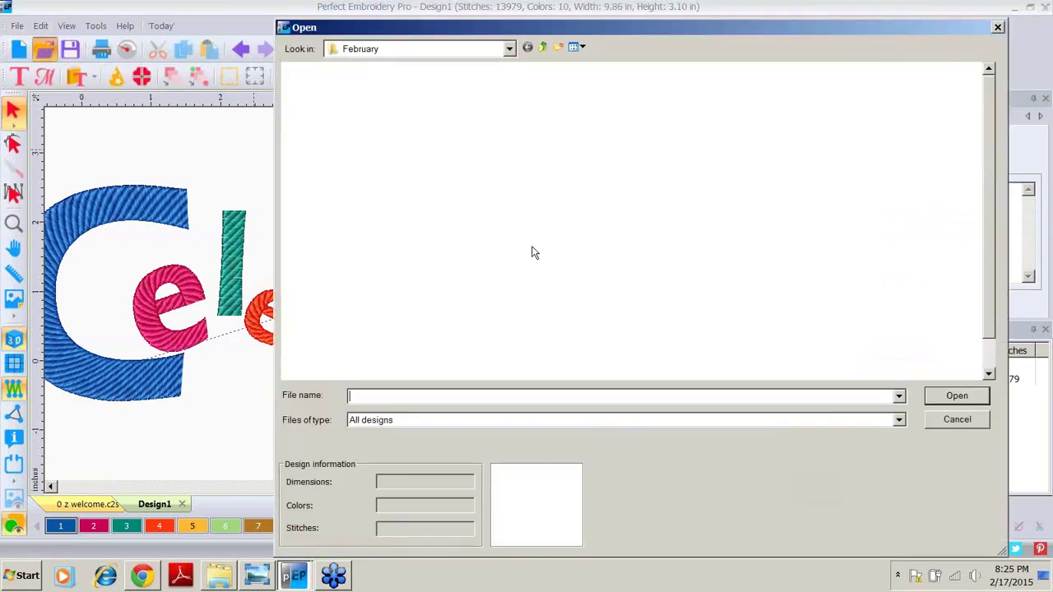
{"action": "left_click", "coordinate": [830, 109]}
{"action": "double_click", "coordinate": [830, 109]}
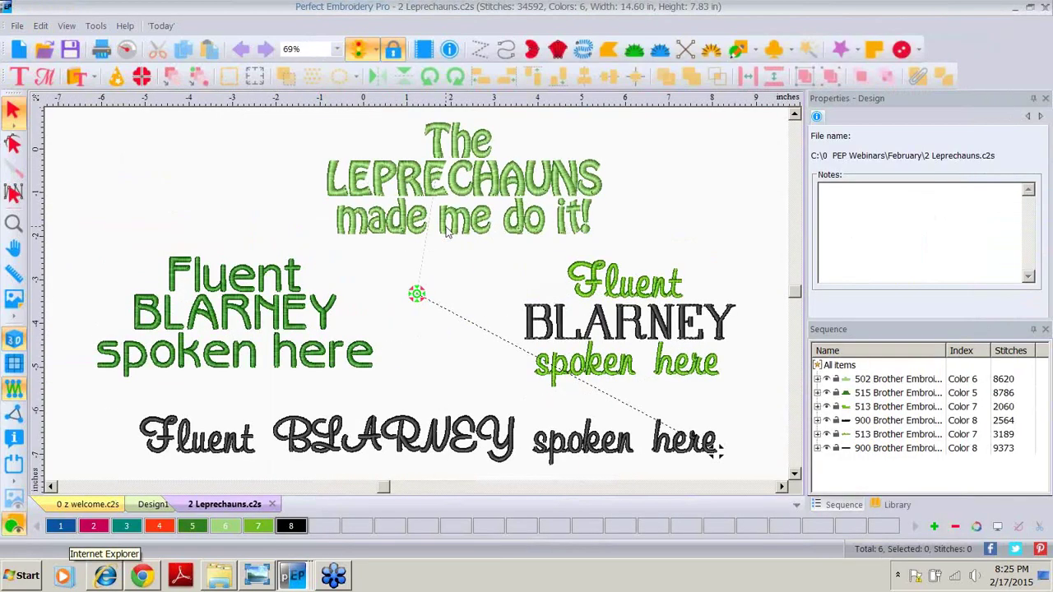
Set the letter spacing of the "The LEPRECHAUNS made me do it!" text to 10% and apply it.
{"action": "left_click", "coordinate": [453, 187]}
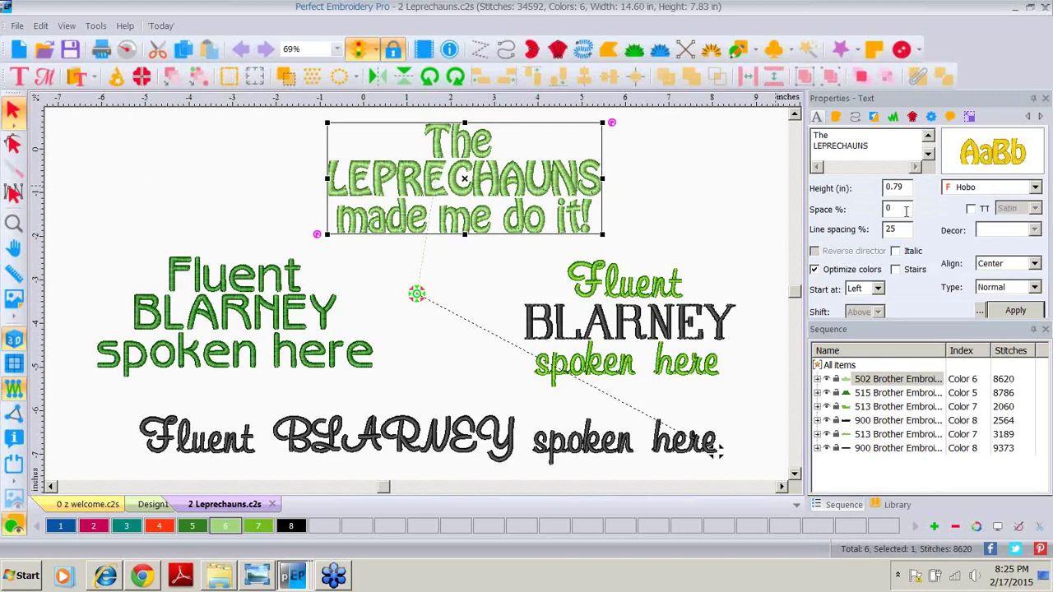
{"action": "left_click_drag", "start_coordinate": [906, 211], "coordinate": [872, 209]}
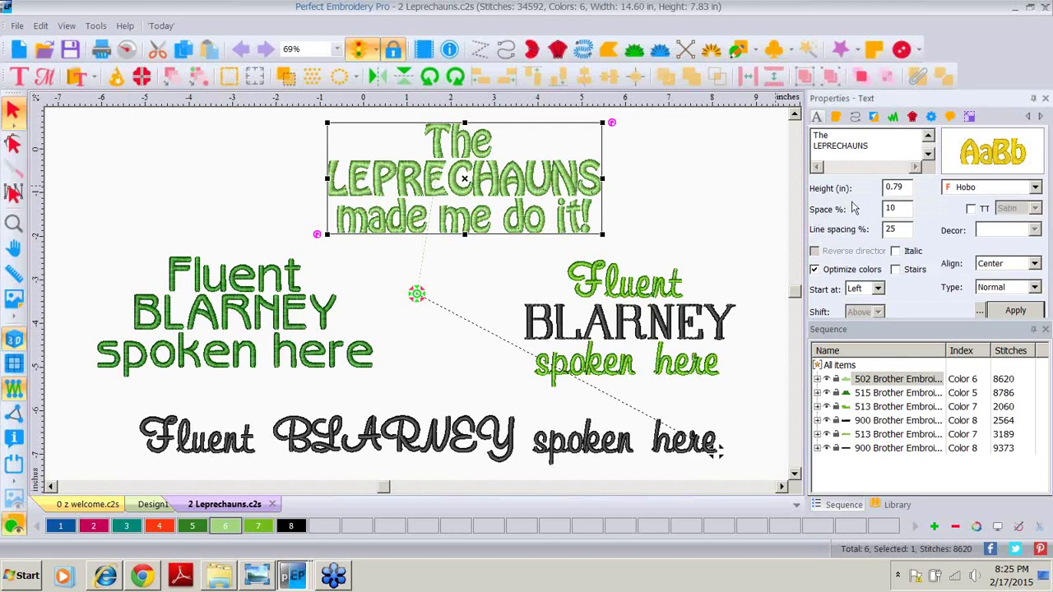
{"action": "left_click", "coordinate": [1014, 310]}
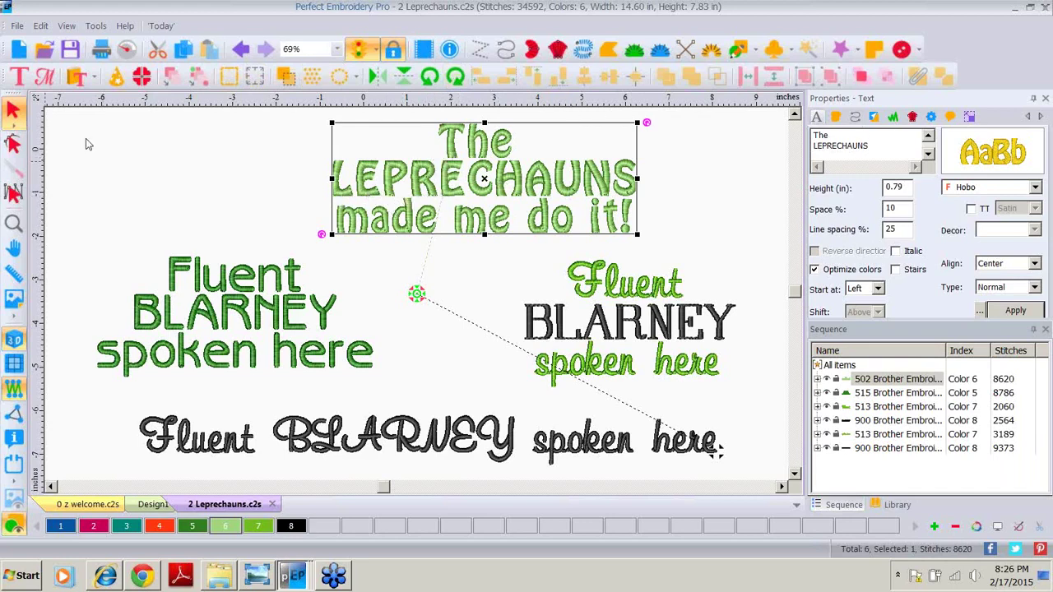
Apply a line spacing of 50% to the Leprechauns text, and increase it to 75%.
{"action": "left_click", "coordinate": [336, 48]}
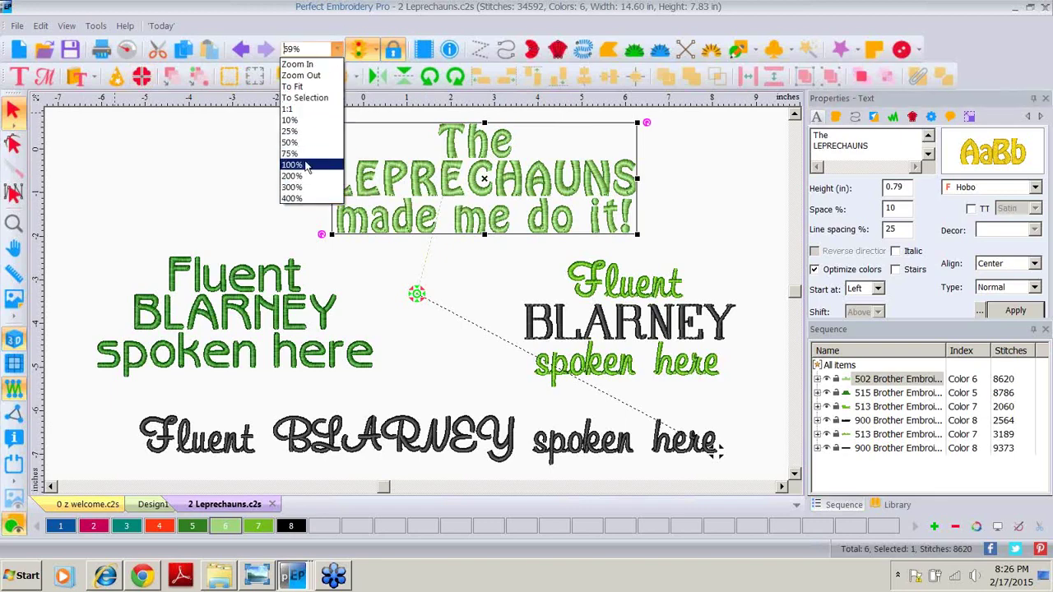
{"action": "left_click", "coordinate": [306, 165]}
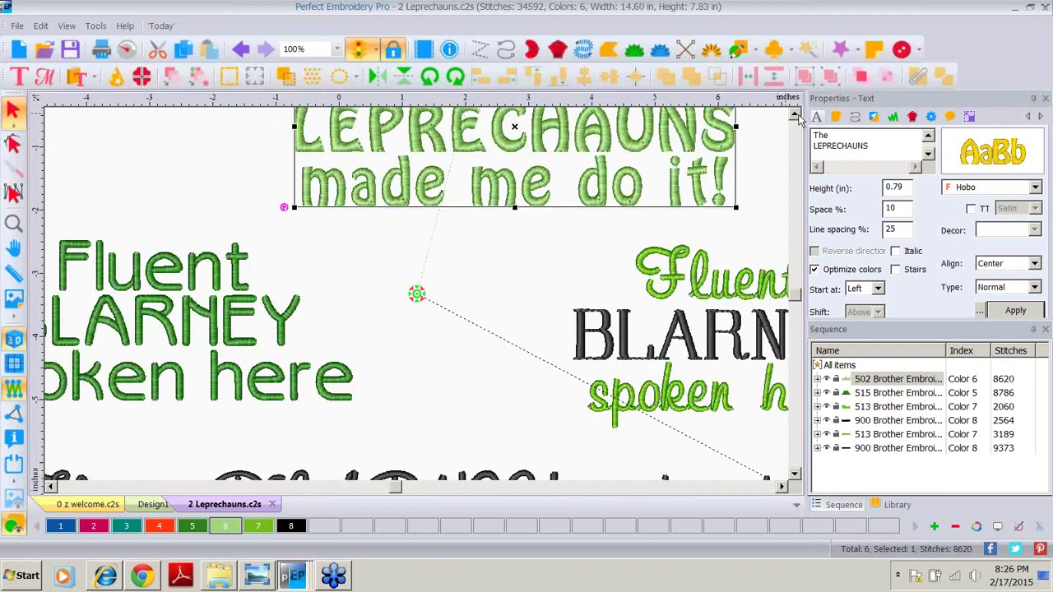
{"action": "left_click", "coordinate": [795, 114]}
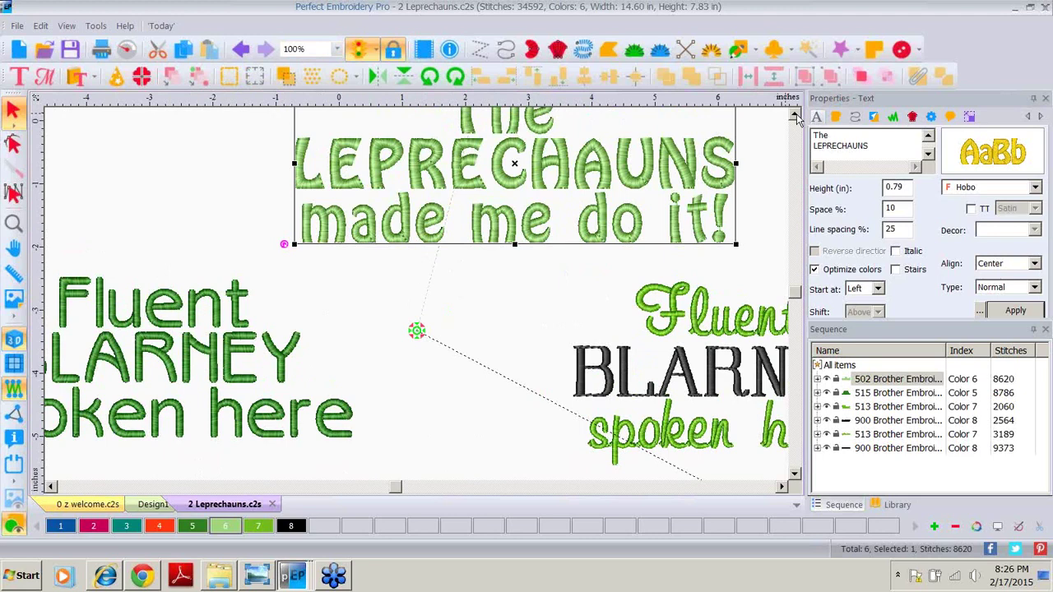
{"action": "left_click", "coordinate": [794, 113]}
{"action": "left_click", "coordinate": [794, 114]}
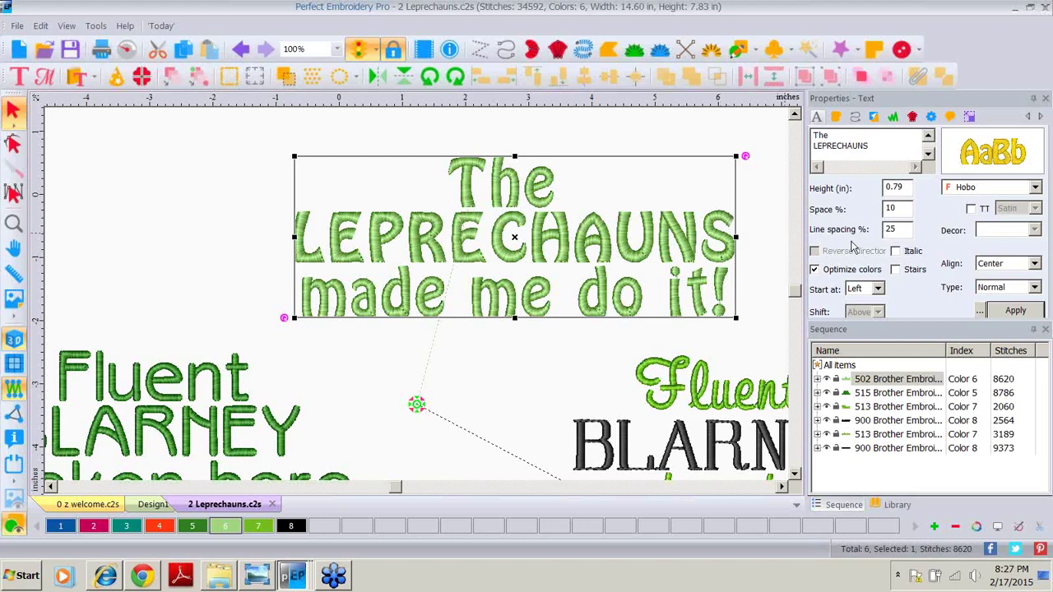
{"action": "double_click", "coordinate": [890, 230]}
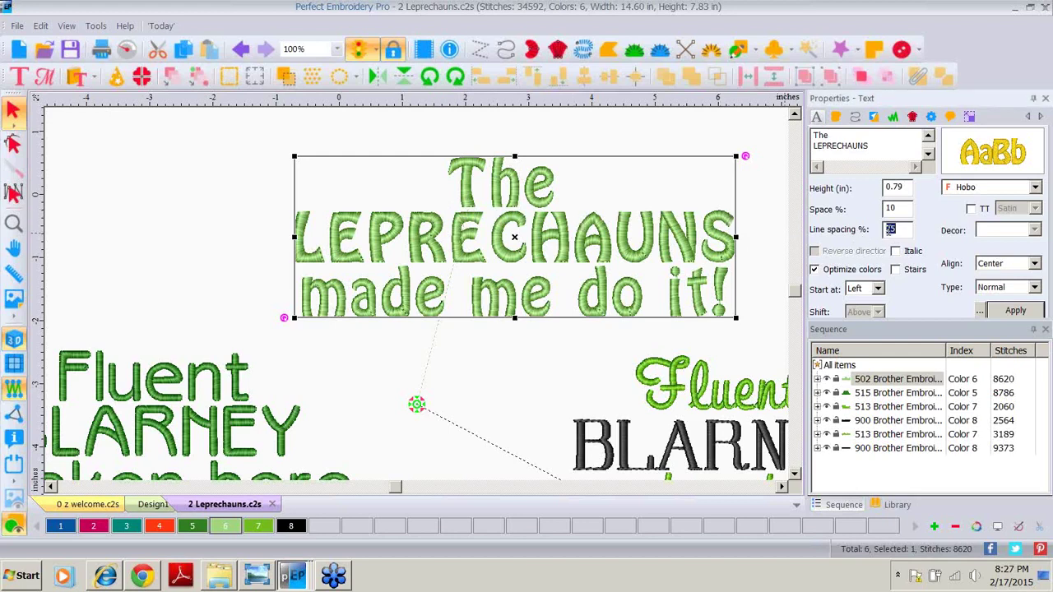
{"action": "type", "text": "5"}
{"action": "left_click", "coordinate": [1015, 310]}
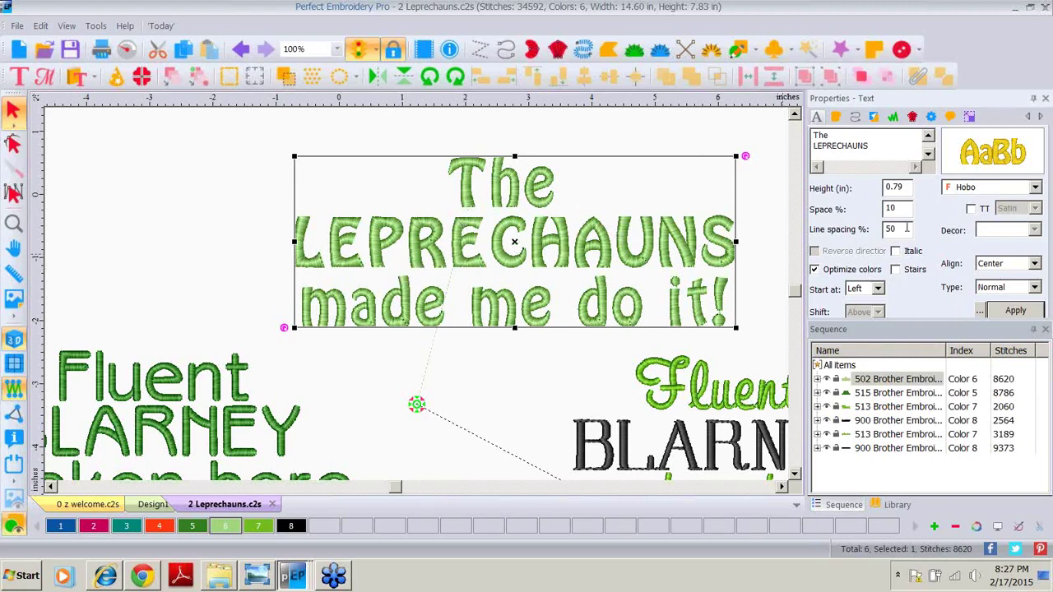
{"action": "type", "text": "75"}
{"action": "left_click", "coordinate": [1018, 311]}
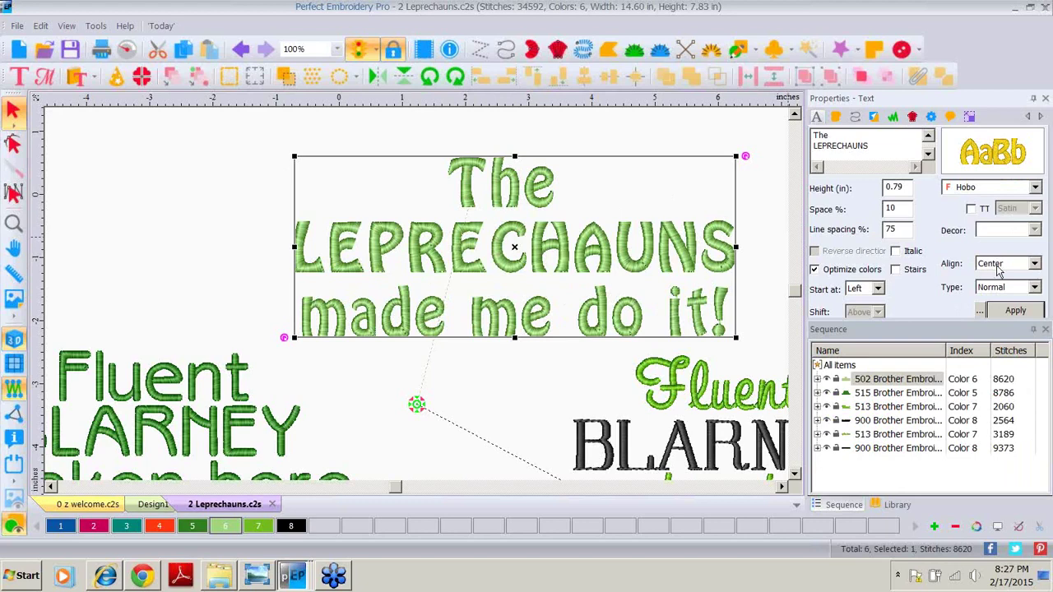
Set the Leprechauns text's alignment to Left and apply it.
{"action": "left_click", "coordinate": [1034, 264]}
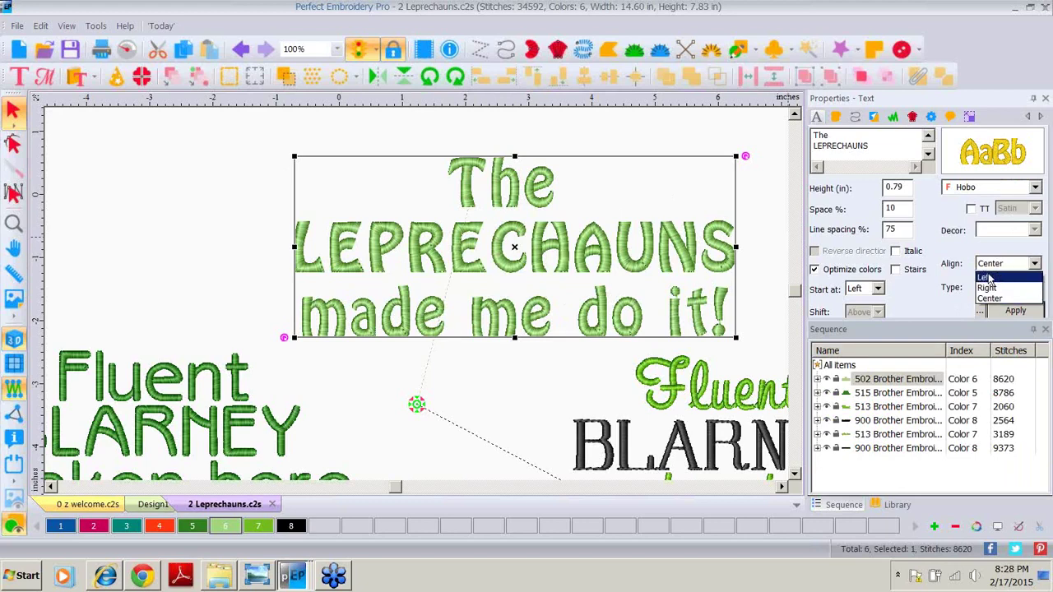
{"action": "left_click", "coordinate": [986, 279]}
{"action": "left_click", "coordinate": [1006, 311]}
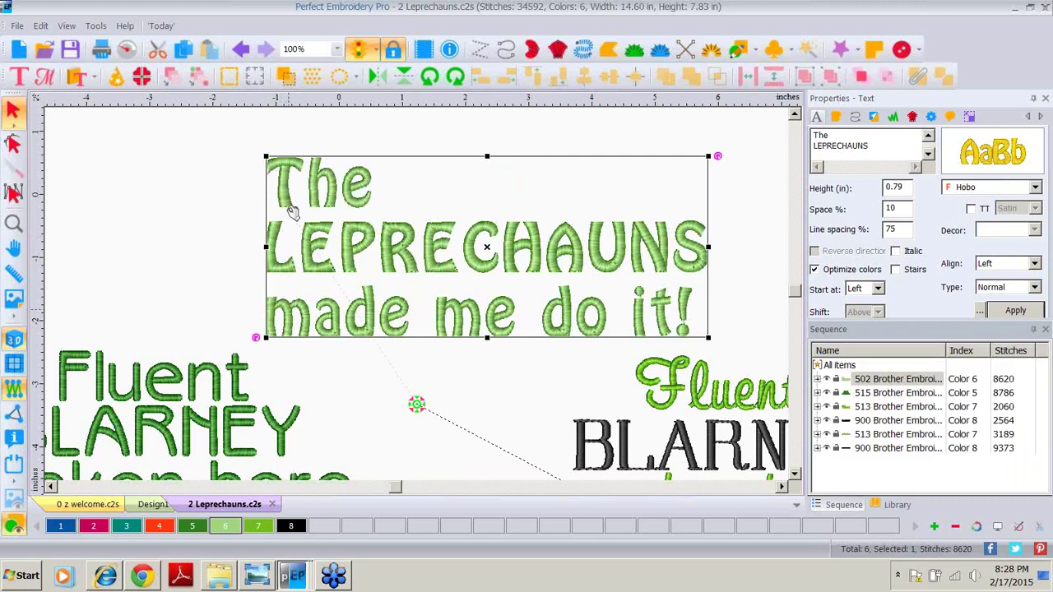
Set the Leprechauns text's alignment to Right and remove the trailing space after "The", applying the changes.
{"action": "left_click", "coordinate": [1033, 264]}
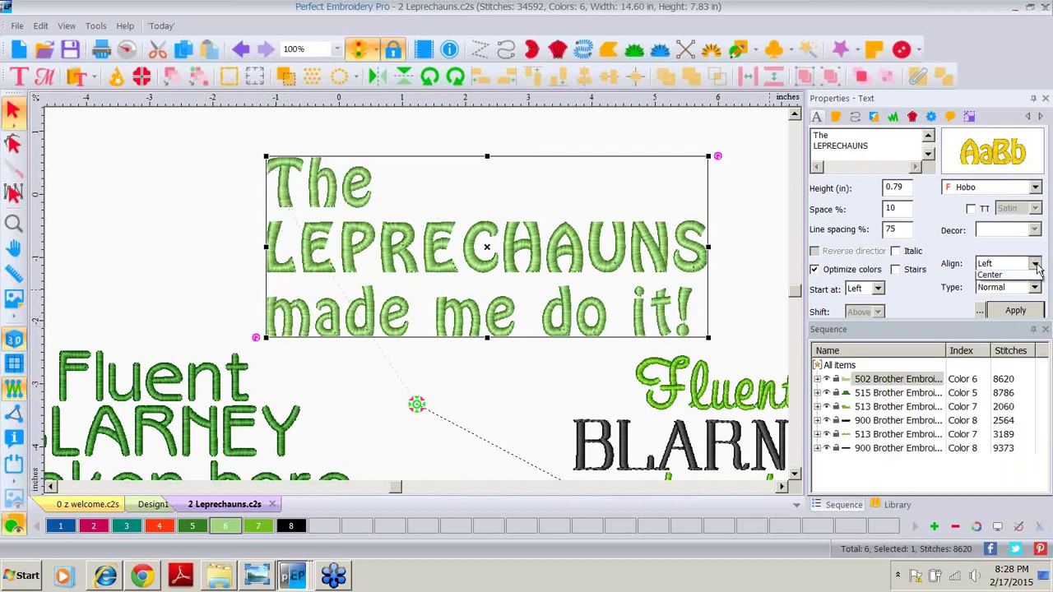
{"action": "left_click", "coordinate": [1012, 288]}
{"action": "left_click", "coordinate": [1014, 311]}
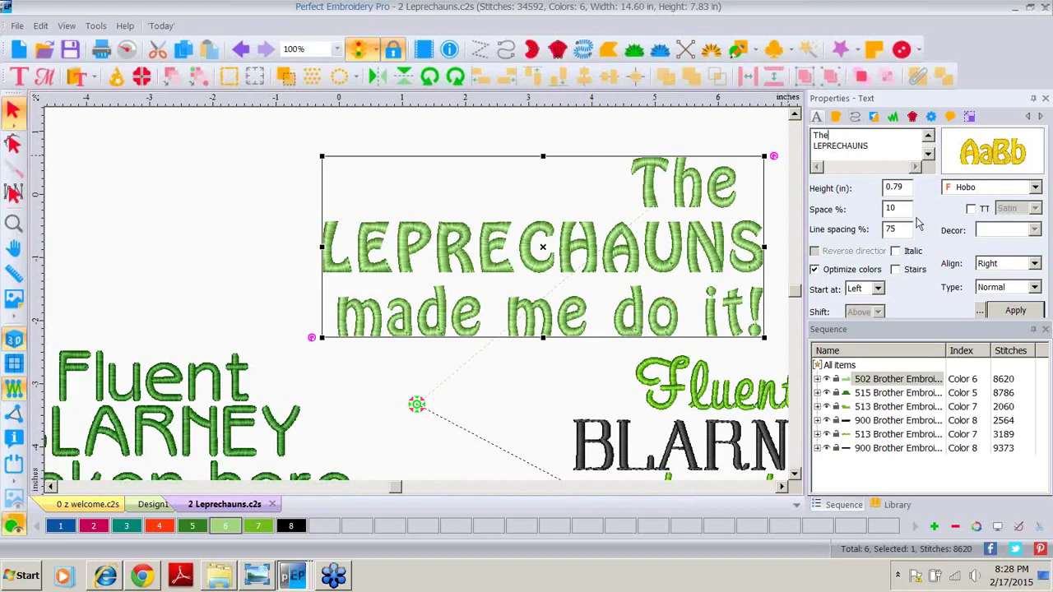
{"action": "left_click", "coordinate": [1011, 311]}
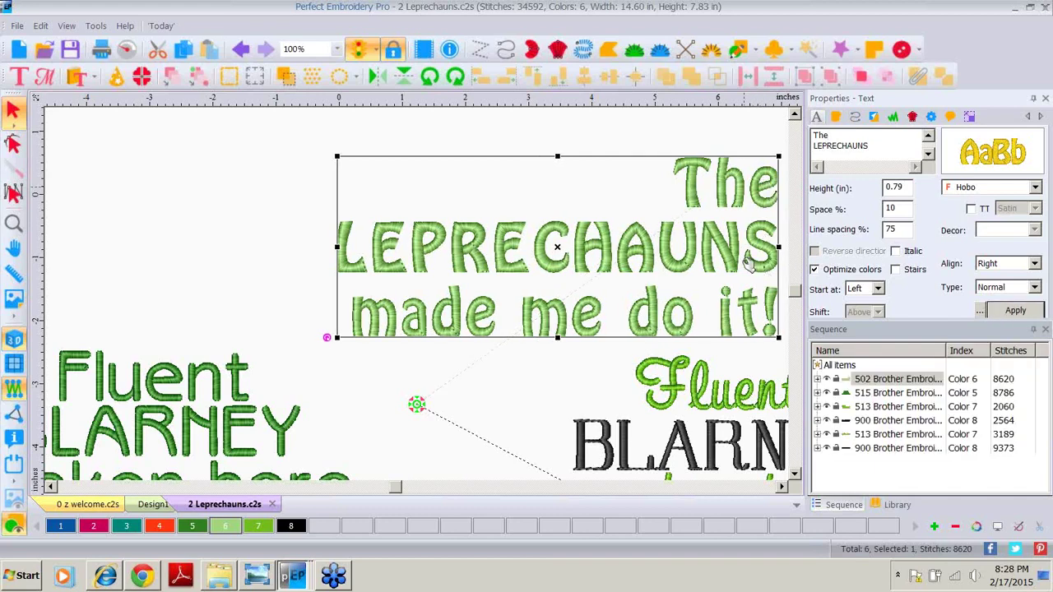
Set the Leprechauns text's alignment to Center and its starting point to Center, applying each change.
{"action": "left_click", "coordinate": [1035, 264]}
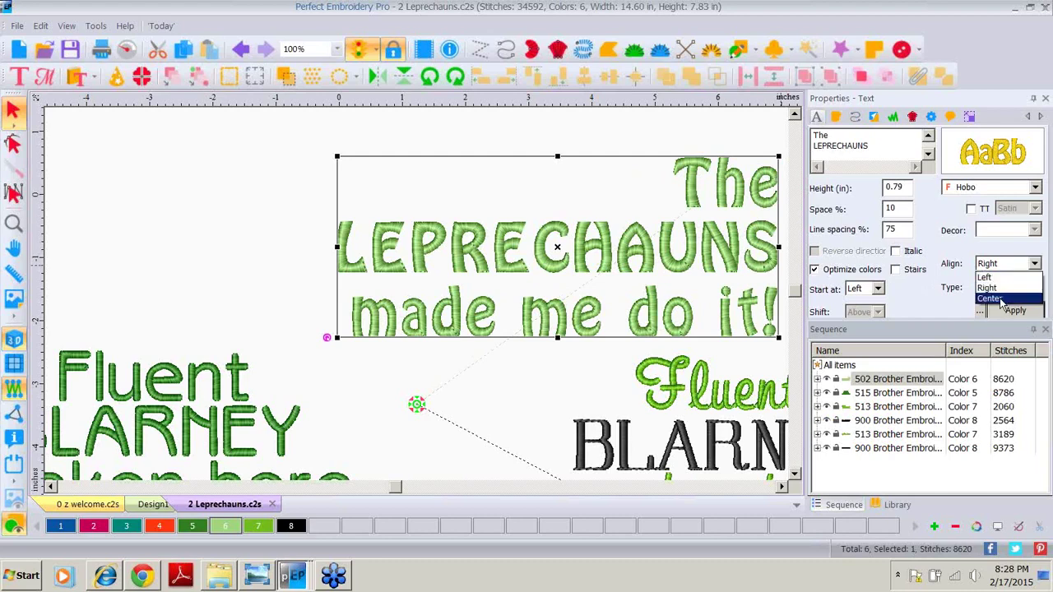
{"action": "left_click", "coordinate": [1003, 303]}
{"action": "left_click", "coordinate": [1005, 314]}
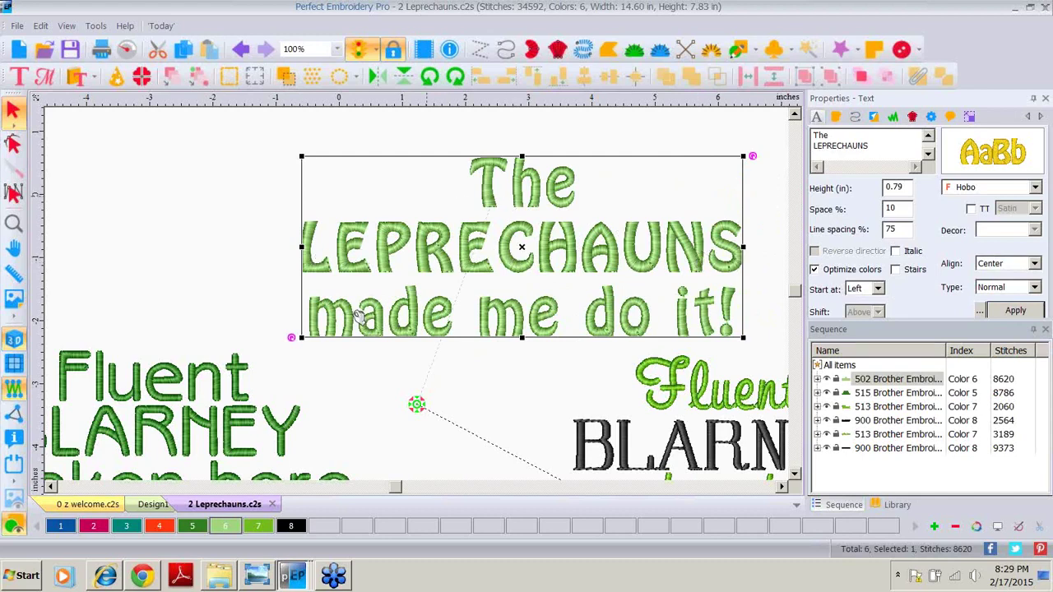
{"action": "left_click", "coordinate": [878, 290]}
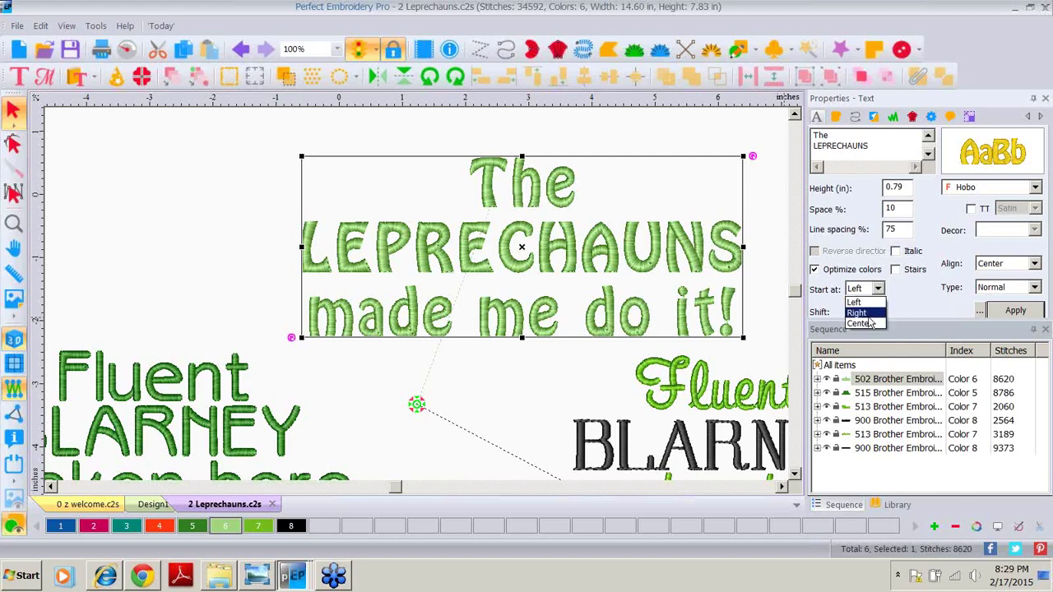
{"action": "left_click", "coordinate": [863, 323]}
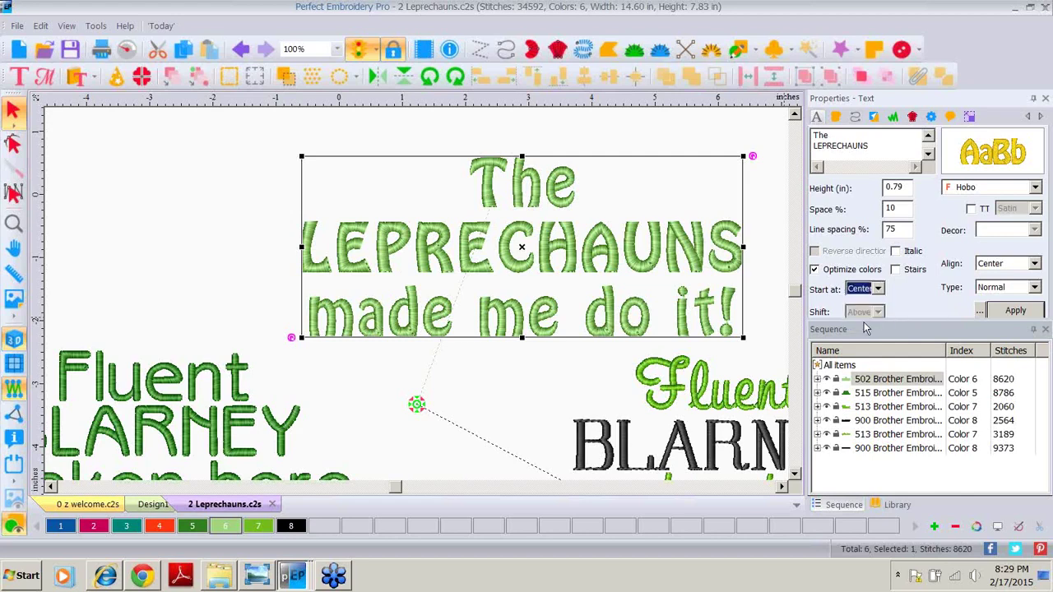
{"action": "left_click", "coordinate": [1011, 312]}
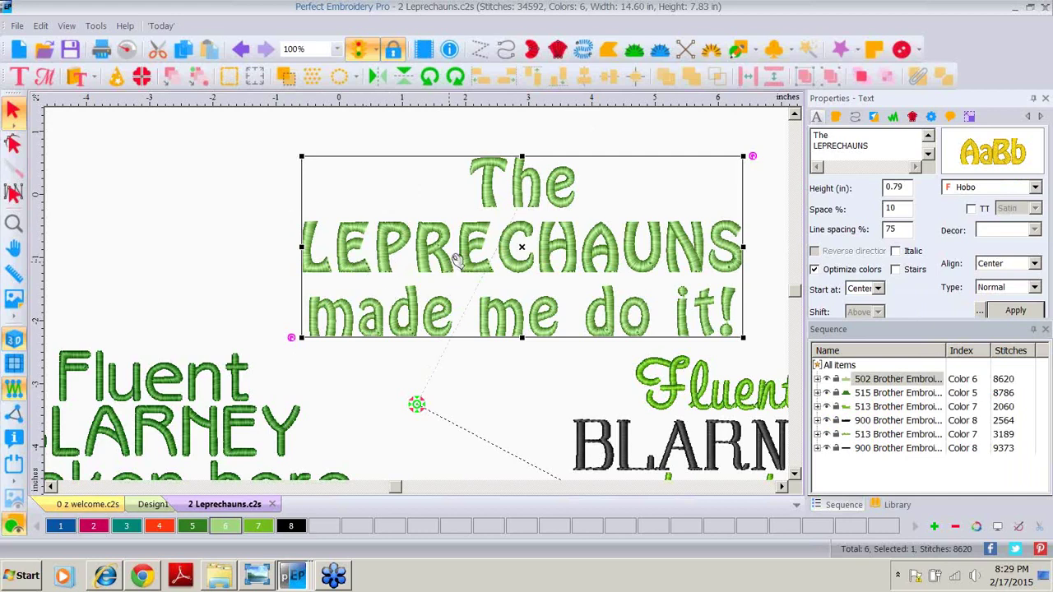
Play the stitching simulation of the design, skip ahead past the Leprechauns text, and leave the simulation.
{"action": "left_click", "coordinate": [127, 50]}
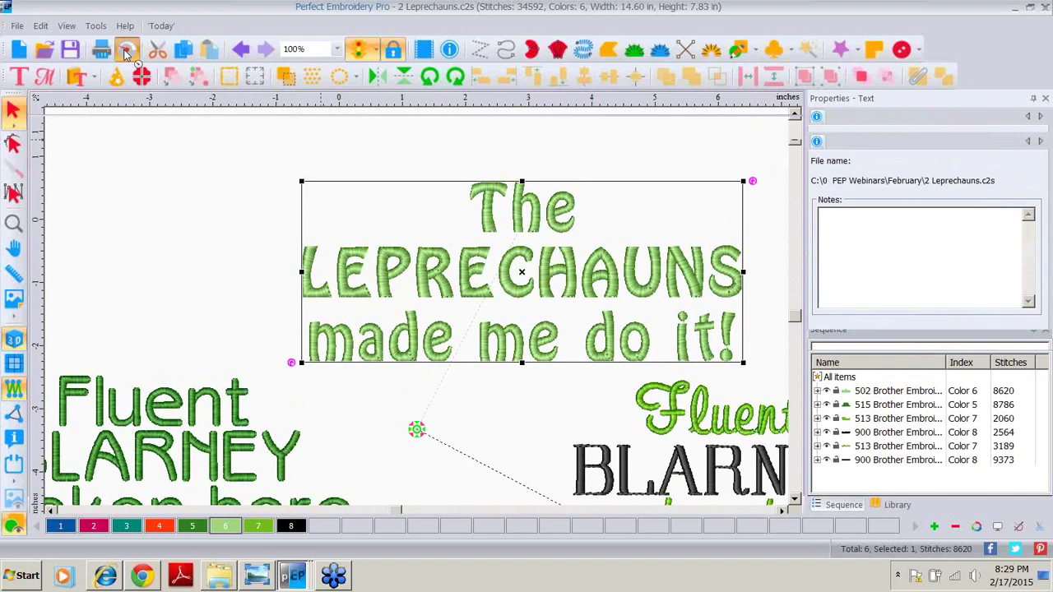
{"action": "left_click", "coordinate": [127, 50]}
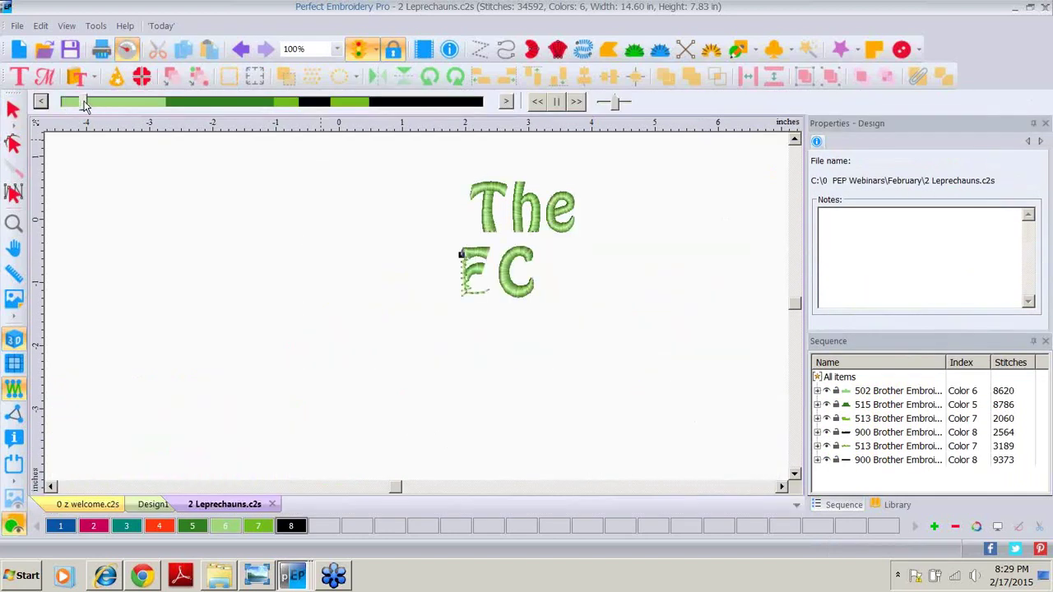
{"action": "left_click_drag", "start_coordinate": [85, 104], "coordinate": [175, 104]}
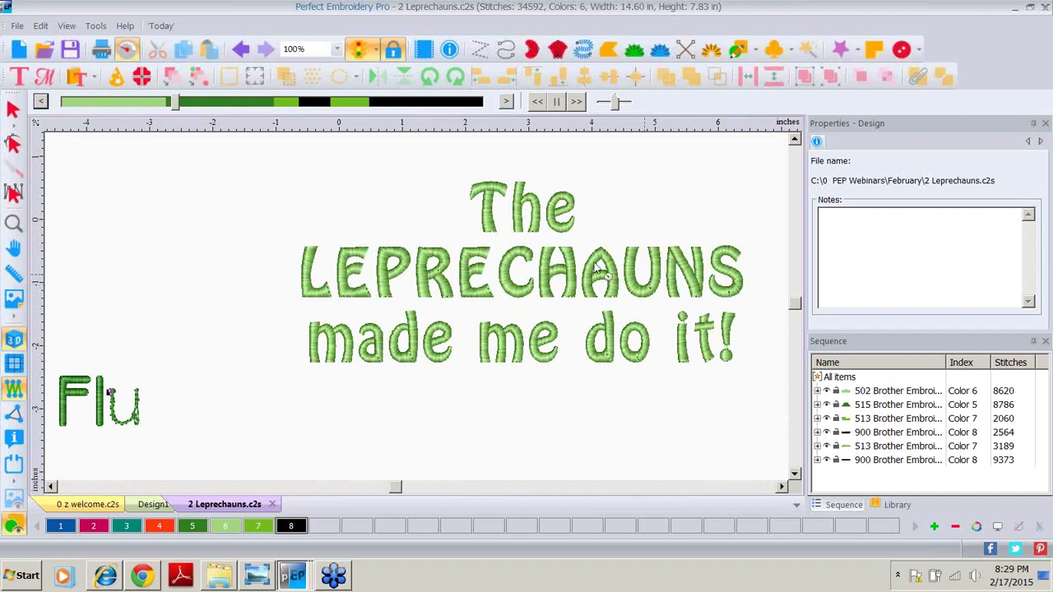
{"action": "left_click", "coordinate": [13, 113]}
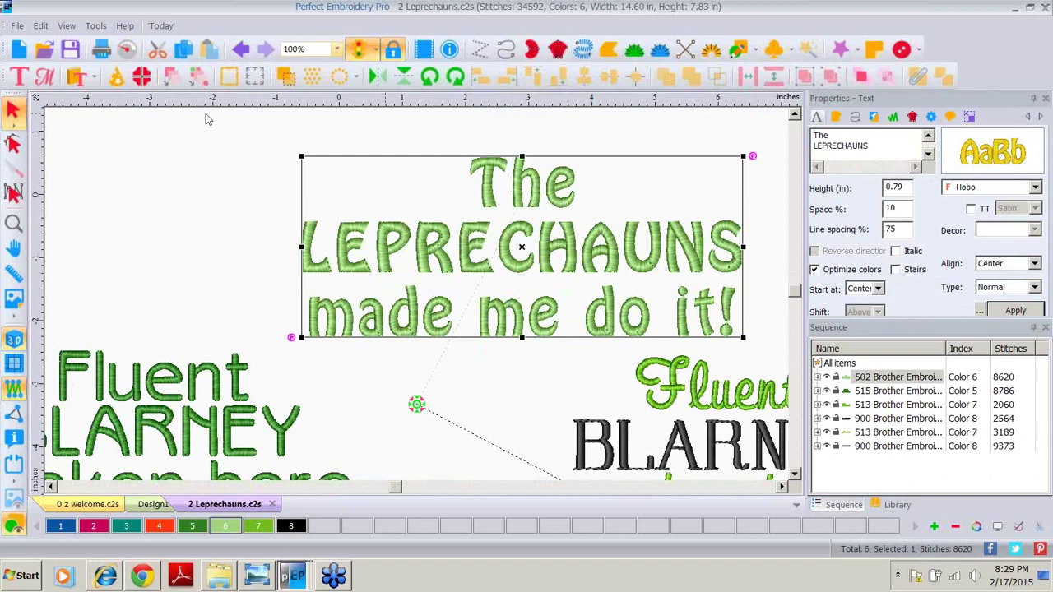
Bring the whole design into view and select the dark green three-line "Fluent BLARNEY spoken here" text.
{"action": "left_click", "coordinate": [14, 223]}
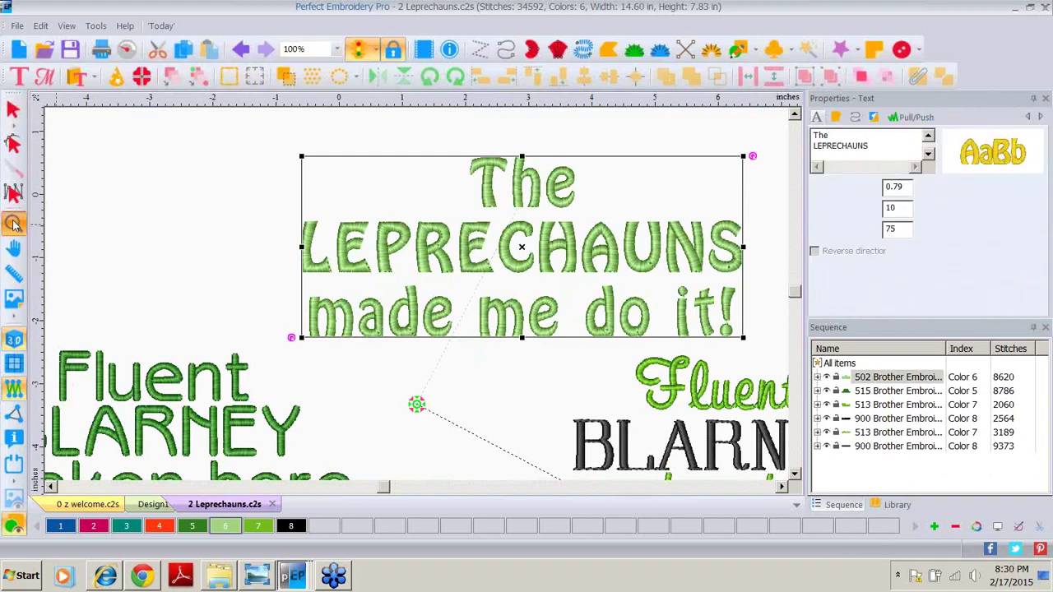
{"action": "right_click", "coordinate": [367, 279]}
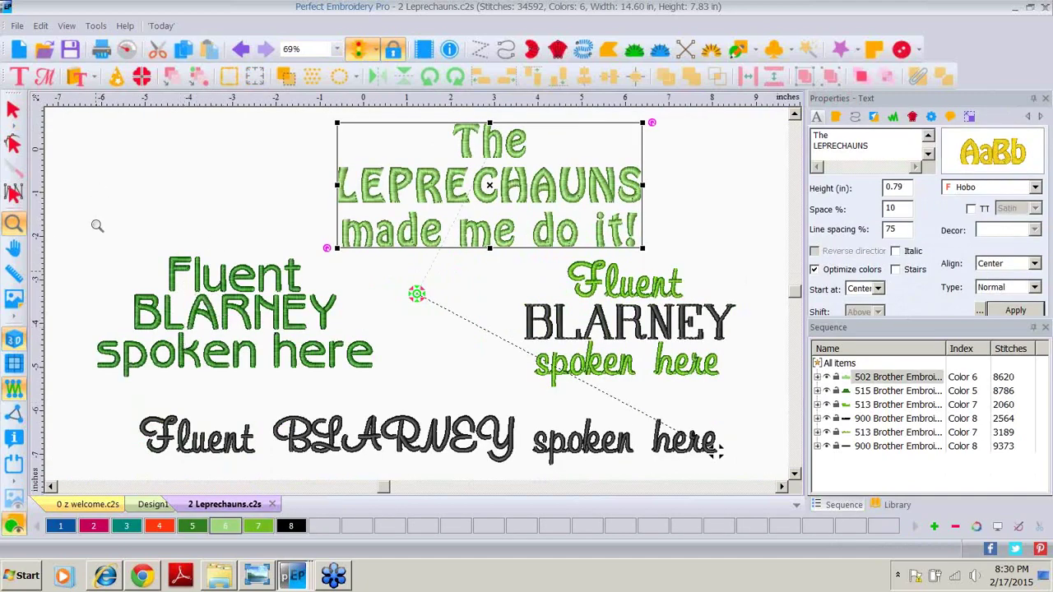
{"action": "left_click", "coordinate": [201, 302]}
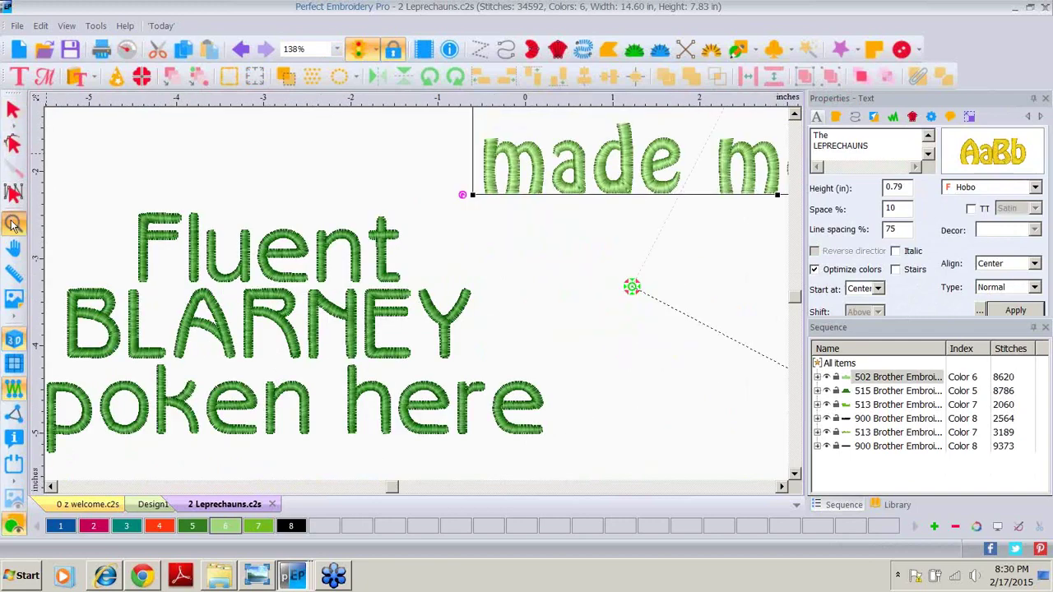
{"action": "right_click", "coordinate": [199, 304]}
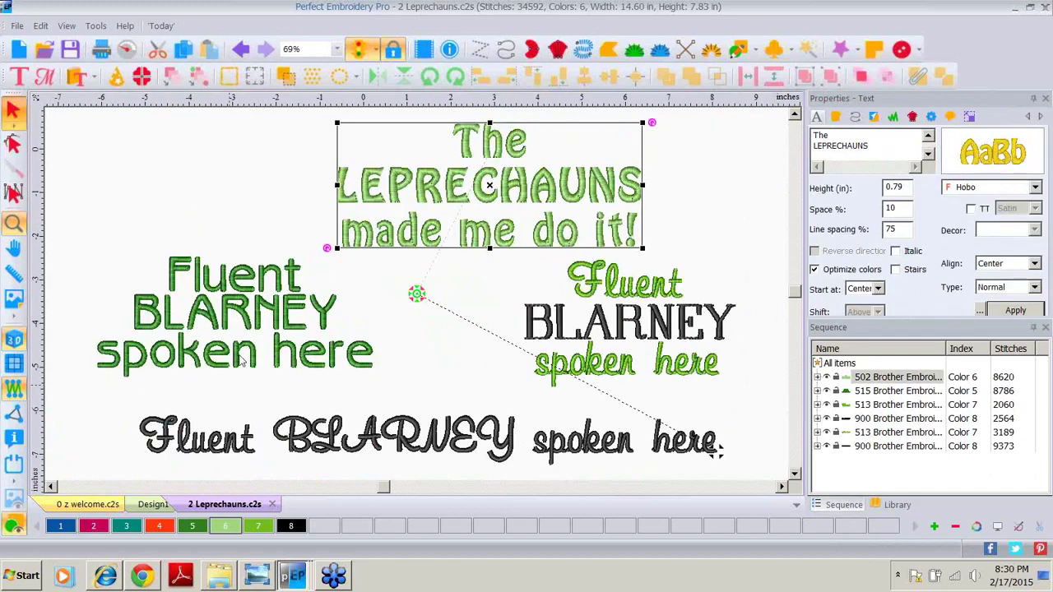
{"action": "left_click", "coordinate": [243, 306]}
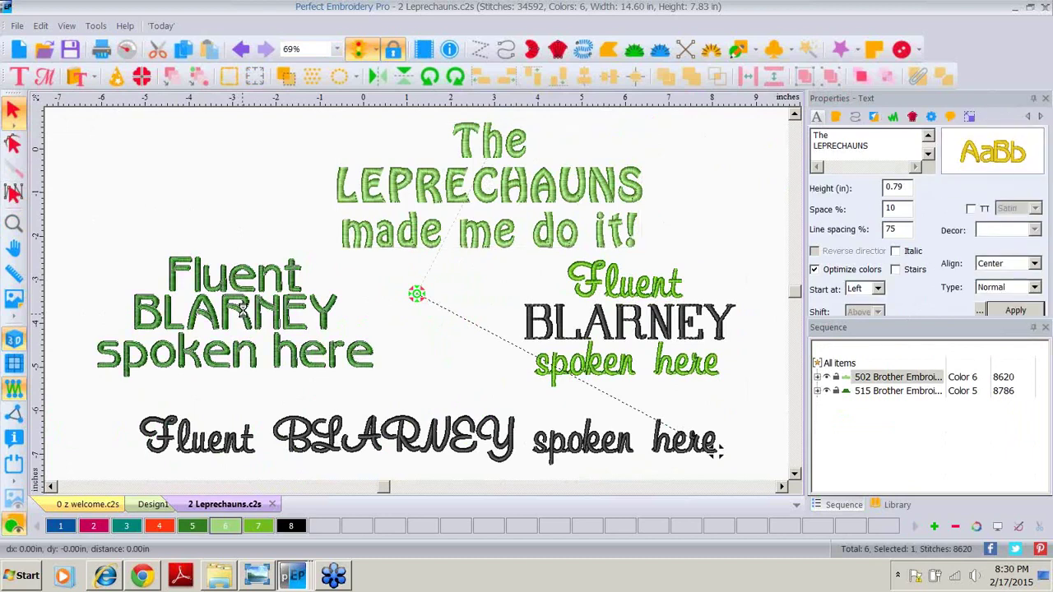
{"action": "left_click_drag", "start_coordinate": [245, 307], "coordinate": [245, 307]}
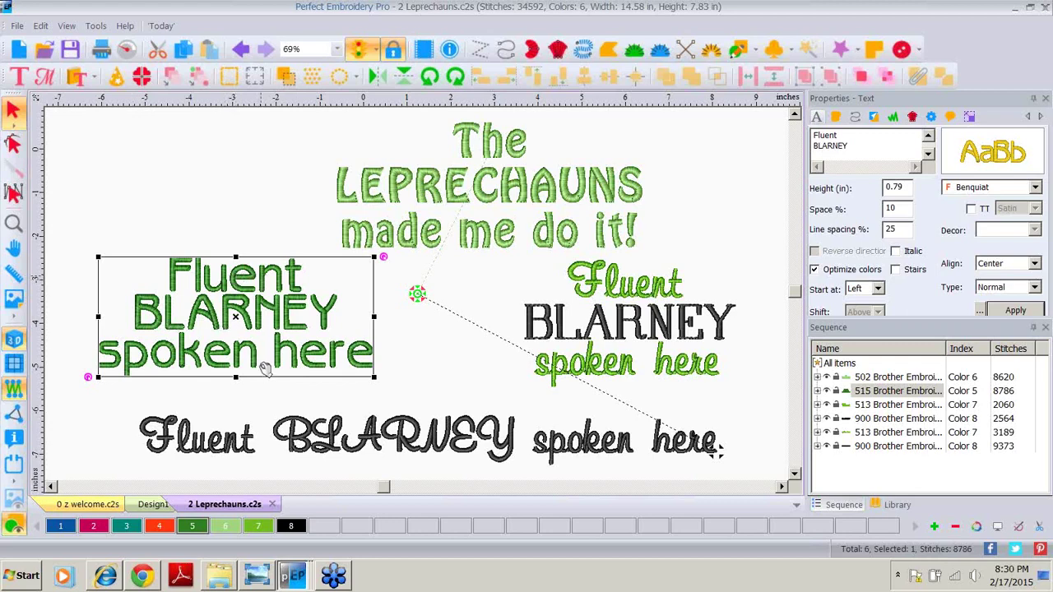
Examine the fonts and properties of the separate "Fluent", "BLARNEY" and "spoken here" texts, comparing them with the dark green three-line text.
{"action": "left_click", "coordinate": [609, 290]}
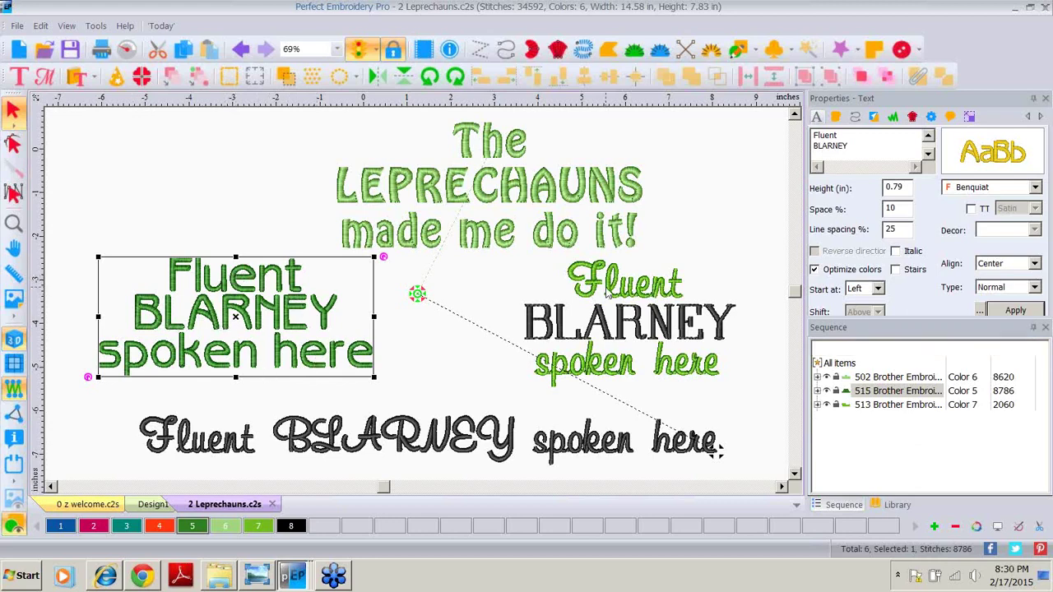
{"action": "left_click", "coordinate": [639, 329]}
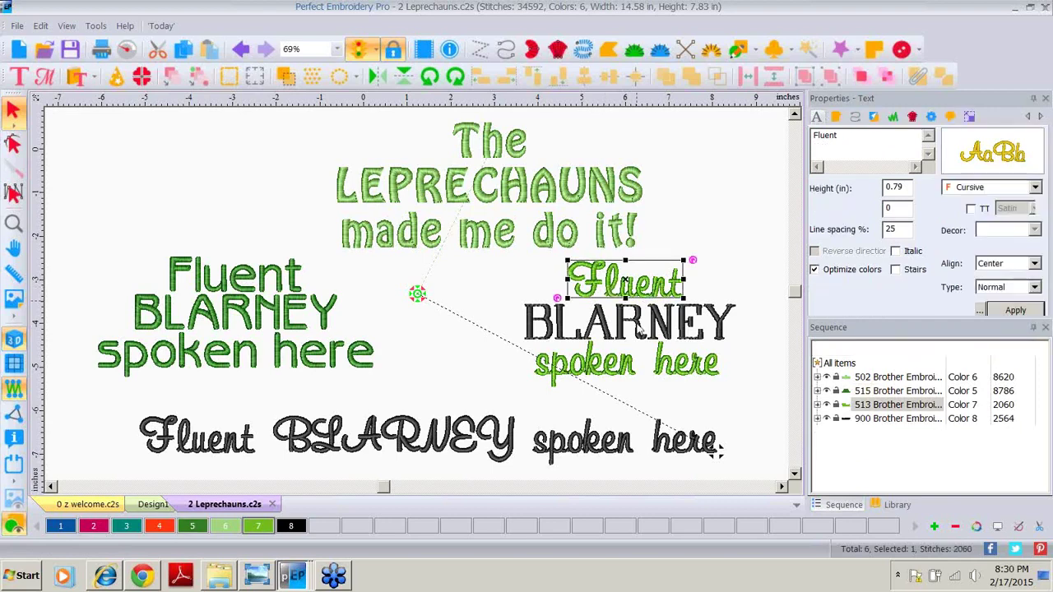
{"action": "left_click", "coordinate": [631, 375]}
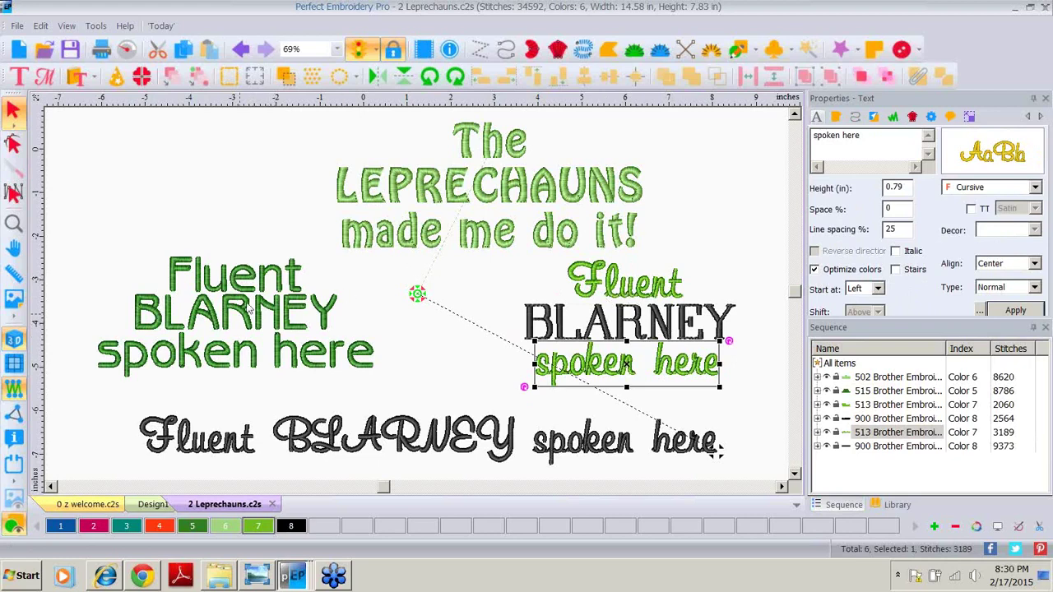
{"action": "left_click", "coordinate": [268, 280]}
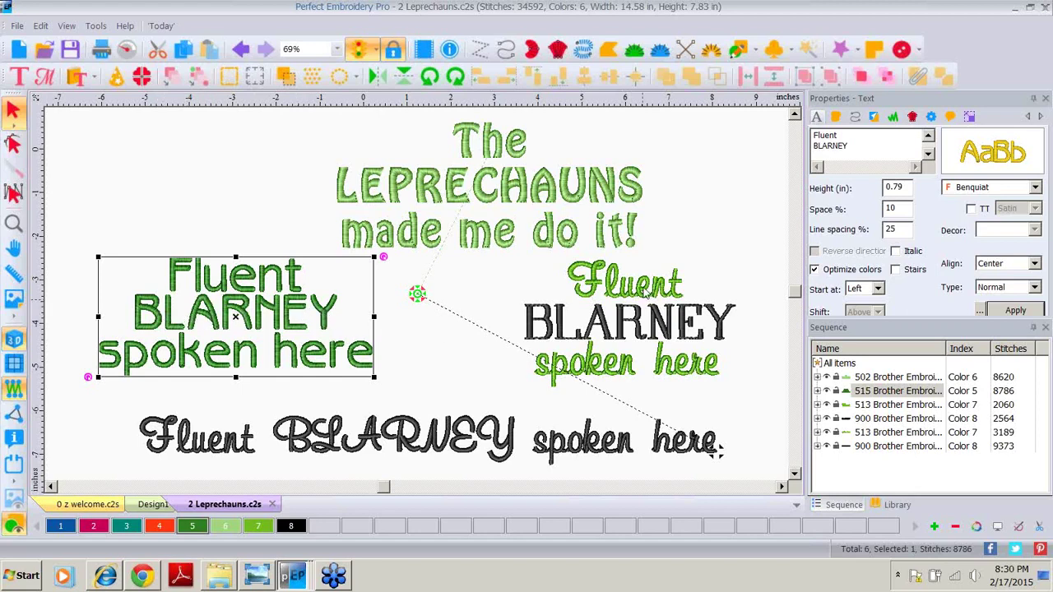
{"action": "left_click", "coordinate": [618, 296]}
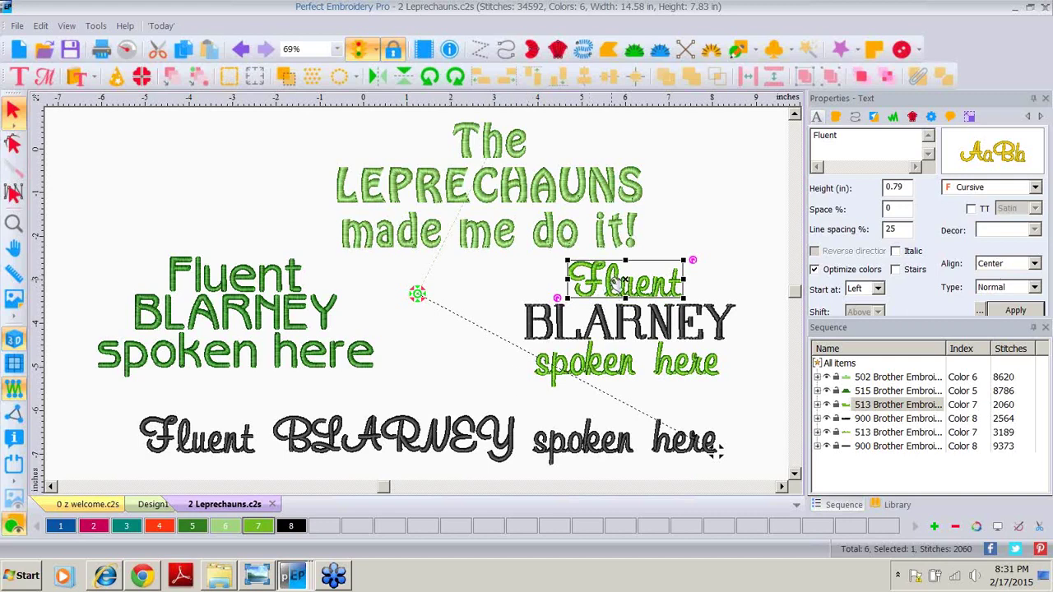
{"action": "left_click", "coordinate": [613, 366]}
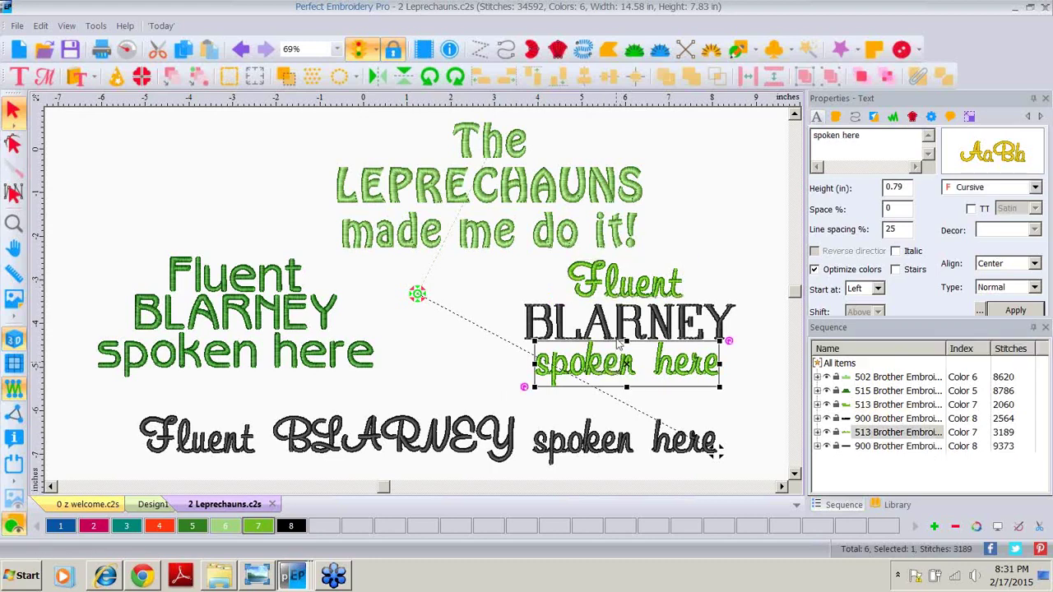
{"action": "left_click", "coordinate": [530, 326]}
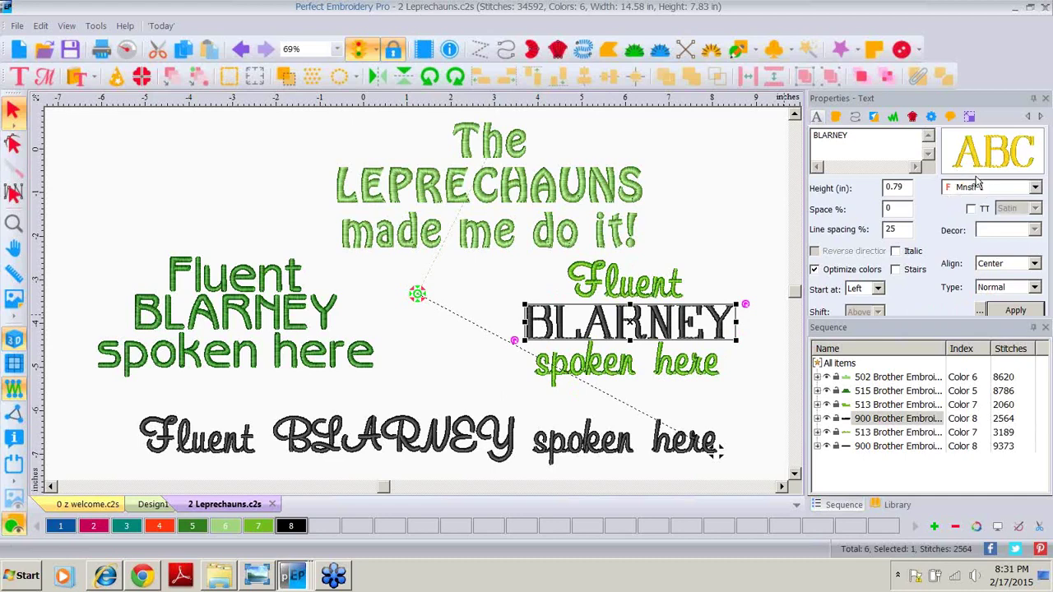
{"action": "mouse_move", "coordinate": [984, 166]}
{"action": "left_click", "coordinate": [589, 375]}
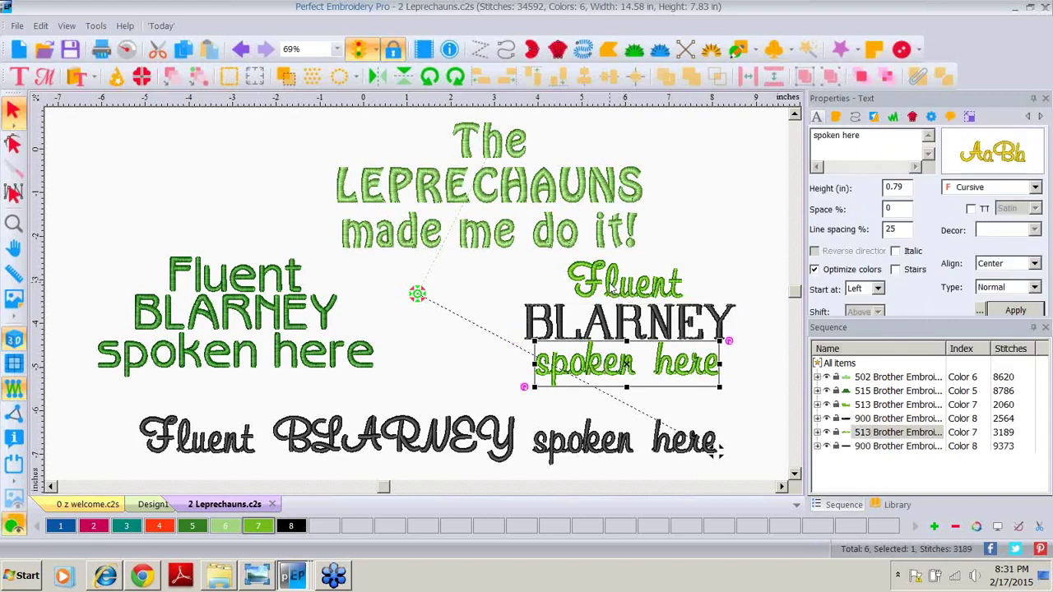
Move the bright green "Fluent" slightly down and "spoken here" slightly up toward the black "BLARNEY", and clear the selection.
{"action": "left_click_drag", "start_coordinate": [608, 289], "coordinate": [609, 289]}
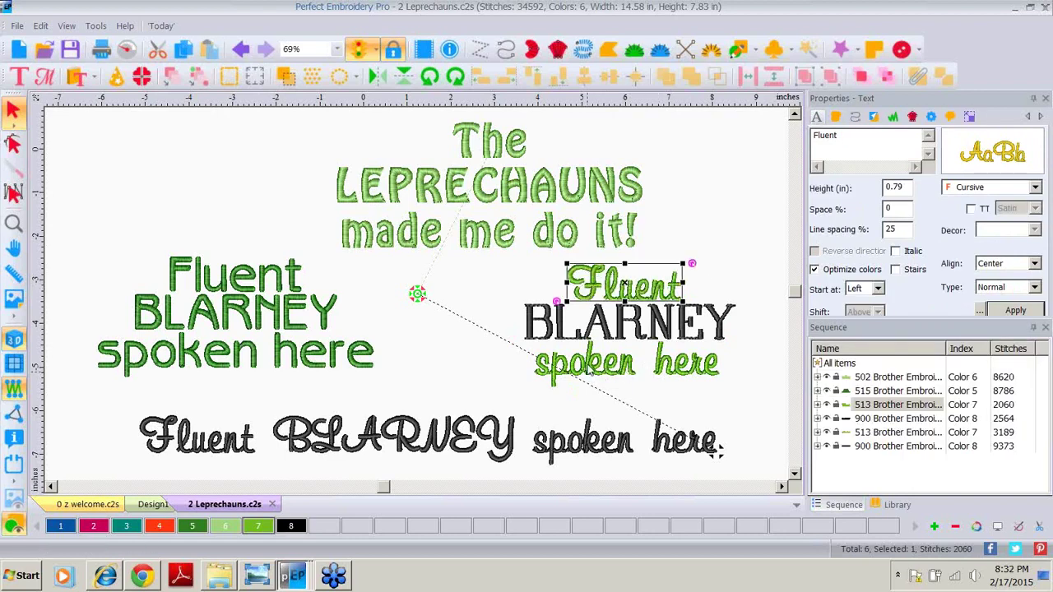
{"action": "left_click_drag", "start_coordinate": [587, 370], "coordinate": [593, 363]}
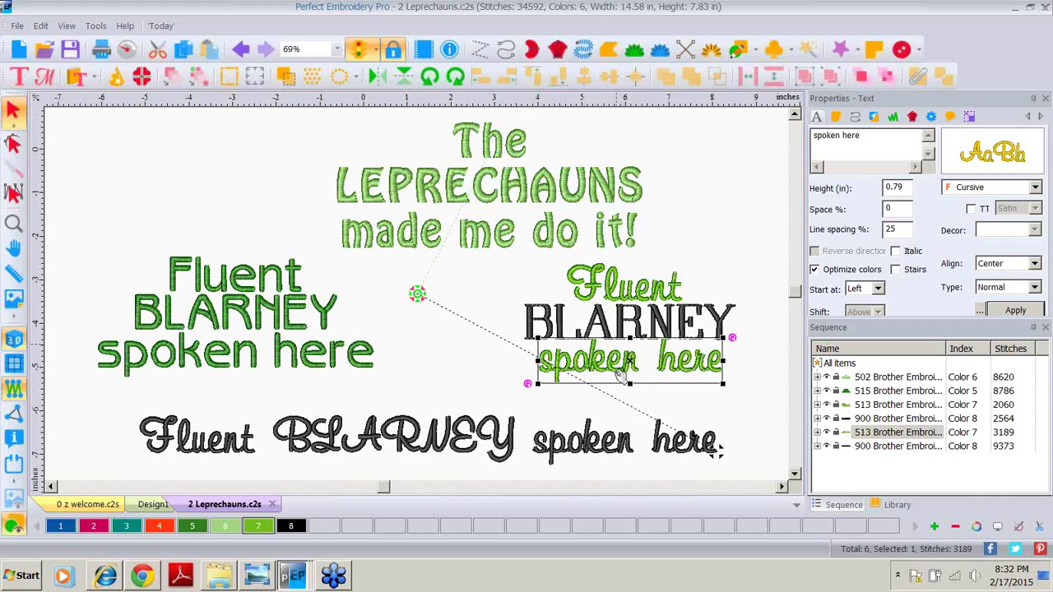
{"action": "left_click", "coordinate": [16, 79]}
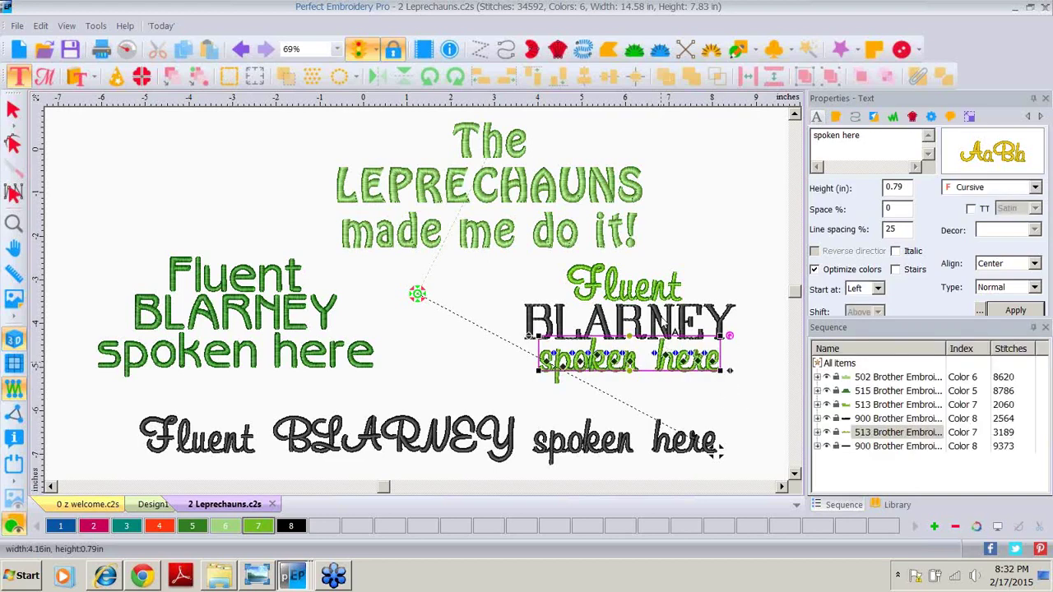
{"action": "left_click", "coordinate": [12, 110]}
{"action": "left_click", "coordinate": [613, 251]}
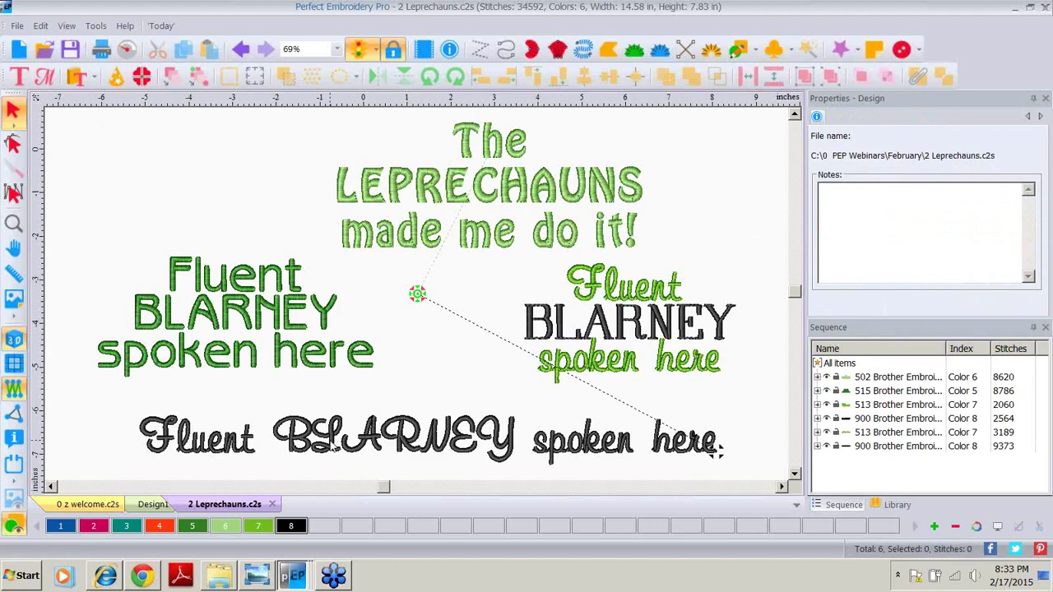
Open the design "3 luck of Irish.c2s" and set the zoom to 50%.
{"action": "left_click", "coordinate": [45, 51]}
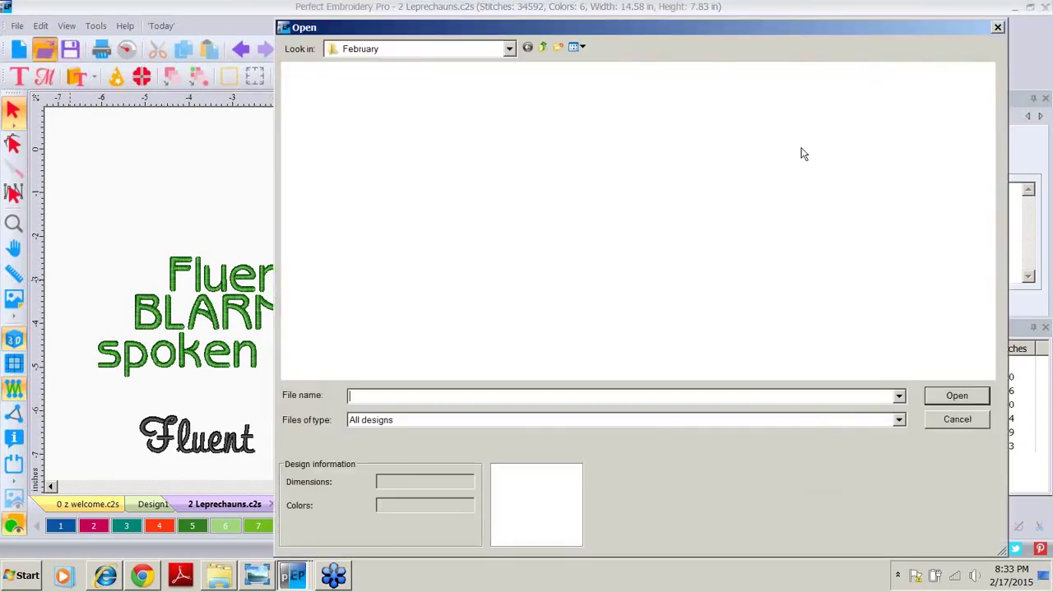
{"action": "double_click", "coordinate": [927, 116]}
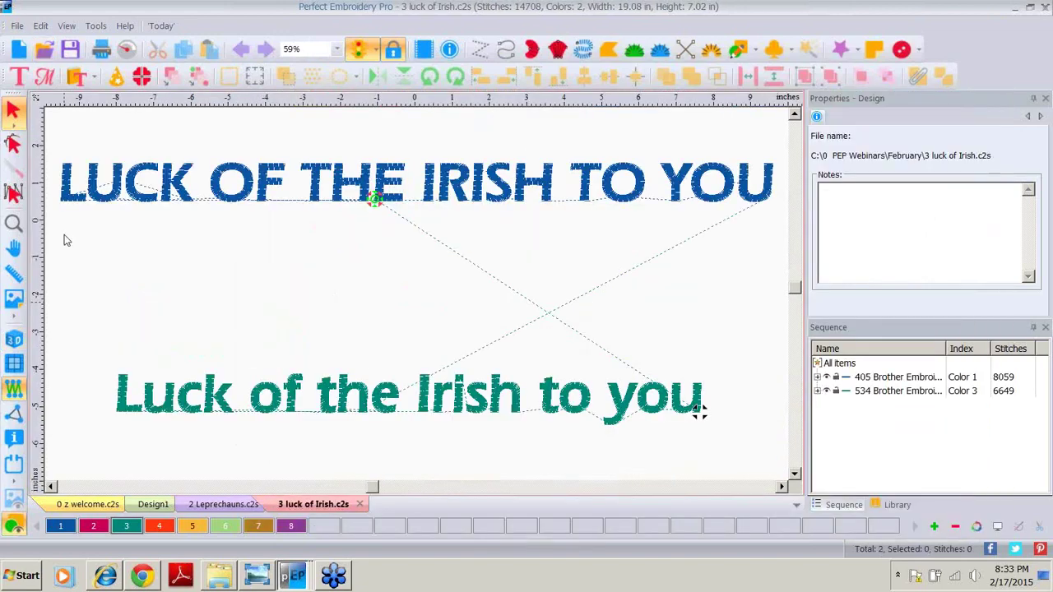
{"action": "left_click", "coordinate": [338, 51]}
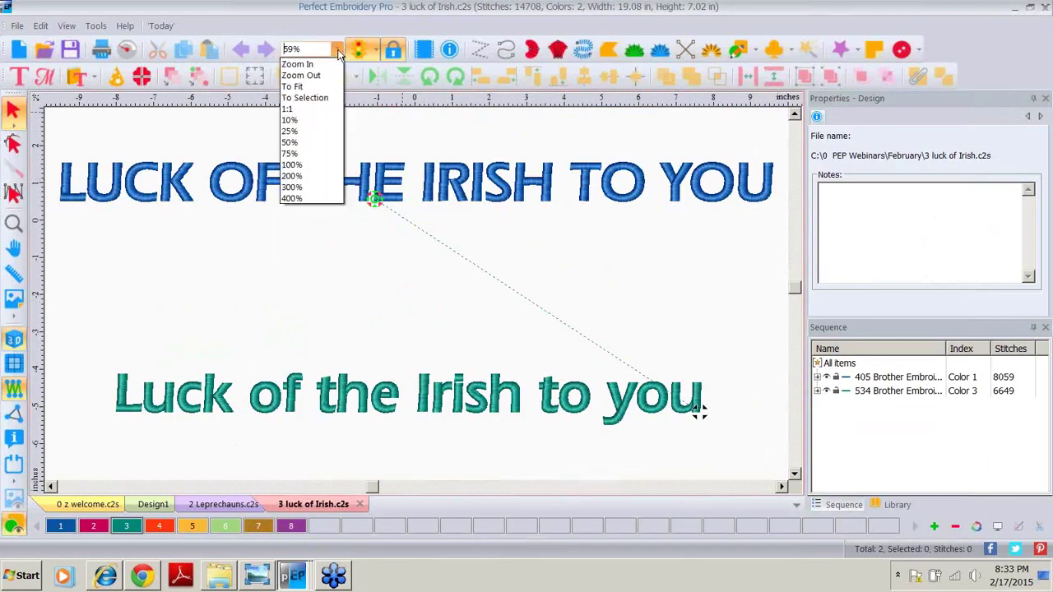
{"action": "left_click", "coordinate": [297, 142]}
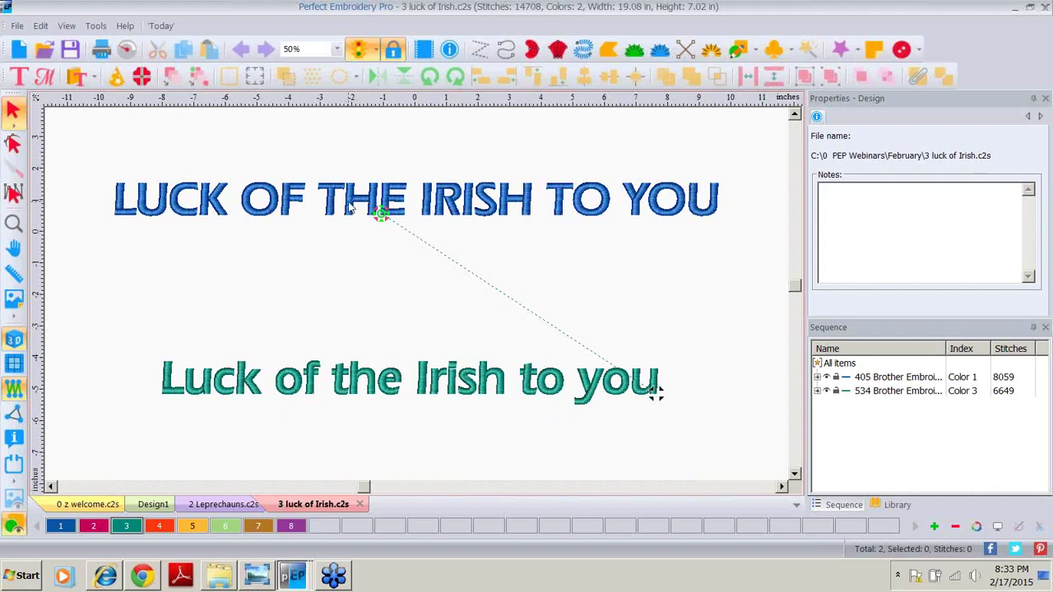
Flare the right end of the blue "LUCK OF THE IRISH TO YOU" text about 1.9 in upward and 1.5 in downward.
{"action": "left_click", "coordinate": [14, 76]}
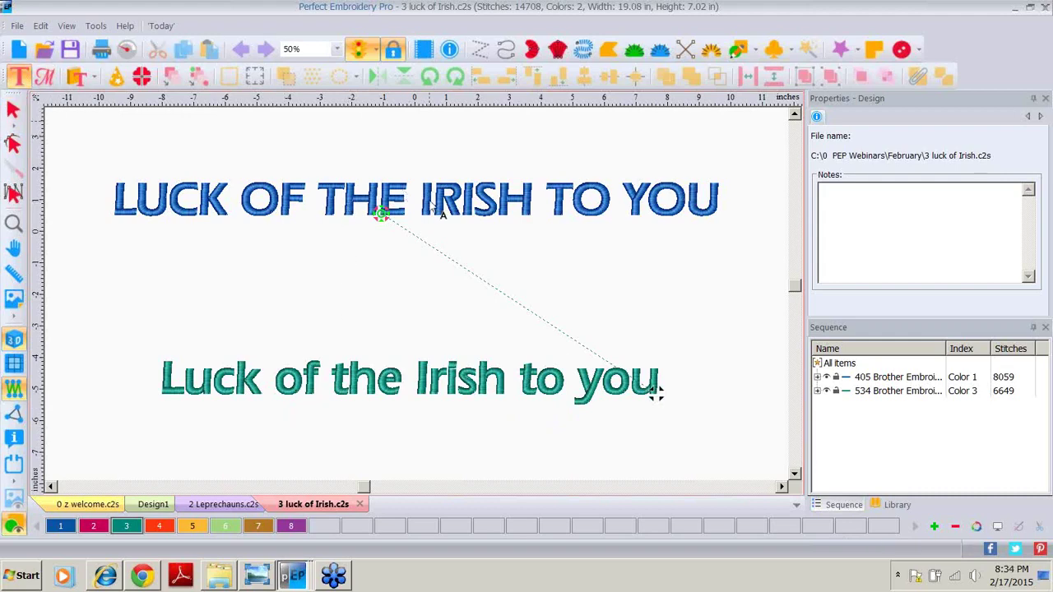
{"action": "left_click", "coordinate": [430, 200]}
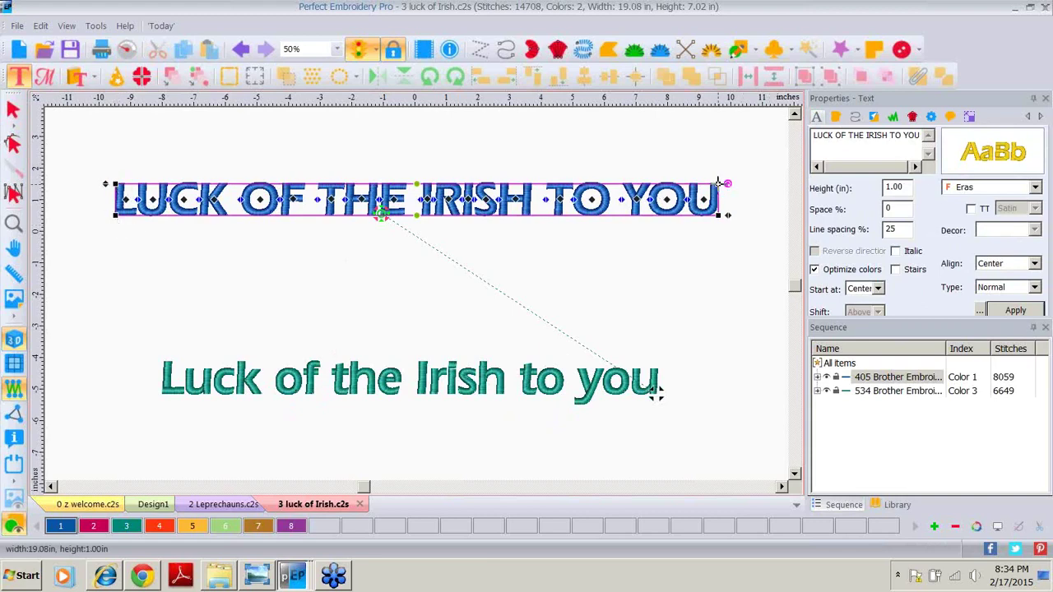
{"action": "left_click_drag", "start_coordinate": [719, 183], "coordinate": [718, 124]}
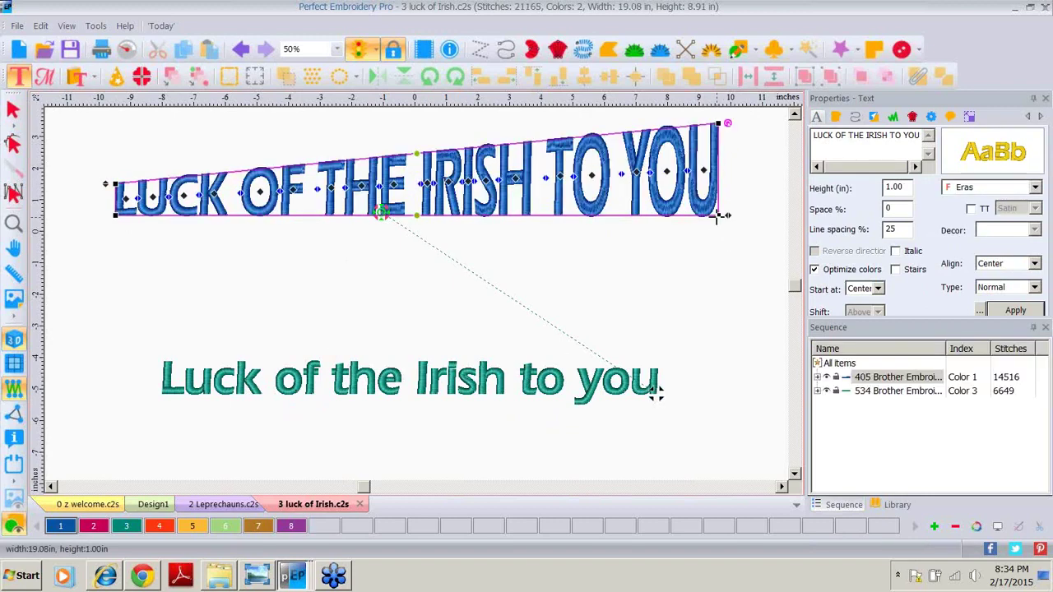
{"action": "left_click_drag", "start_coordinate": [717, 218], "coordinate": [713, 263]}
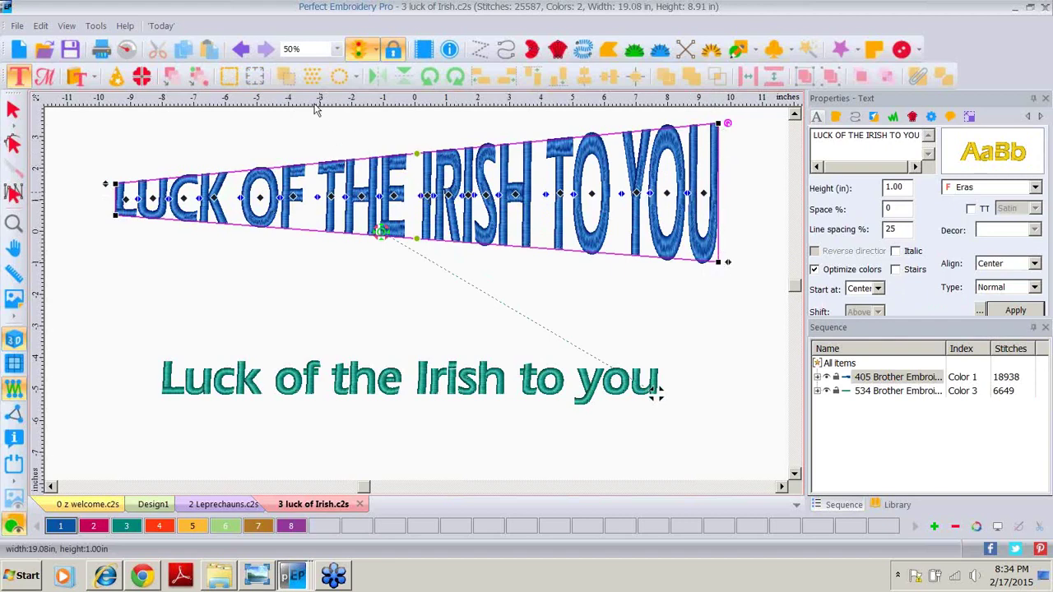
Undo the flaring of the blue "LUCK OF THE IRISH TO YOU" text to restore its straight rectangular shape.
{"action": "left_click", "coordinate": [241, 50]}
{"action": "left_click", "coordinate": [240, 51]}
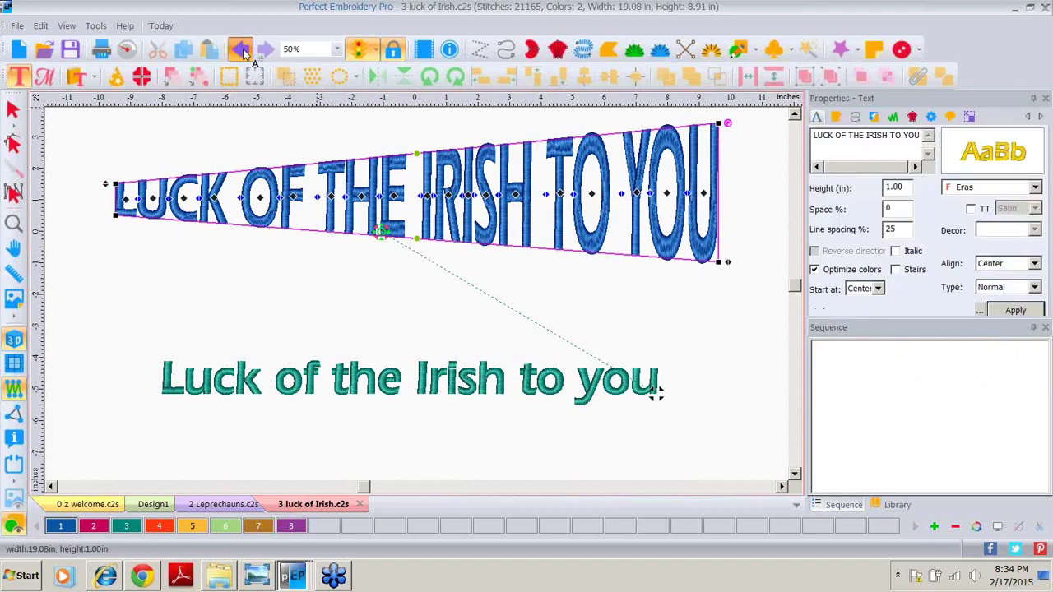
{"action": "left_click", "coordinate": [241, 51]}
{"action": "left_click", "coordinate": [241, 50]}
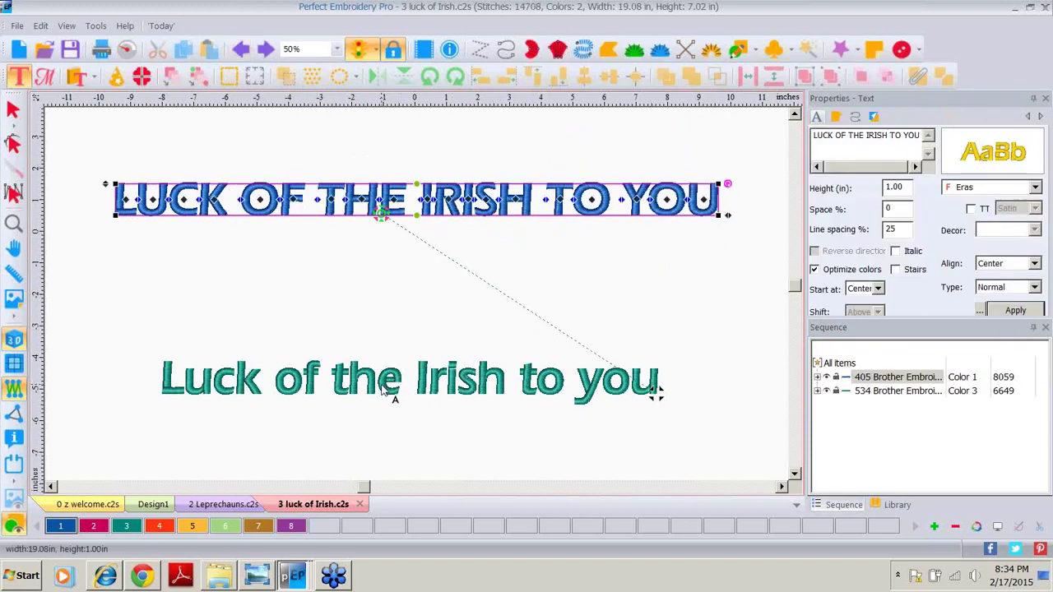
Try bulging the middle of the green "Luck of the Irish to you" text about 2.8 in upward and 2.1 in downward, and undo it.
{"action": "left_click", "coordinate": [385, 390]}
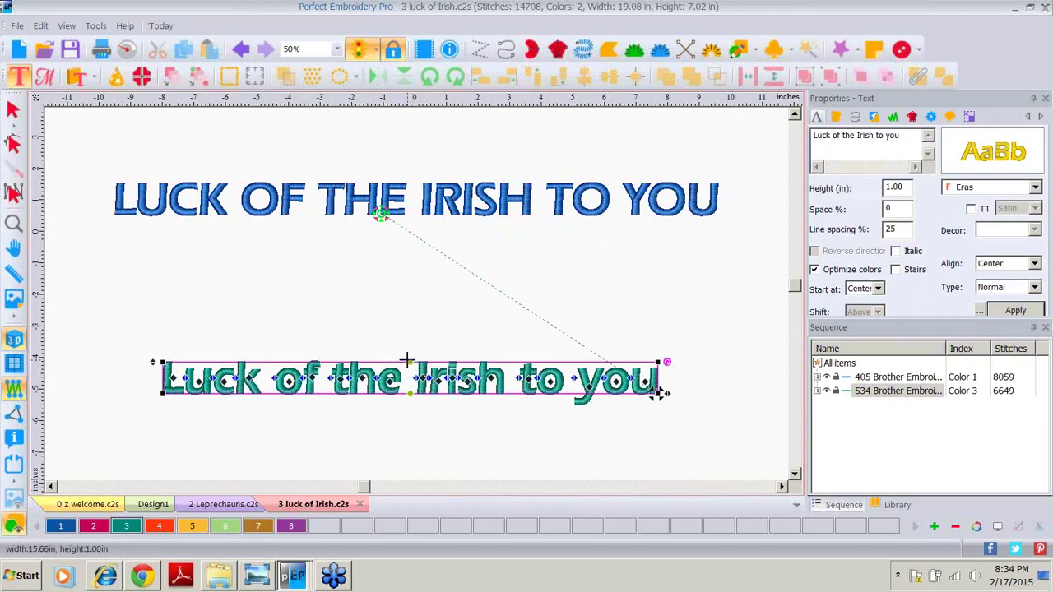
{"action": "left_click_drag", "start_coordinate": [406, 359], "coordinate": [411, 273]}
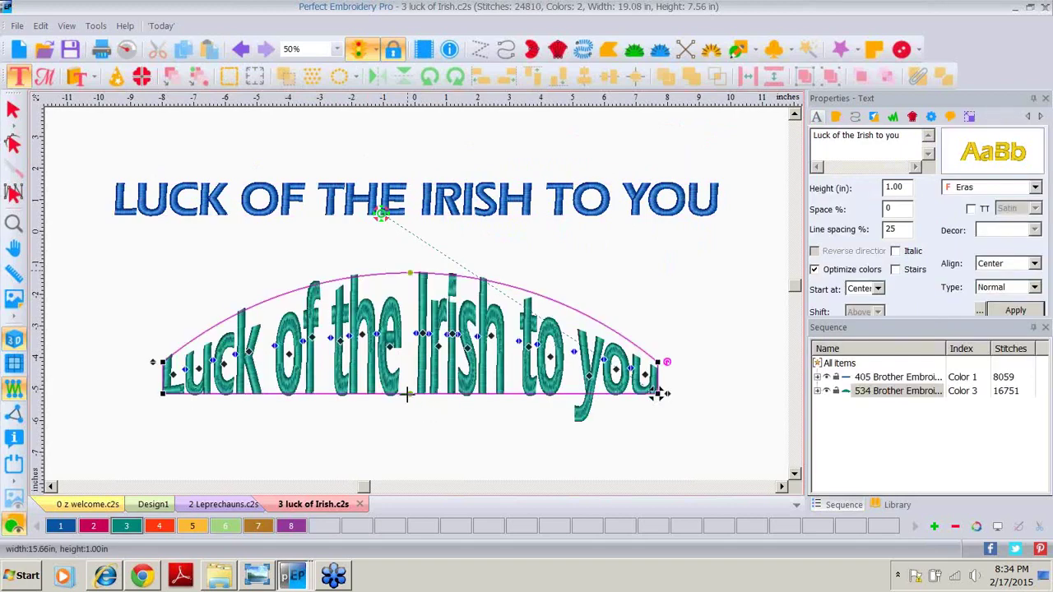
{"action": "left_click_drag", "start_coordinate": [407, 394], "coordinate": [408, 455]}
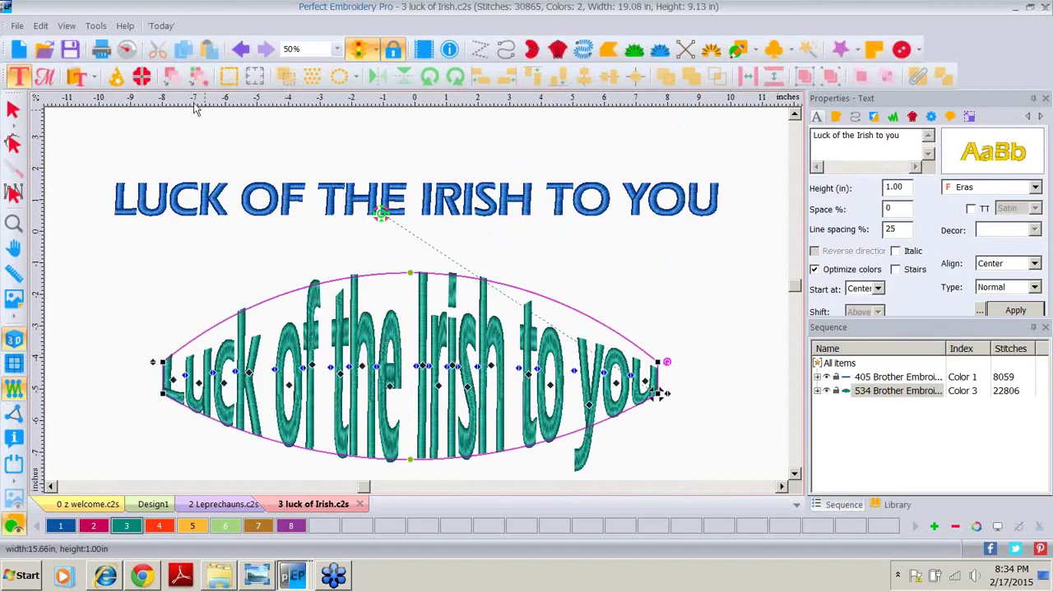
{"action": "left_click", "coordinate": [241, 51]}
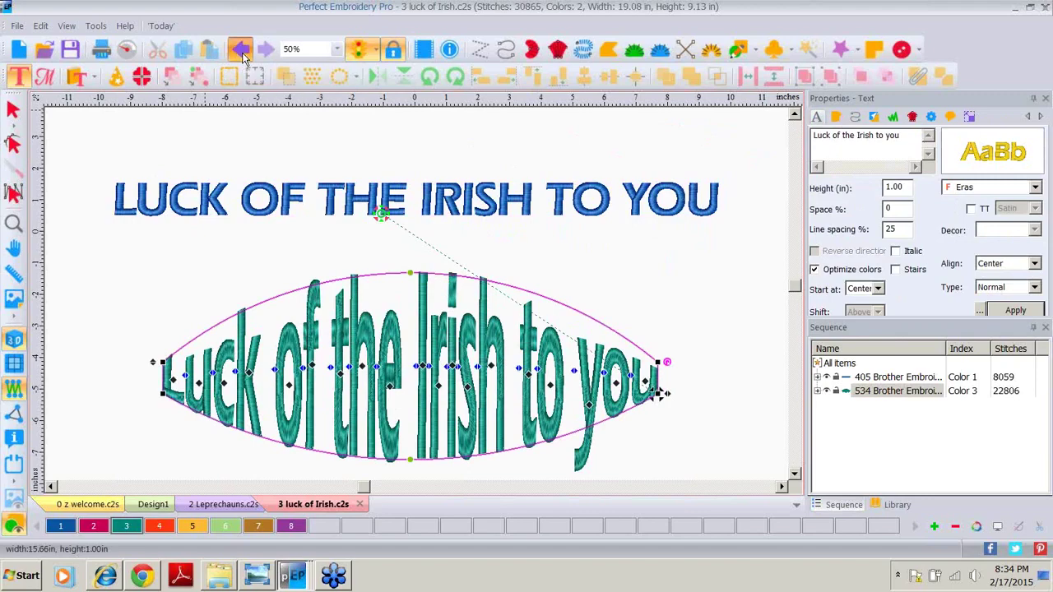
{"action": "left_click", "coordinate": [241, 51]}
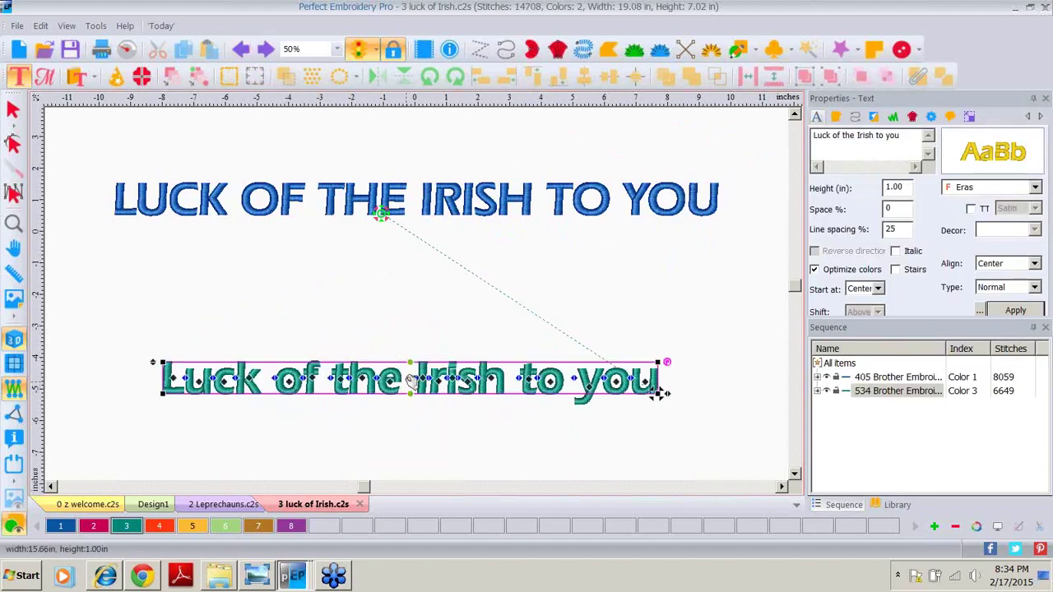
Apply the Double Concave Bridge envelope to the blue "LUCK OF THE IRISH TO YOU" text.
{"action": "left_click", "coordinate": [426, 202]}
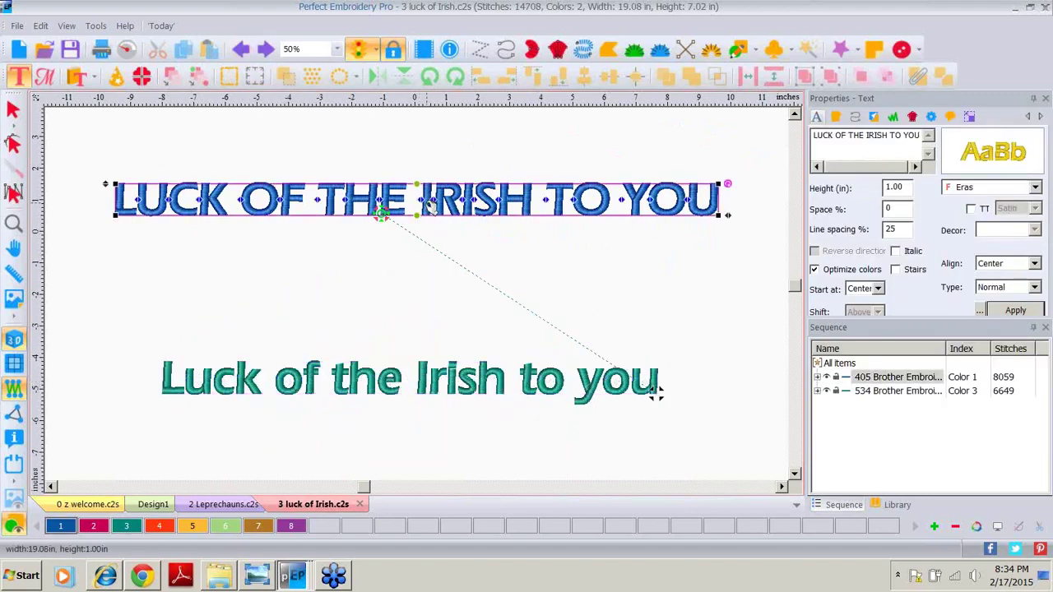
{"action": "right_click", "coordinate": [426, 202]}
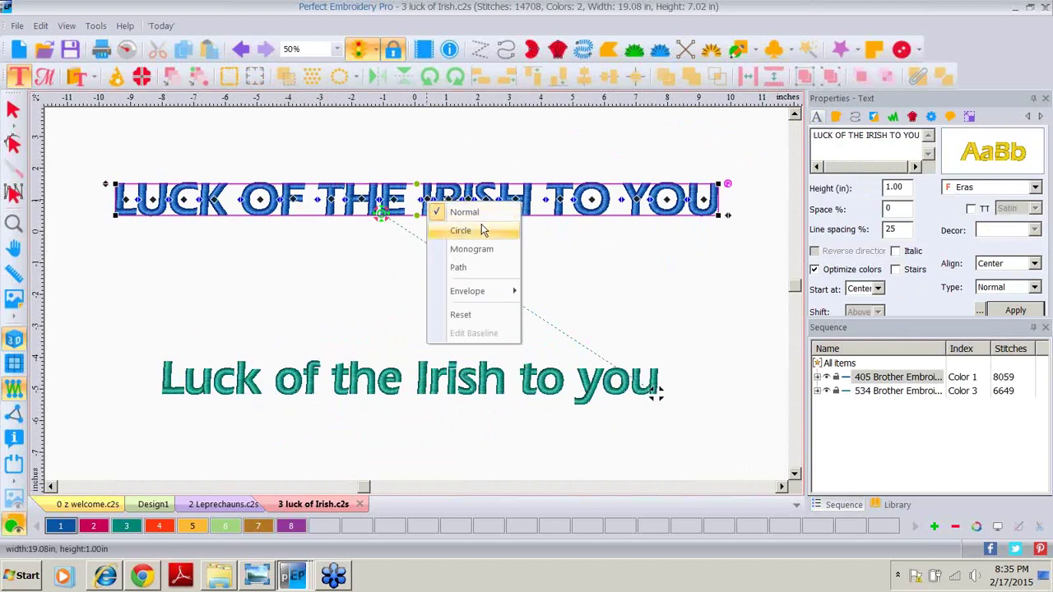
{"action": "mouse_move", "coordinate": [467, 292]}
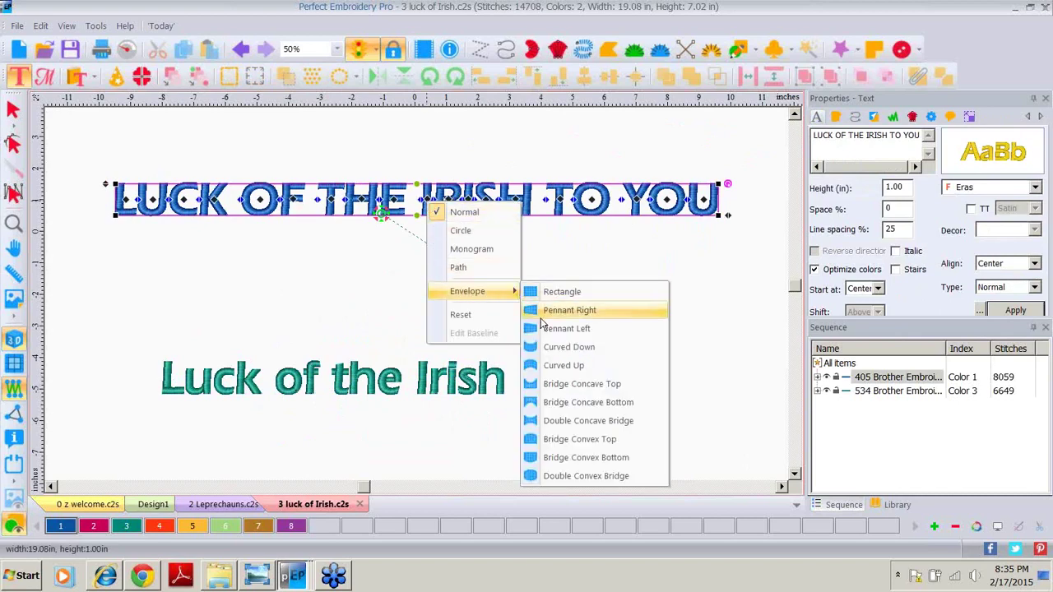
{"action": "left_click", "coordinate": [561, 424]}
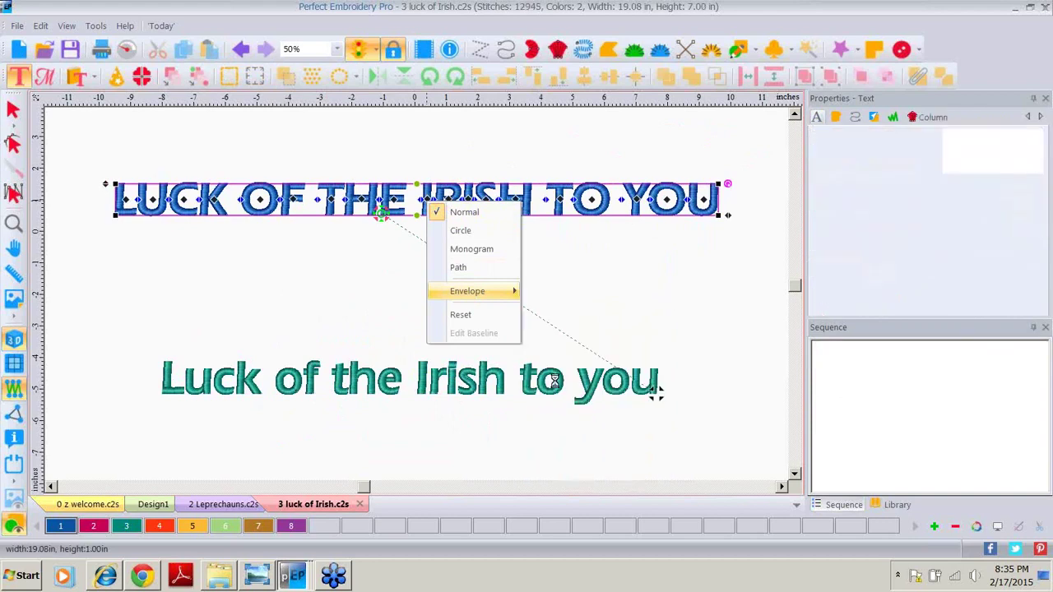
Apply the Double Concave Bridge envelope to the green "Luck of the Irish to you" text.
{"action": "left_click", "coordinate": [423, 387]}
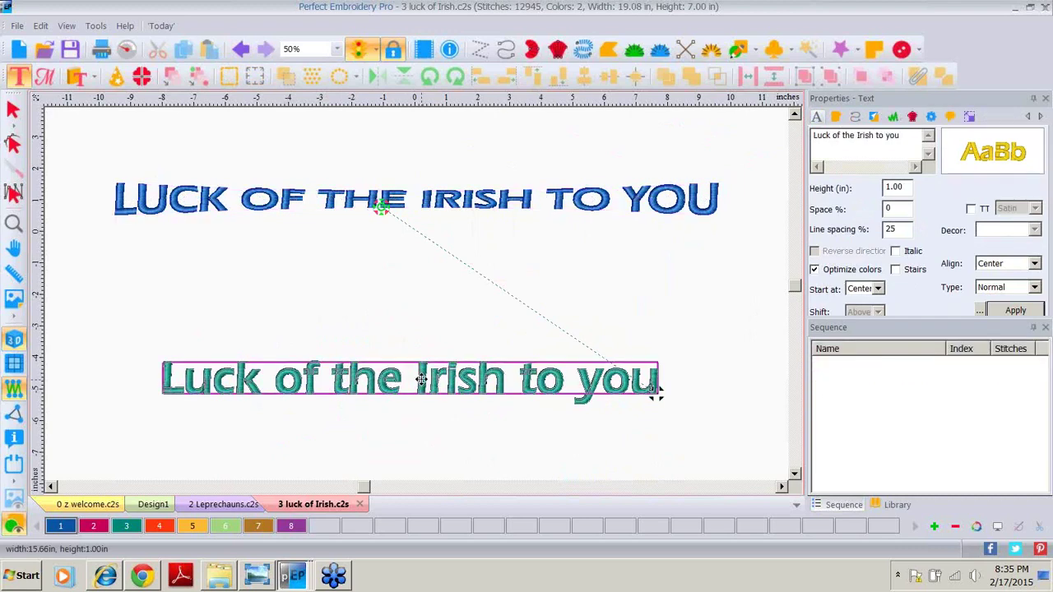
{"action": "right_click", "coordinate": [424, 385]}
{"action": "mouse_move", "coordinate": [463, 477]}
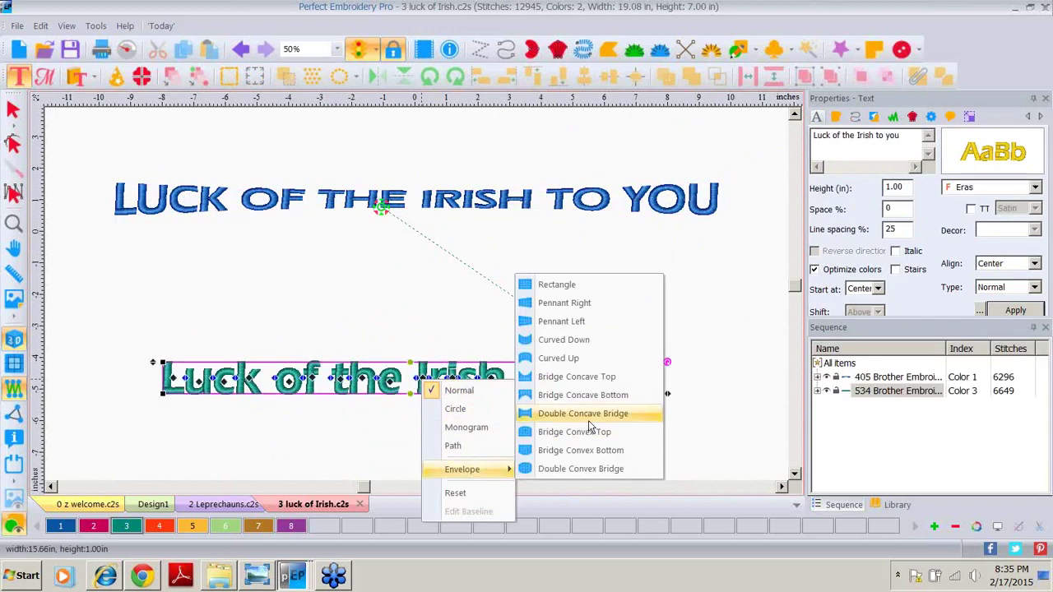
{"action": "left_click", "coordinate": [588, 421]}
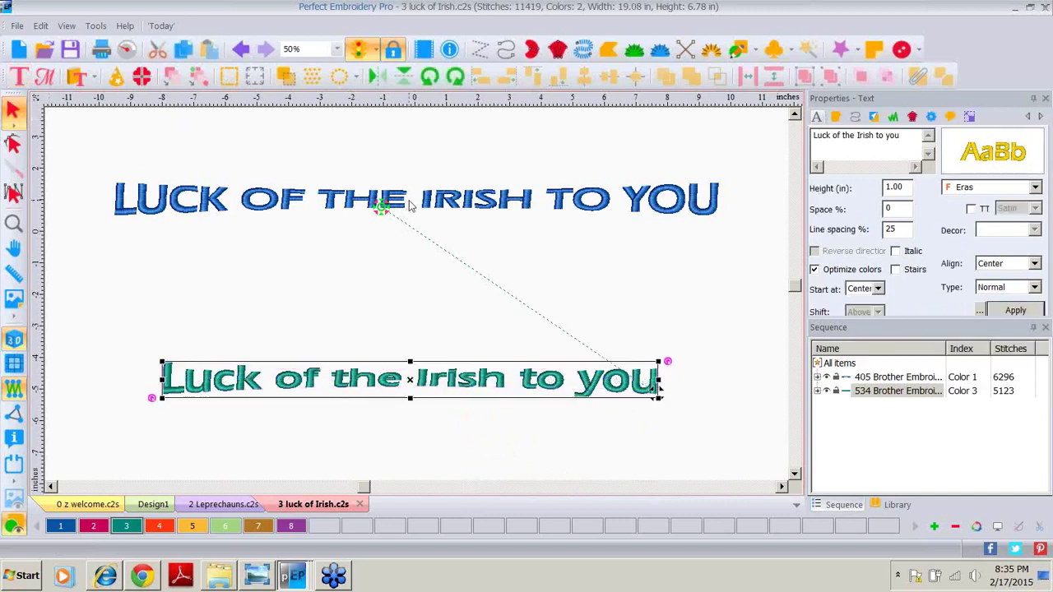
Stretch the blue "LUCK OF THE IRISH TO YOU" text downward to a height of about 3.44 in.
{"action": "left_click", "coordinate": [470, 201]}
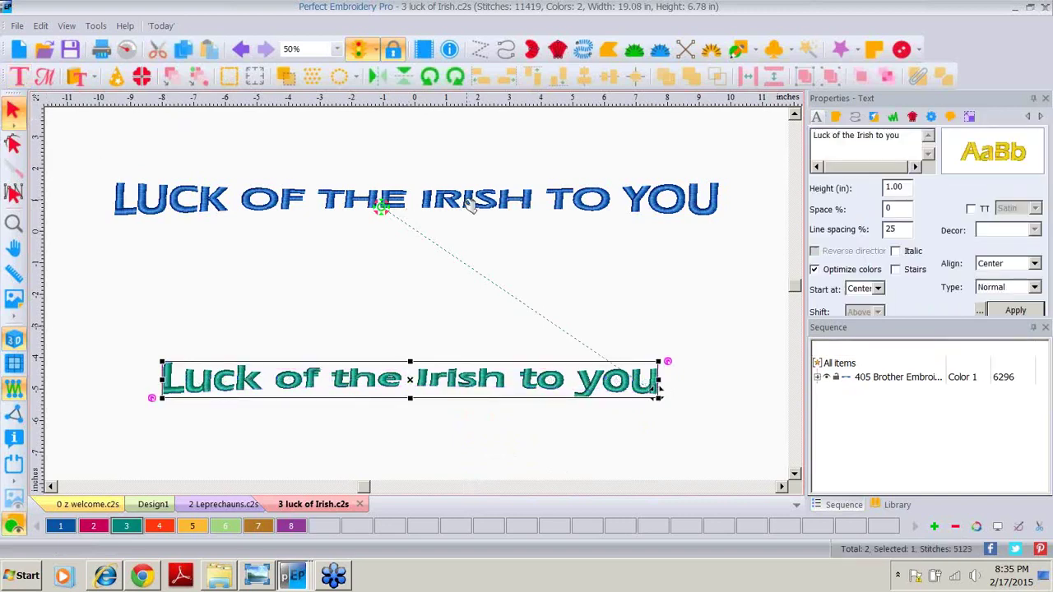
{"action": "left_click_drag", "start_coordinate": [416, 216], "coordinate": [408, 298]}
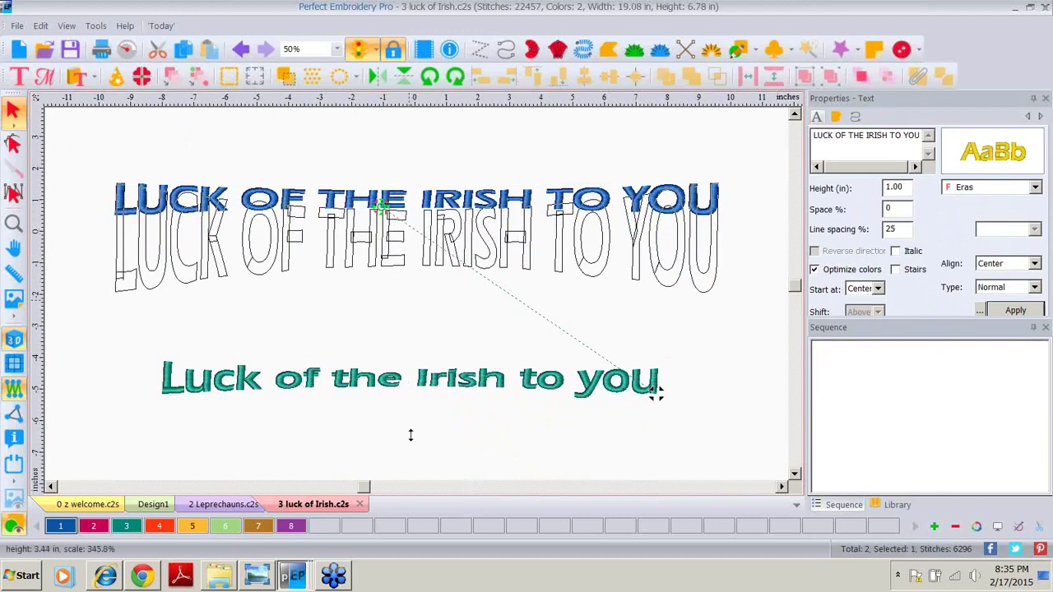
Stretch the green "Luck of the Irish to you" text upward to about 3.5 in high and move it down about 1.3 in.
{"action": "left_click", "coordinate": [383, 390]}
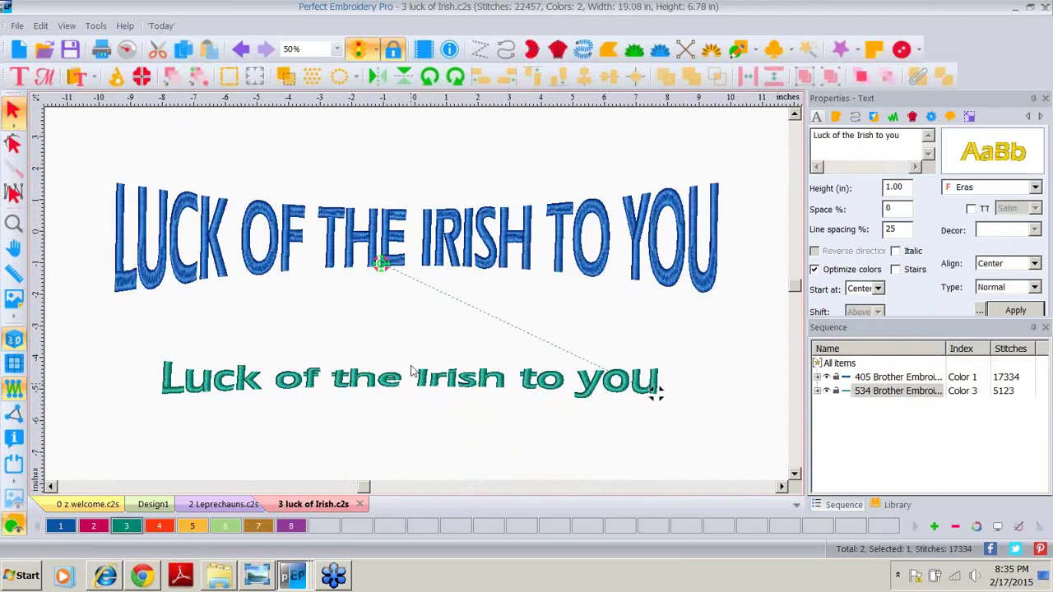
{"action": "left_click_drag", "start_coordinate": [411, 359], "coordinate": [416, 288]}
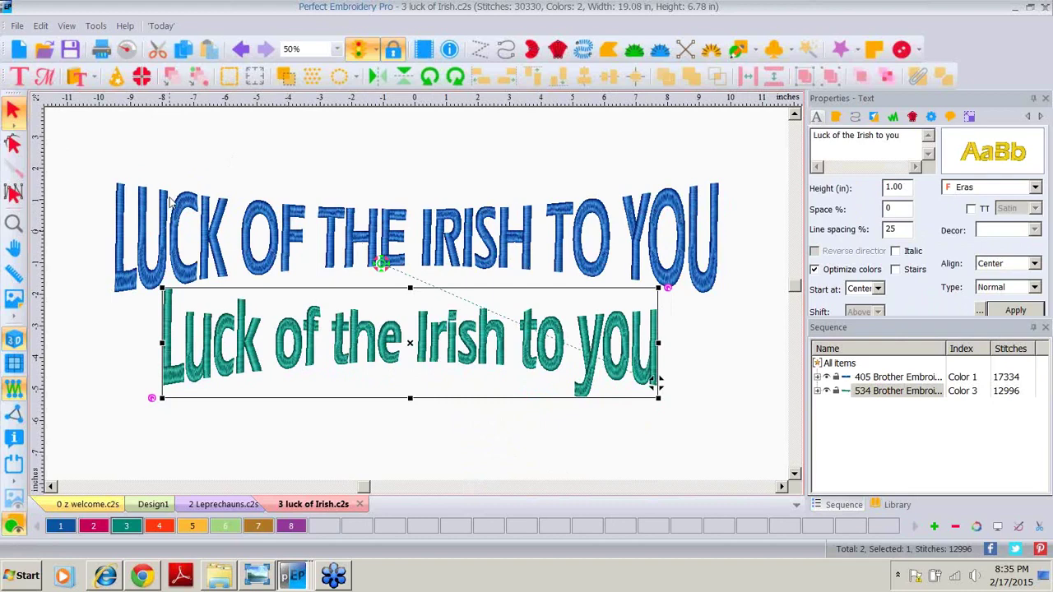
{"action": "left_click_drag", "start_coordinate": [367, 333], "coordinate": [369, 377]}
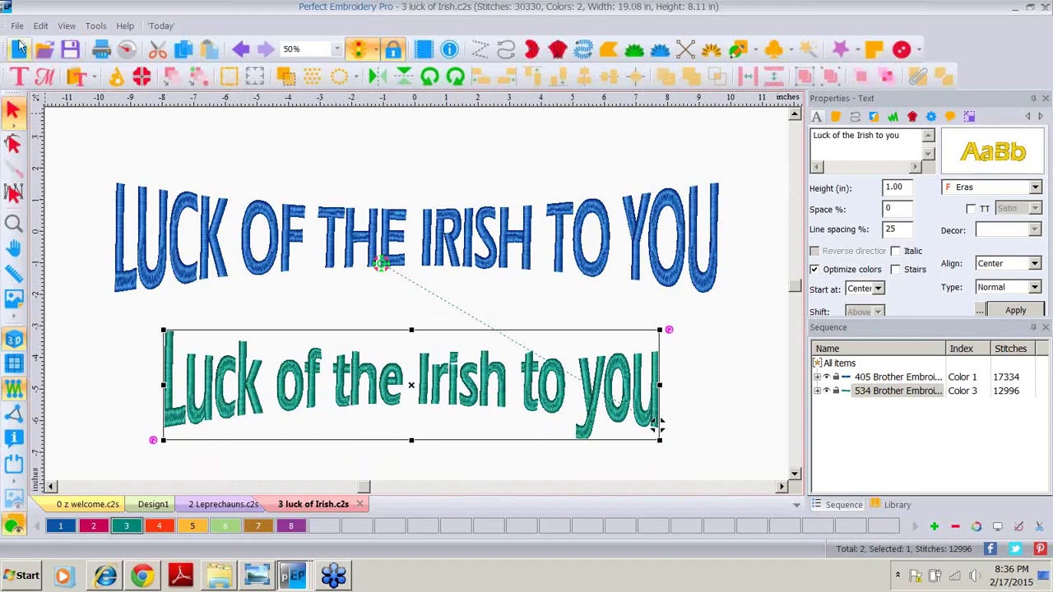
Open the design "4 A WALK THROUGH THE WOODS.c2s" and turn on the 3D view.
{"action": "left_click", "coordinate": [45, 49]}
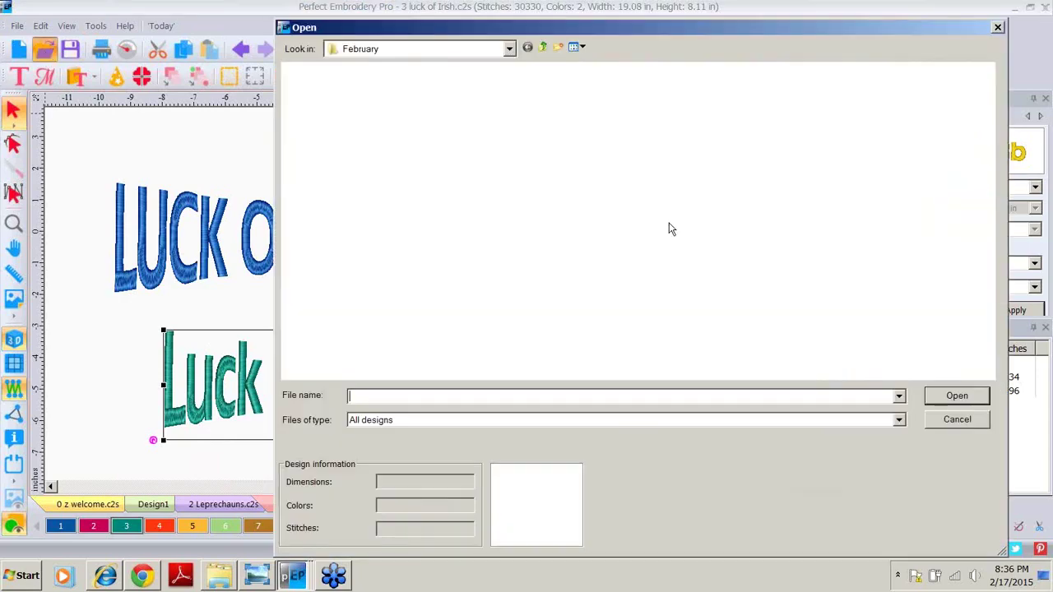
{"action": "left_click", "coordinate": [332, 237]}
{"action": "double_click", "coordinate": [332, 238]}
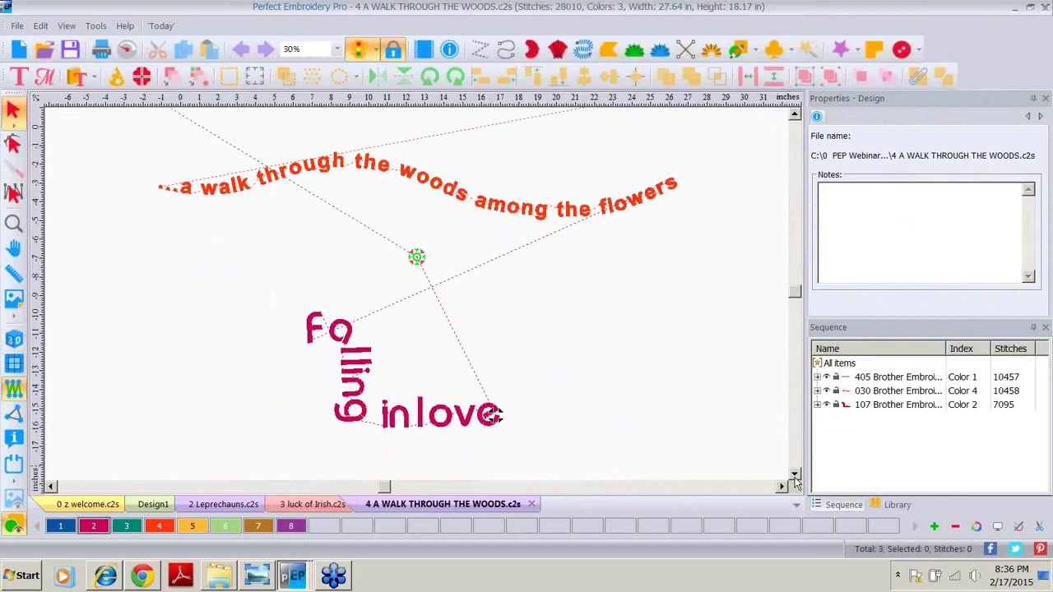
{"action": "scroll", "coordinate": [794, 115], "scroll_direction": "up", "scroll_amount": 3}
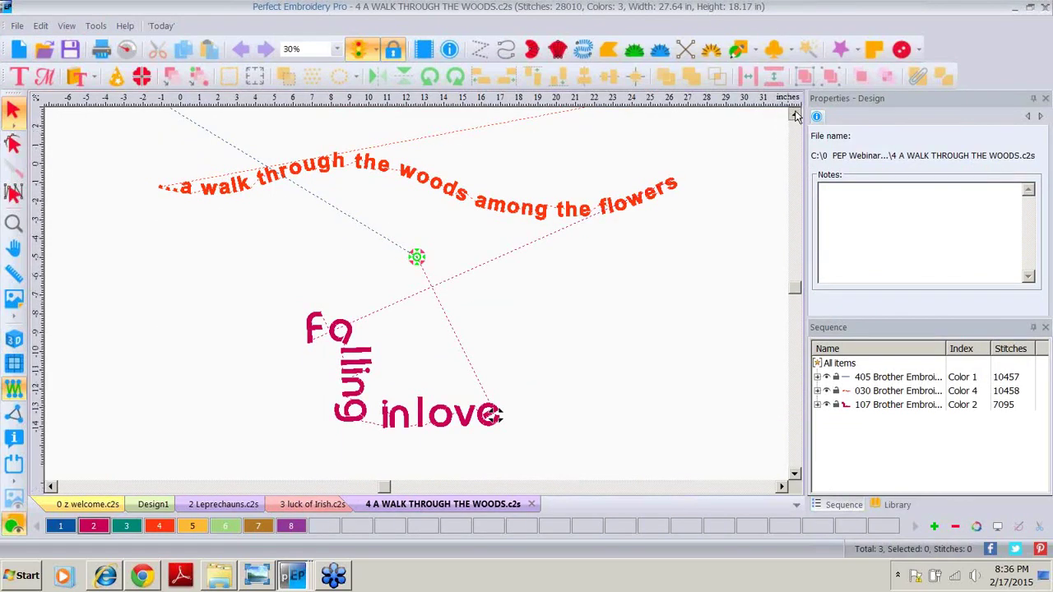
{"action": "left_click", "coordinate": [13, 339]}
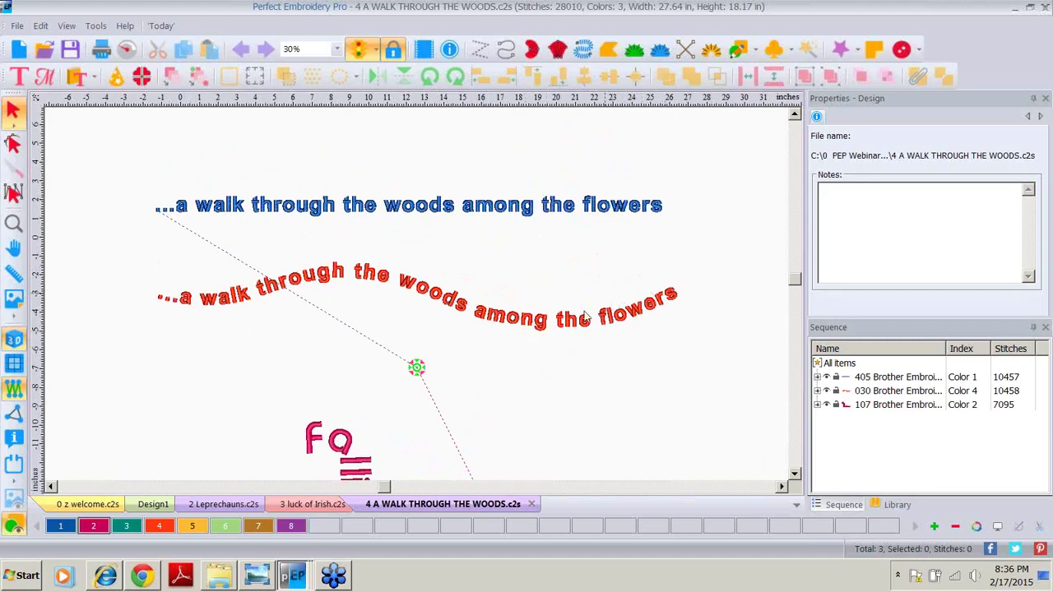
Change the straight blue "...a walk through the woods among the flowers" text to the Path type and apply it.
{"action": "left_click", "coordinate": [267, 211]}
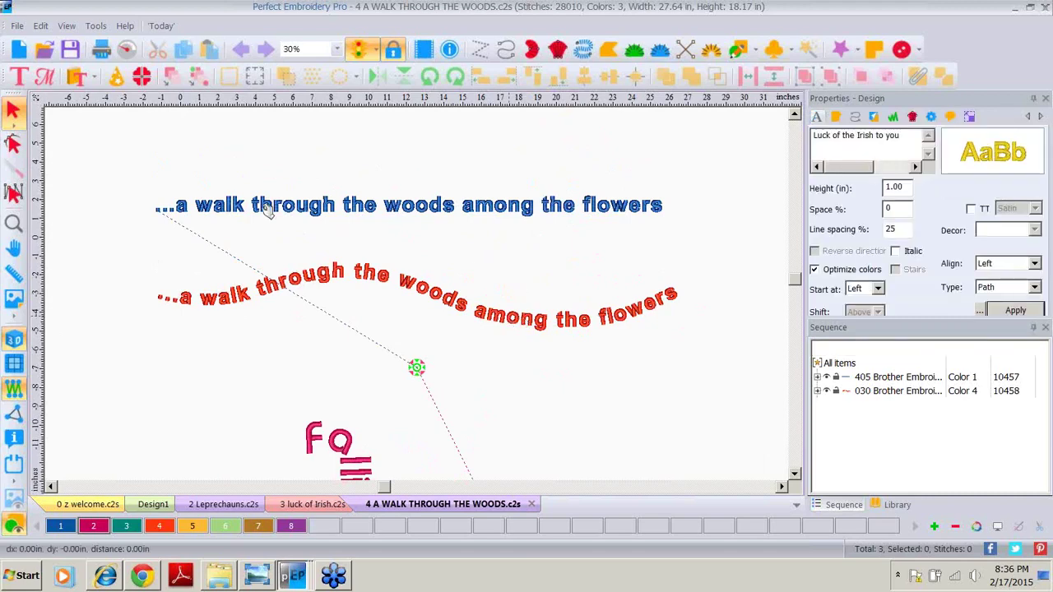
{"action": "left_click", "coordinate": [214, 296]}
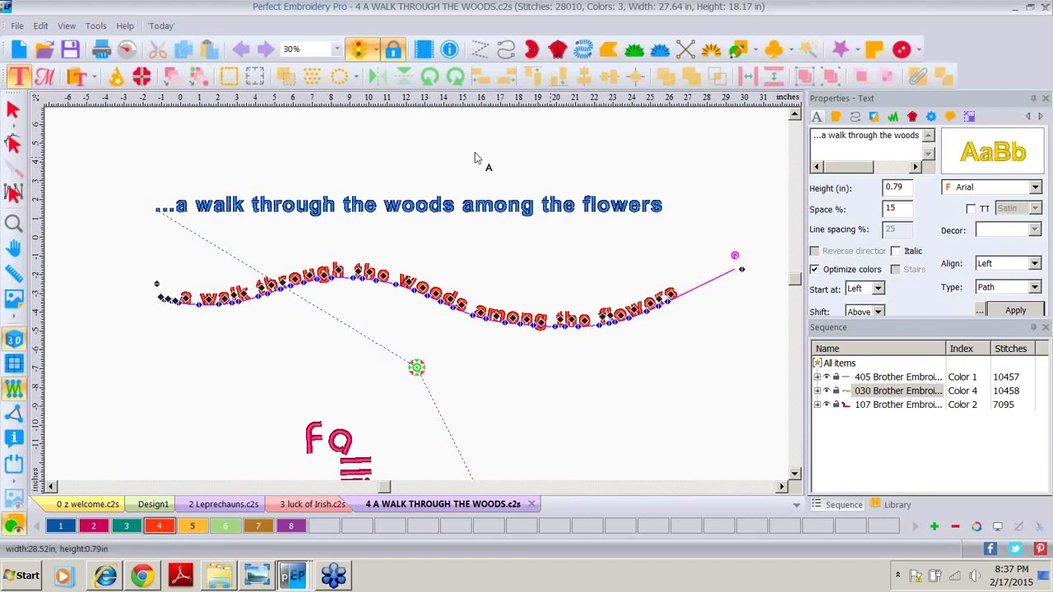
{"action": "left_click", "coordinate": [347, 205]}
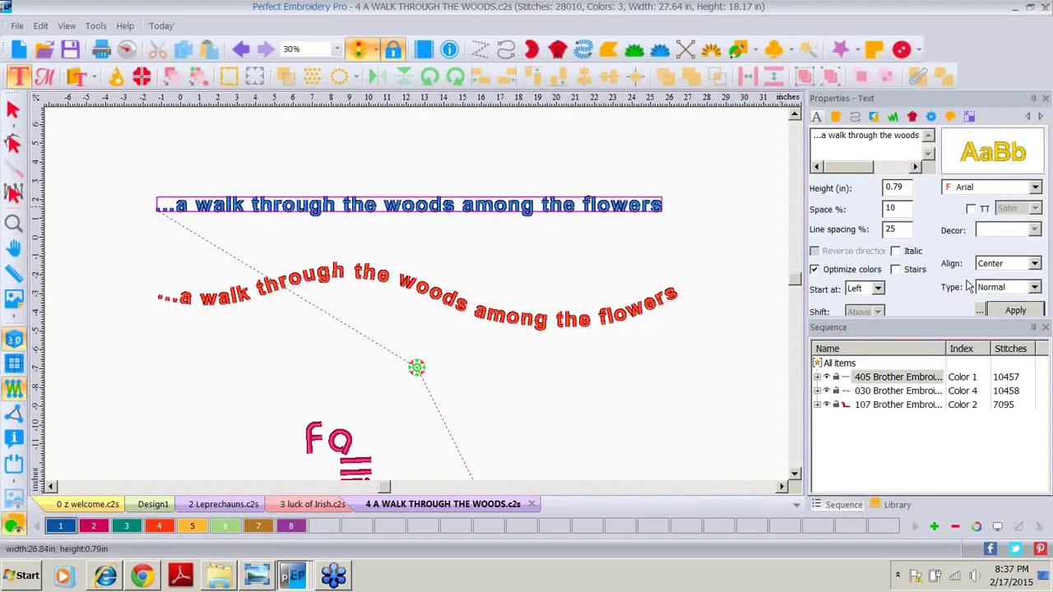
{"action": "left_click", "coordinate": [1035, 287]}
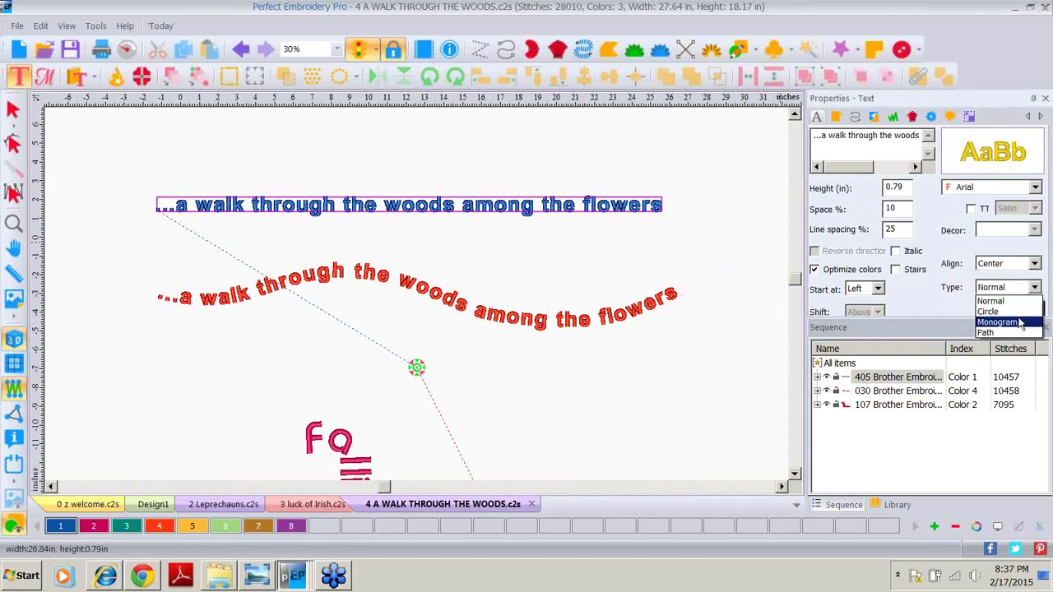
{"action": "left_click", "coordinate": [994, 337]}
{"action": "left_click", "coordinate": [1015, 310]}
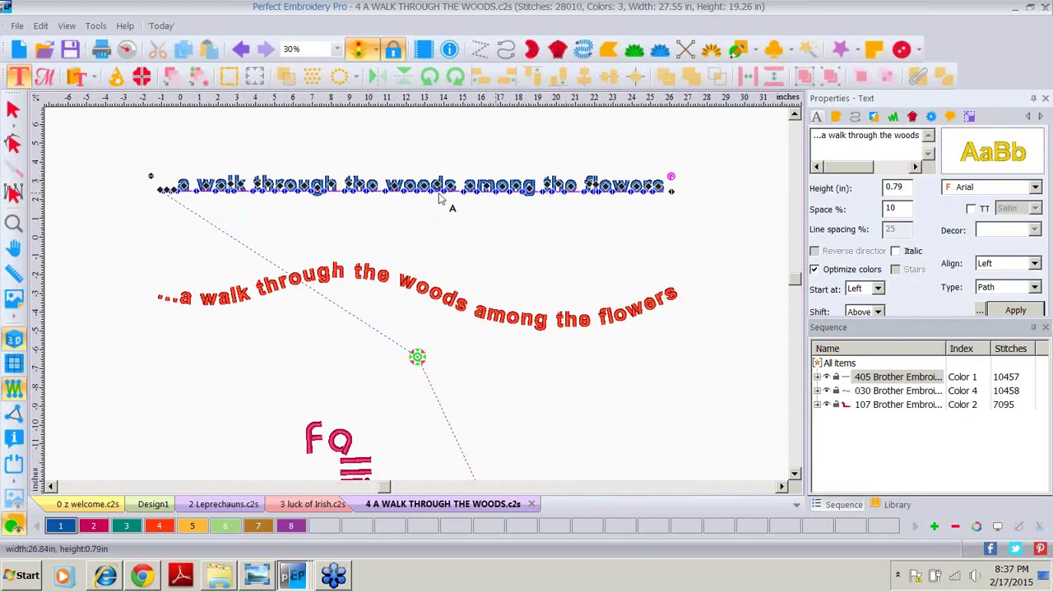
Edit the blue text's baseline, adding one point after the word "through" and another after "among".
{"action": "right_click", "coordinate": [343, 191]}
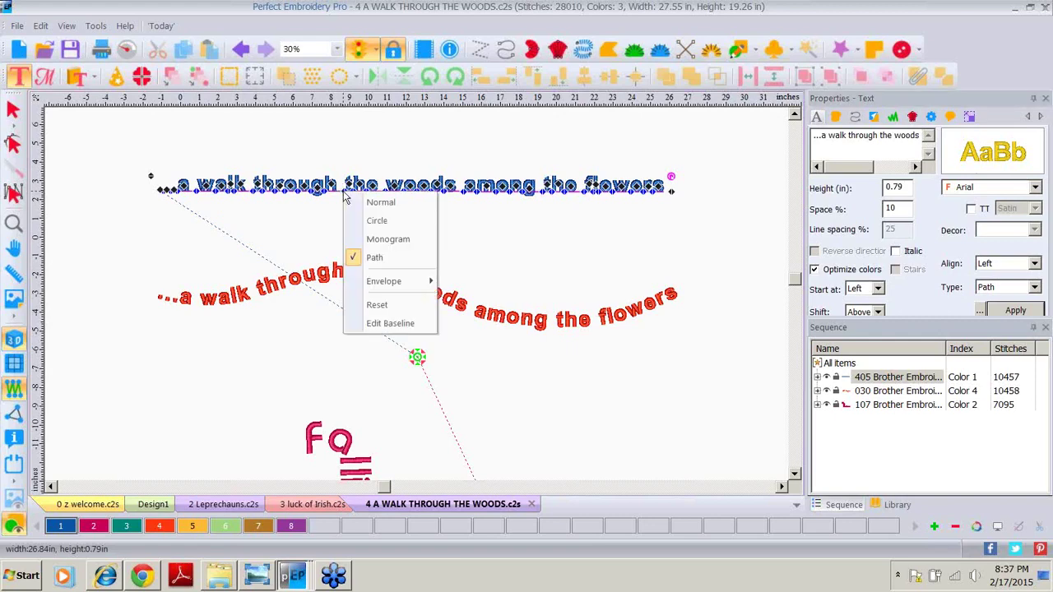
{"action": "left_click", "coordinate": [390, 325]}
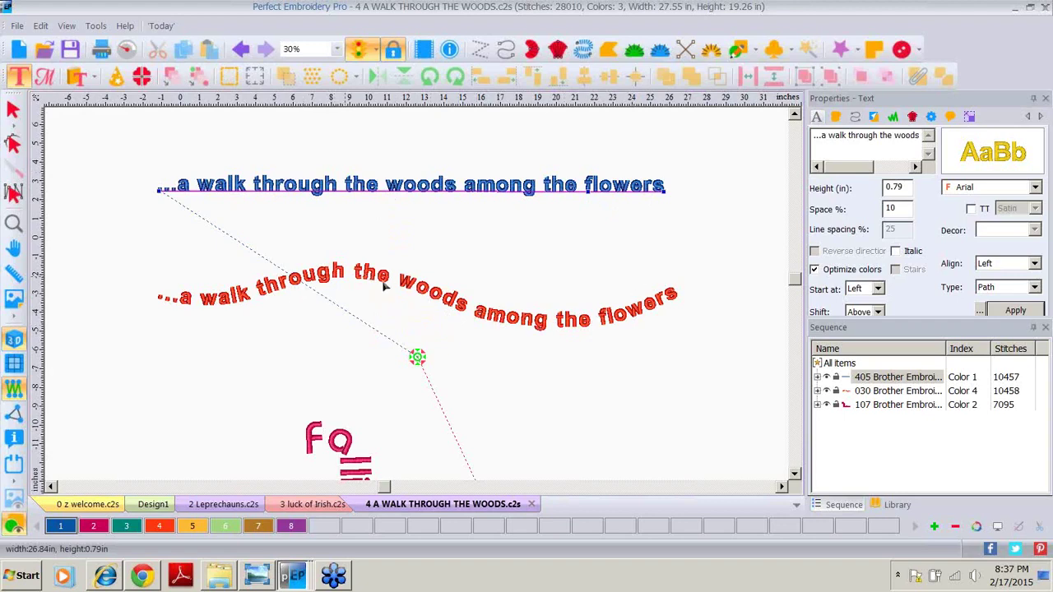
{"action": "right_click", "coordinate": [343, 197]}
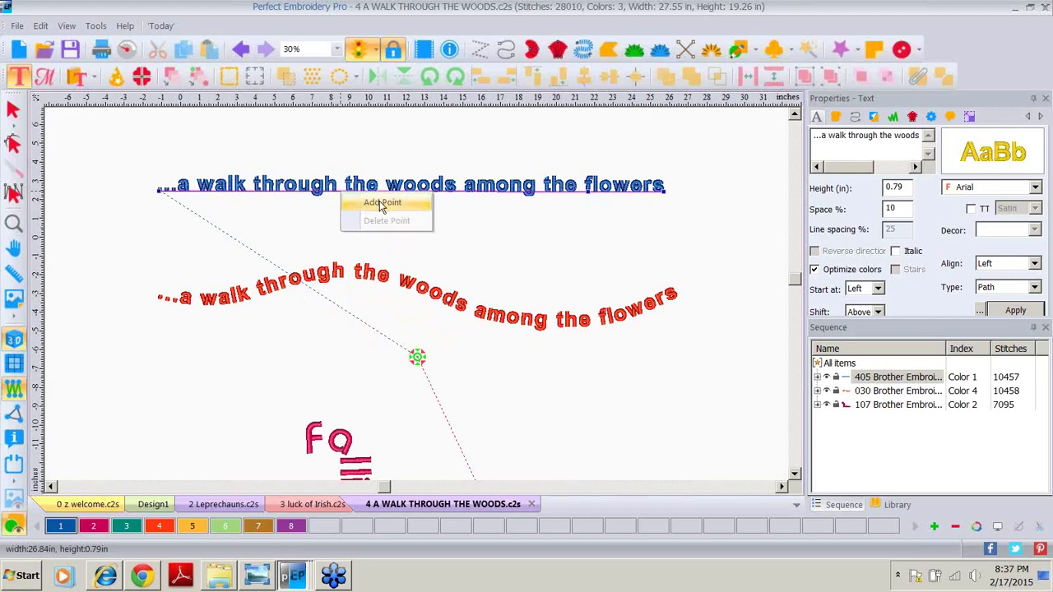
{"action": "left_click", "coordinate": [380, 203]}
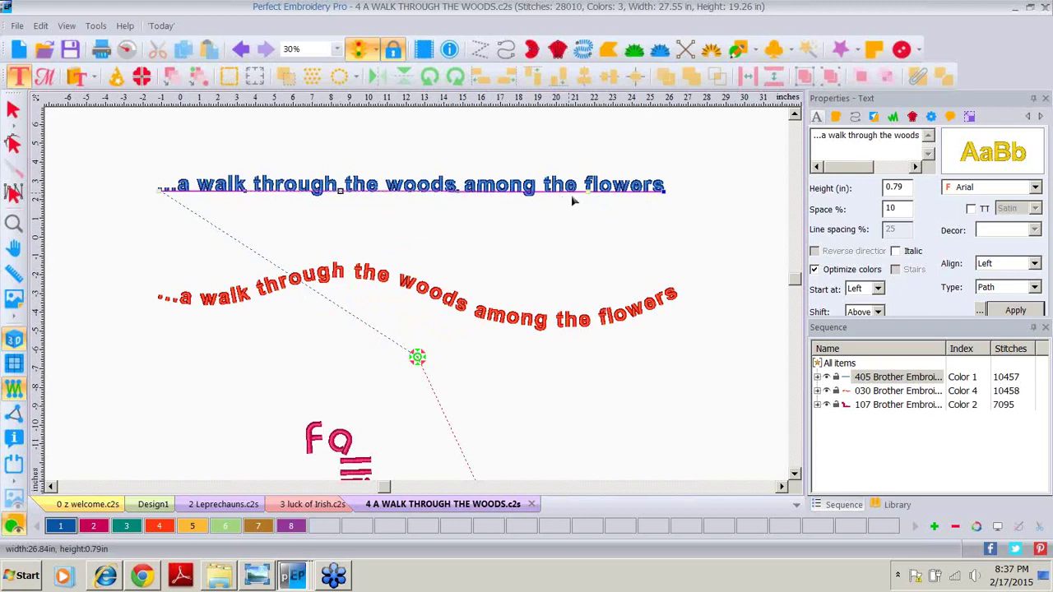
{"action": "right_click", "coordinate": [539, 194]}
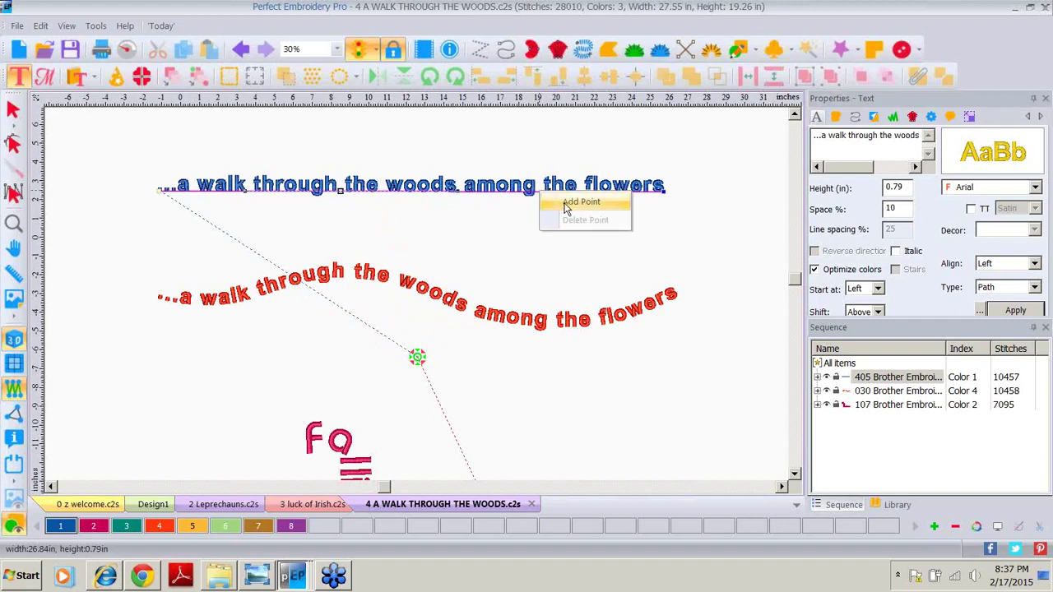
{"action": "left_click", "coordinate": [566, 204]}
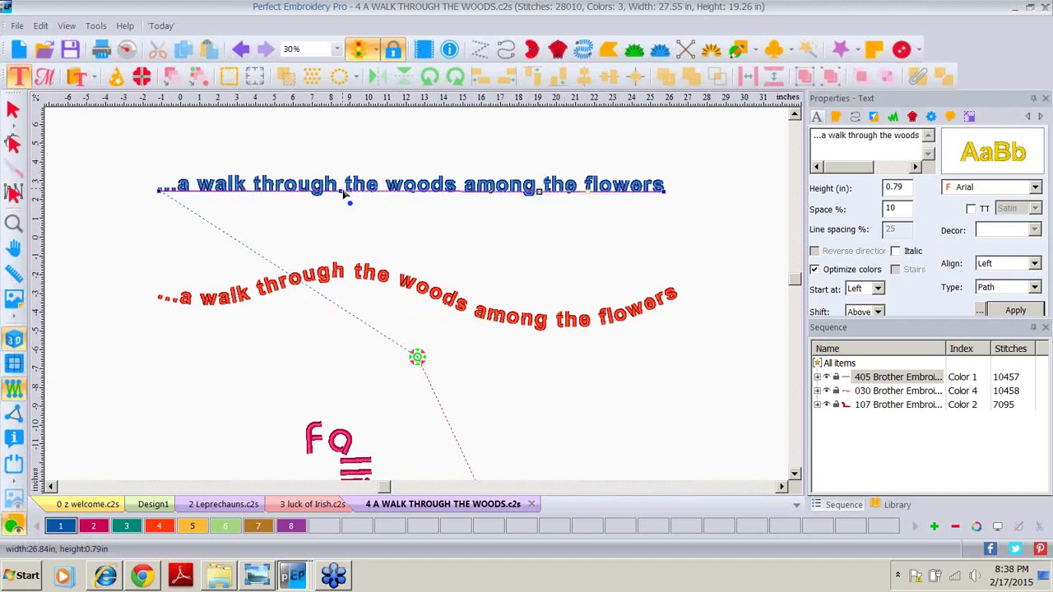
Reshape the blue text's baseline into a wave, raised in the first half and lowered in the second, with a smooth last bend, and apply it.
{"action": "left_click_drag", "start_coordinate": [348, 200], "coordinate": [342, 156]}
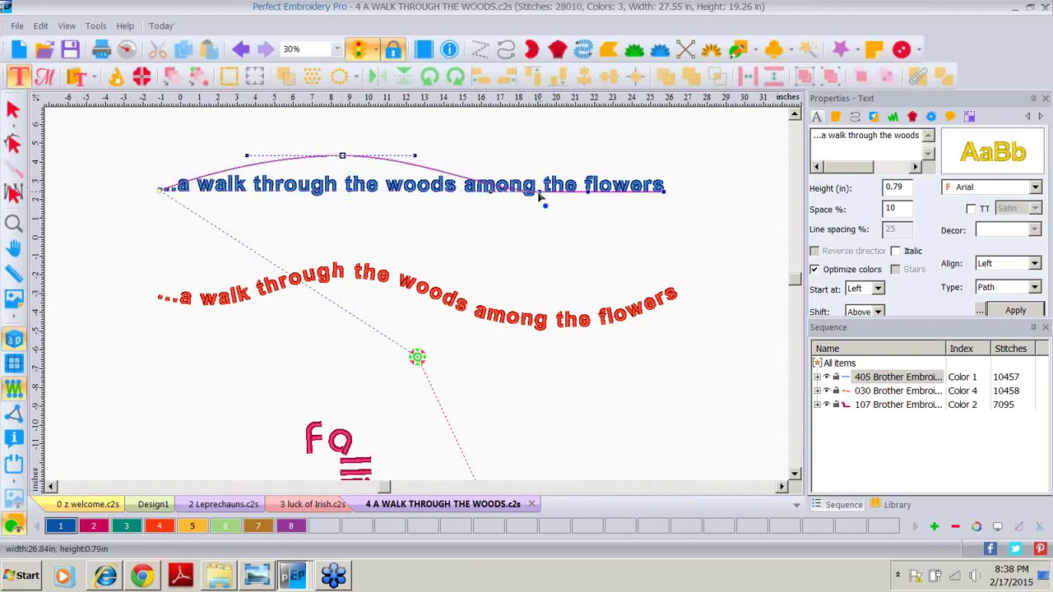
{"action": "left_click_drag", "start_coordinate": [545, 205], "coordinate": [623, 225]}
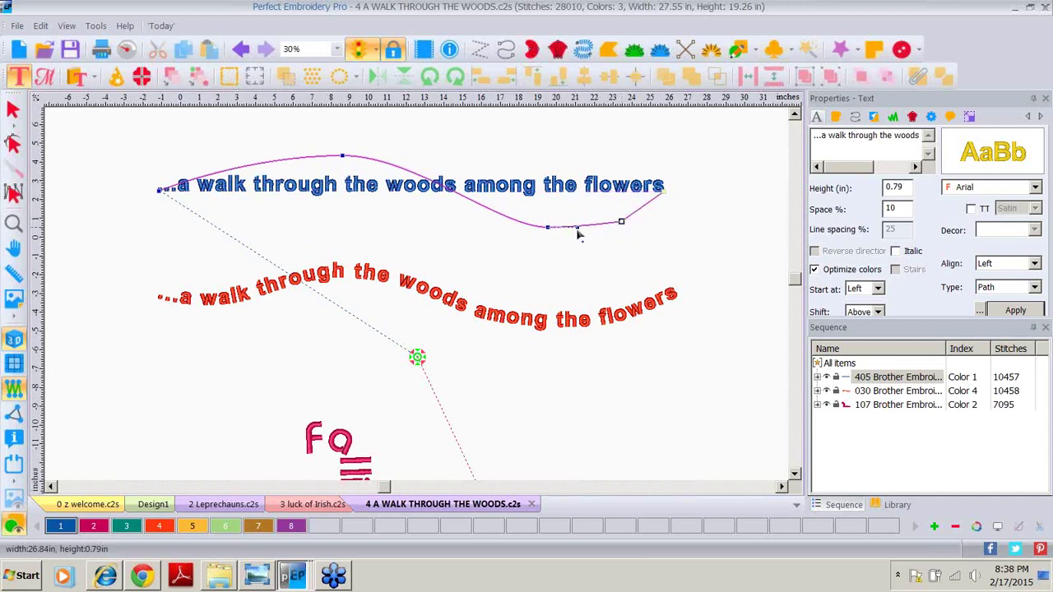
{"action": "right_click", "coordinate": [621, 224]}
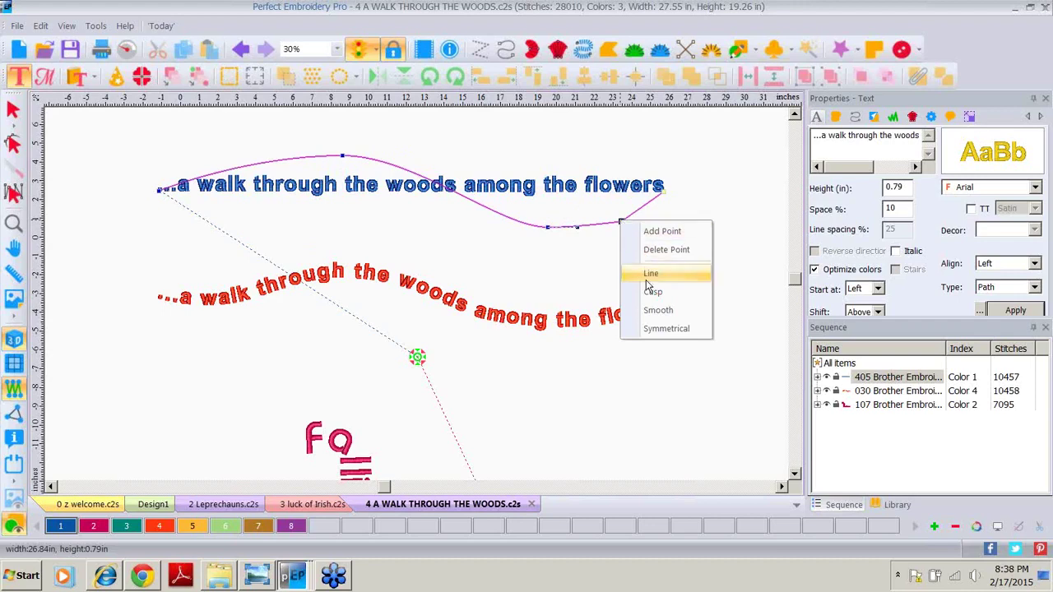
{"action": "left_click", "coordinate": [657, 312]}
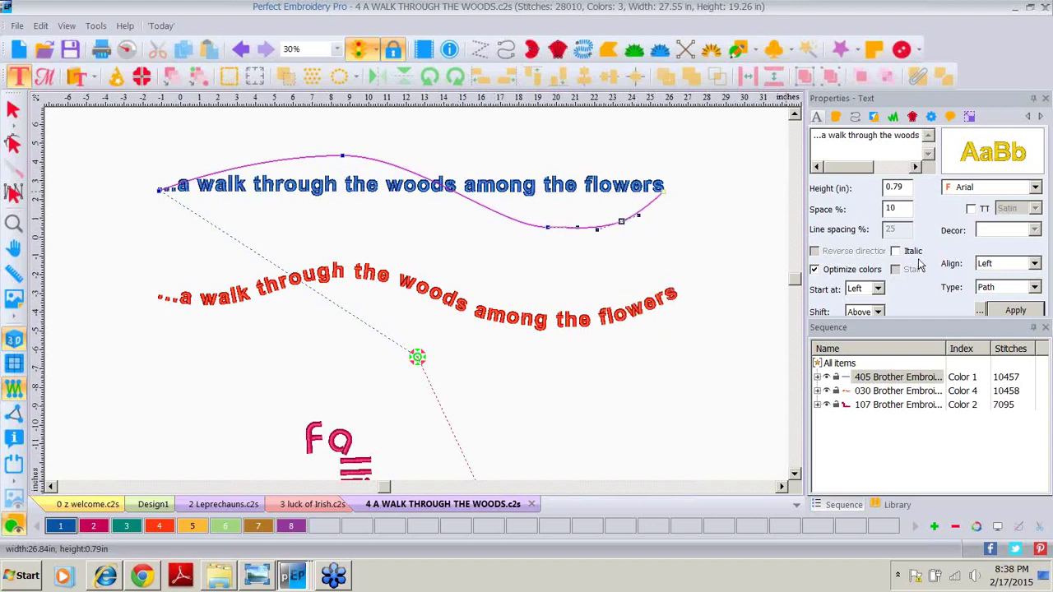
{"action": "left_click", "coordinate": [990, 309]}
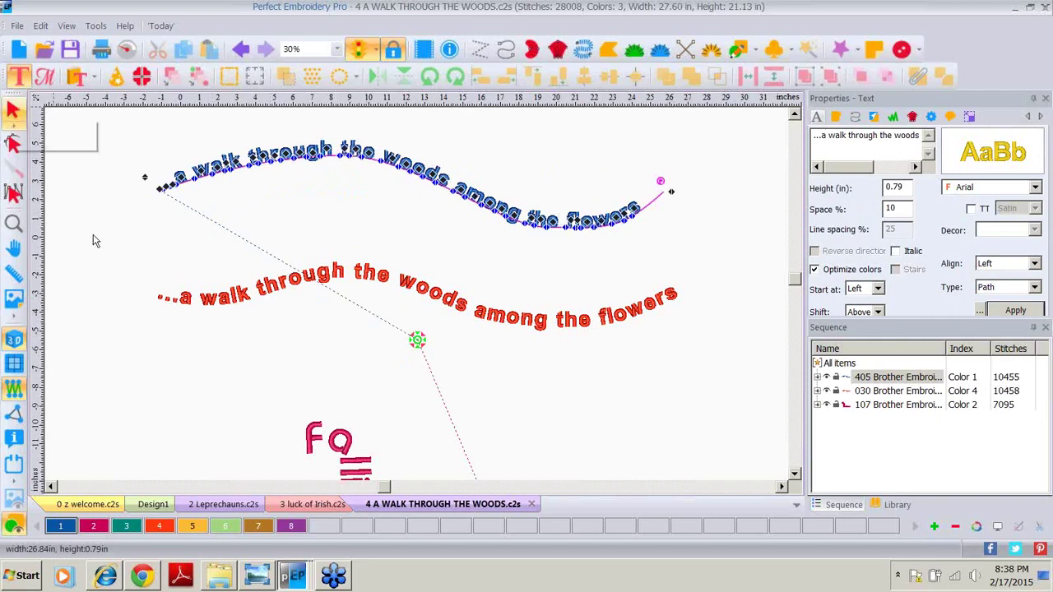
{"action": "key", "text": "Escape"}
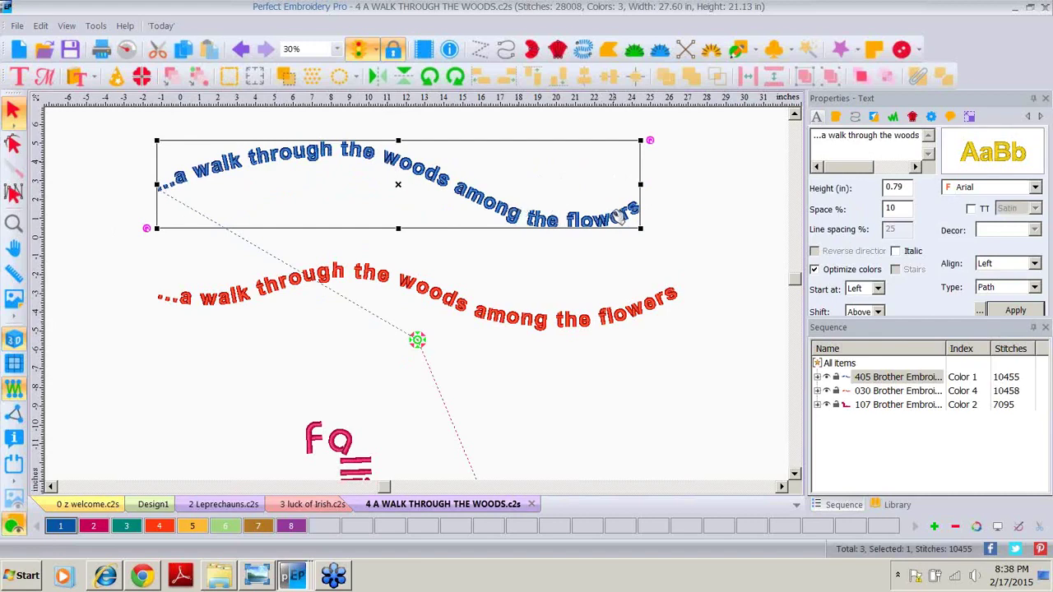
Edit the blue text's baseline again, moving its end point up and inward above the word "flowers", and apply it.
{"action": "left_click", "coordinate": [19, 76]}
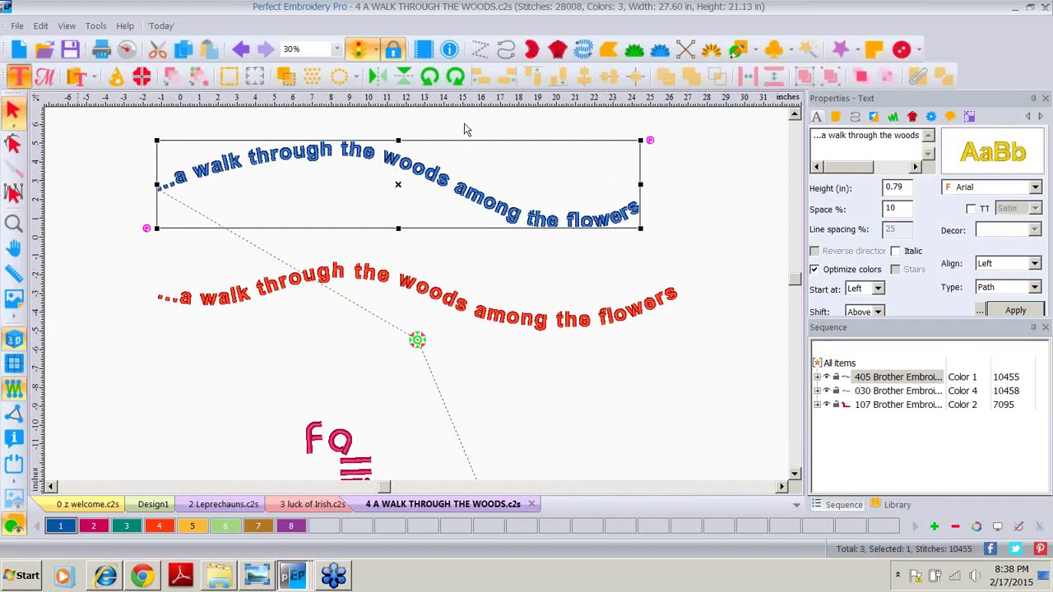
{"action": "right_click", "coordinate": [532, 215]}
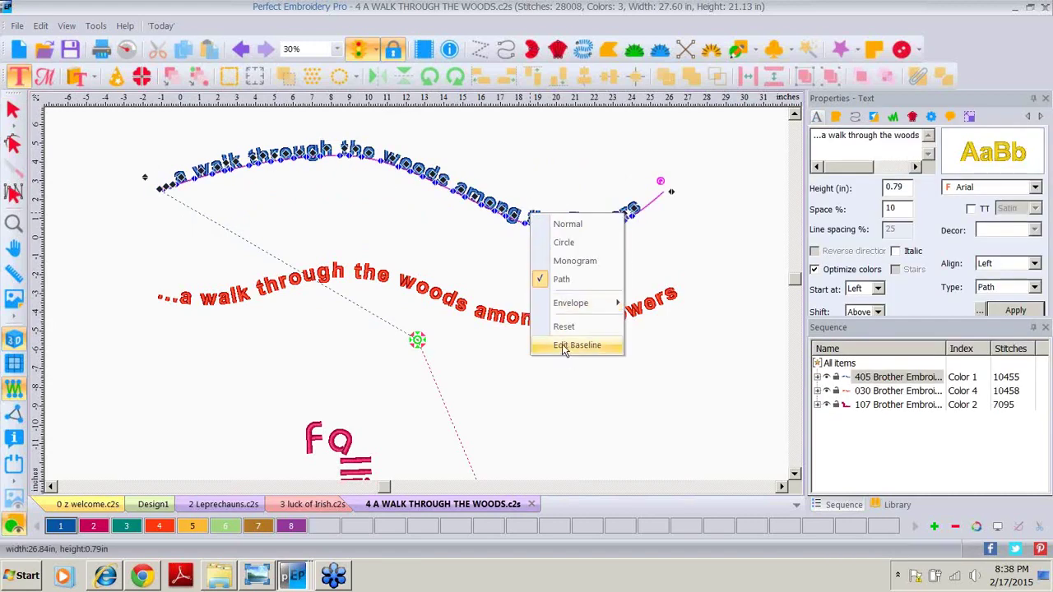
{"action": "left_click", "coordinate": [562, 345]}
{"action": "left_click_drag", "start_coordinate": [661, 194], "coordinate": [625, 169]}
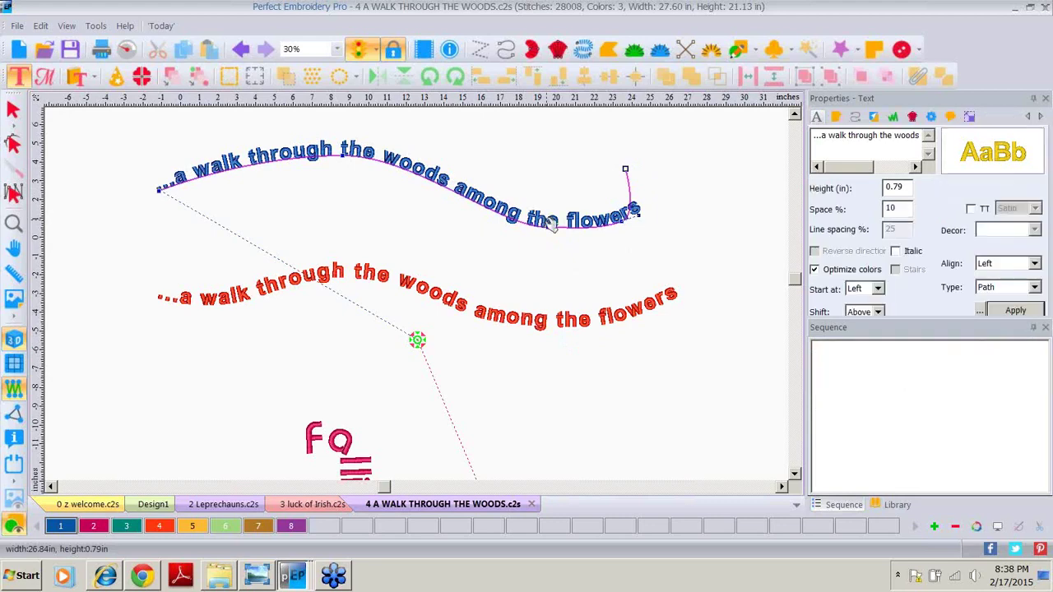
{"action": "left_click", "coordinate": [551, 224]}
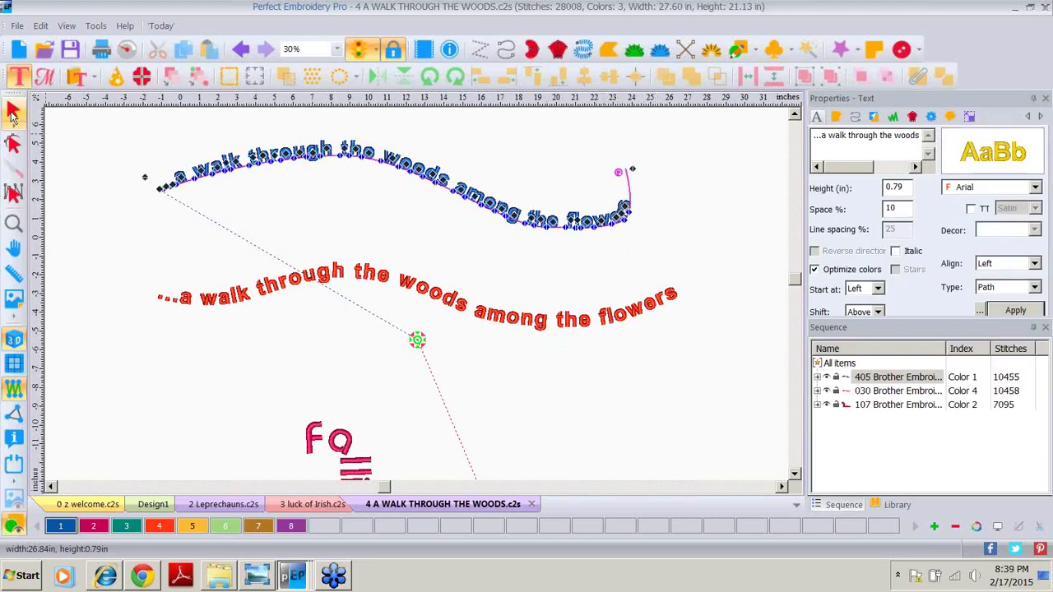
{"action": "left_click", "coordinate": [13, 111]}
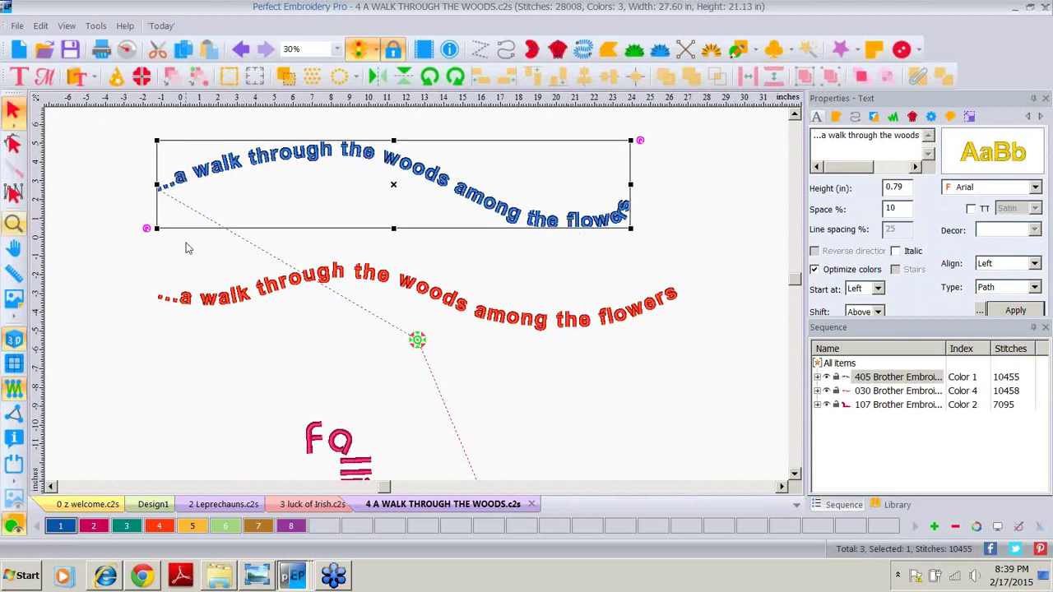
Undo the last baseline change on the blue text.
{"action": "left_click", "coordinate": [240, 50]}
{"action": "left_click", "coordinate": [241, 51]}
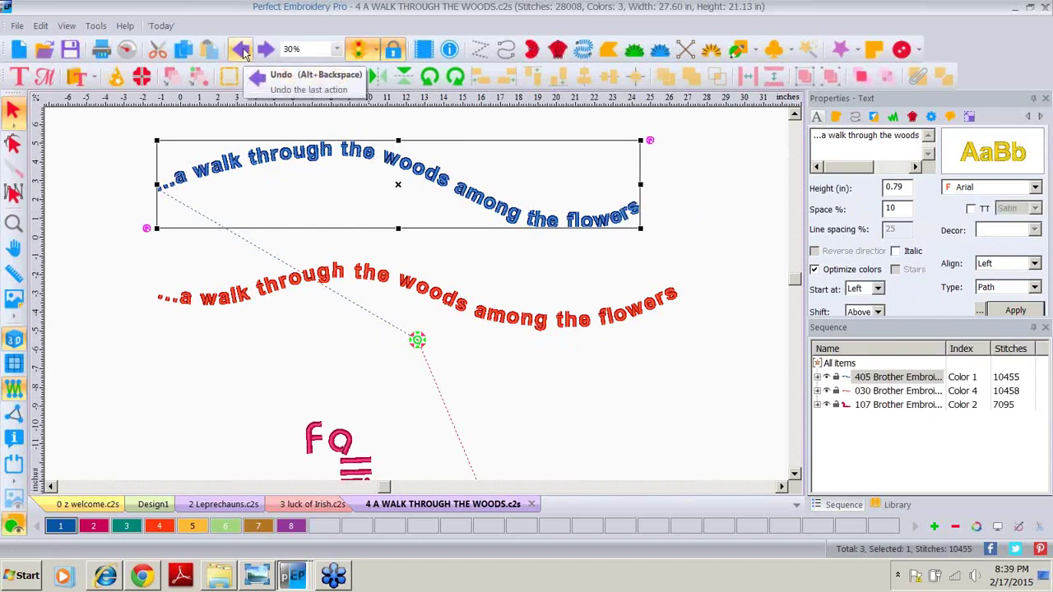
{"action": "left_click", "coordinate": [265, 50]}
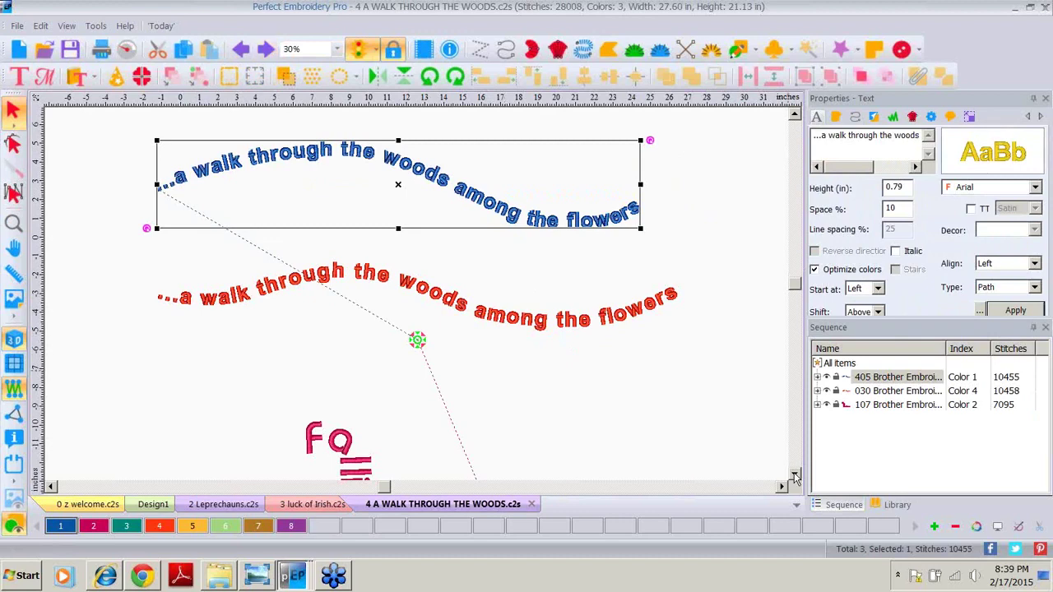
Open the baseline of the stepped "Falling in love" text for editing.
{"action": "scroll", "coordinate": [796, 477], "scroll_direction": "down", "scroll_amount": 5}
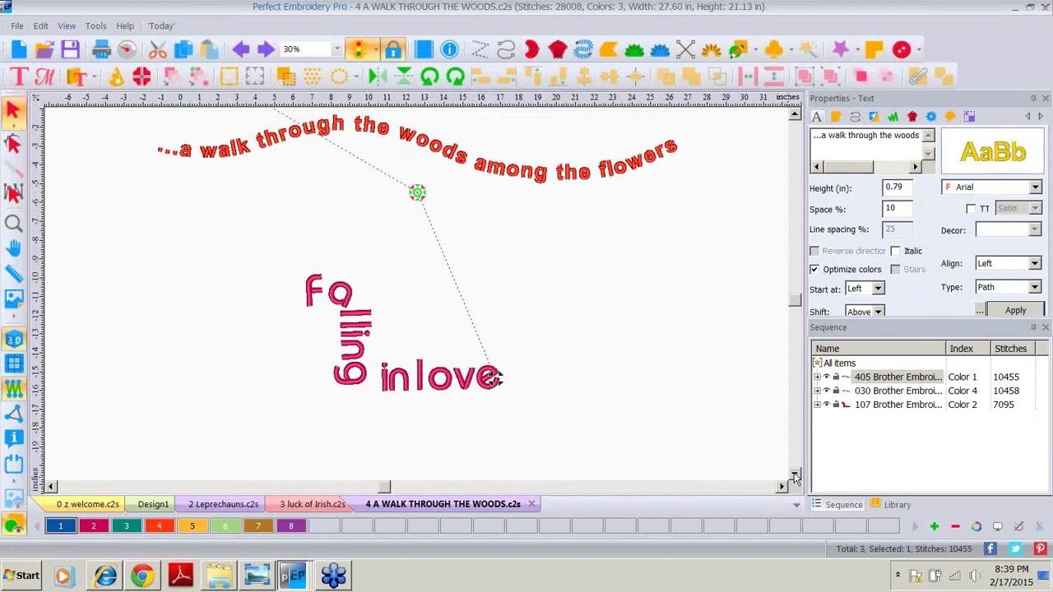
{"action": "left_click", "coordinate": [18, 75]}
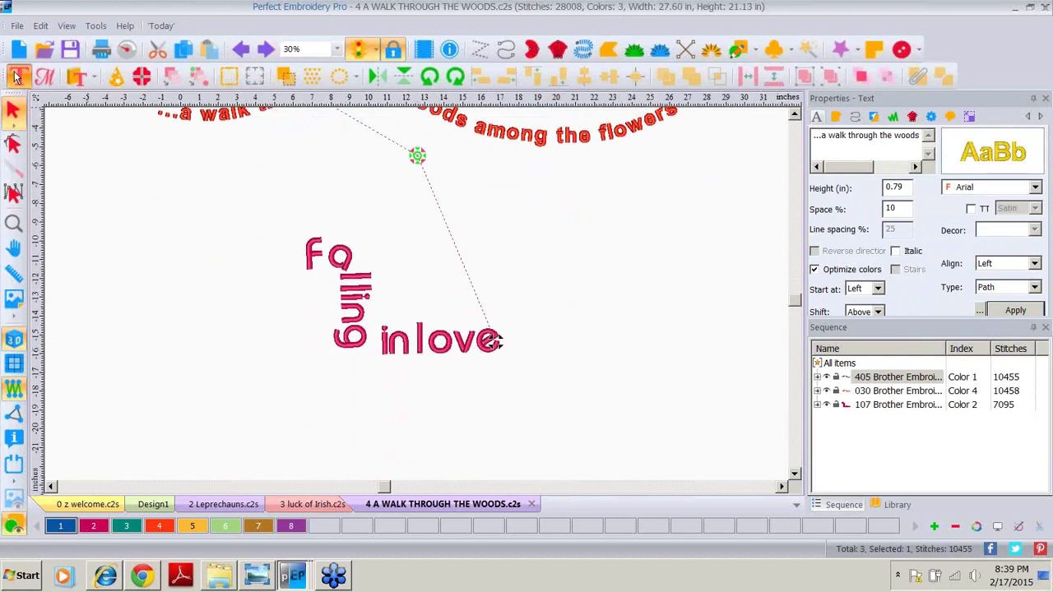
{"action": "left_click", "coordinate": [393, 347]}
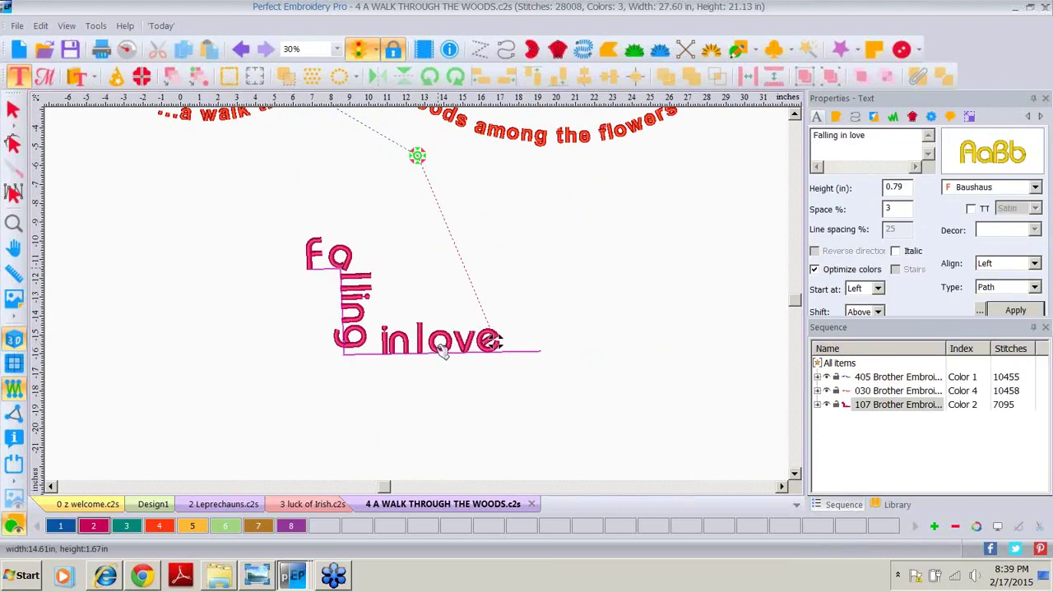
{"action": "right_click", "coordinate": [349, 310]}
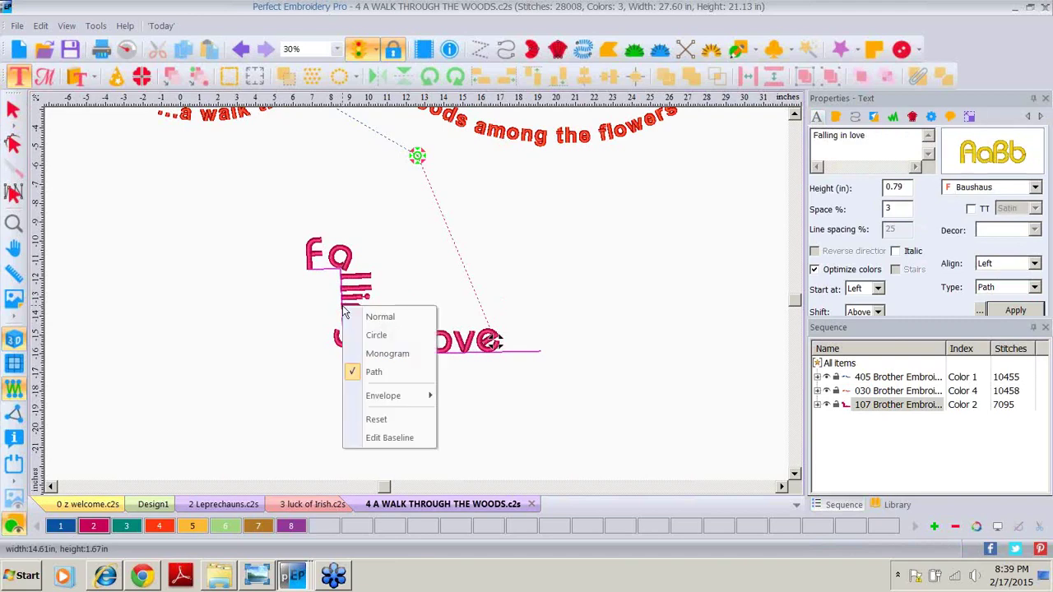
{"action": "left_click", "coordinate": [380, 440]}
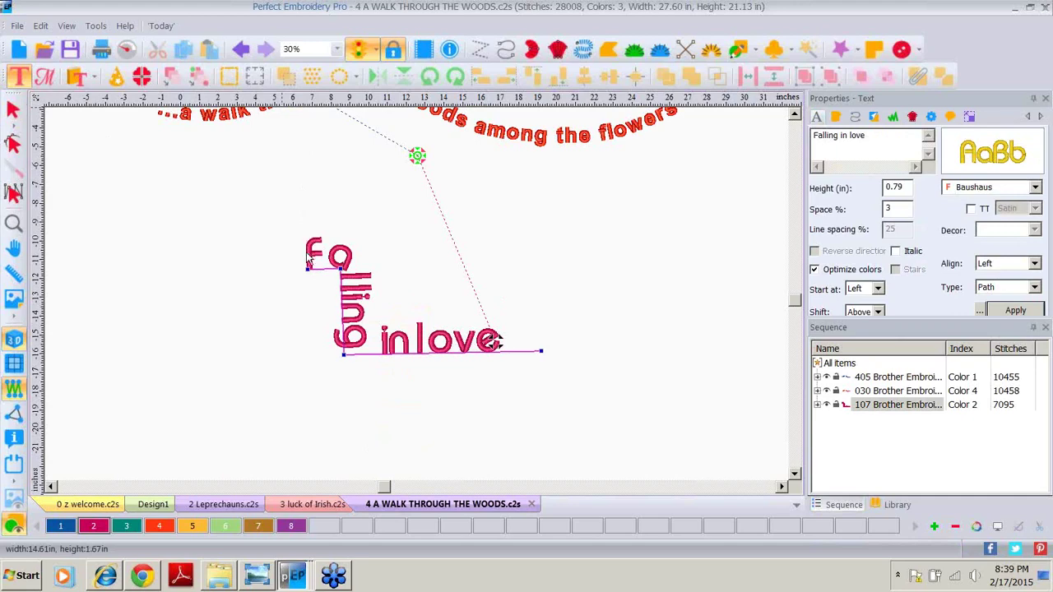
Add a vertical guideline at about 8.5 inches and a horizontal one at about -16 inches, near the stepped baseline's lower corner.
{"action": "left_click_drag", "start_coordinate": [303, 355], "coordinate": [303, 358]}
{"action": "left_click_drag", "start_coordinate": [37, 180], "coordinate": [340, 224]}
{"action": "left_click", "coordinate": [13, 223]}
{"action": "left_click", "coordinate": [354, 336]}
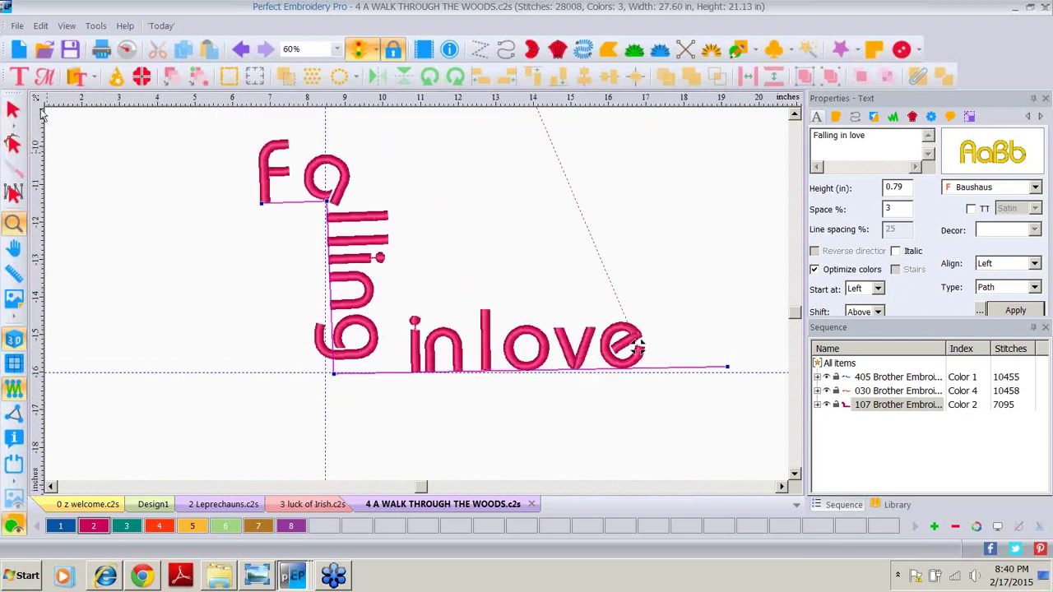
Align the lower corner and end point of the "Falling in love" baseline to the guidelines and apply the new path.
{"action": "left_click", "coordinate": [18, 77]}
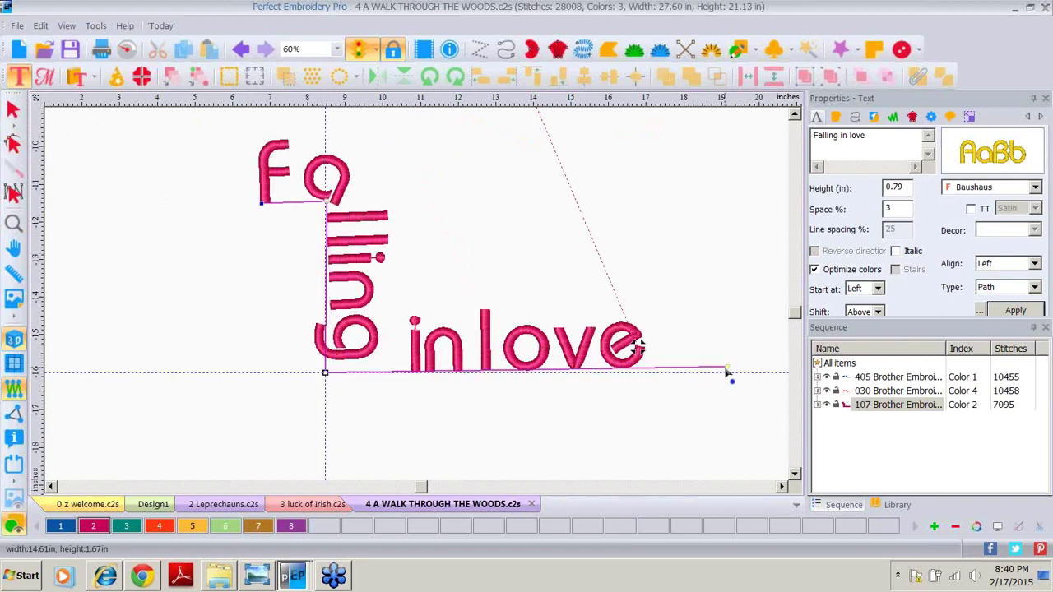
{"action": "left_click_drag", "start_coordinate": [725, 371], "coordinate": [723, 373]}
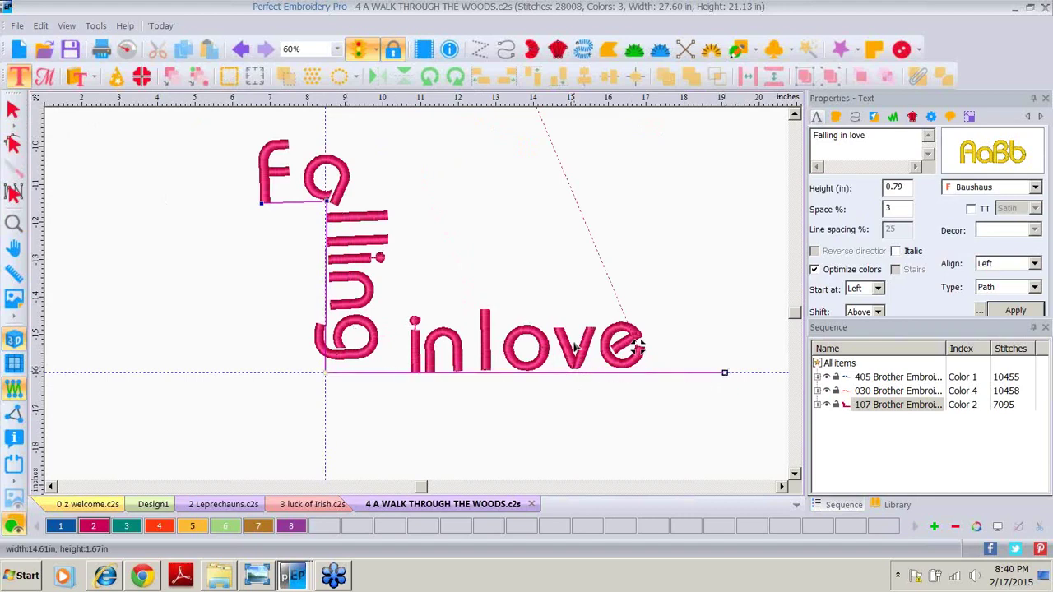
{"action": "left_click", "coordinate": [567, 370]}
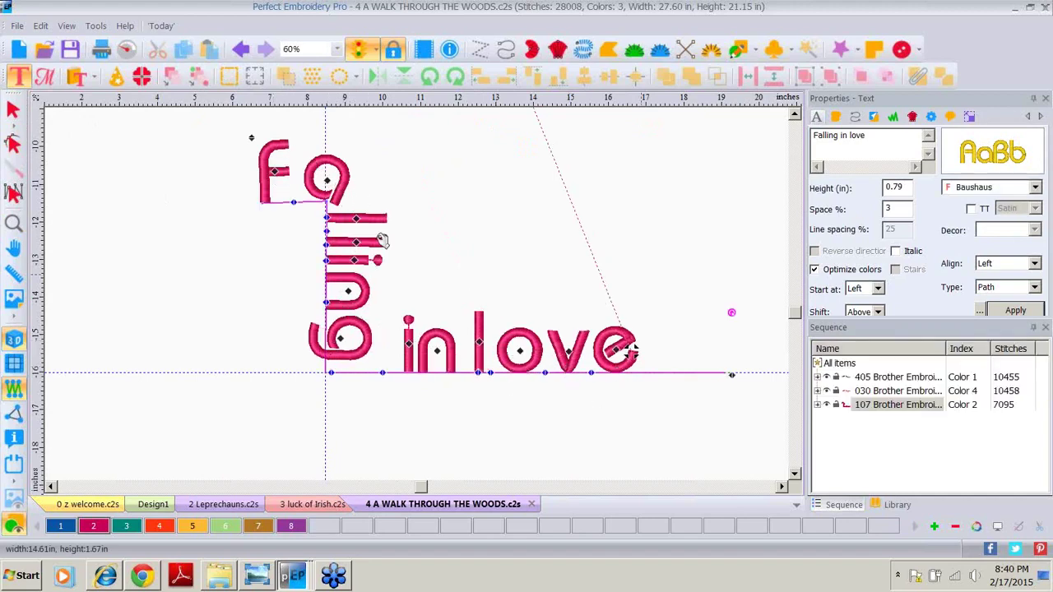
Remove all guidelines from the design and deselect the "Falling in love" text.
{"action": "left_click", "coordinate": [13, 222]}
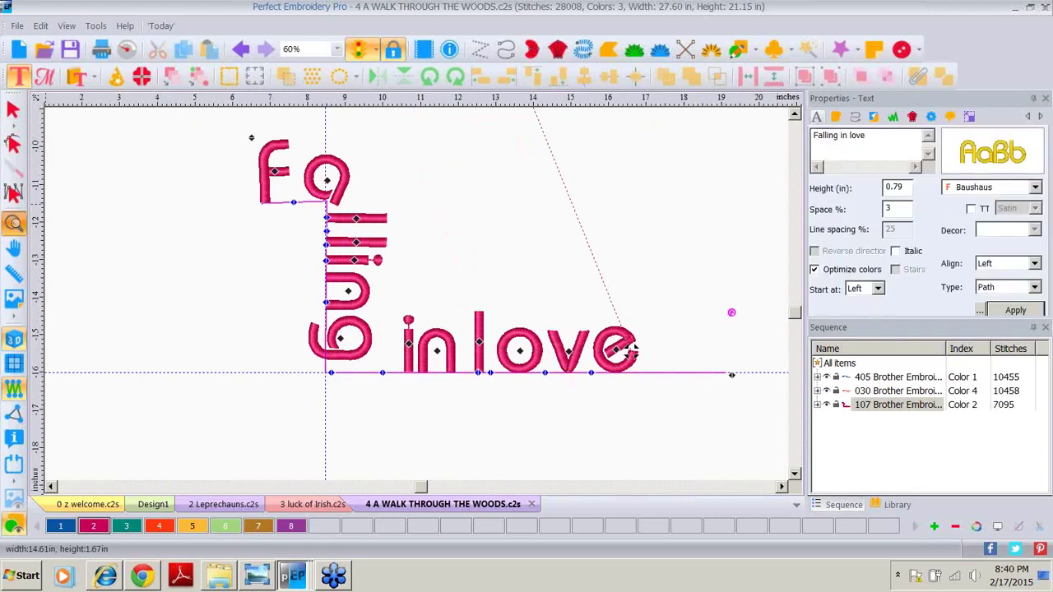
{"action": "right_click", "coordinate": [73, 189]}
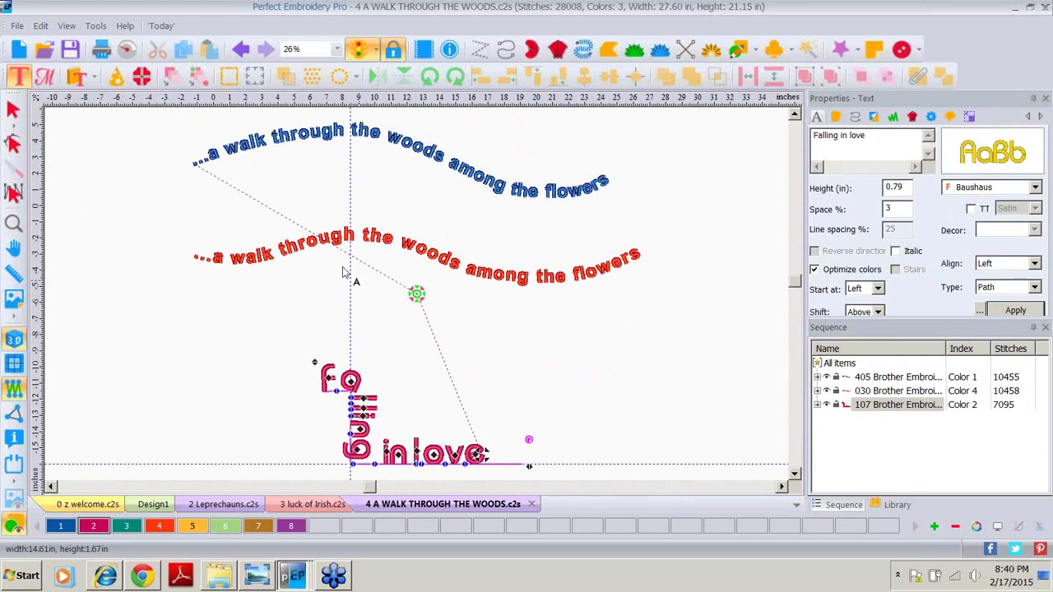
{"action": "right_click", "coordinate": [33, 183]}
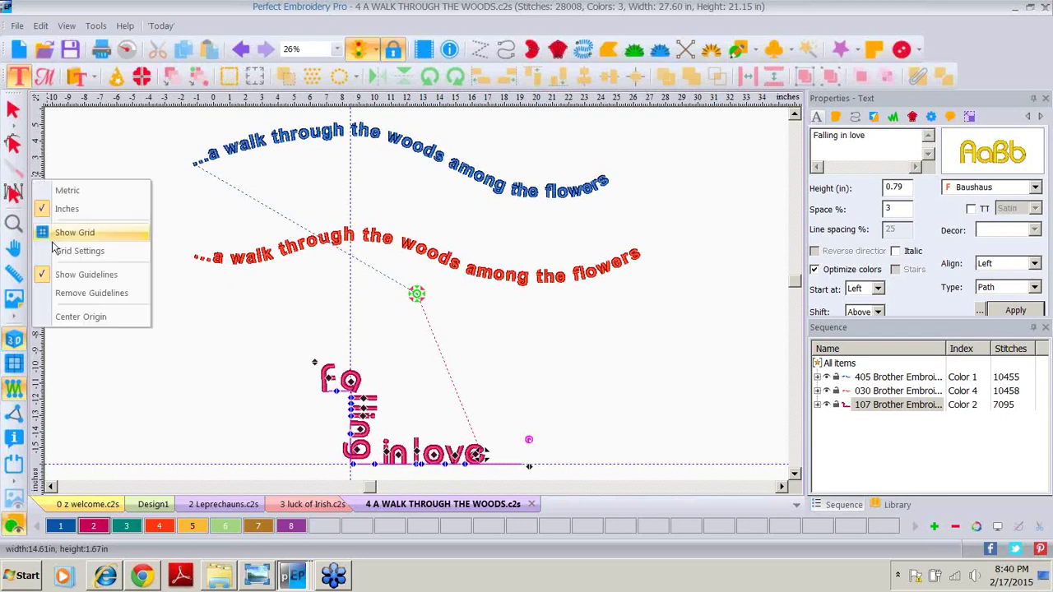
{"action": "left_click", "coordinate": [91, 293]}
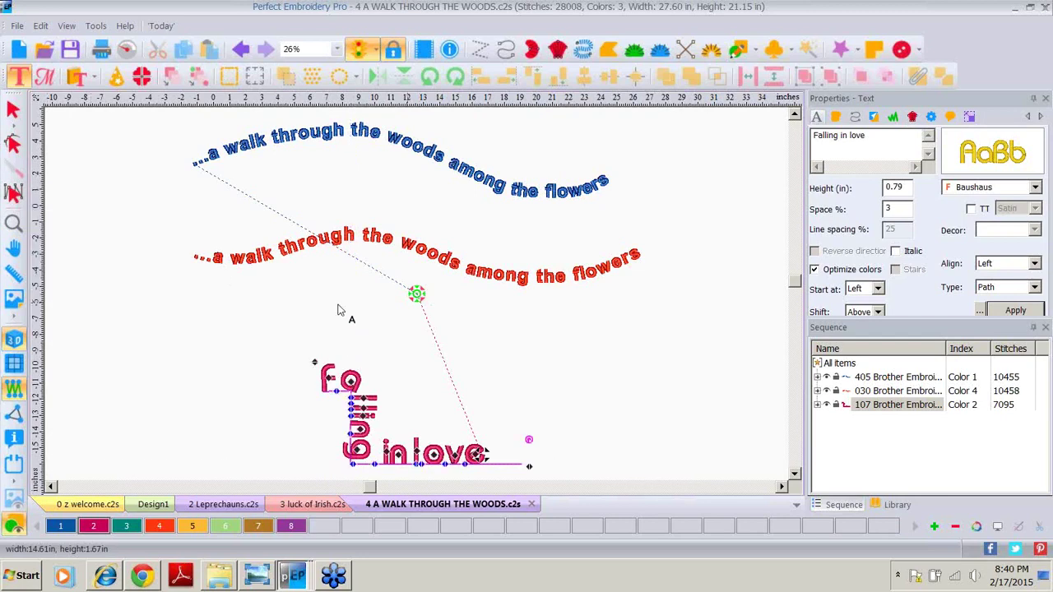
{"action": "left_click", "coordinate": [14, 113]}
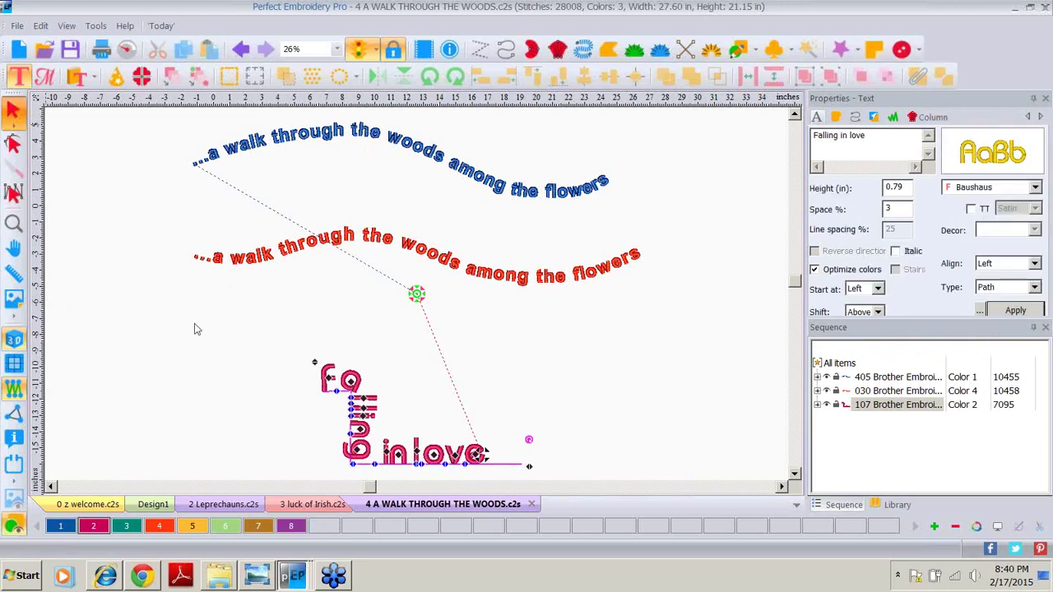
{"action": "left_click", "coordinate": [209, 374]}
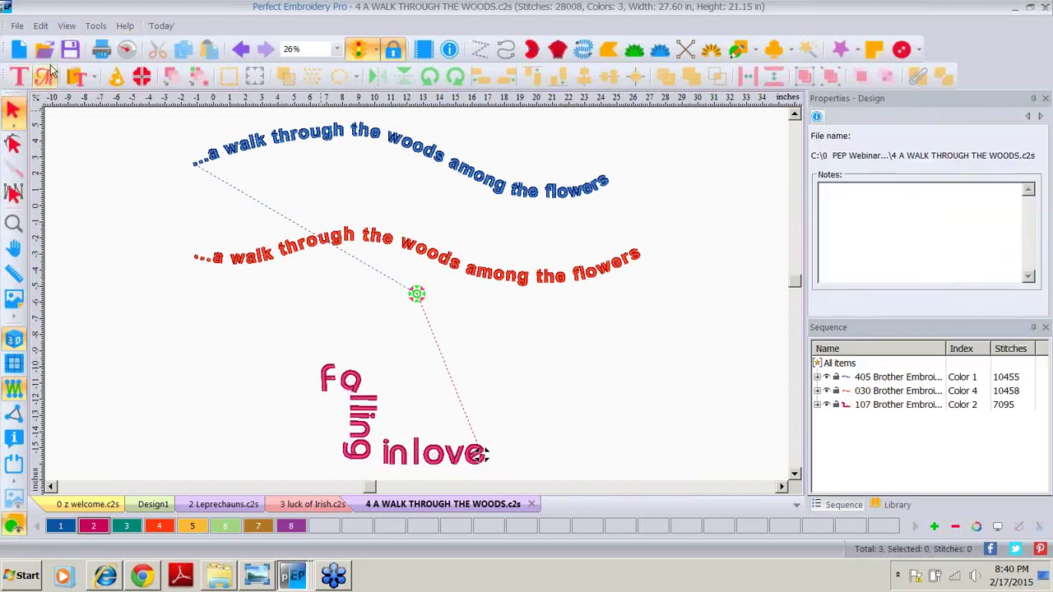
Create a new blank design and place the text "A" near its centre.
{"action": "left_click", "coordinate": [20, 51]}
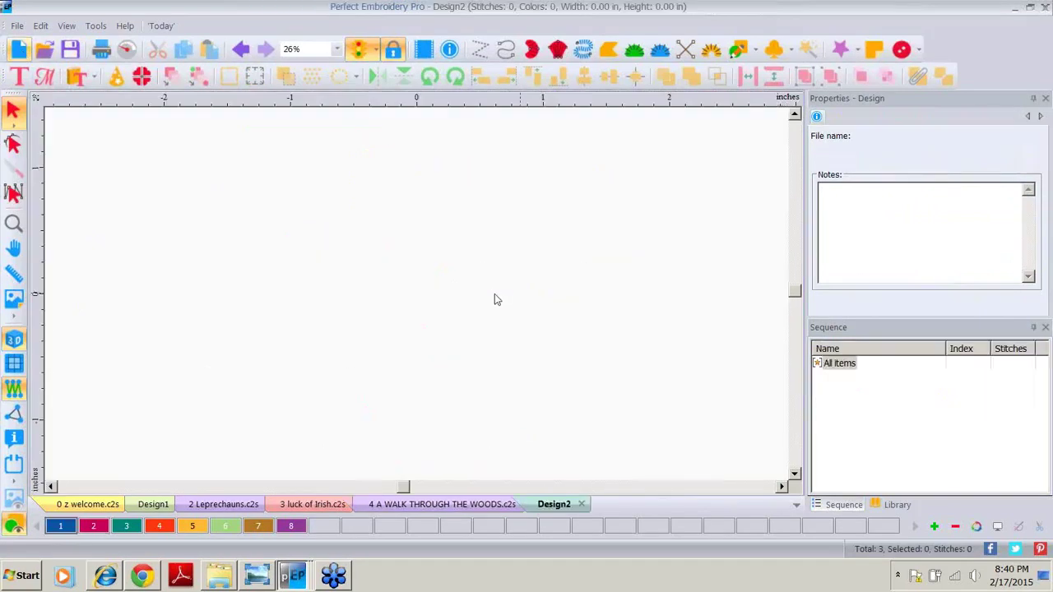
{"action": "left_click", "coordinate": [18, 78]}
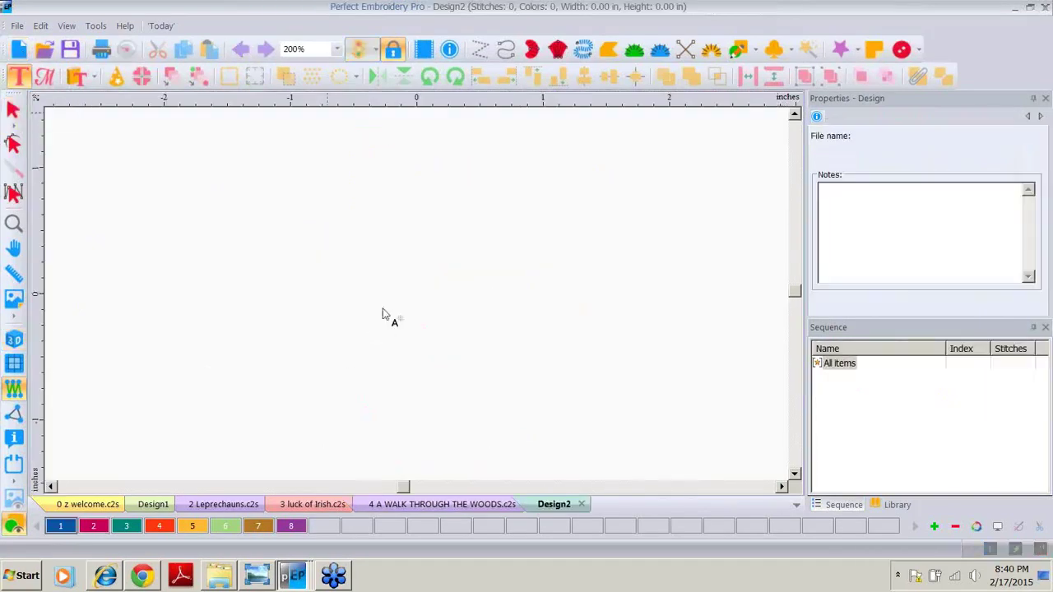
{"action": "left_click", "coordinate": [407, 314]}
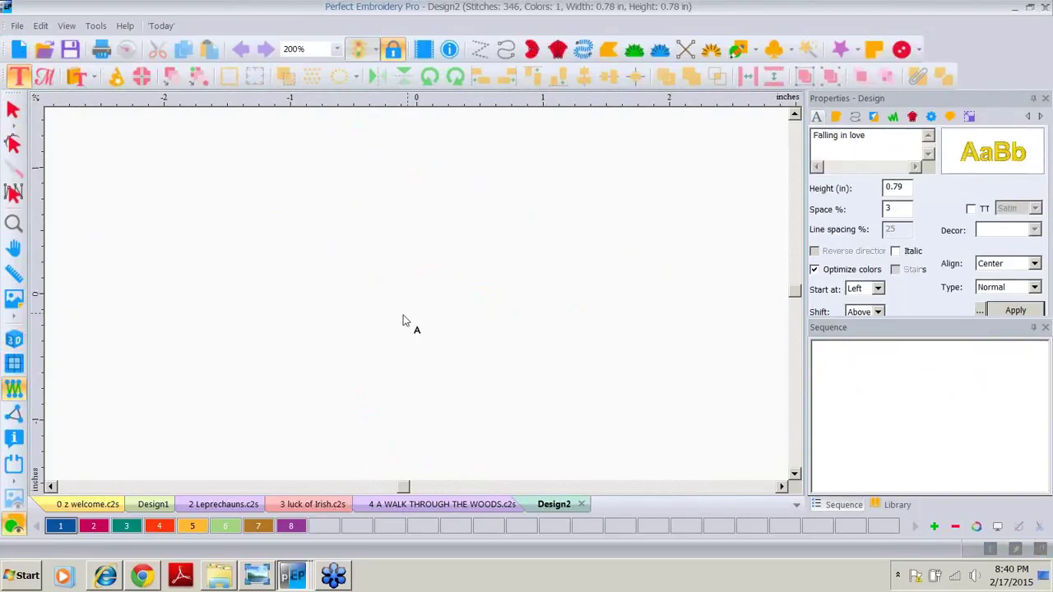
{"action": "type", "text": "A"}
{"action": "key", "text": "Return"}
Replace the letter "A" with "KISS ME", laid out as Circle text, and turn on the 3D stitch view.
{"action": "double_click", "coordinate": [830, 137]}
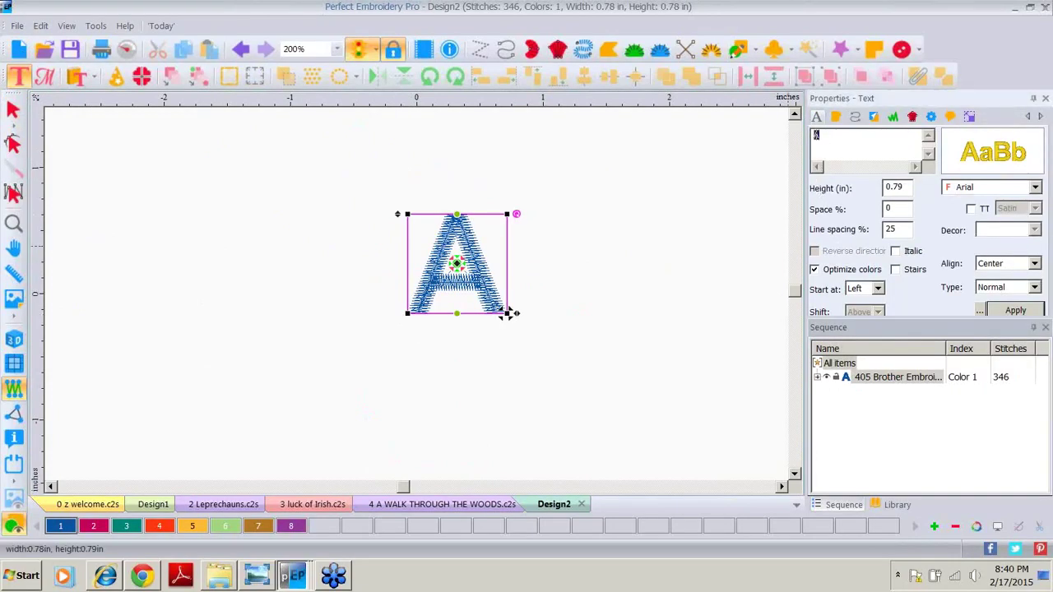
{"action": "key", "text": "Caps_Lock"}
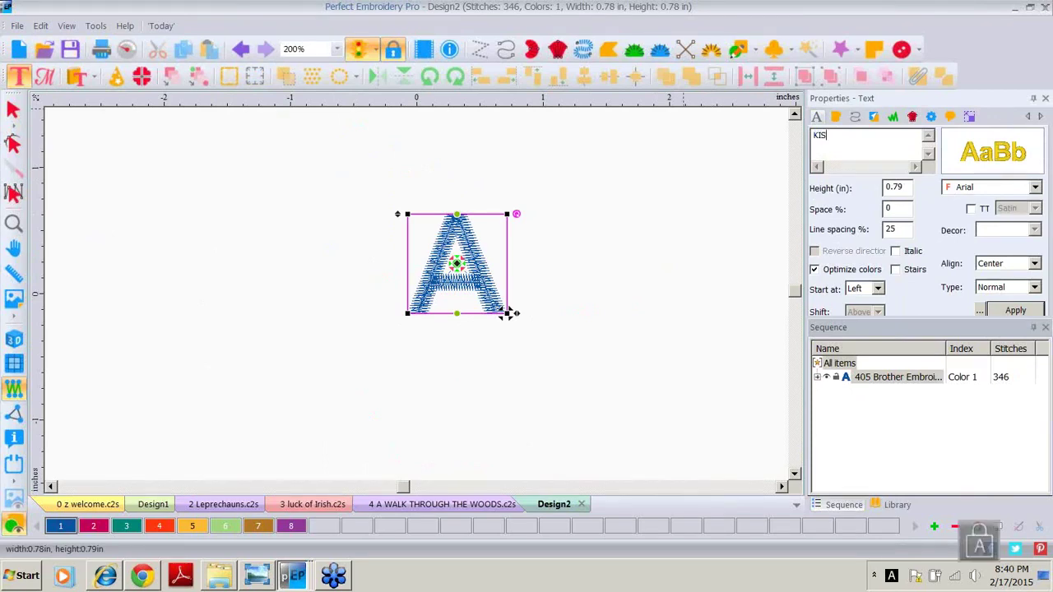
{"action": "type", "text": "KISS ME"}
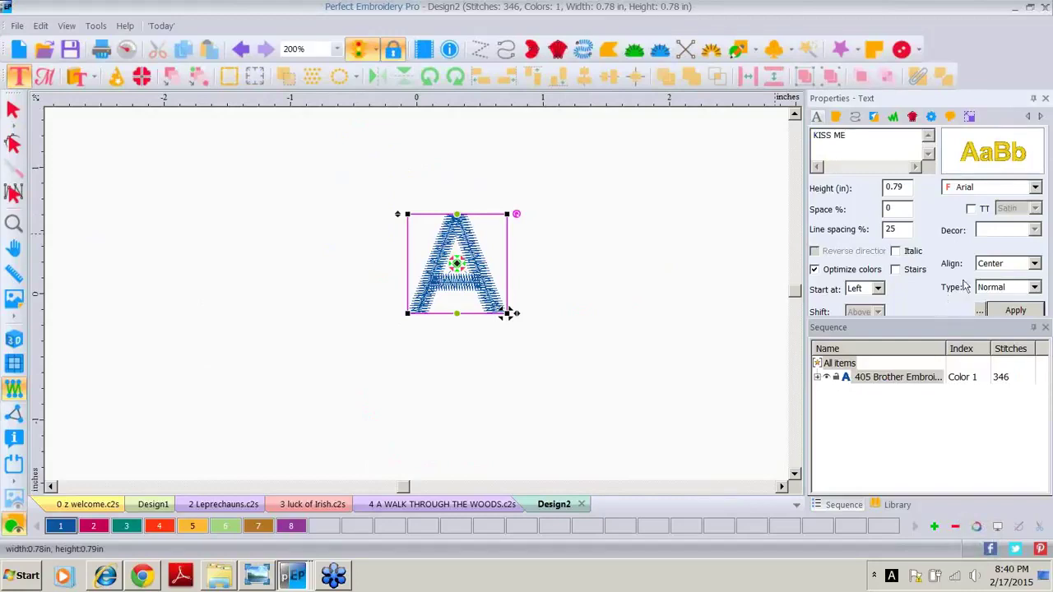
{"action": "left_click", "coordinate": [1033, 287]}
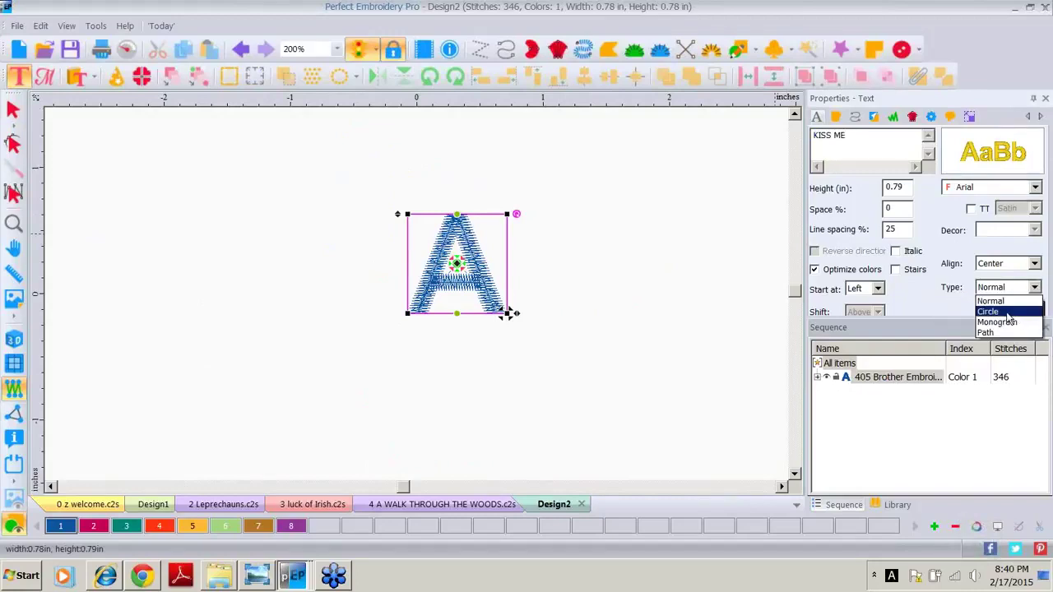
{"action": "left_click", "coordinate": [1007, 313]}
{"action": "left_click", "coordinate": [1009, 310]}
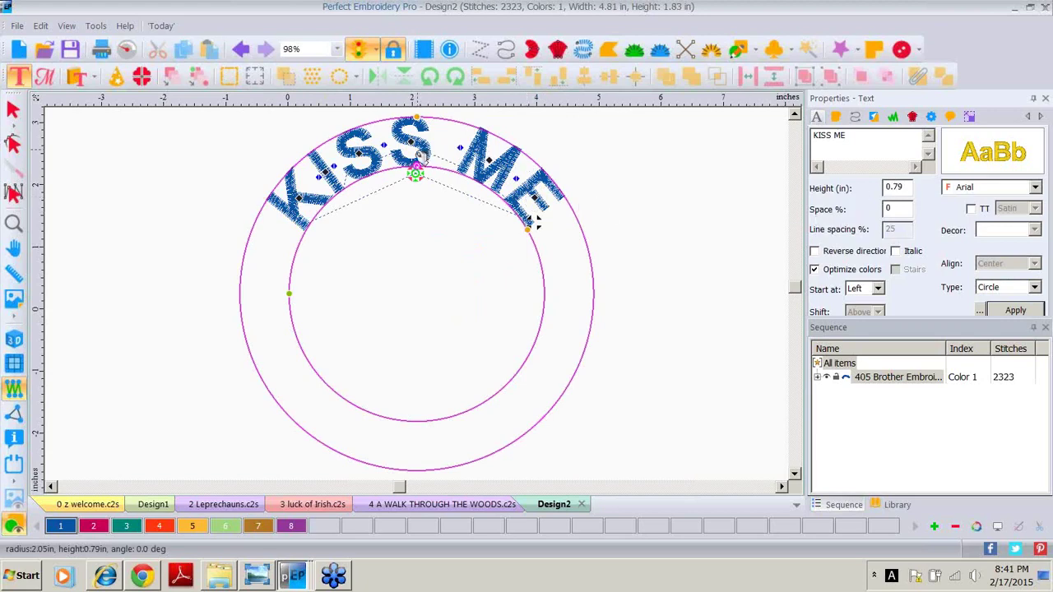
{"action": "left_click", "coordinate": [14, 339]}
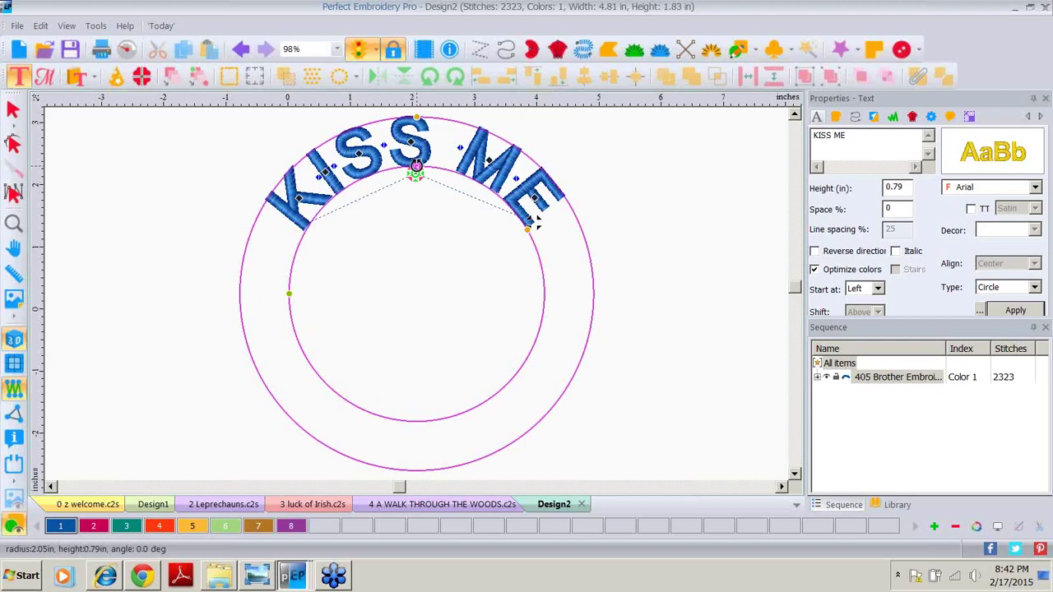
Try shrinking the circle's radius to about 1.16 in and the lettering height to about 0.33 in, undoing each change.
{"action": "left_click_drag", "start_coordinate": [417, 168], "coordinate": [412, 221]}
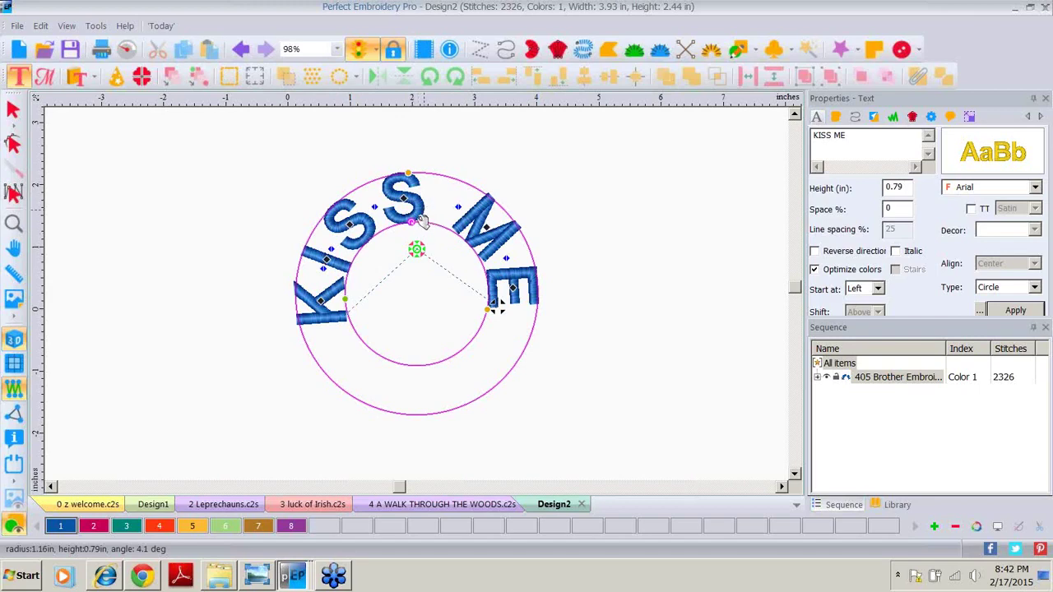
{"action": "left_click", "coordinate": [240, 51]}
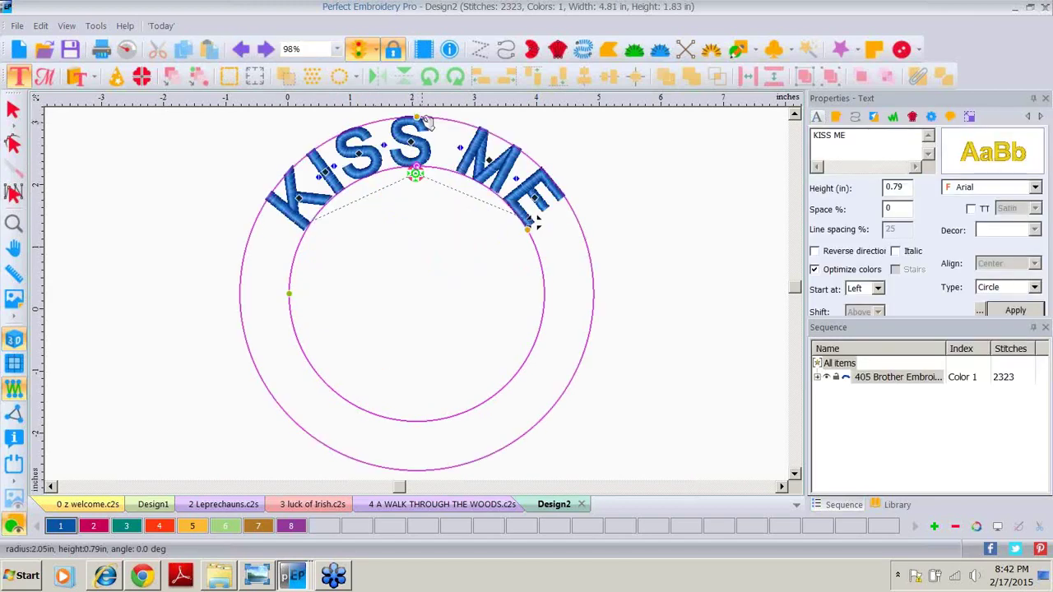
{"action": "left_click_drag", "start_coordinate": [415, 116], "coordinate": [416, 148]}
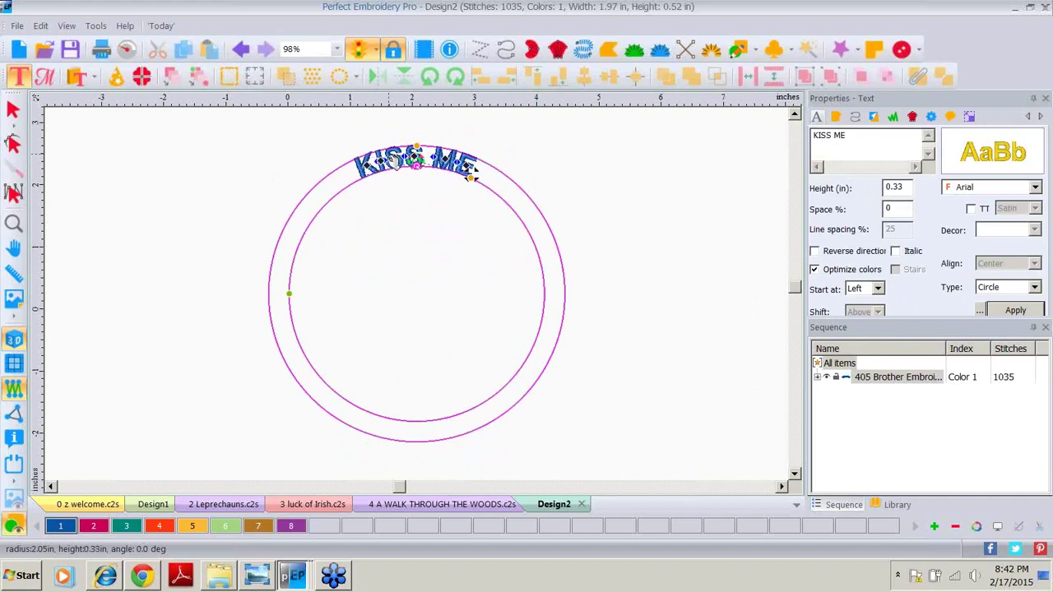
{"action": "left_click", "coordinate": [241, 49]}
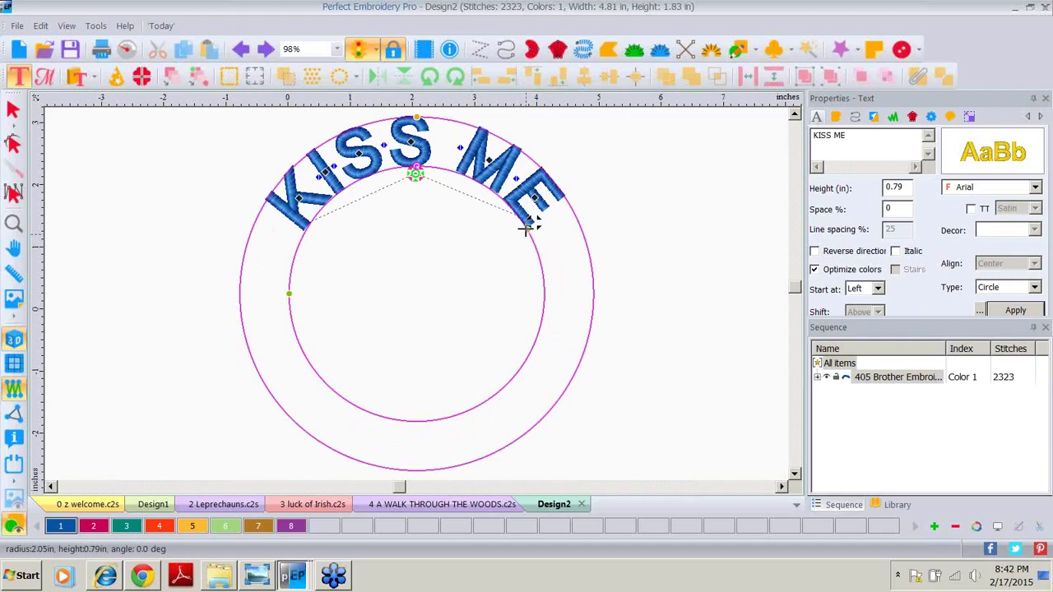
Try spreading "KISS ME" wider around the circle and squeezing the circle into a narrow upright ellipse, undoing each change.
{"action": "left_click_drag", "start_coordinate": [526, 228], "coordinate": [542, 331]}
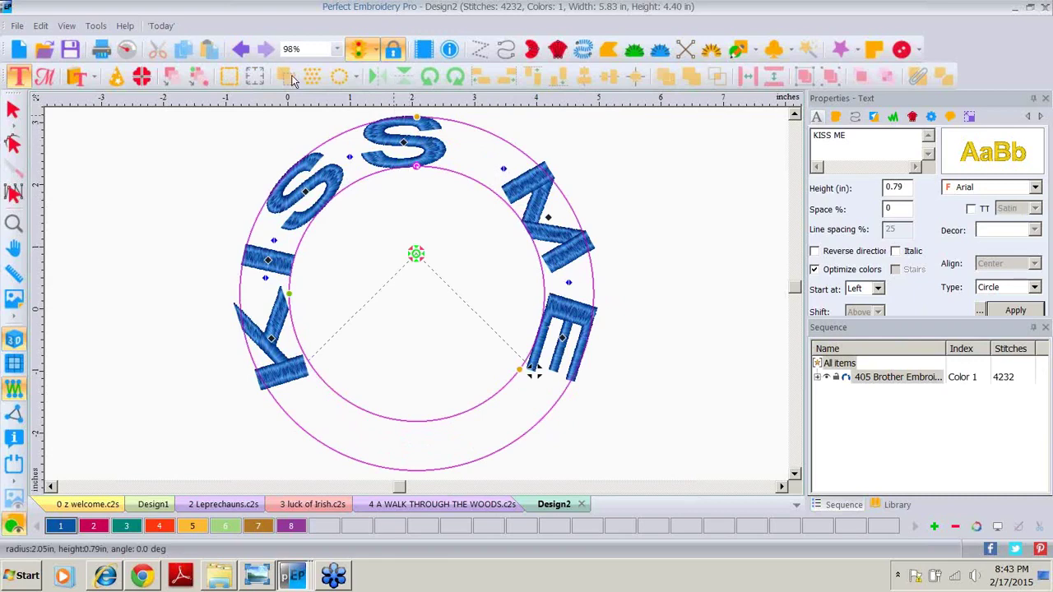
{"action": "left_click", "coordinate": [240, 50]}
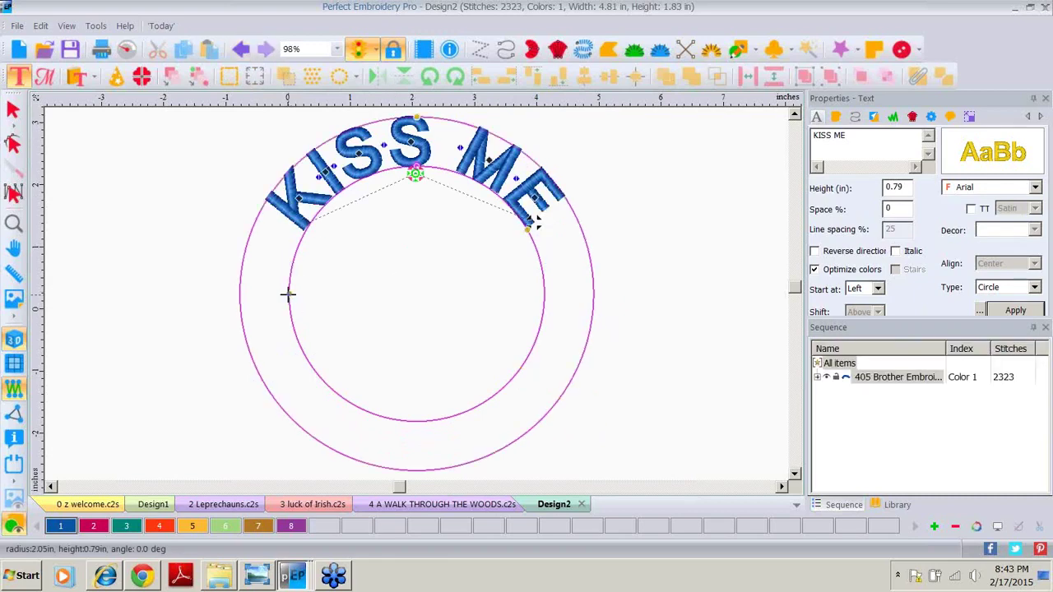
{"action": "left_click_drag", "start_coordinate": [288, 293], "coordinate": [448, 212]}
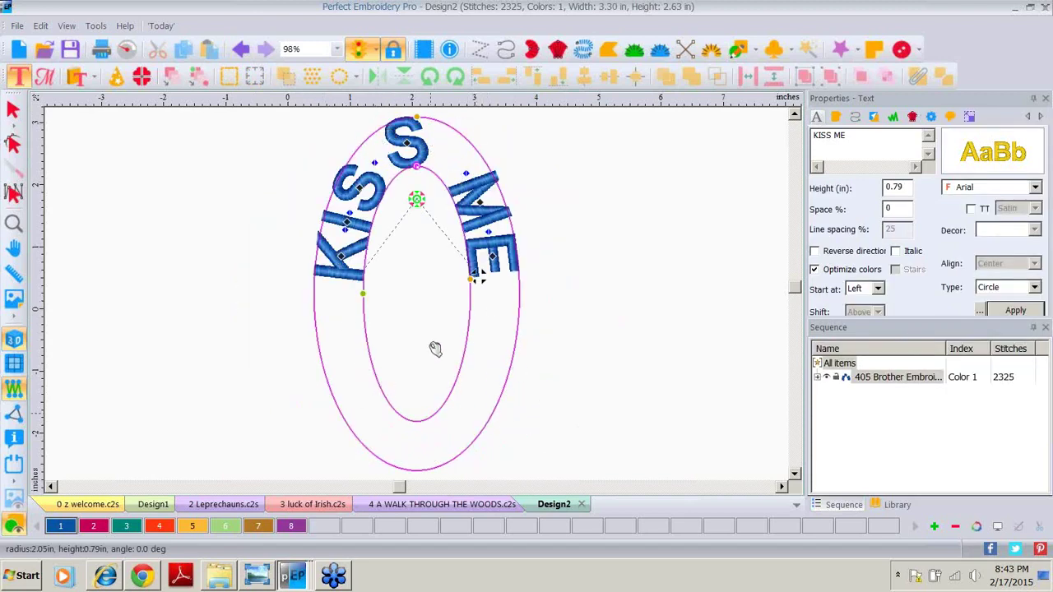
{"action": "left_click", "coordinate": [239, 51]}
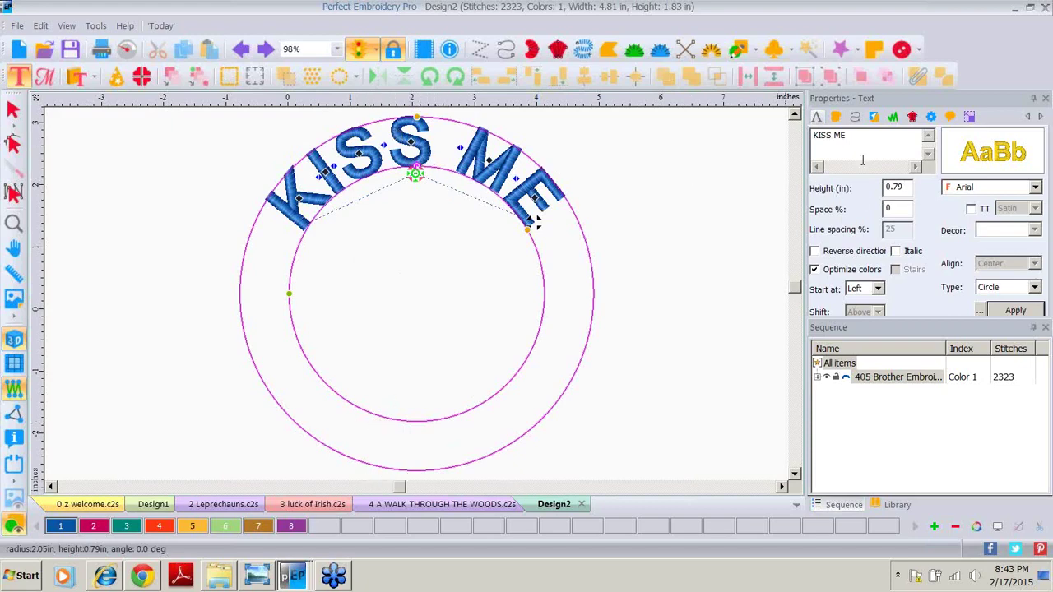
Try reversing the direction of the circular "KISS ME" text and restore its original direction.
{"action": "left_click", "coordinate": [815, 252]}
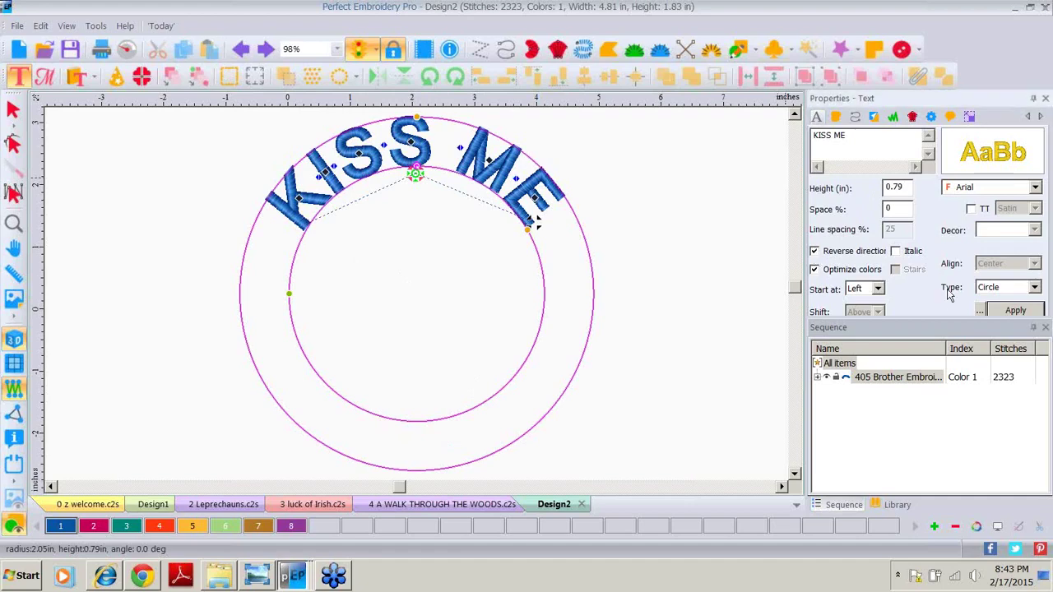
{"action": "left_click", "coordinate": [1011, 313]}
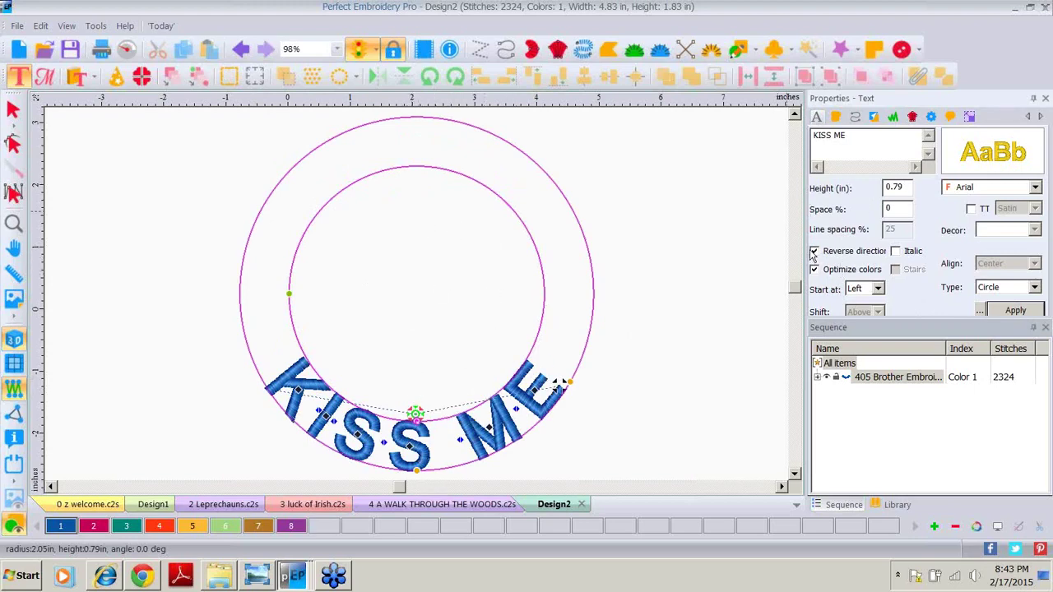
{"action": "left_click", "coordinate": [995, 311]}
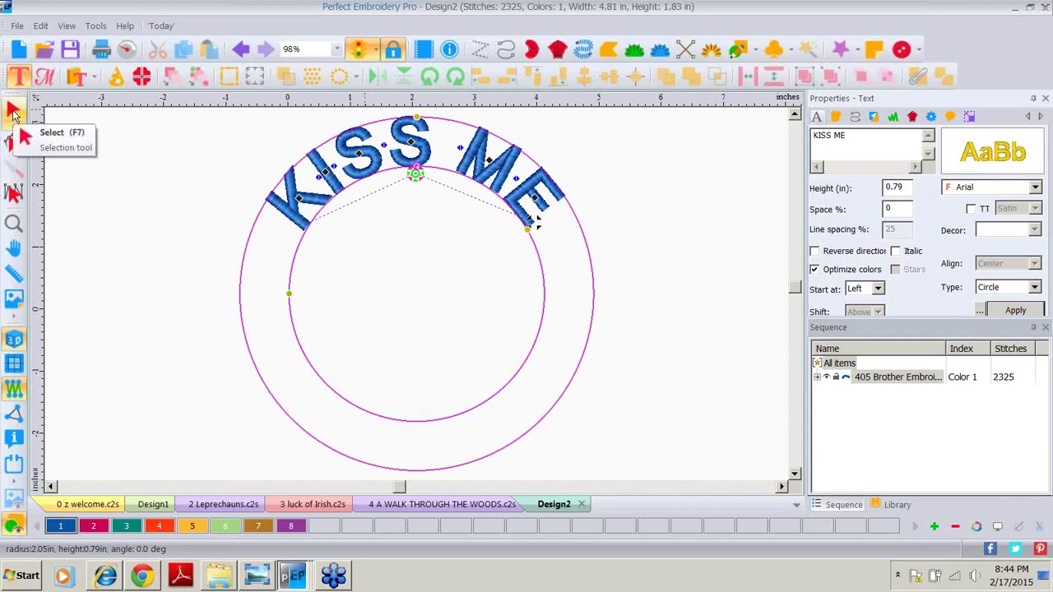
Select the arched "KISS ME" text and paste a copy of it in place.
{"action": "left_click", "coordinate": [13, 109]}
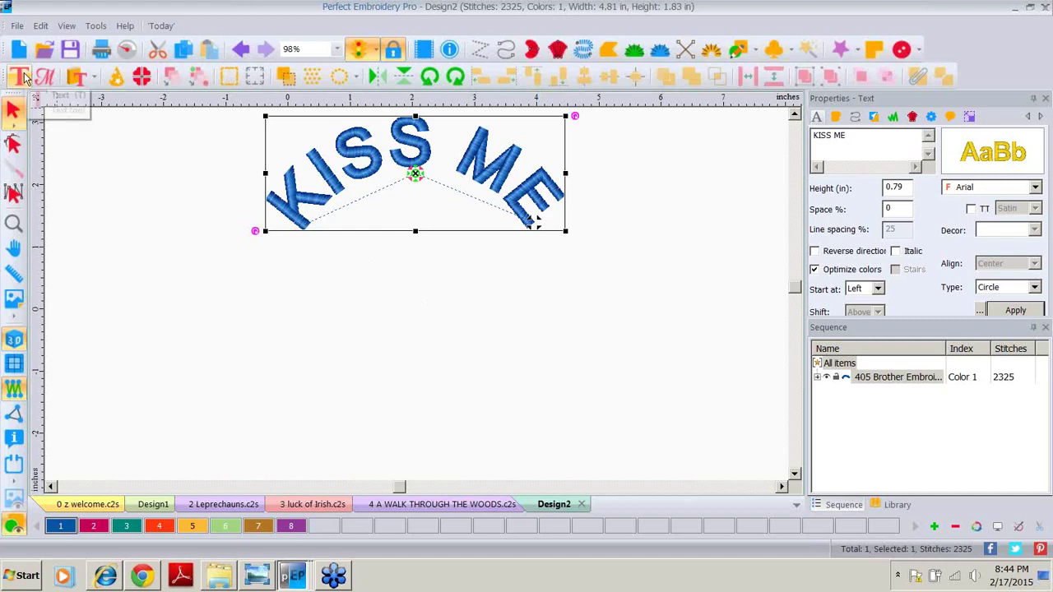
{"action": "right_click", "coordinate": [411, 153]}
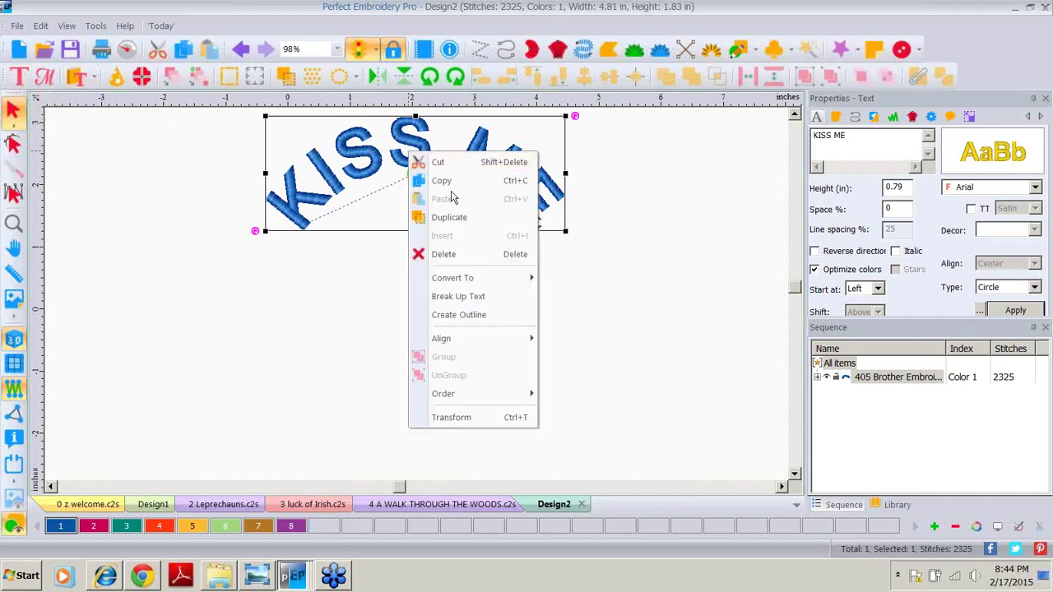
{"action": "left_click", "coordinate": [444, 181]}
{"action": "right_click", "coordinate": [423, 148]}
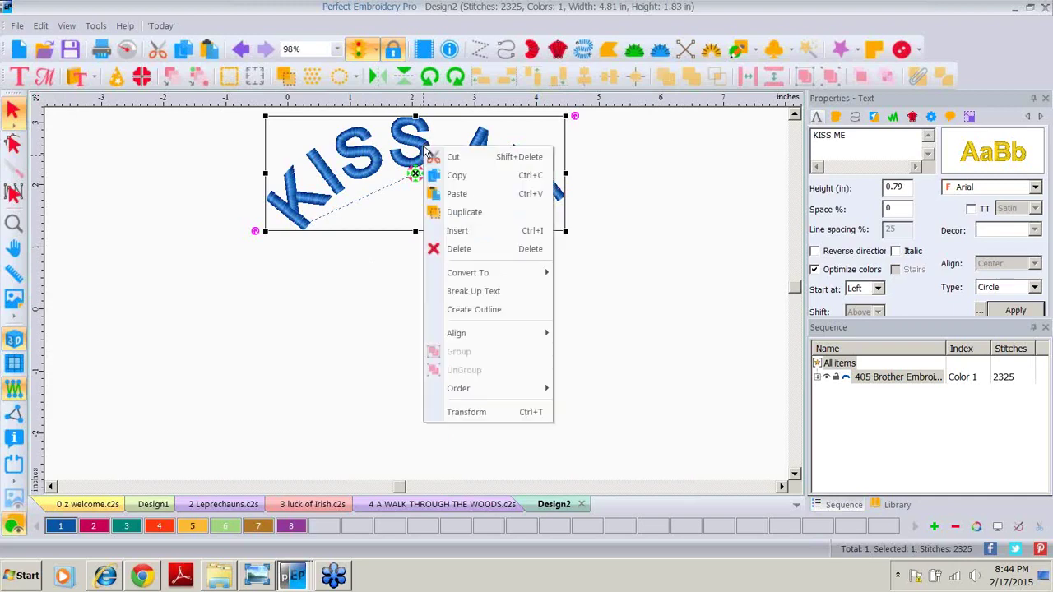
{"action": "left_click", "coordinate": [458, 195]}
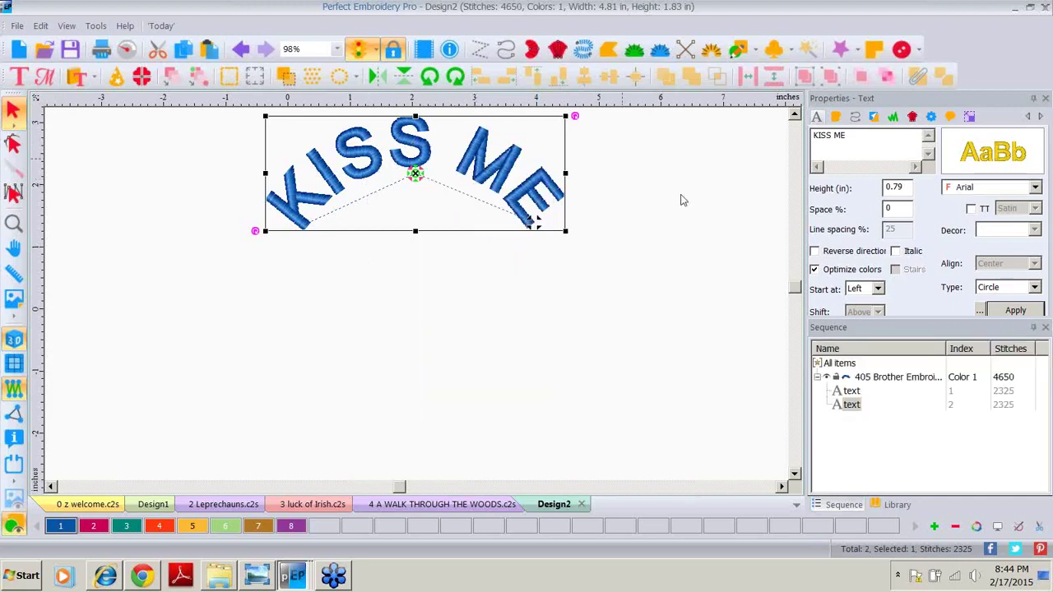
Reverse the pasted copy's direction, change its wording to "I'M IRISH", and select it with the Text tool.
{"action": "left_click", "coordinate": [813, 252]}
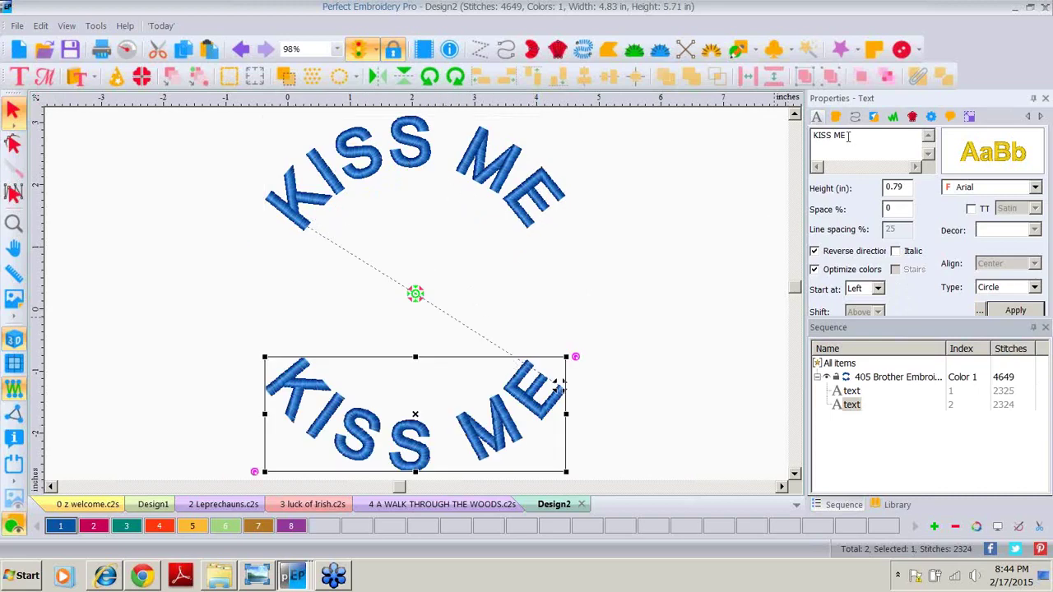
{"action": "left_click_drag", "start_coordinate": [839, 137], "coordinate": [812, 138]}
{"action": "type", "text": "I'M IRISH"}
{"action": "left_click", "coordinate": [1006, 313]}
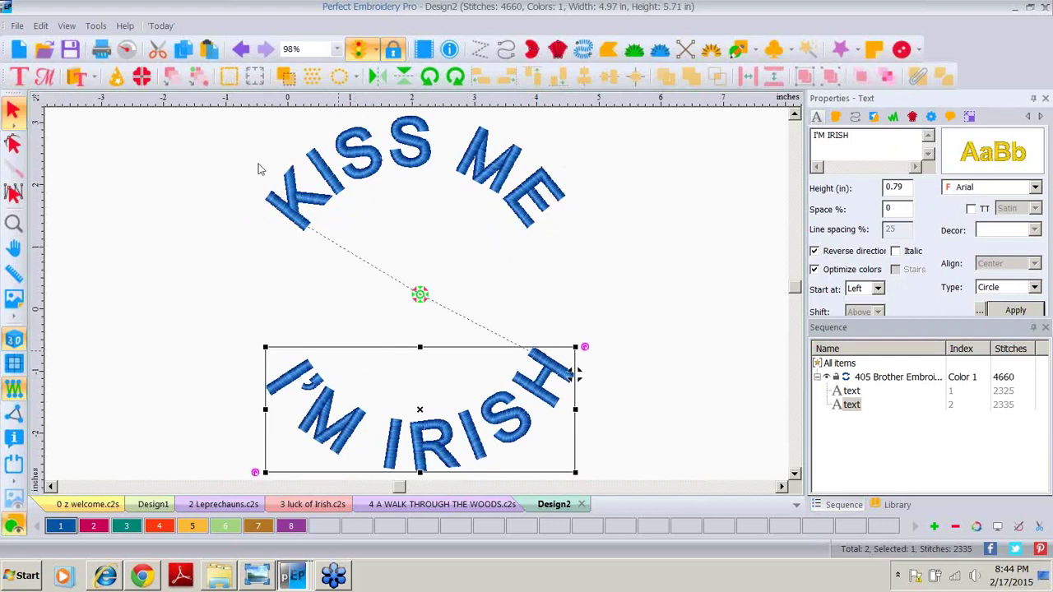
{"action": "left_click", "coordinate": [18, 76]}
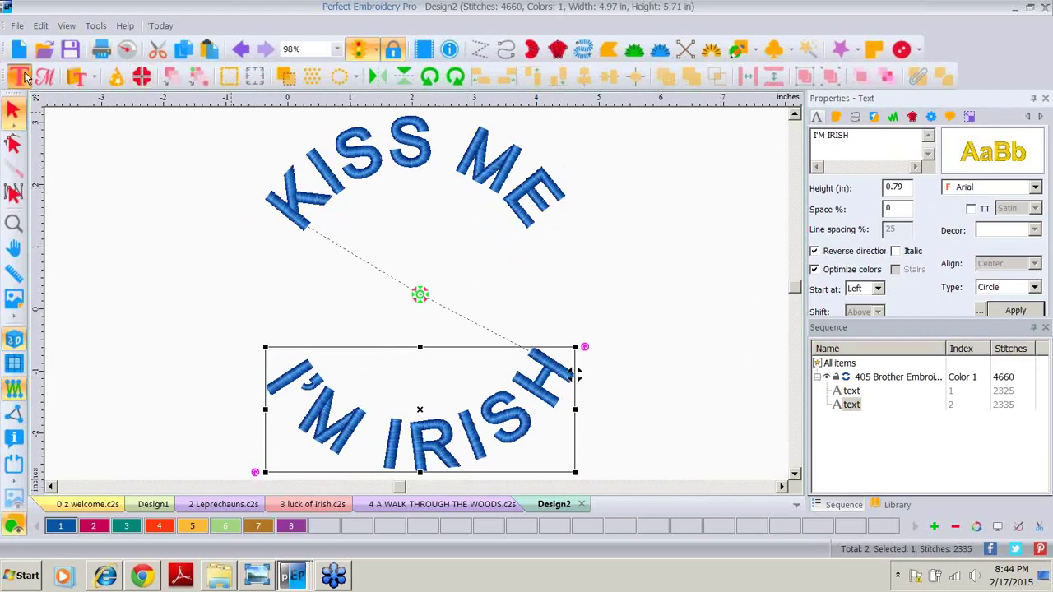
{"action": "left_click", "coordinate": [364, 416]}
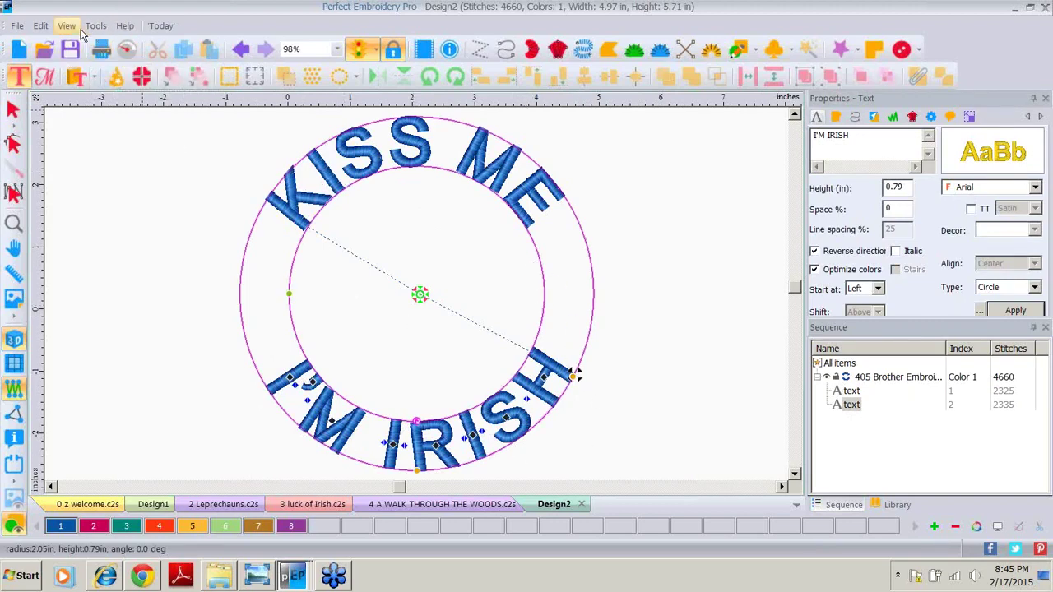
Insert the Shamrock applique shape from the catalog into the design.
{"action": "left_click", "coordinate": [94, 77]}
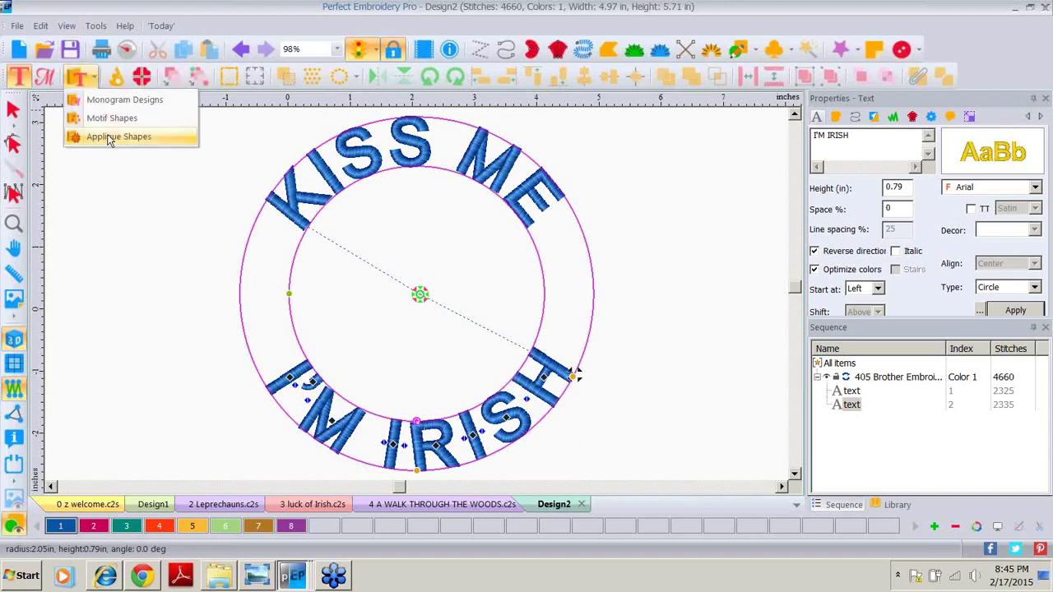
{"action": "left_click", "coordinate": [108, 135]}
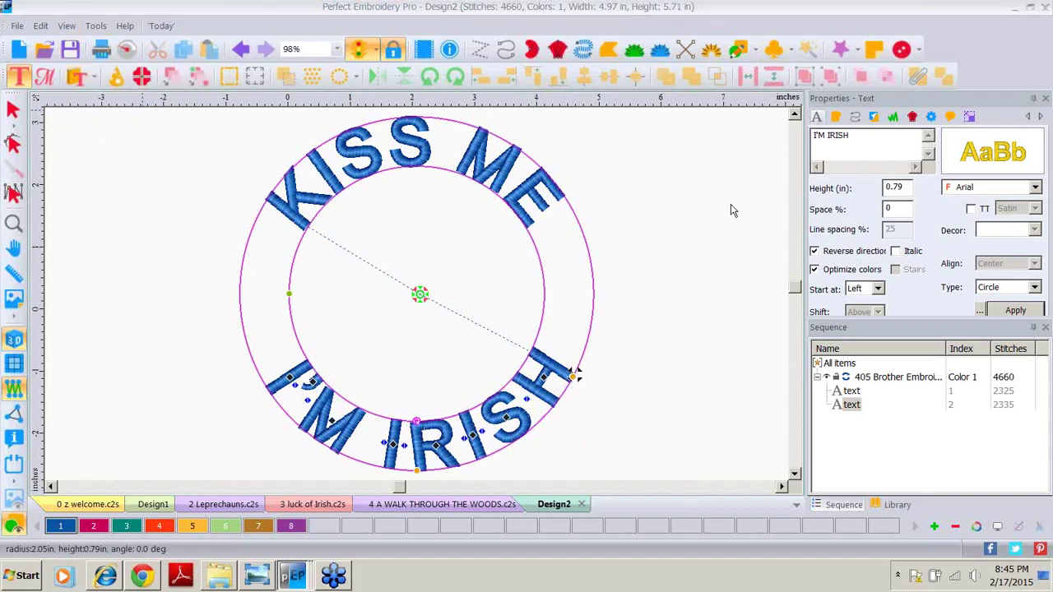
{"action": "scroll", "coordinate": [818, 163], "scroll_direction": "down", "scroll_amount": 1}
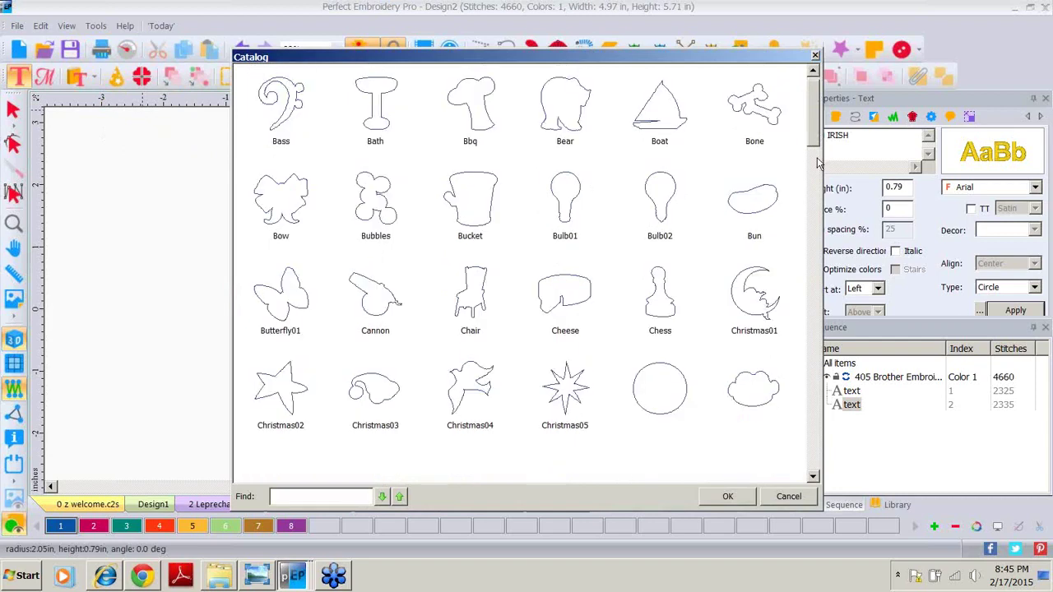
{"action": "scroll", "coordinate": [818, 163], "scroll_direction": "down", "scroll_amount": 15}
{"action": "left_click", "coordinate": [274, 319]}
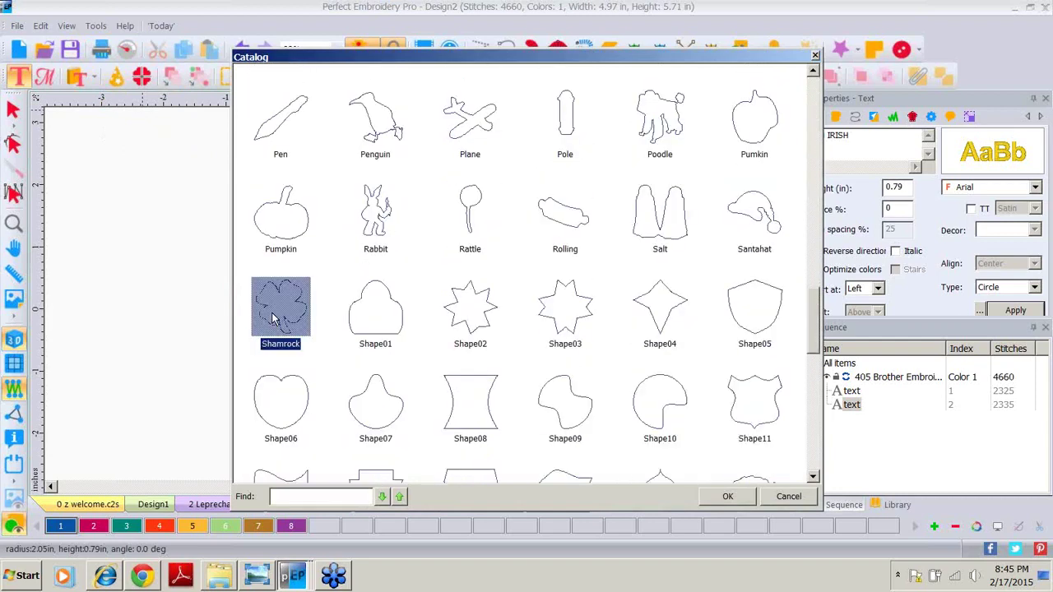
{"action": "double_click", "coordinate": [274, 319]}
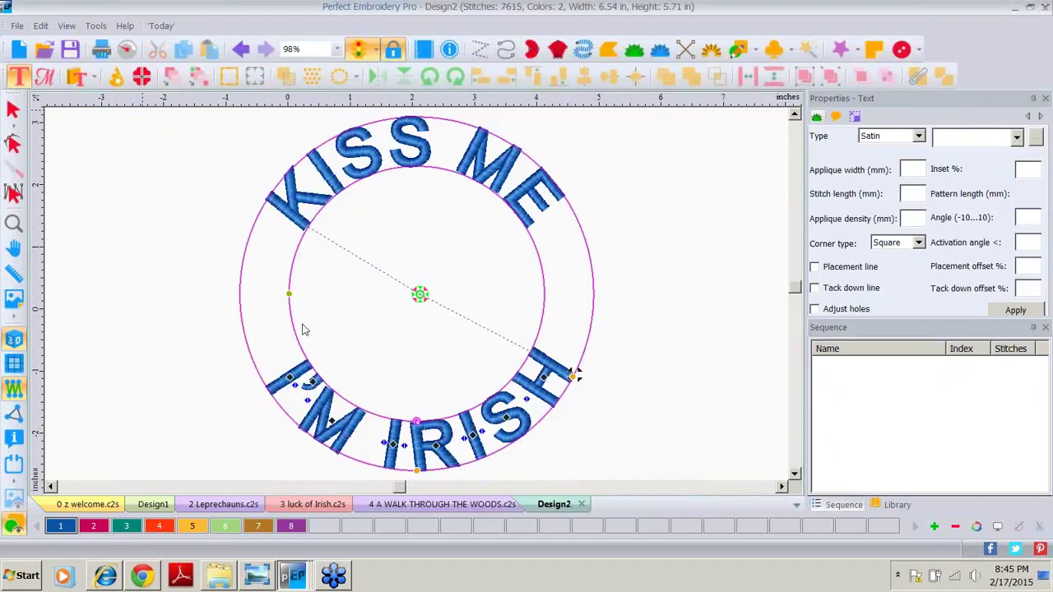
{"action": "left_click", "coordinate": [169, 434]}
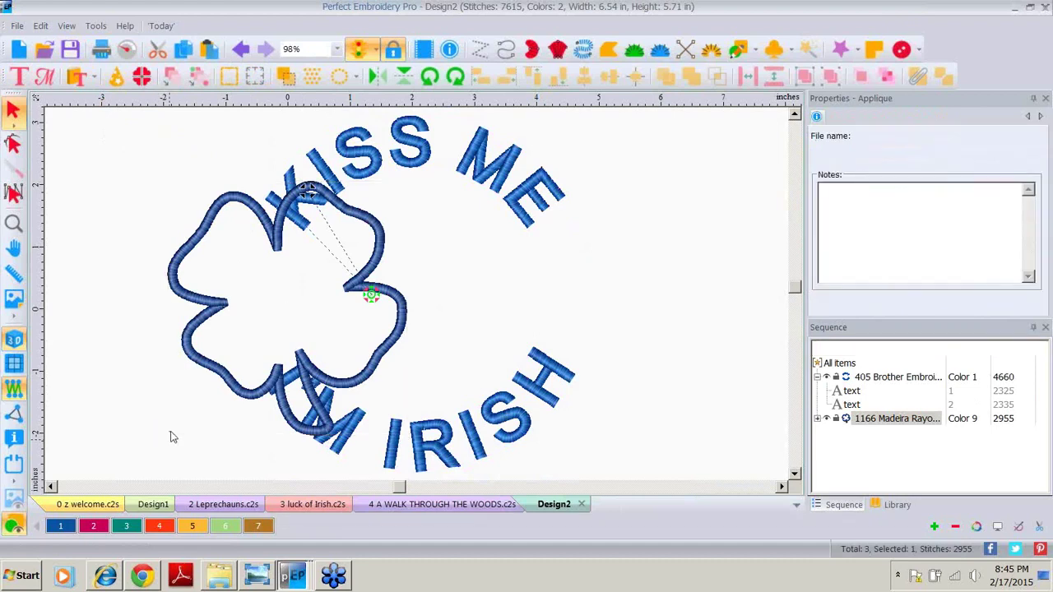
Scale the shamrock applique down proportionally to about 57%, roughly 2.20 in wide and 2.33 in high.
{"action": "left_click", "coordinate": [195, 370]}
{"action": "left_click_drag", "start_coordinate": [160, 433], "coordinate": [308, 285]}
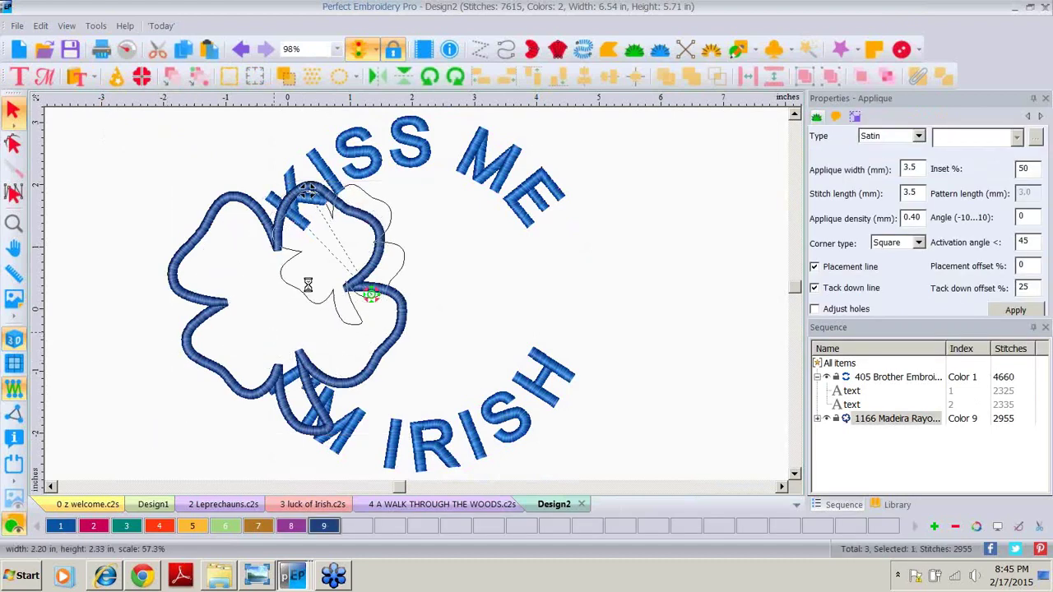
{"action": "left_click", "coordinate": [363, 265]}
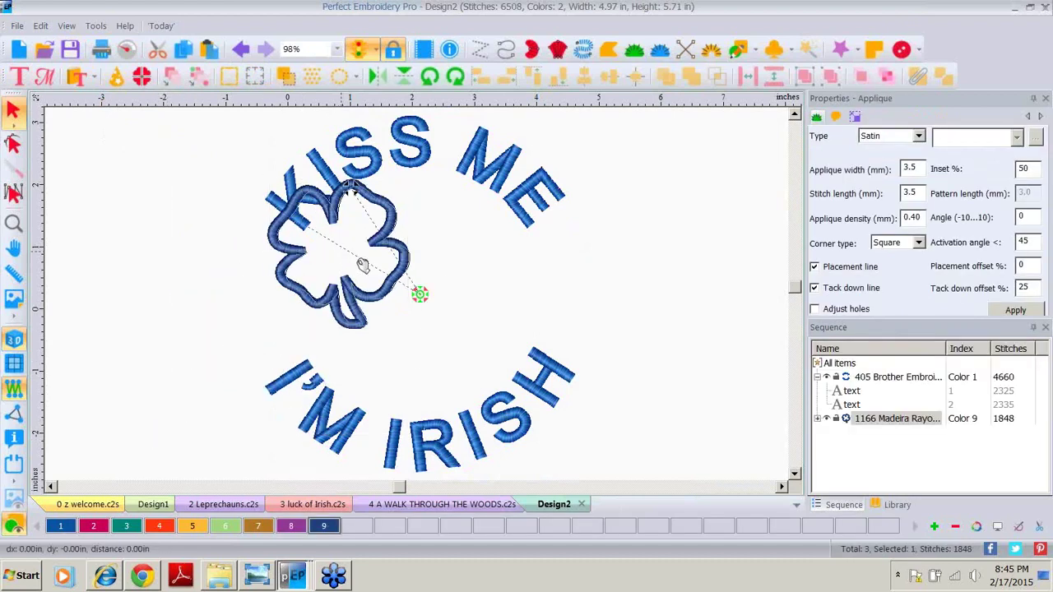
Centre the shamrock between the two text arcs, recolour it with palette colour 3 (Teal Green), and deselect it.
{"action": "left_click_drag", "start_coordinate": [362, 265], "coordinate": [445, 306]}
{"action": "left_click", "coordinate": [134, 527]}
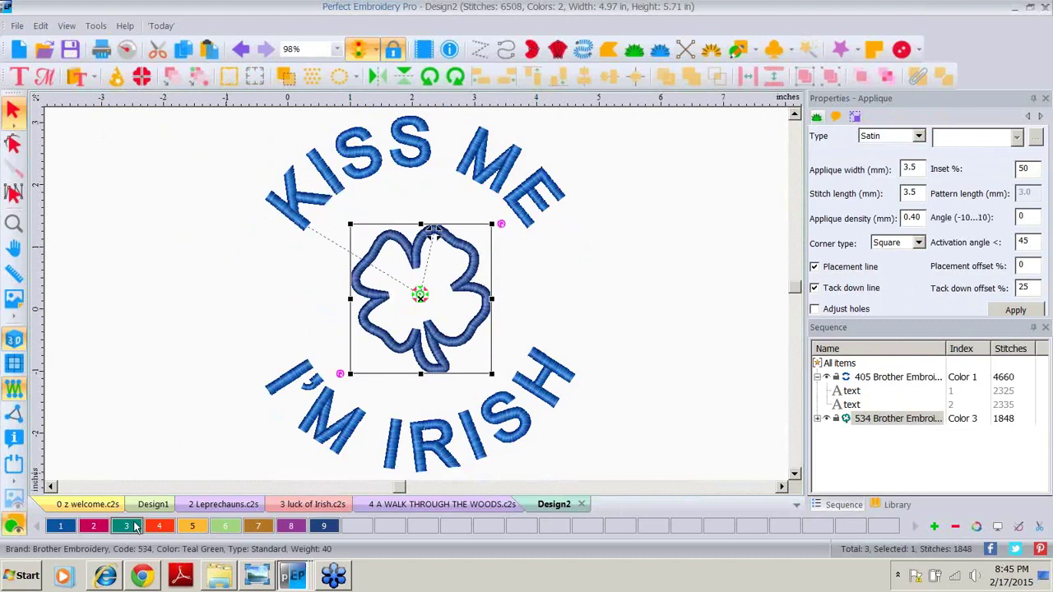
{"action": "left_click", "coordinate": [576, 267]}
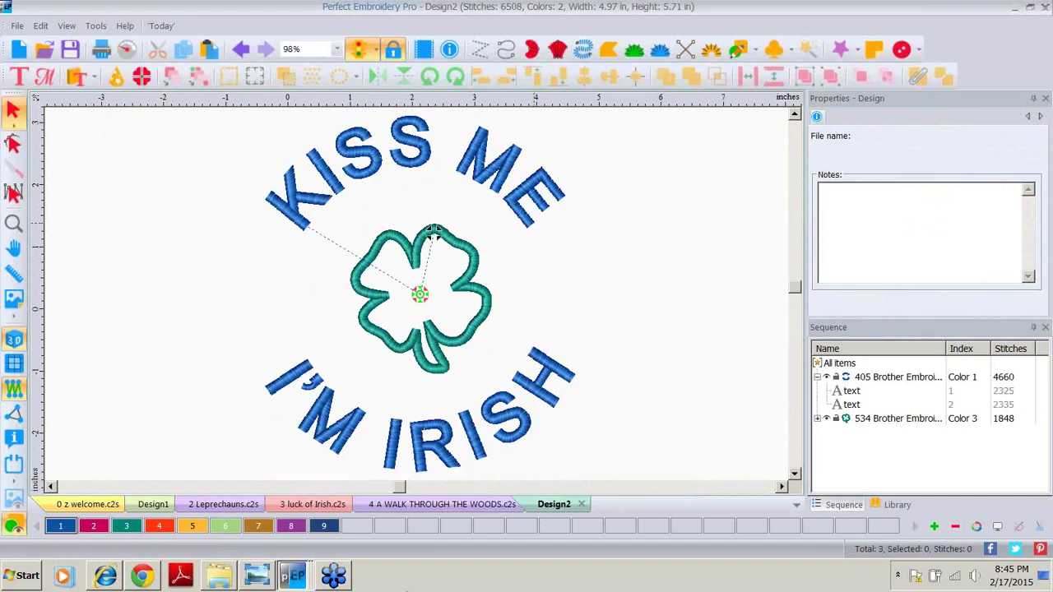
Open the design file 0 Word Fun.c2s from the February folder.
{"action": "left_click", "coordinate": [44, 51]}
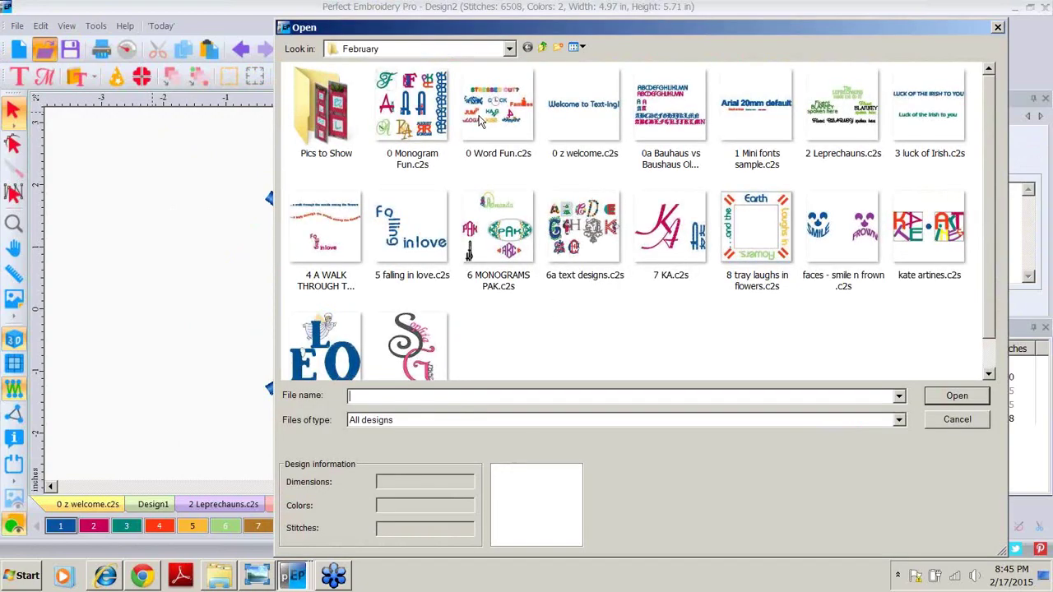
{"action": "left_click", "coordinate": [484, 117]}
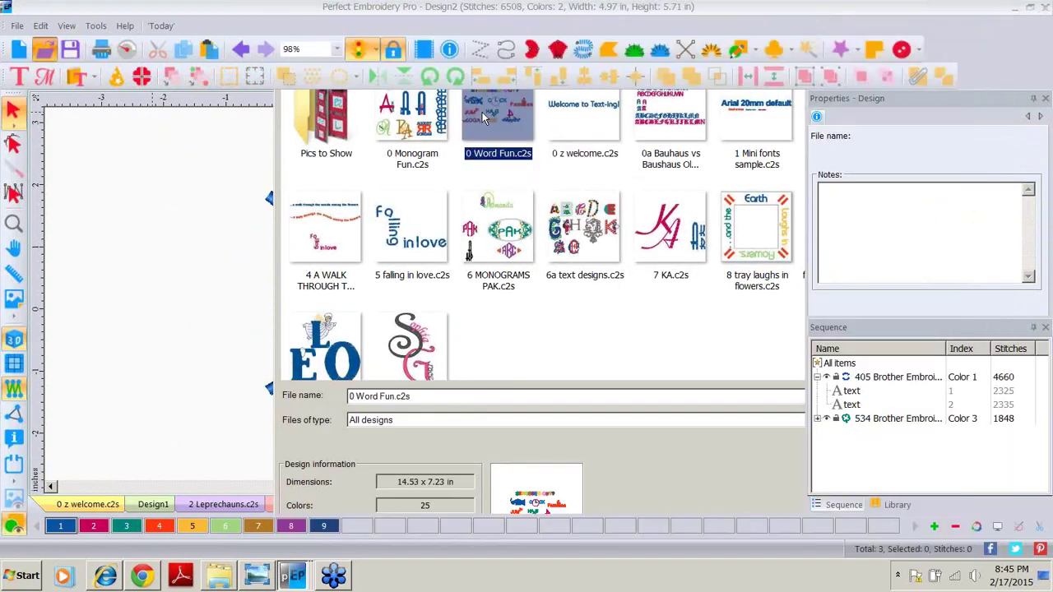
{"action": "double_click", "coordinate": [485, 119]}
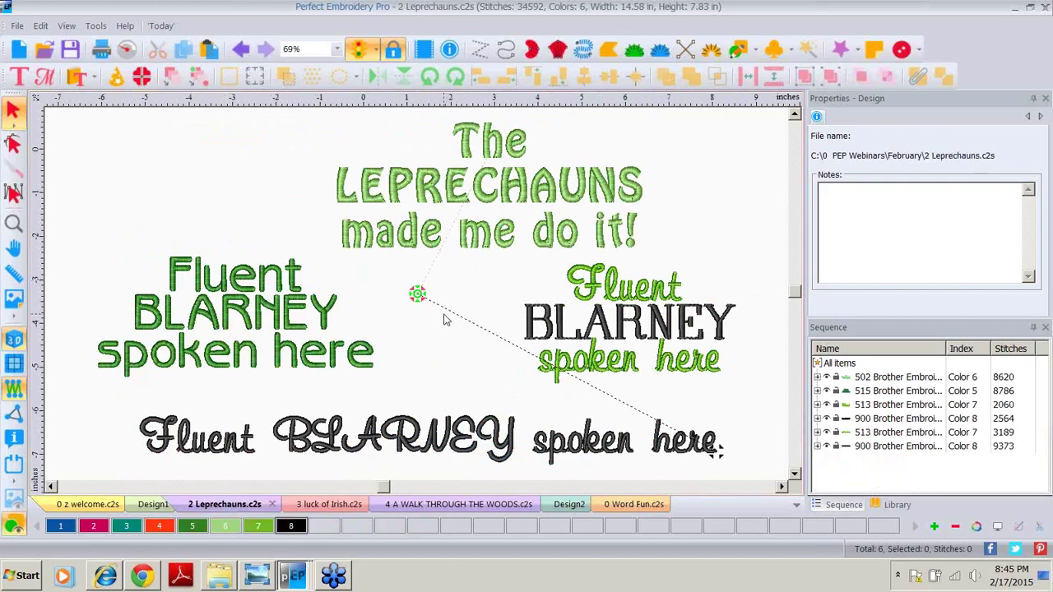
Play the stitch-out simulation of the 2 Leprechauns.c2s design at a faster speed, and close it partway through the LEPRECHAUNS lettering.
{"action": "left_click", "coordinate": [523, 187]}
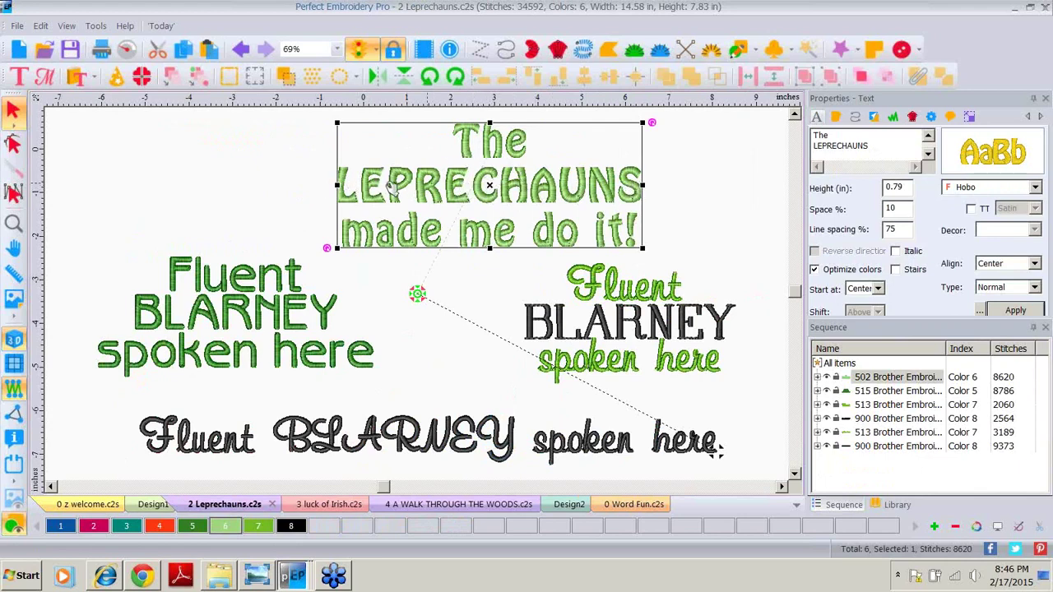
{"action": "left_click", "coordinate": [128, 50]}
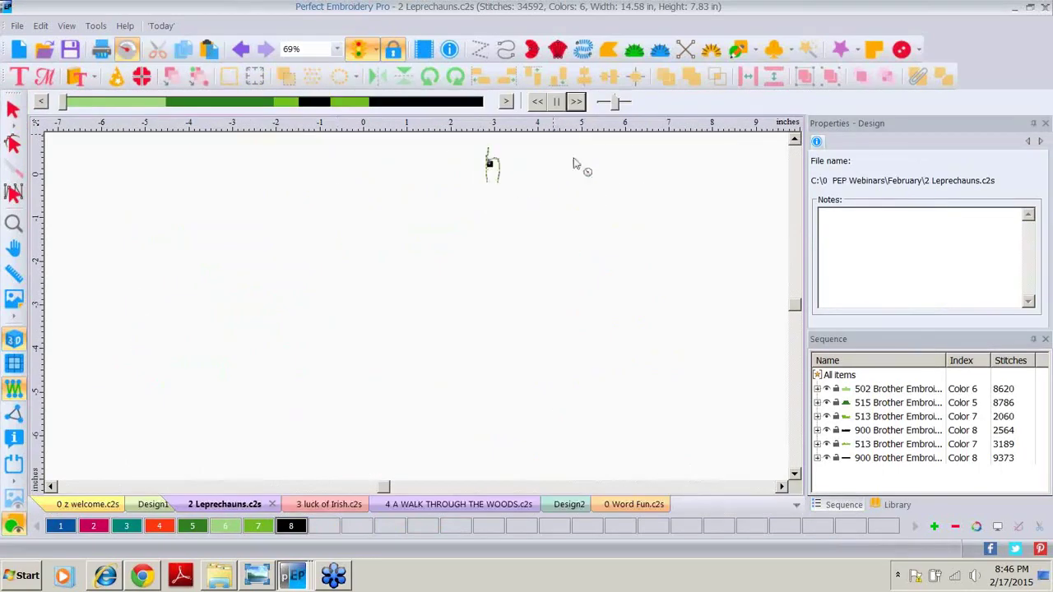
{"action": "left_click_drag", "start_coordinate": [615, 101], "coordinate": [627, 101]}
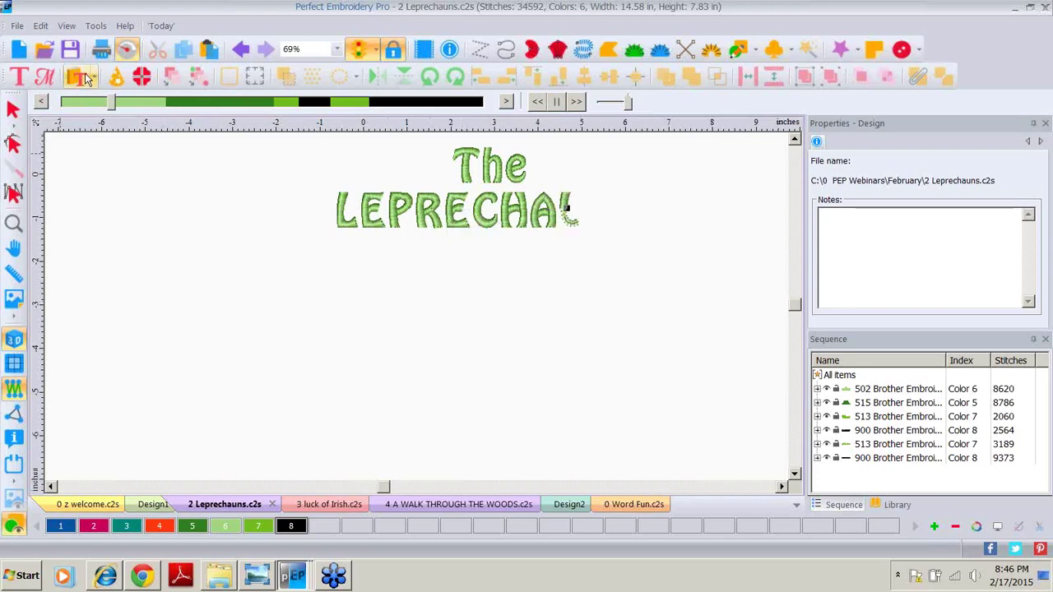
{"action": "left_click", "coordinate": [126, 50]}
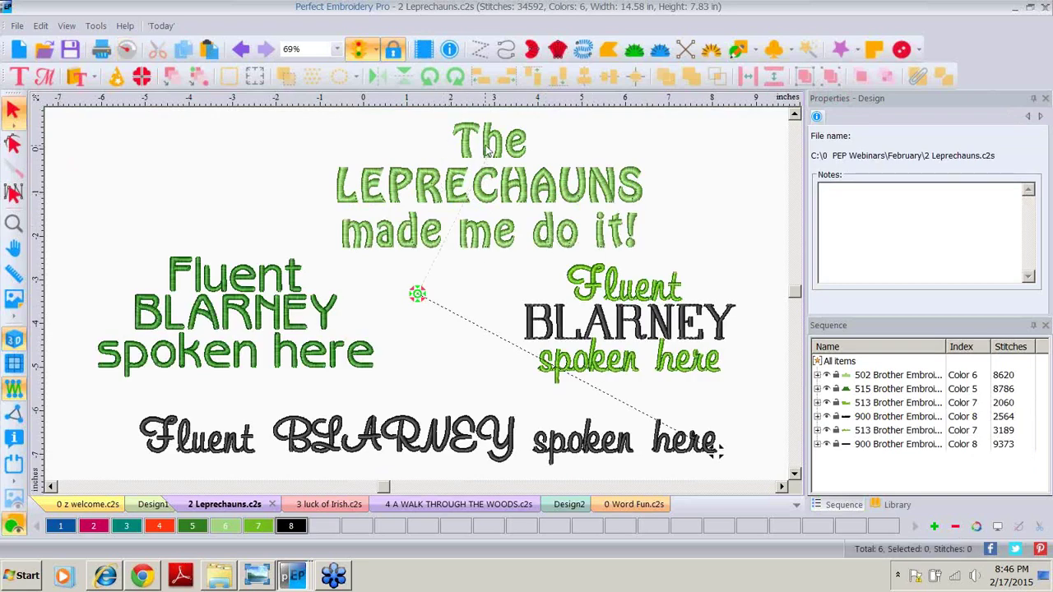
Add a semicolon after LEPRECHAUNS in the three-line "made me do it!" text and apply the new wording.
{"action": "left_click", "coordinate": [481, 187]}
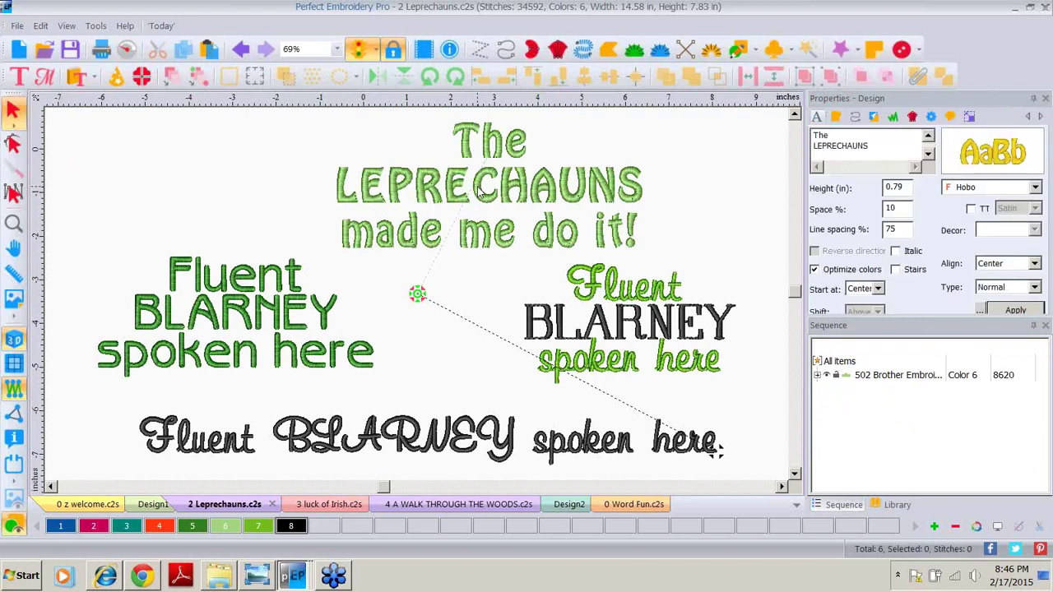
{"action": "left_click", "coordinate": [601, 189]}
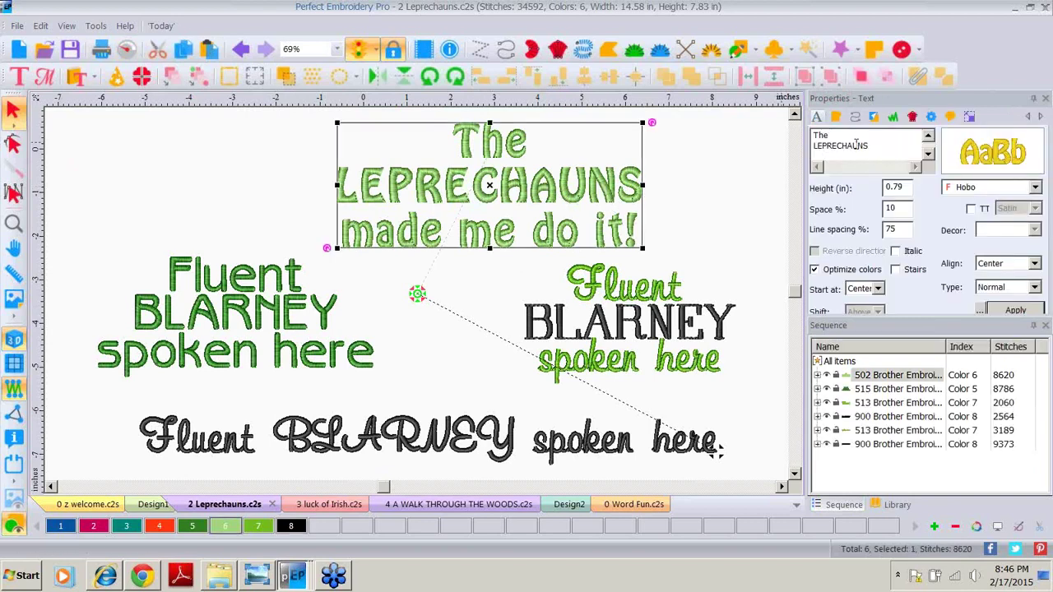
{"action": "left_click", "coordinate": [869, 145]}
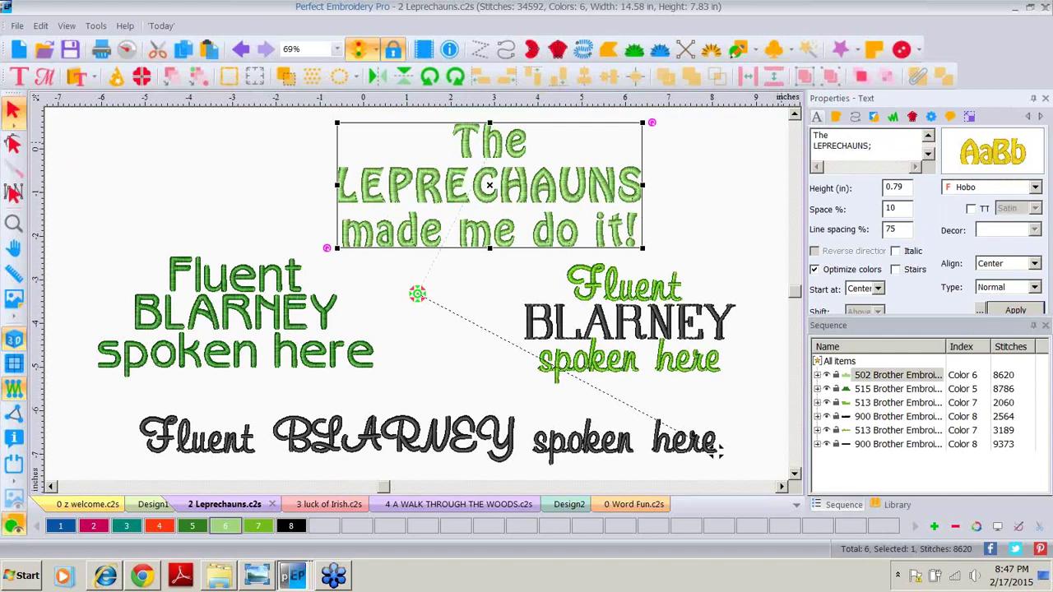
{"action": "left_click", "coordinate": [1012, 312]}
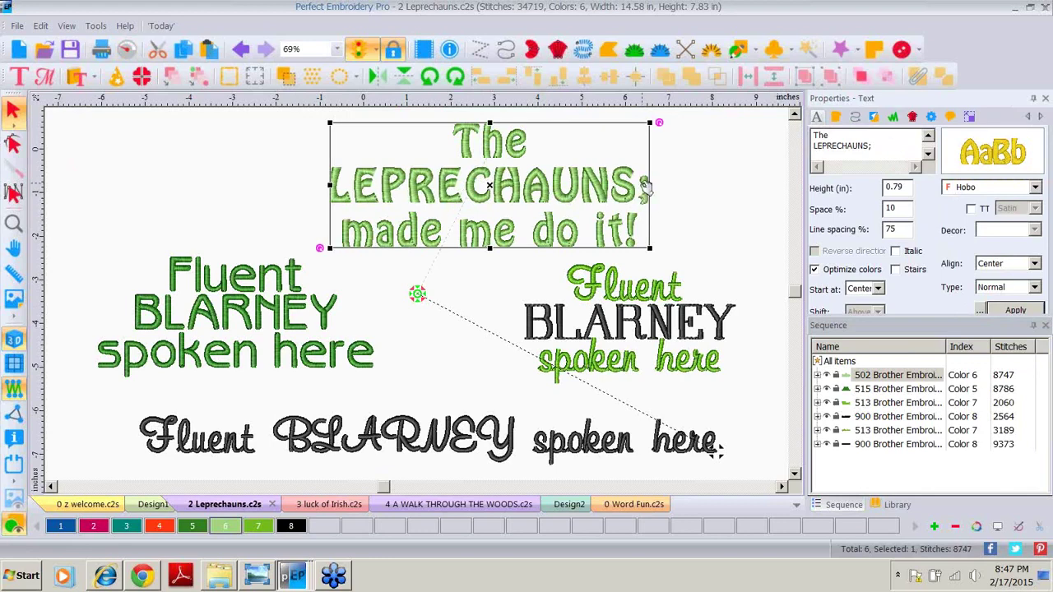
Change the font of the three-line LEPRECHAUNS text to Impact and apply it.
{"action": "mouse_move", "coordinate": [1011, 158]}
{"action": "mouse_move", "coordinate": [973, 133]}
{"action": "left_click", "coordinate": [1034, 188]}
{"action": "left_click", "coordinate": [984, 215]}
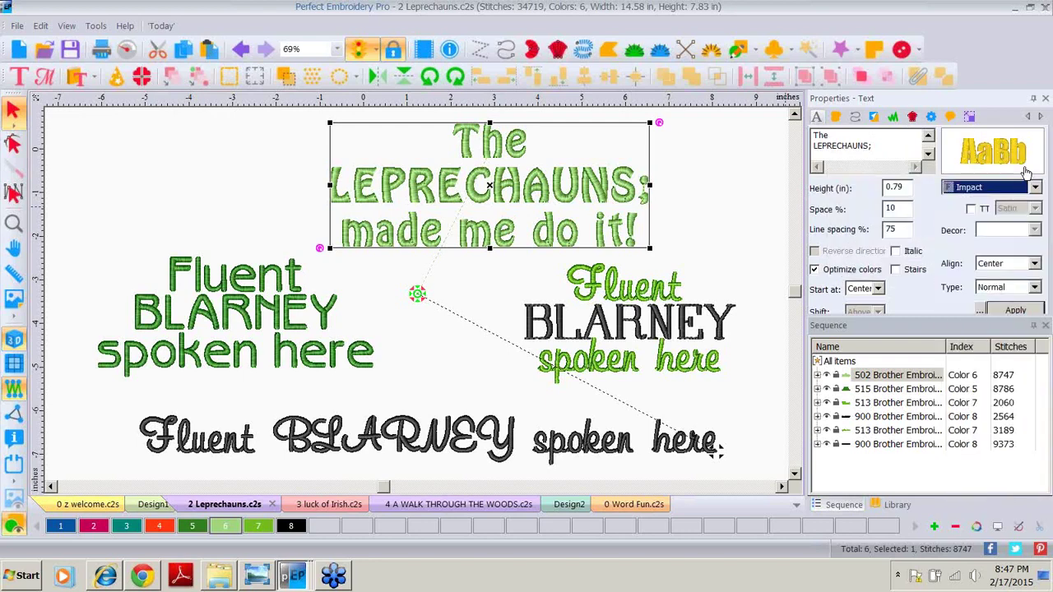
{"action": "left_click", "coordinate": [1010, 310]}
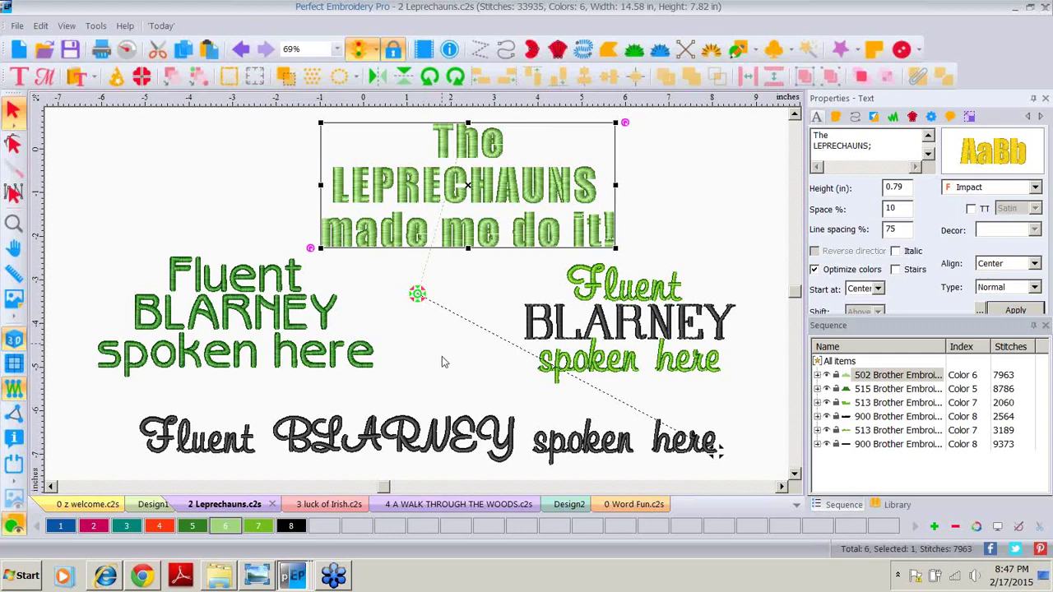
Switch the LEPRECHAUNS text's underlay from Parallel and Center Line to Contour and Perpendicular, and apply it.
{"action": "left_click", "coordinate": [855, 121]}
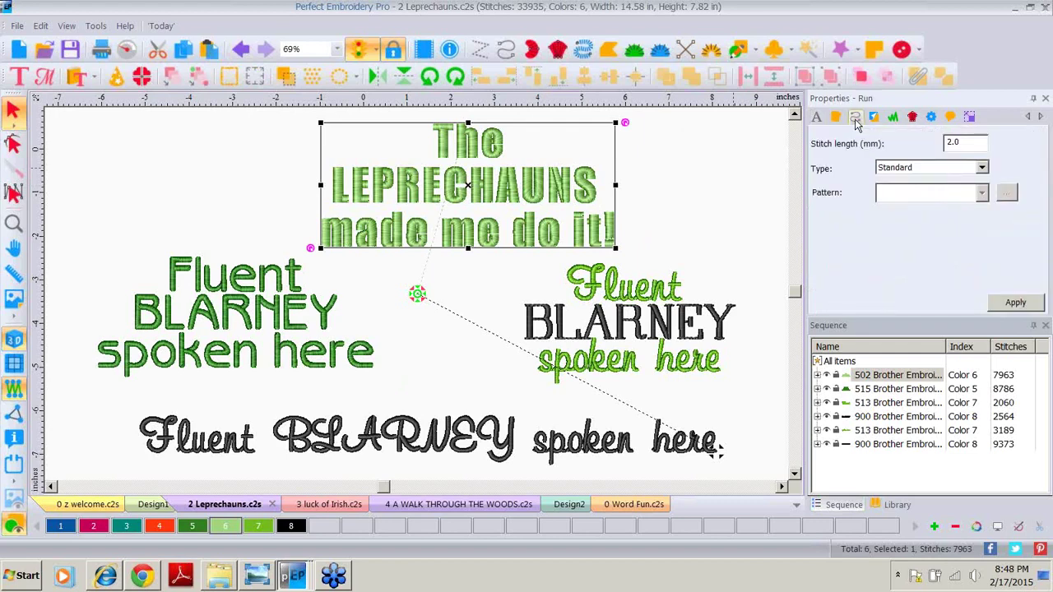
{"action": "left_click", "coordinate": [874, 117]}
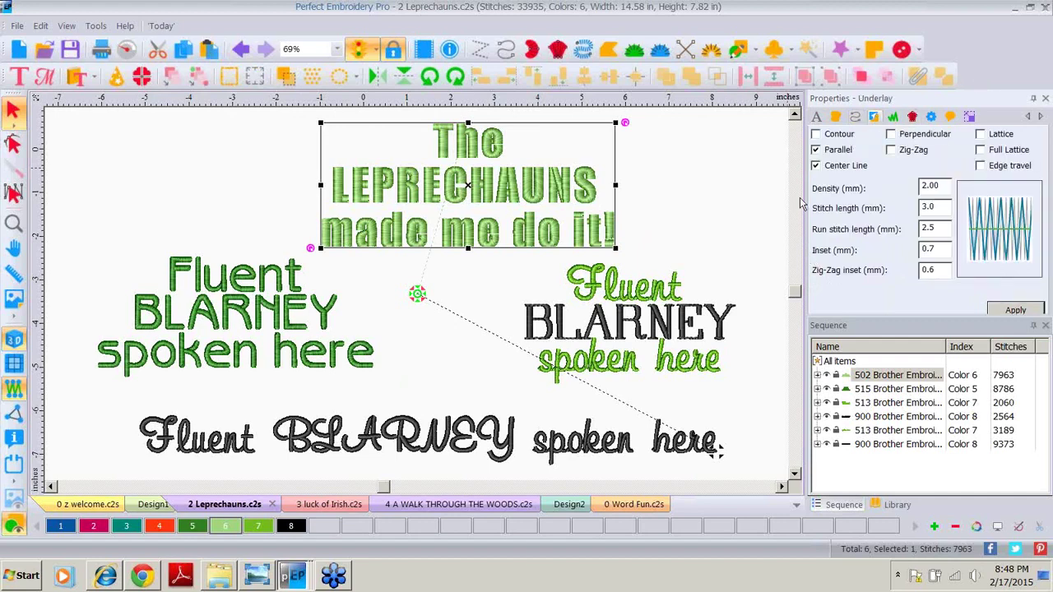
{"action": "left_click", "coordinate": [816, 150]}
{"action": "left_click", "coordinate": [816, 134]}
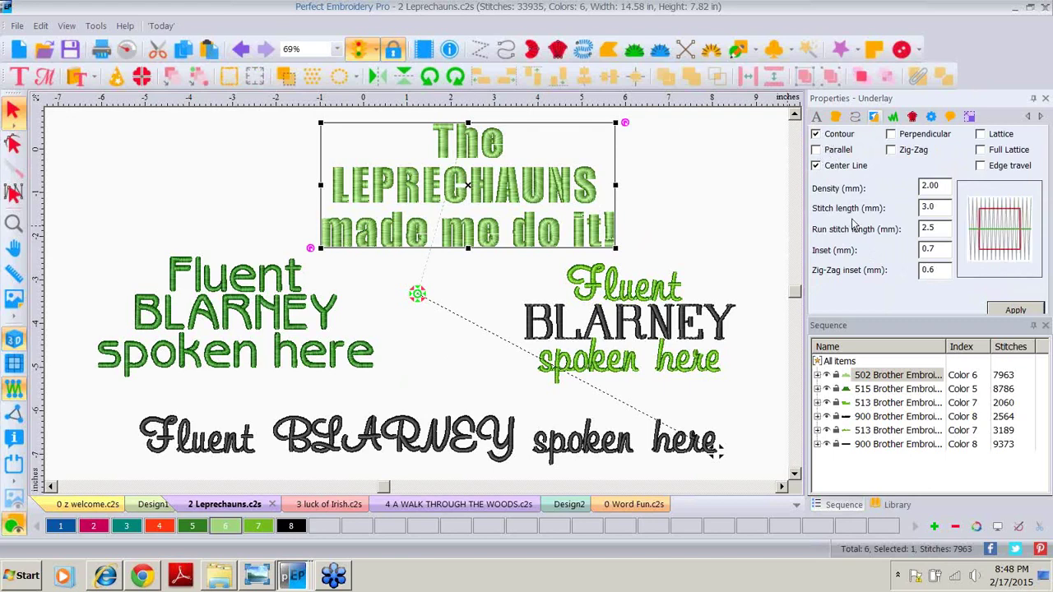
{"action": "left_click", "coordinate": [816, 166]}
{"action": "left_click", "coordinate": [889, 134]}
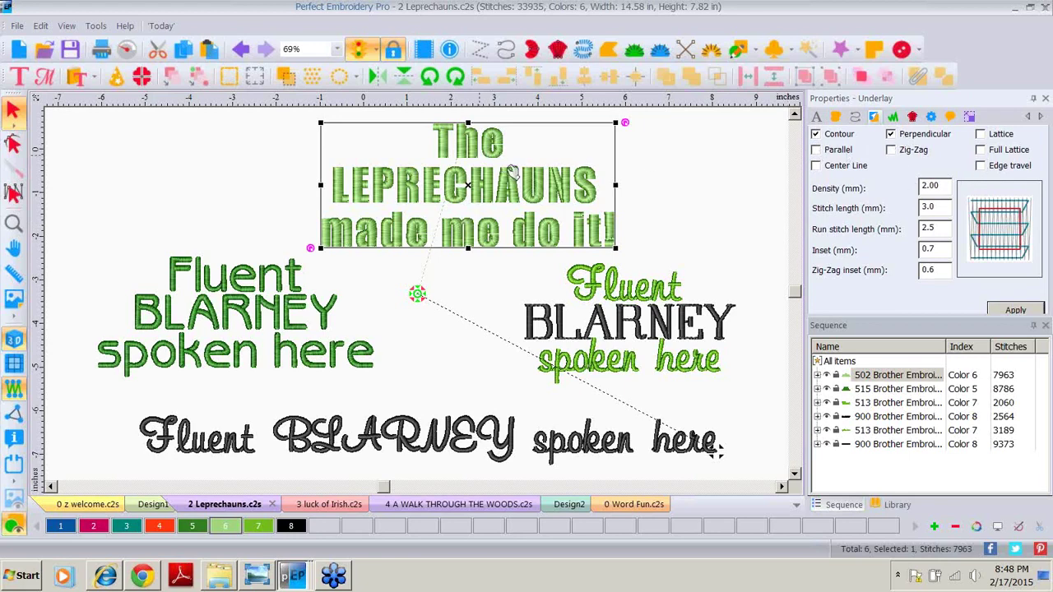
{"action": "left_click", "coordinate": [1021, 313]}
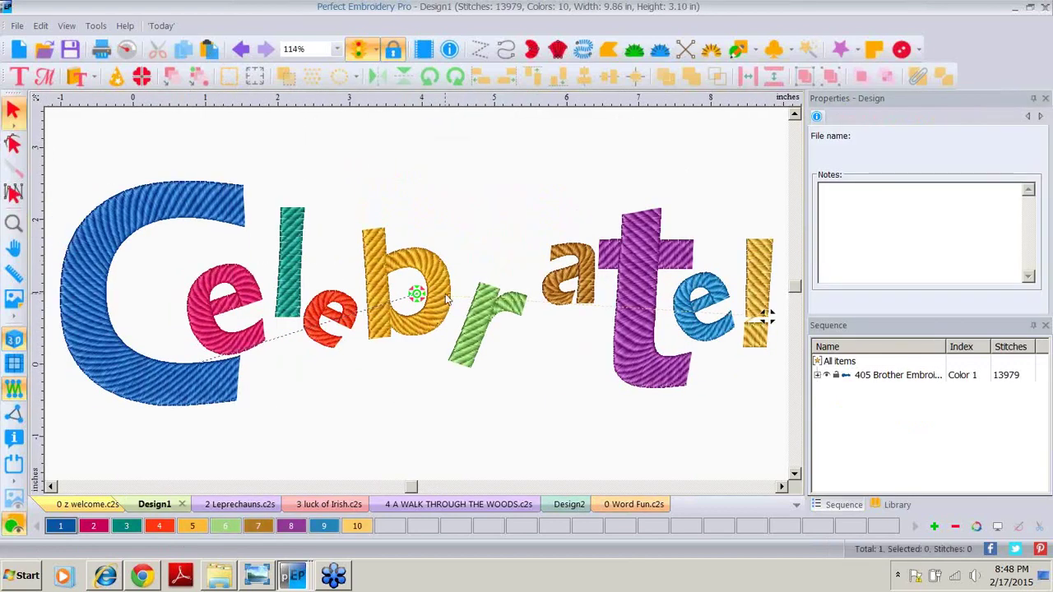
Set the Celebrate! text's starting colour to 4 in Design1, and change palette colour 13 to thread 205 Yellow.
{"action": "left_click", "coordinate": [638, 261]}
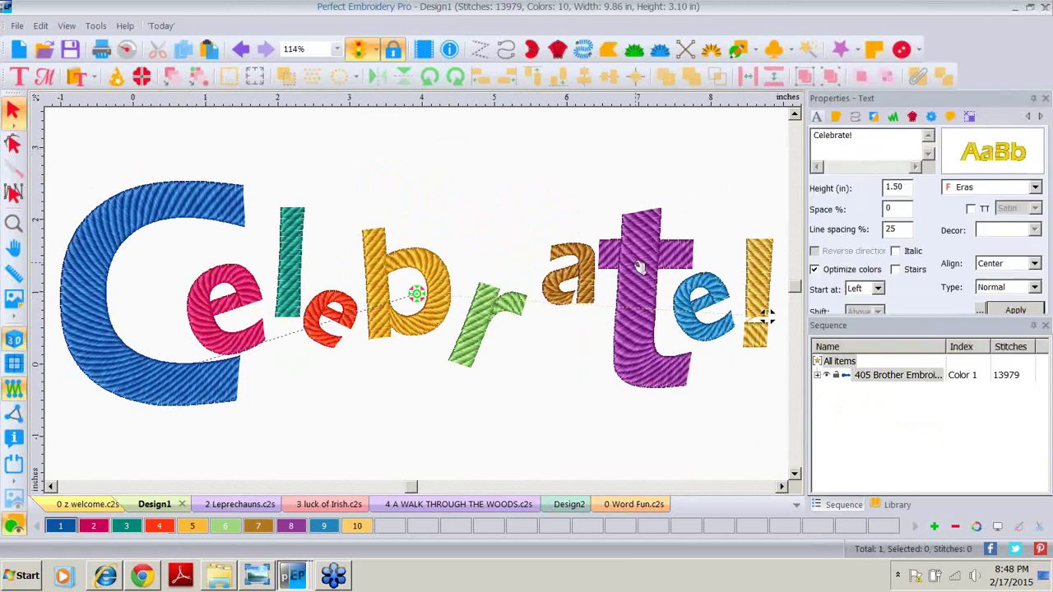
{"action": "left_click", "coordinate": [949, 116]}
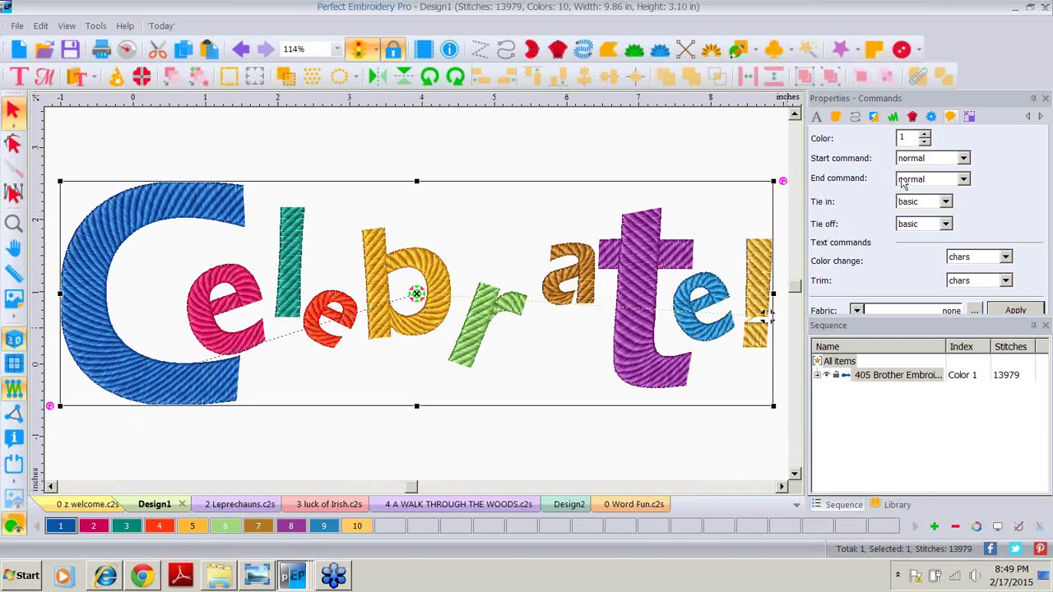
{"action": "left_click", "coordinate": [924, 136]}
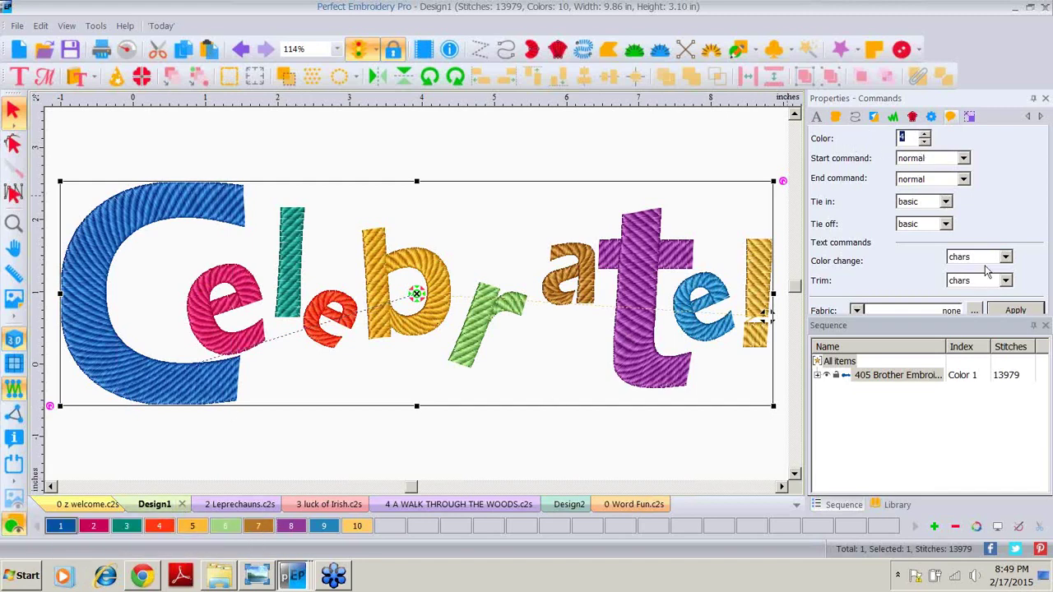
{"action": "left_click", "coordinate": [1000, 312]}
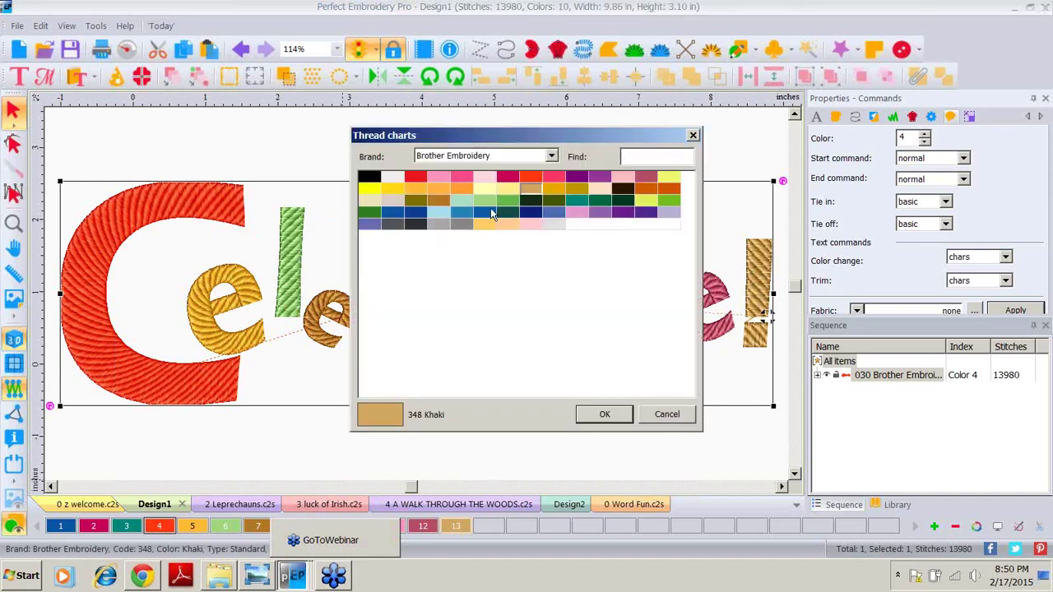
{"action": "left_click", "coordinate": [373, 187]}
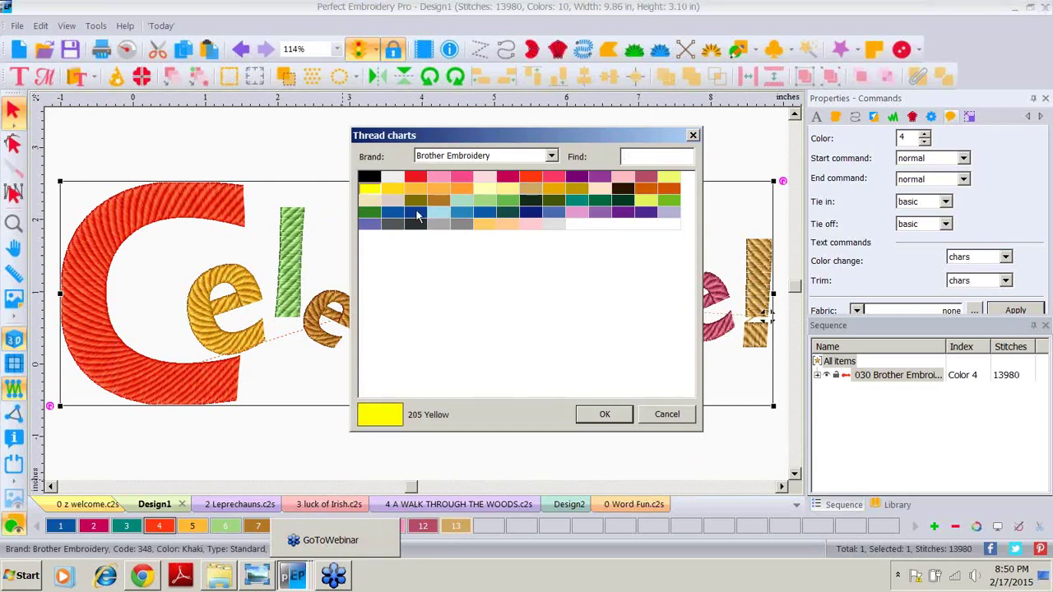
{"action": "left_click", "coordinate": [605, 415]}
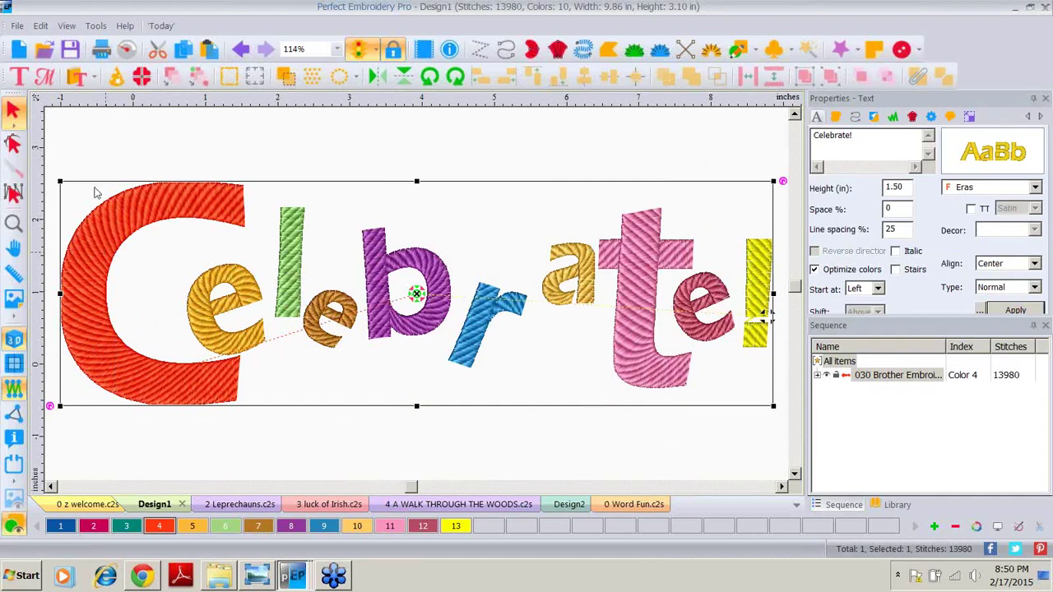
Check the command settings for the single letter b of Celebrate! with the Text tool, and deselect the text.
{"action": "left_click", "coordinate": [16, 76]}
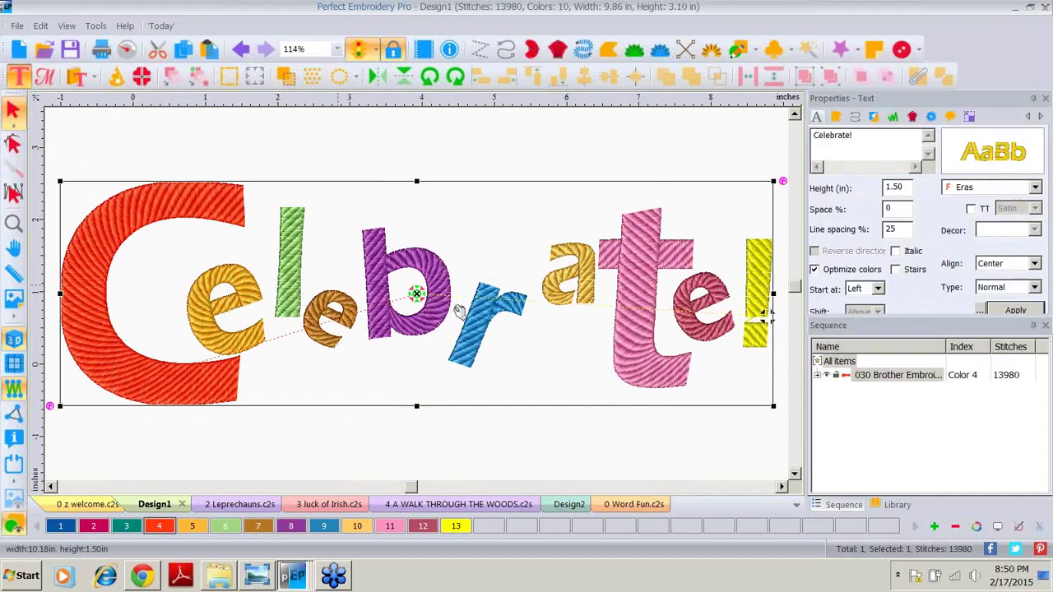
{"action": "left_click", "coordinate": [406, 284]}
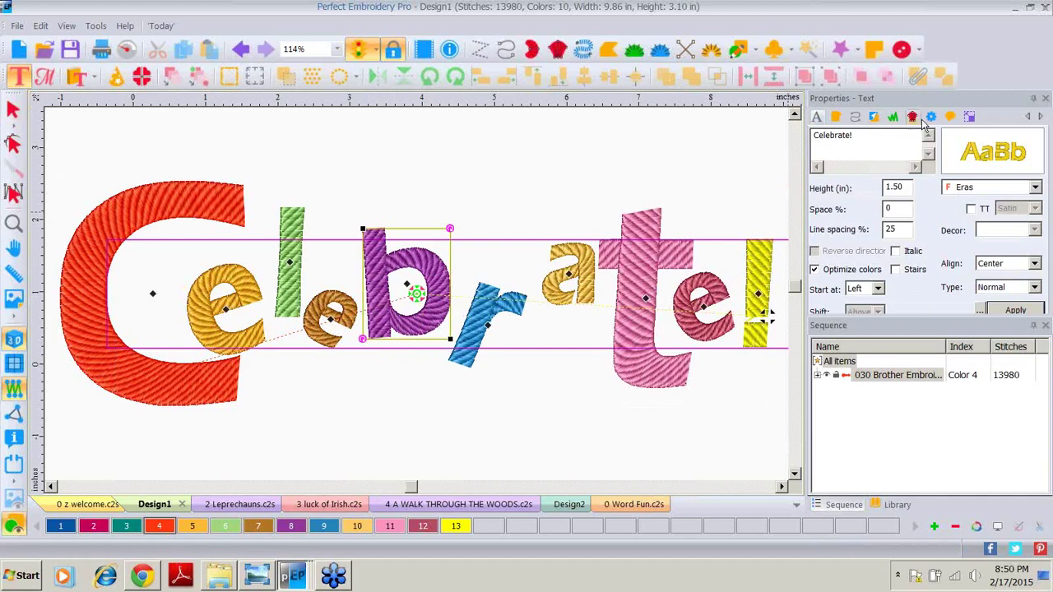
{"action": "left_click", "coordinate": [950, 120]}
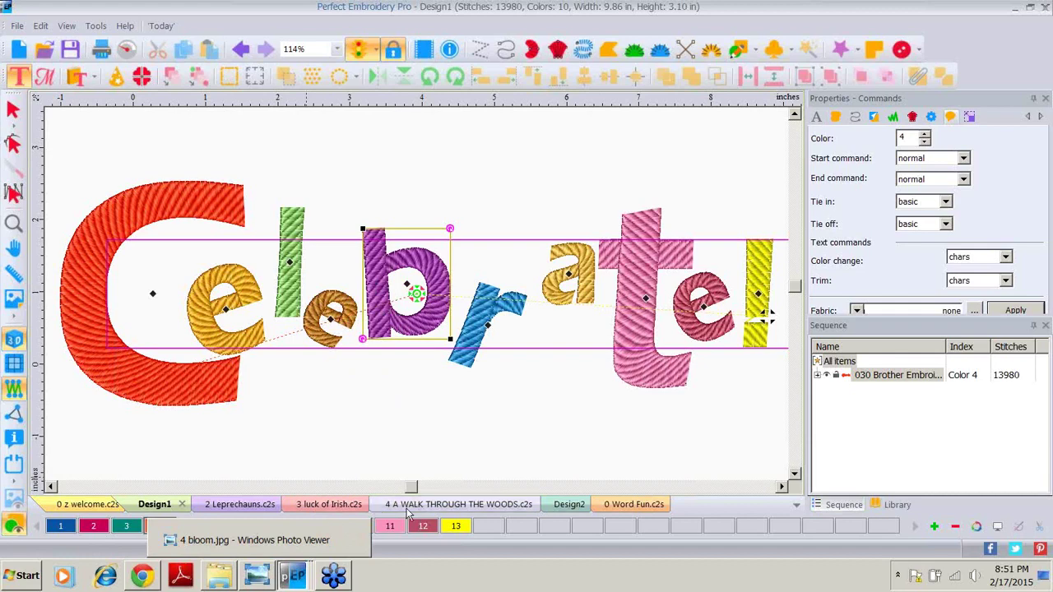
{"action": "left_click", "coordinate": [13, 111]}
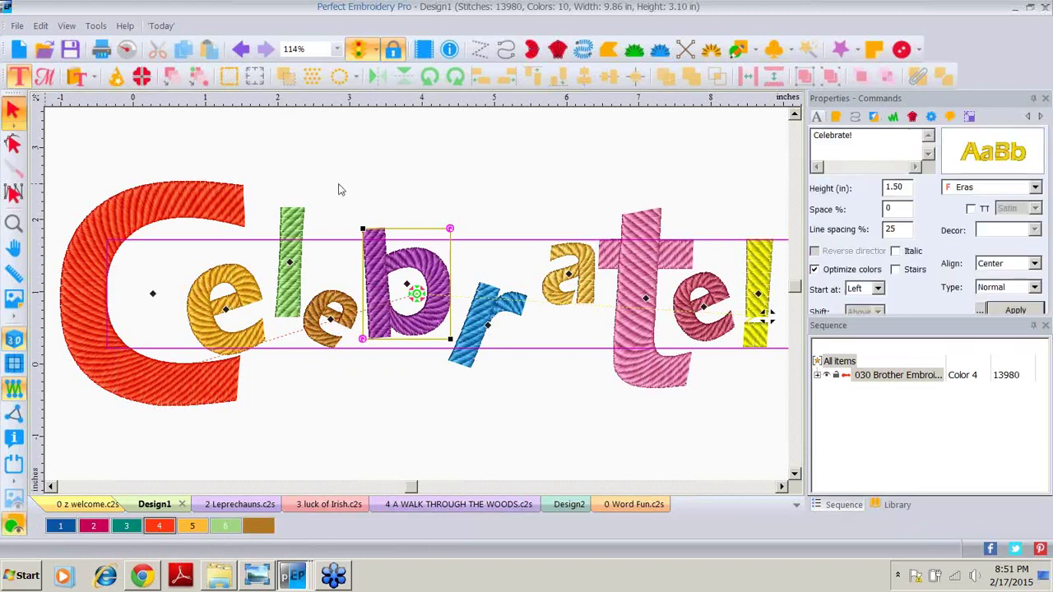
{"action": "left_click", "coordinate": [406, 446]}
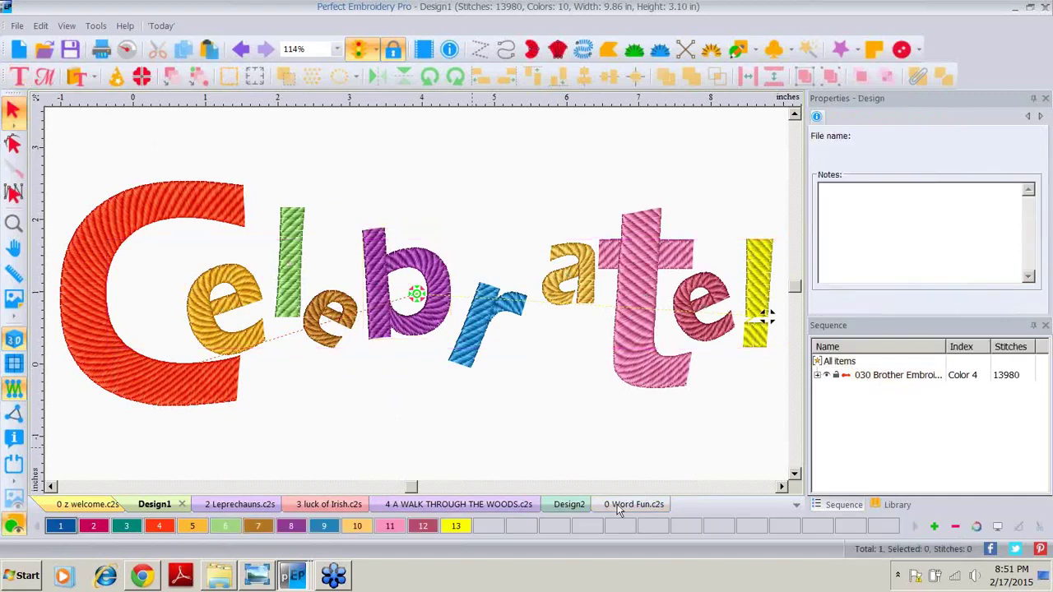
Examine the jagged column settings of the STRESSED OUT? text in the 0 Word Fun.c2s design.
{"action": "left_click", "coordinate": [618, 506]}
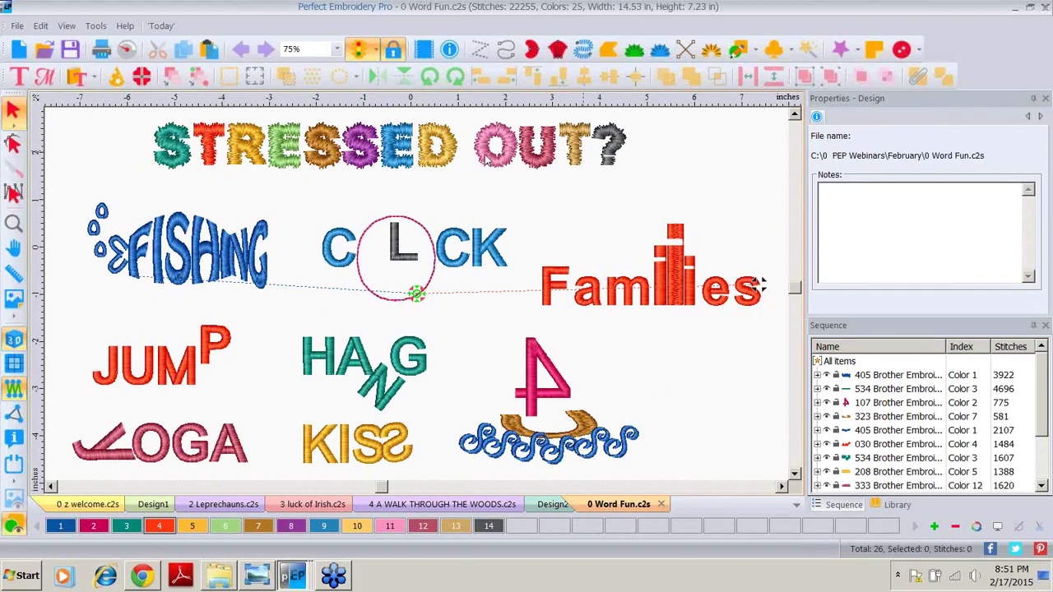
{"action": "left_click", "coordinate": [255, 152]}
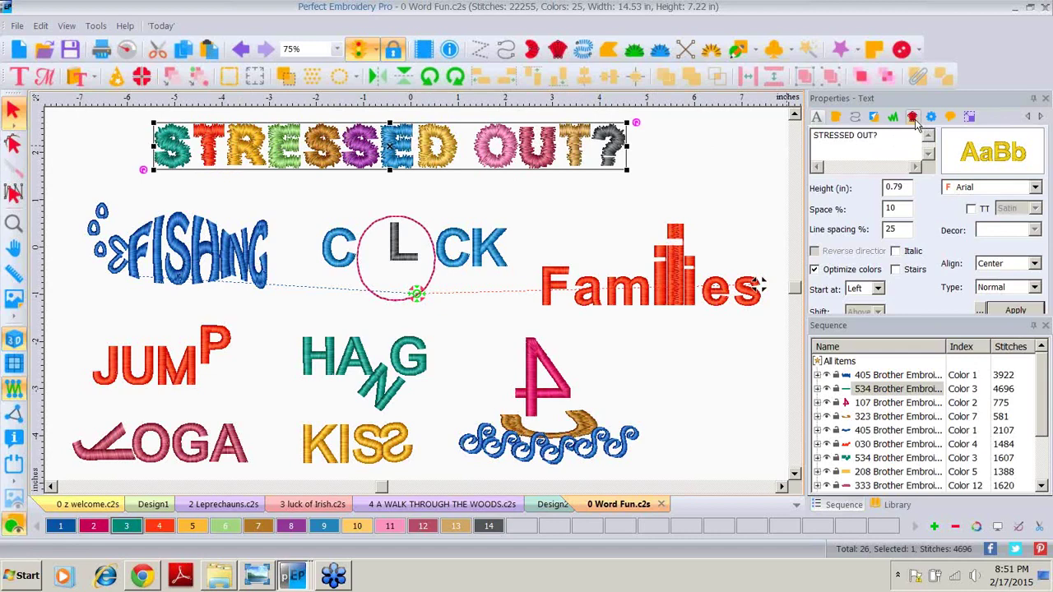
{"action": "left_click", "coordinate": [913, 118]}
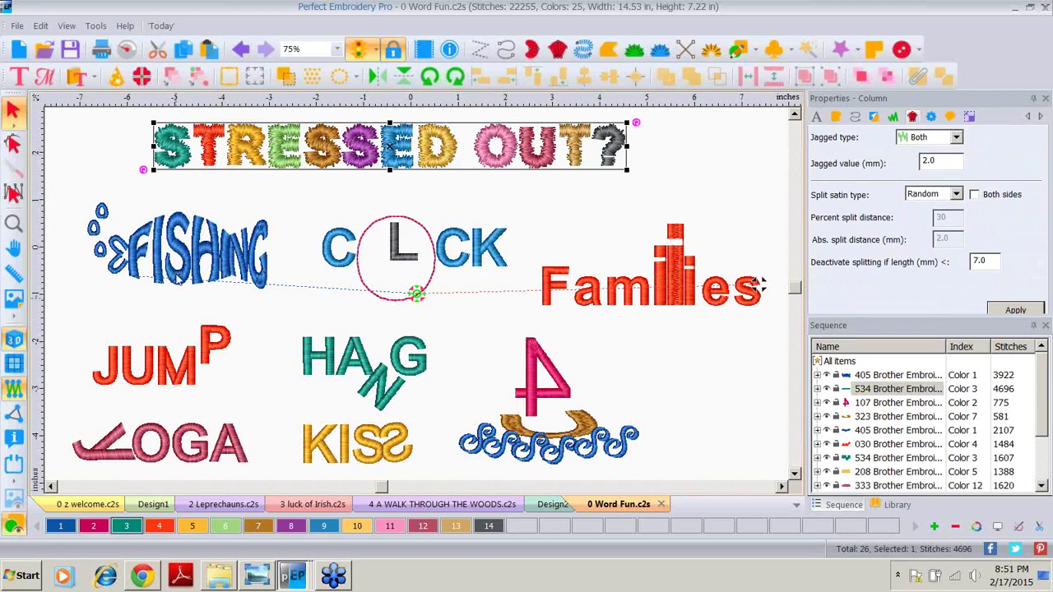
Inspect the separate FISHI and NG text objects that make up the fish-shaped FISHING lettering.
{"action": "left_click", "coordinate": [197, 255]}
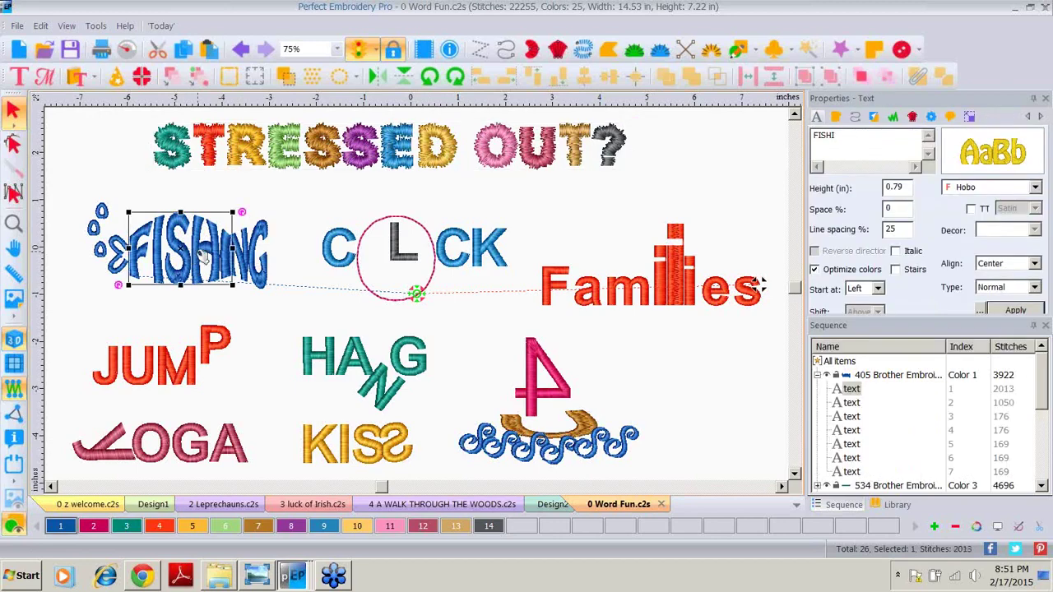
{"action": "key", "text": "Tab"}
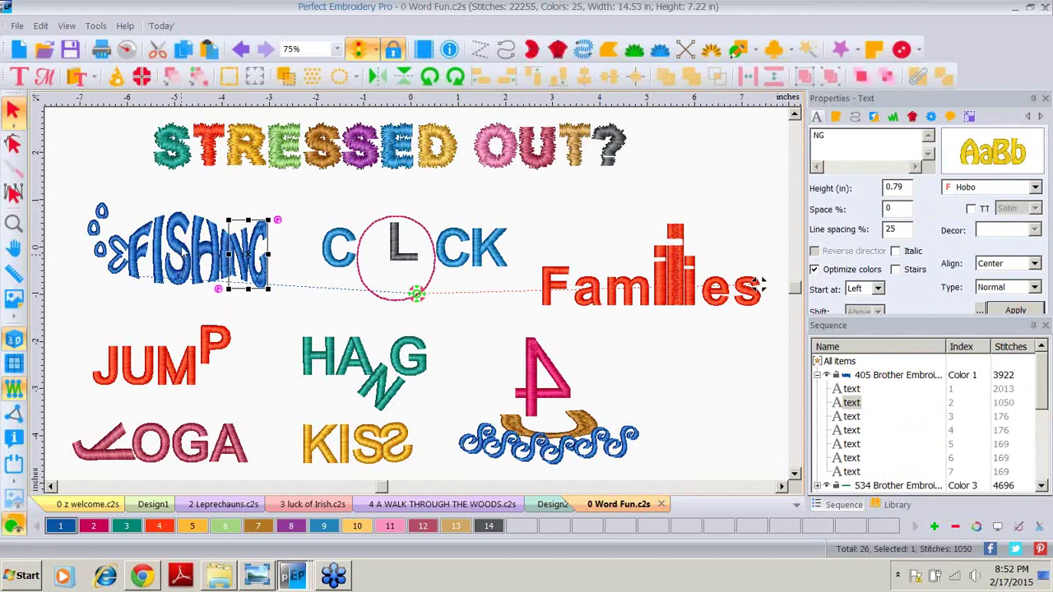
{"action": "left_click", "coordinate": [168, 246]}
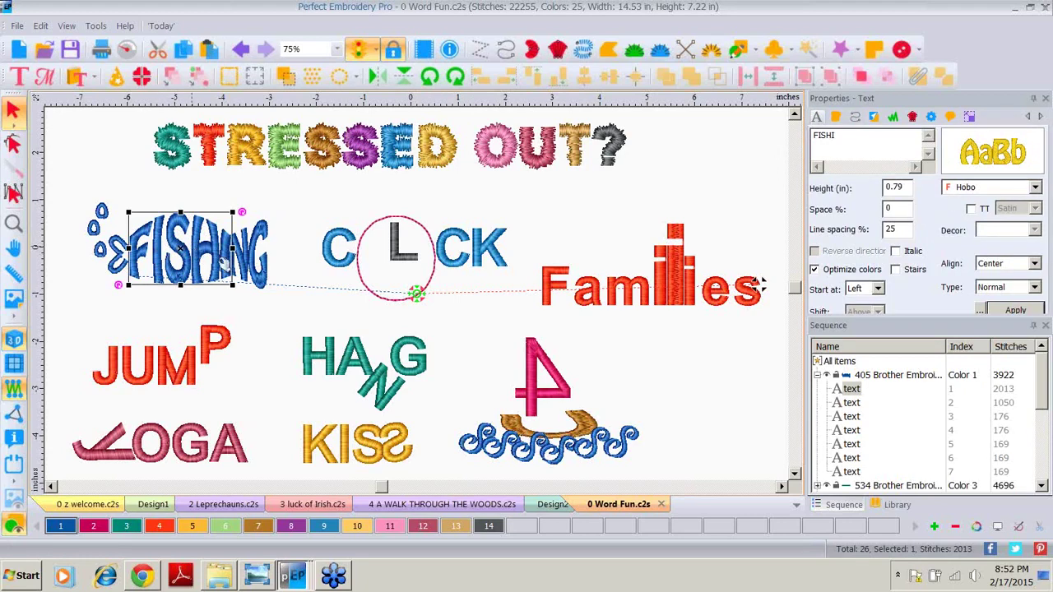
Inspect the NG text and the separate U letters that form the tail of the fish-shaped FISHING lettering.
{"action": "left_click", "coordinate": [252, 267]}
{"action": "left_click", "coordinate": [252, 257]}
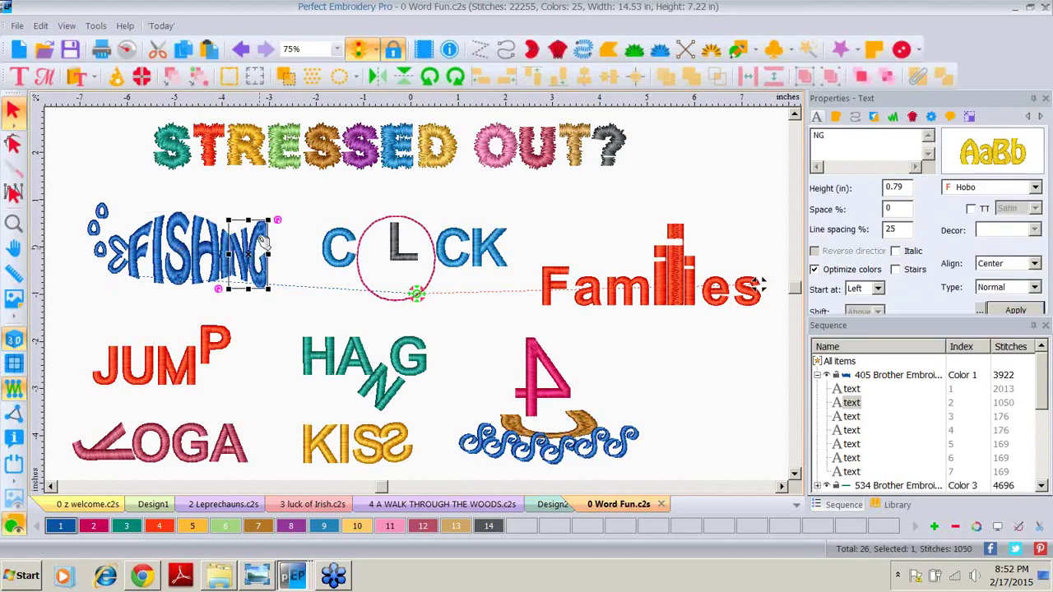
{"action": "left_click", "coordinate": [117, 267]}
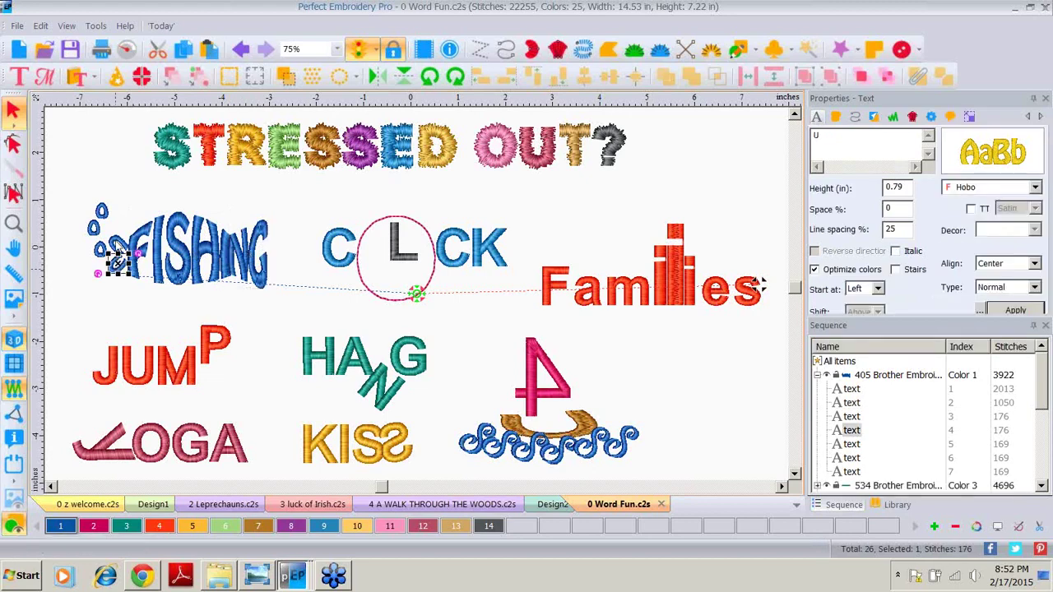
{"action": "left_click", "coordinate": [107, 224]}
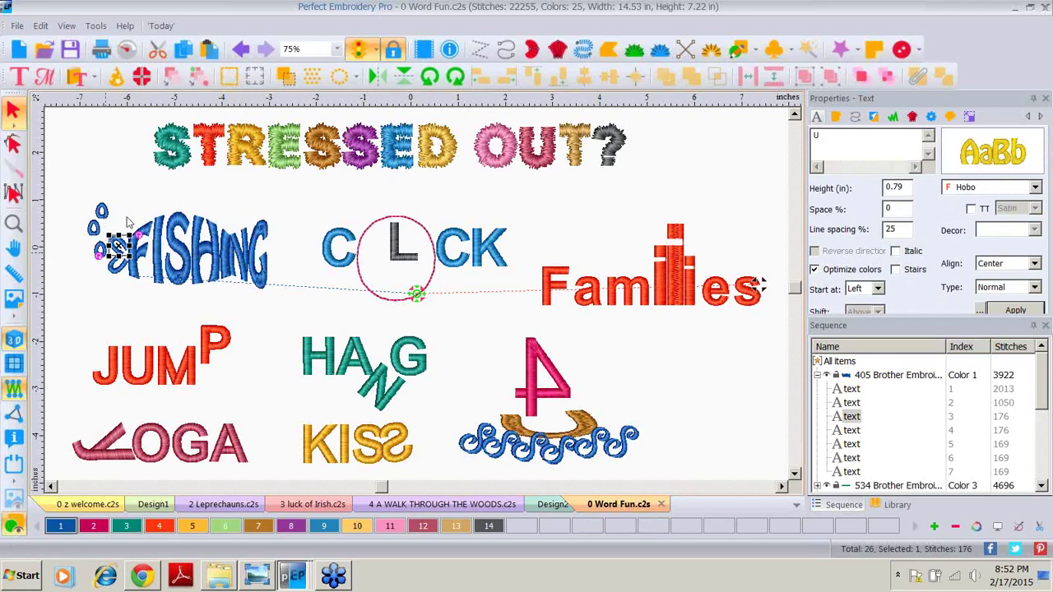
Inspect the text pieces of the CLOCK design, including CK and the large O, and check the O's font.
{"action": "left_click", "coordinate": [403, 243]}
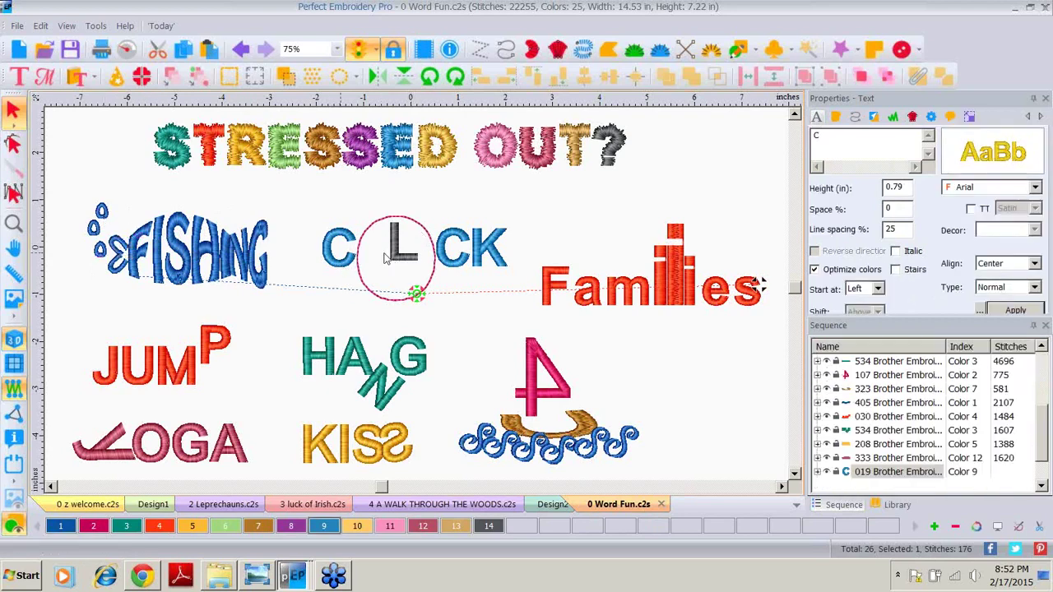
{"action": "left_click", "coordinate": [465, 260]}
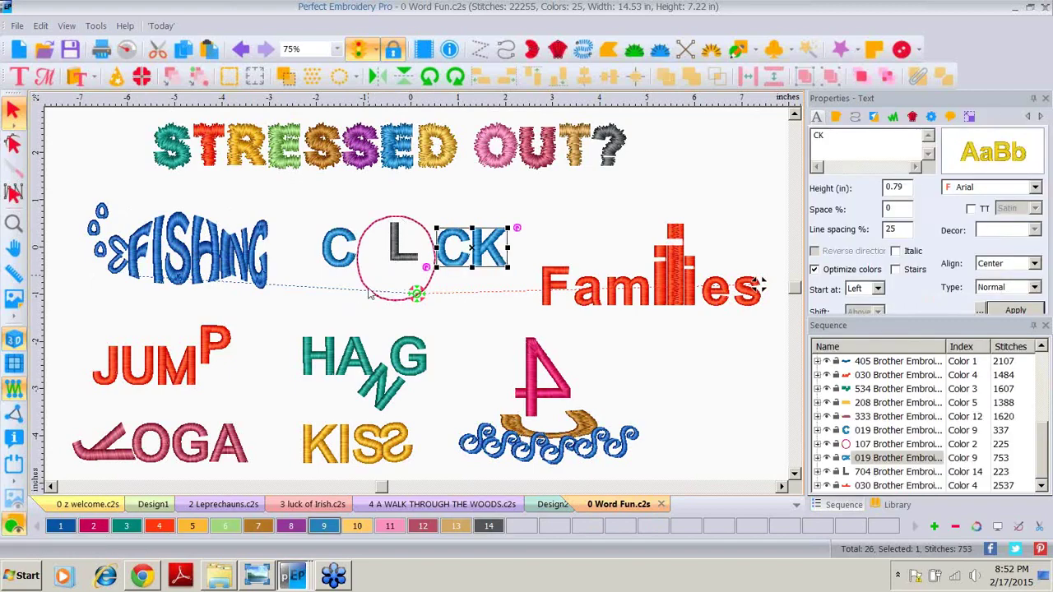
{"action": "left_click", "coordinate": [416, 296]}
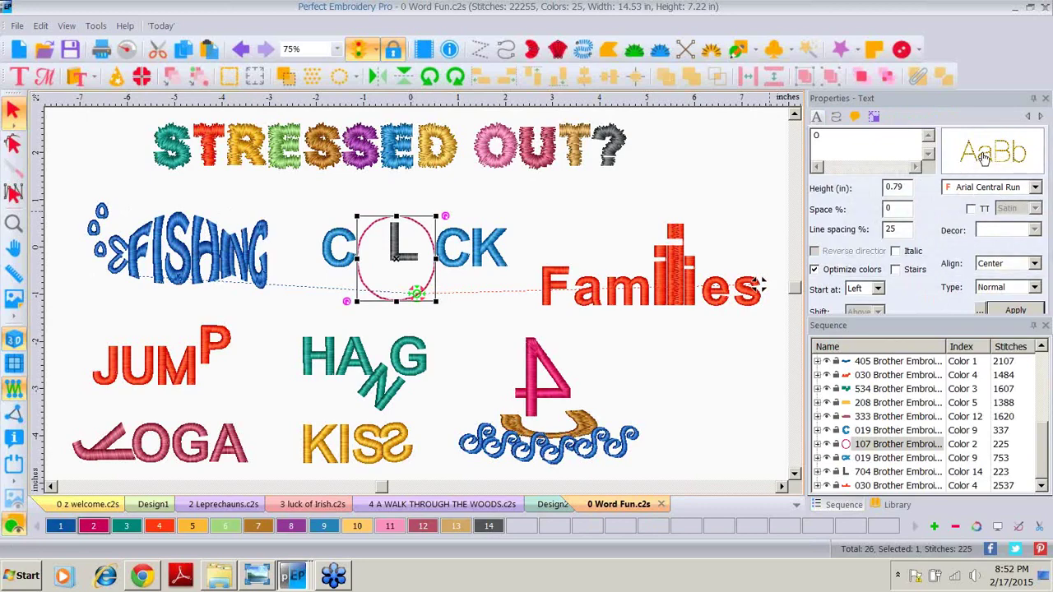
{"action": "mouse_move", "coordinate": [979, 191]}
Inspect the text settings of the Families, JUMP, HANG and YOGA words and the reversed S in KISS.
{"action": "left_click", "coordinate": [676, 301]}
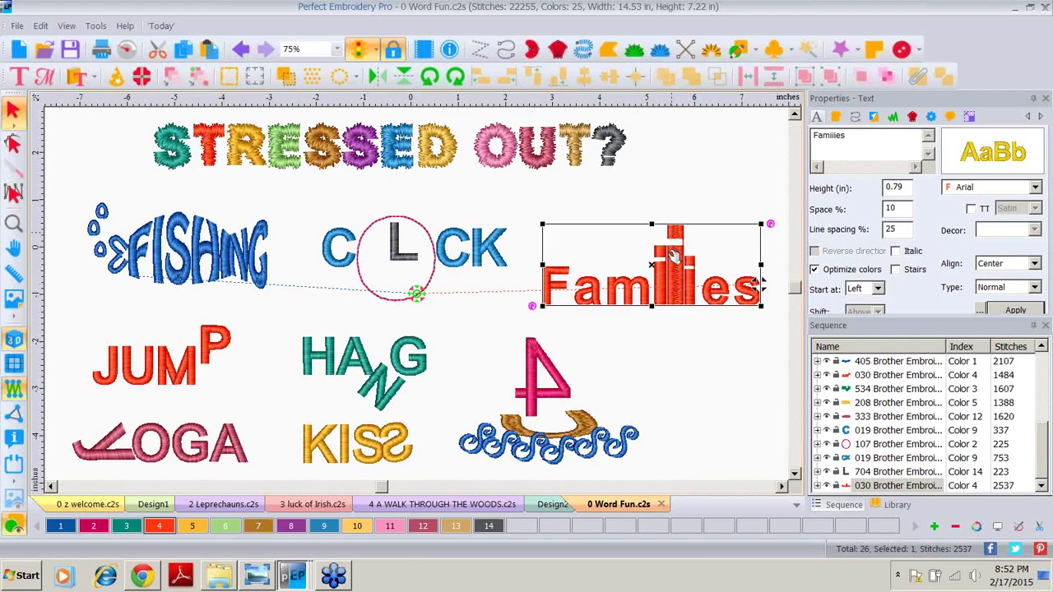
{"action": "left_click", "coordinate": [171, 380]}
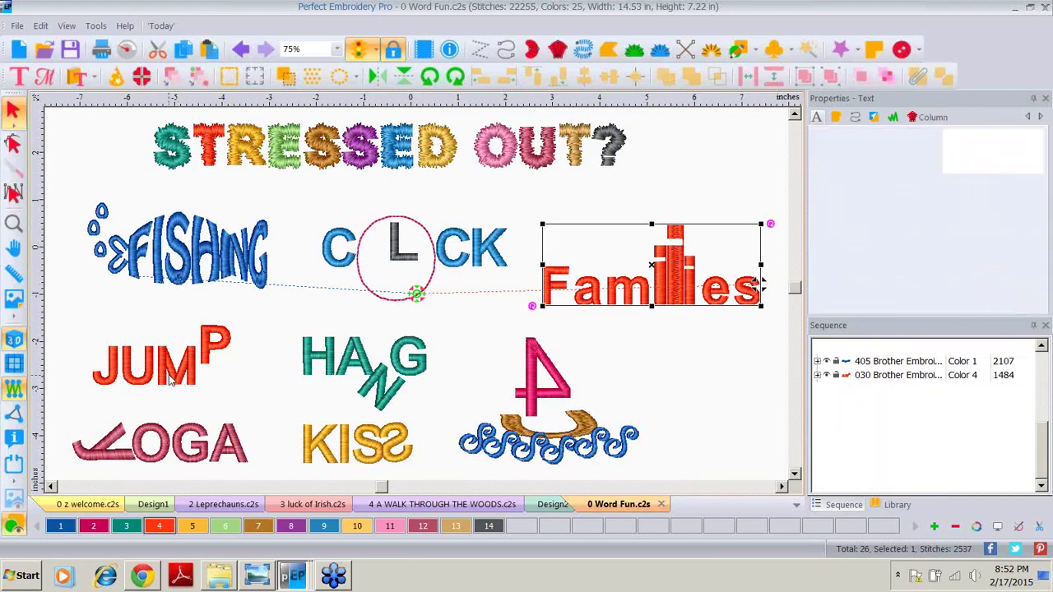
{"action": "left_click", "coordinate": [346, 372]}
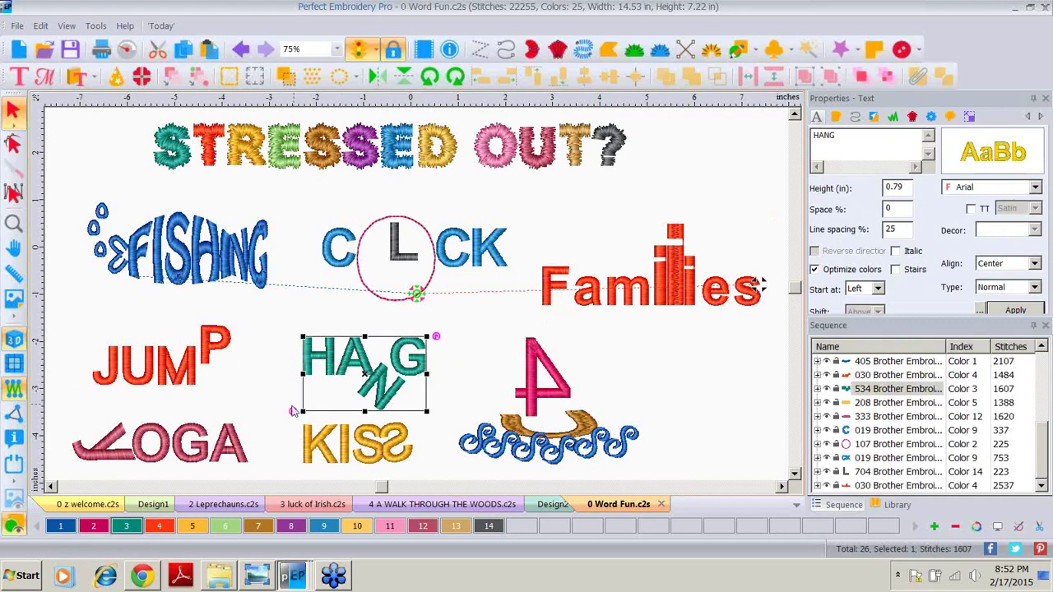
{"action": "left_click", "coordinate": [189, 445]}
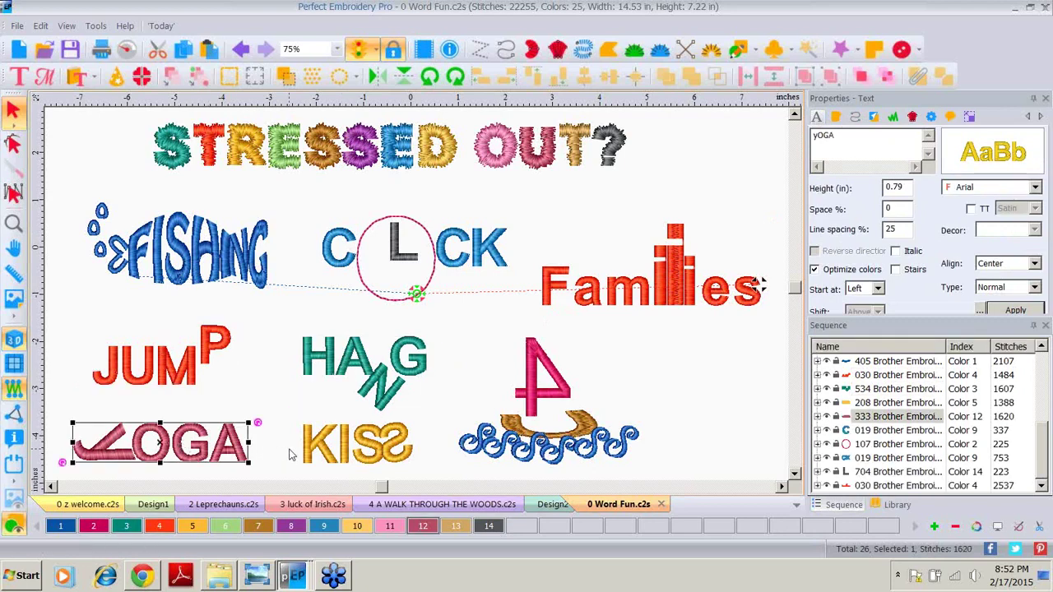
{"action": "left_click", "coordinate": [397, 442]}
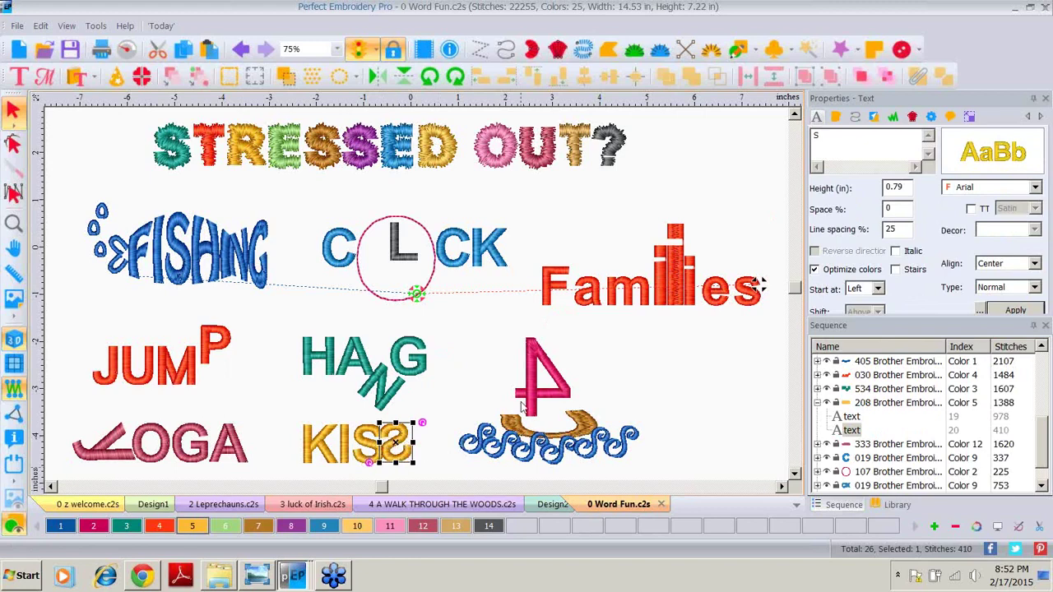
Inspect the 4 forming the sailboat's mast, its hull and the S letters used as waves, checking the wave font.
{"action": "left_click", "coordinate": [532, 348]}
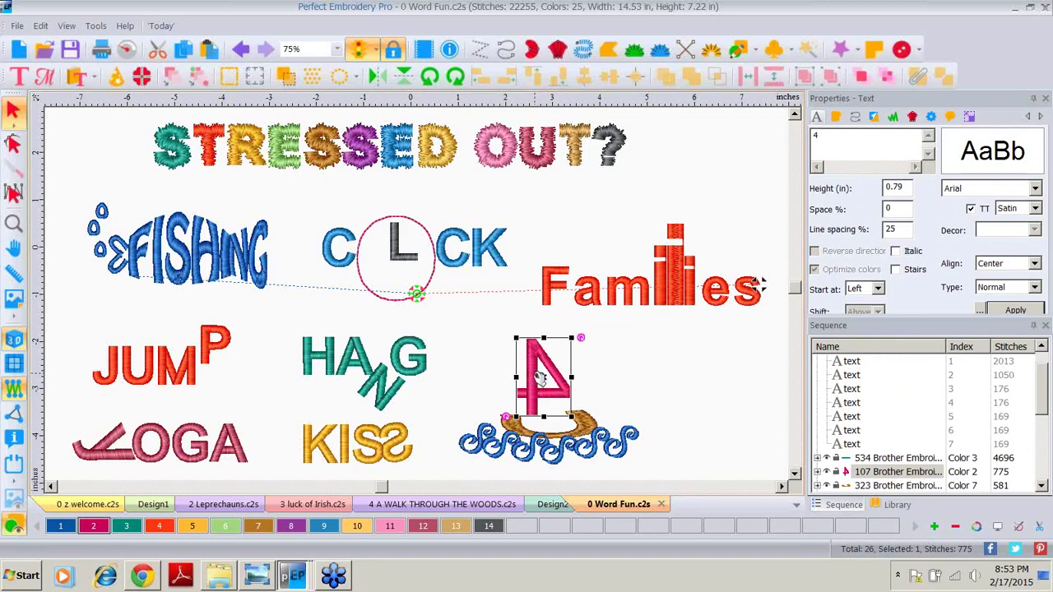
{"action": "left_click", "coordinate": [520, 425]}
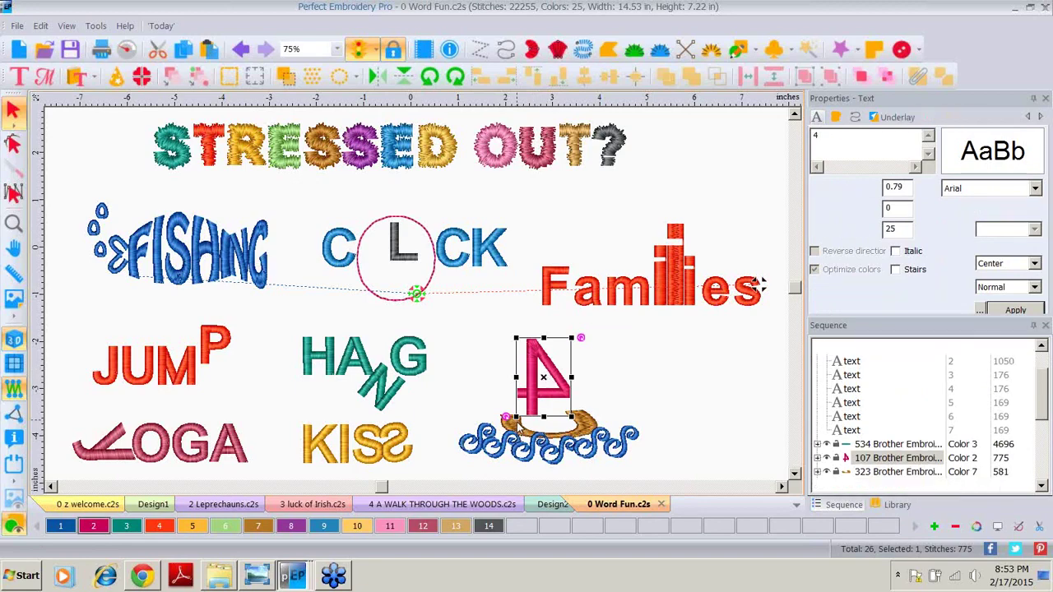
{"action": "left_click", "coordinate": [481, 444]}
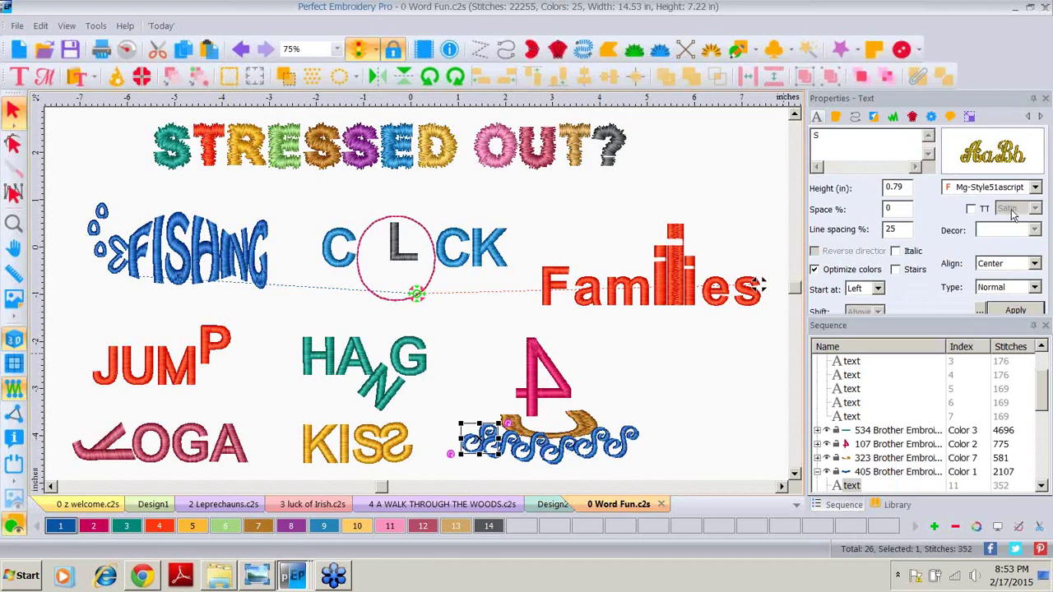
{"action": "mouse_move", "coordinate": [985, 173]}
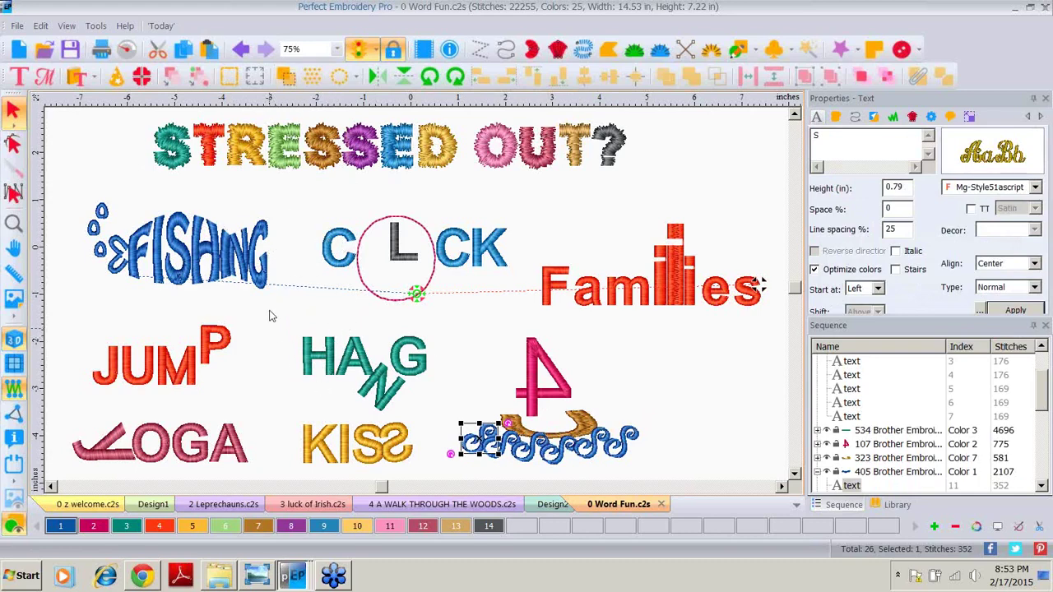
Open the design 6 MONOGRAMS PAK.c2s from the February folder.
{"action": "left_click", "coordinate": [45, 55]}
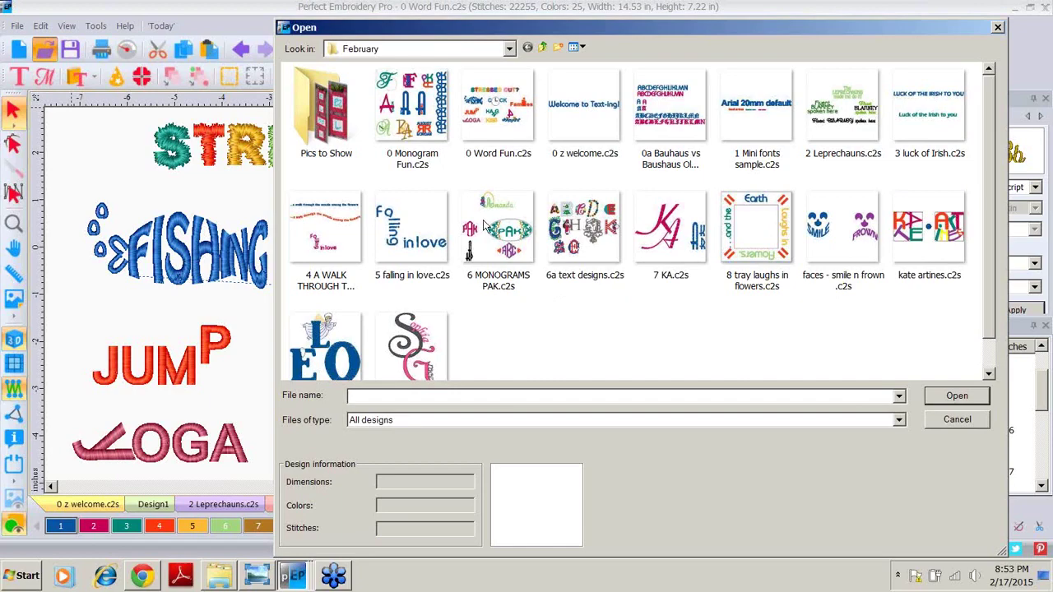
{"action": "left_click", "coordinate": [494, 223]}
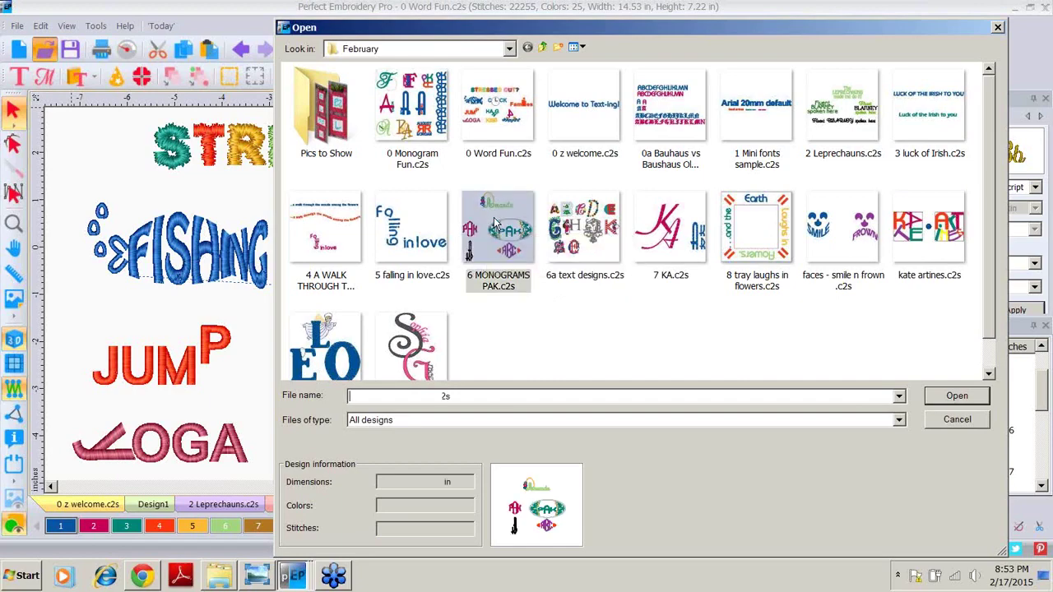
{"action": "double_click", "coordinate": [493, 224]}
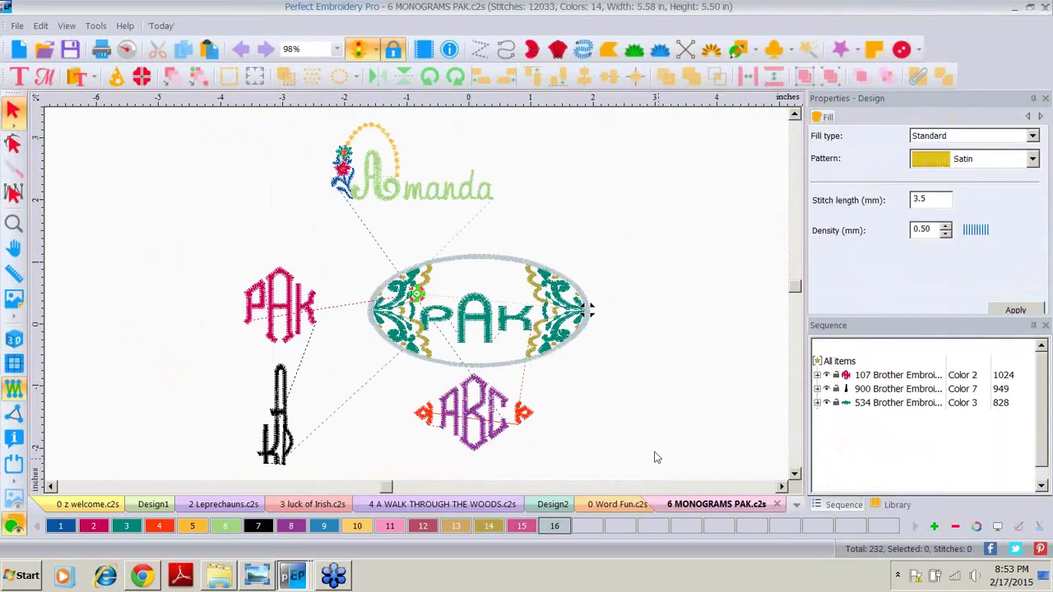
Delete everything except the pink PAK monogram and the black vertical monogram, and deselect the black one.
{"action": "key", "text": "Delete"}
{"action": "key", "text": "Delete"}
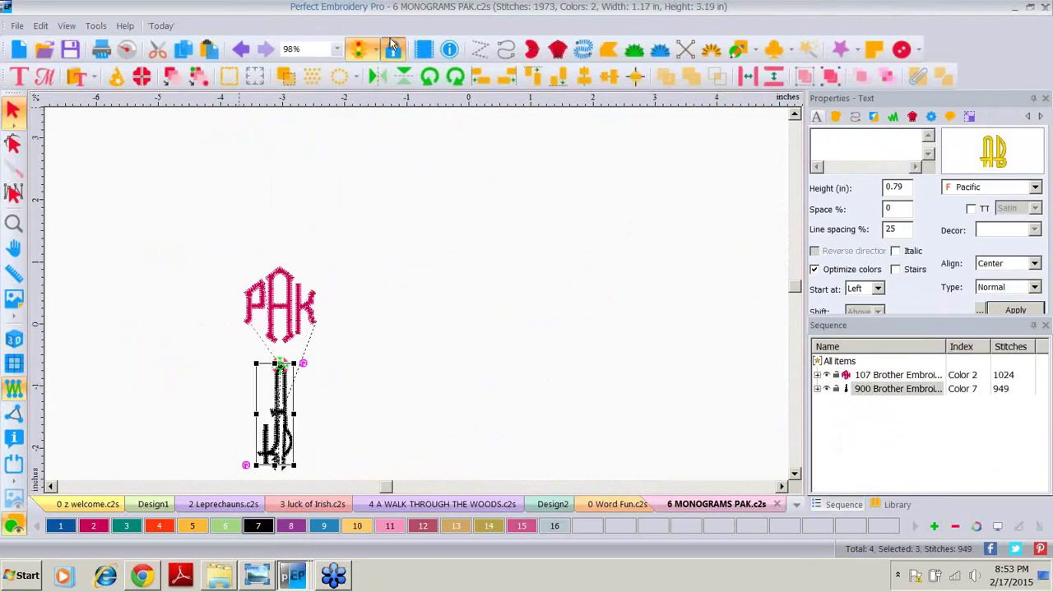
{"action": "left_click", "coordinate": [14, 222]}
{"action": "left_click", "coordinate": [51, 206]}
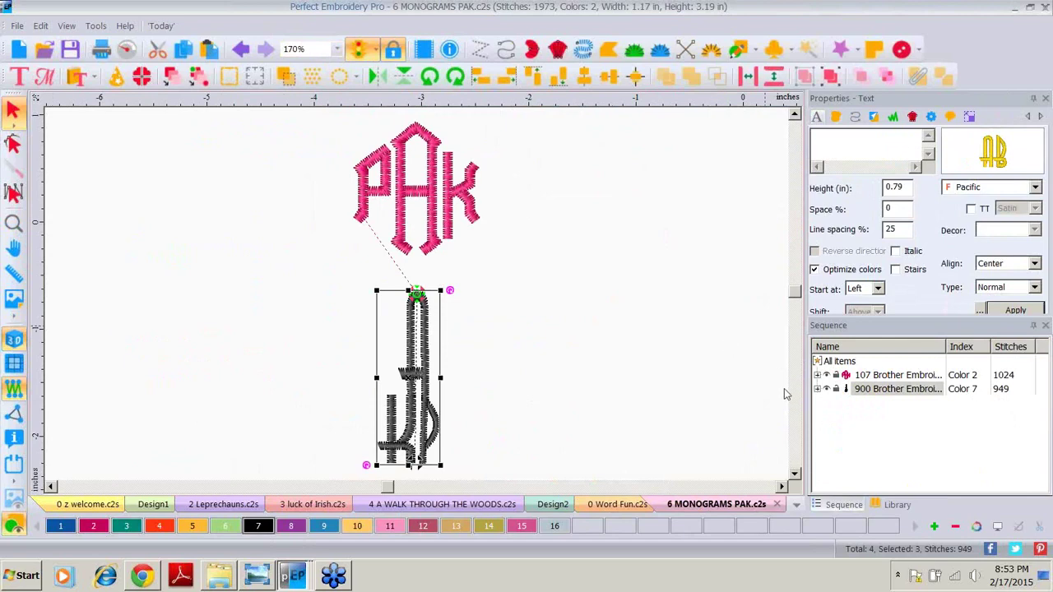
{"action": "left_click", "coordinate": [781, 486]}
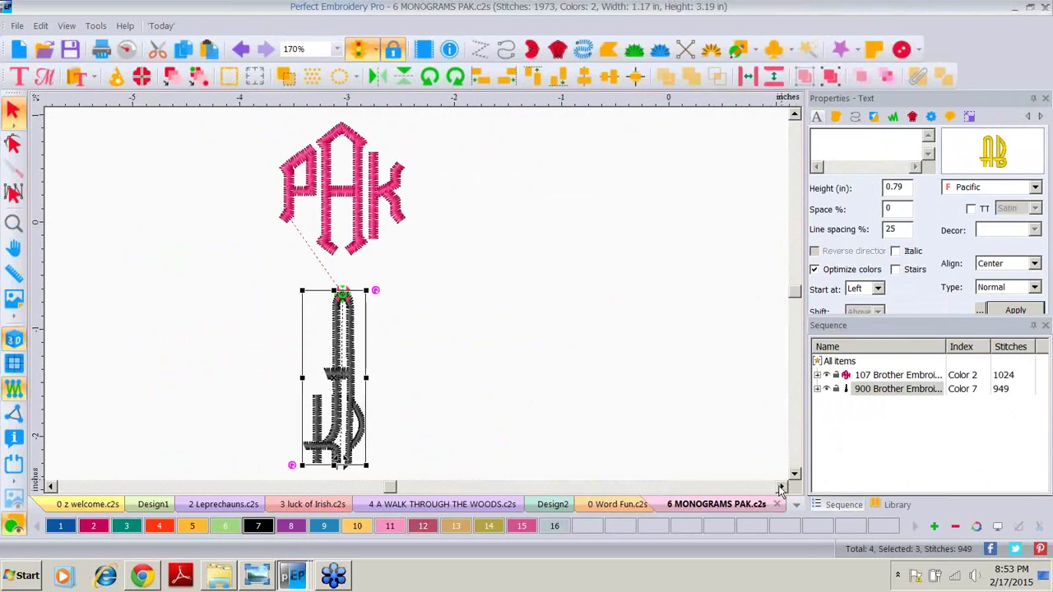
{"action": "left_click", "coordinate": [782, 486]}
{"action": "left_click", "coordinate": [781, 486]}
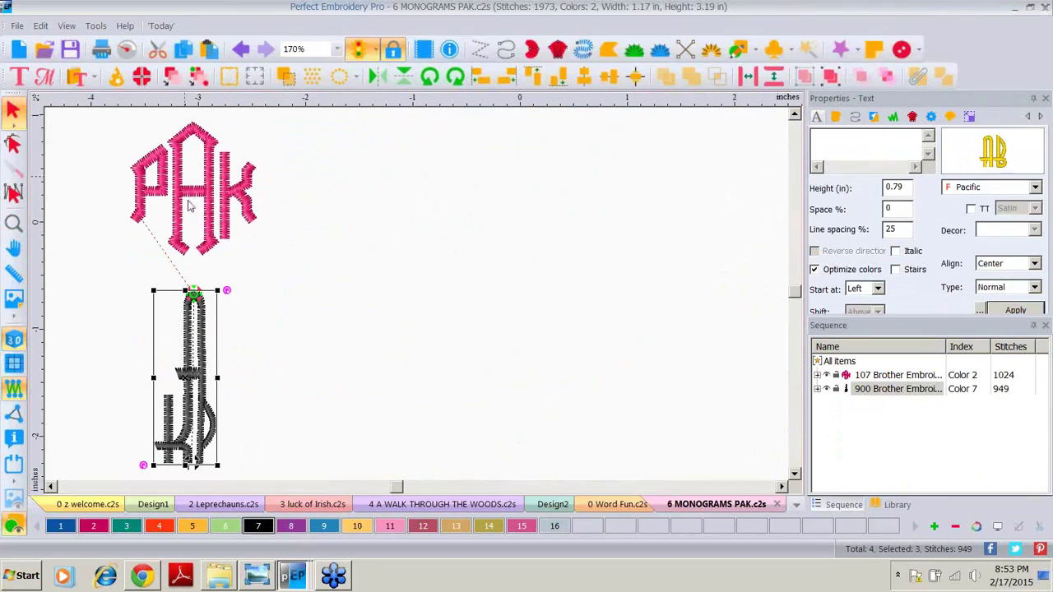
{"action": "left_click", "coordinate": [350, 230]}
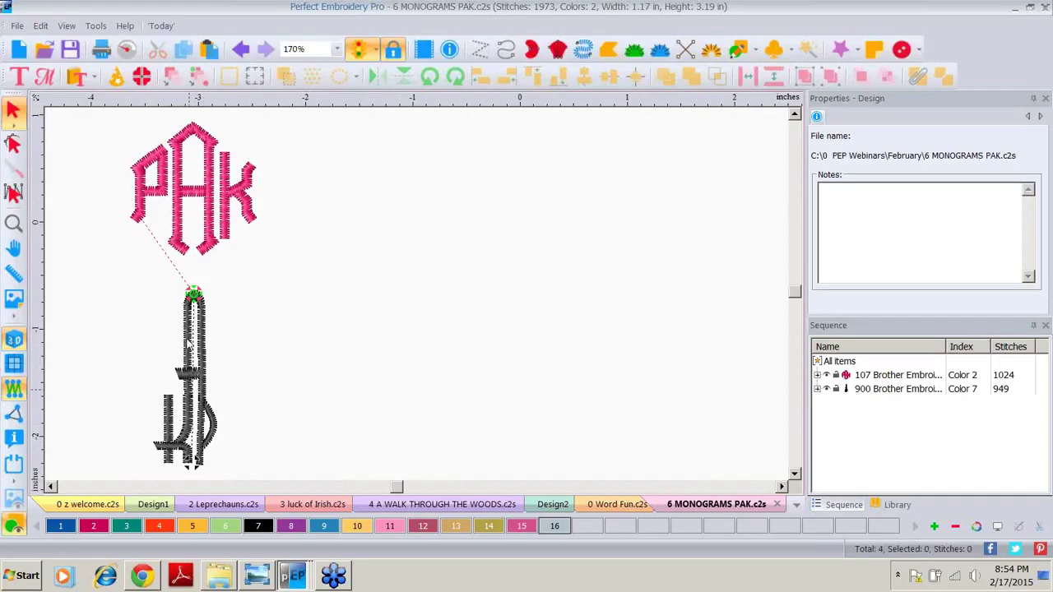
Ungroup the black vertical monogram into its separate letters.
{"action": "left_click_drag", "start_coordinate": [190, 378], "coordinate": [199, 381]}
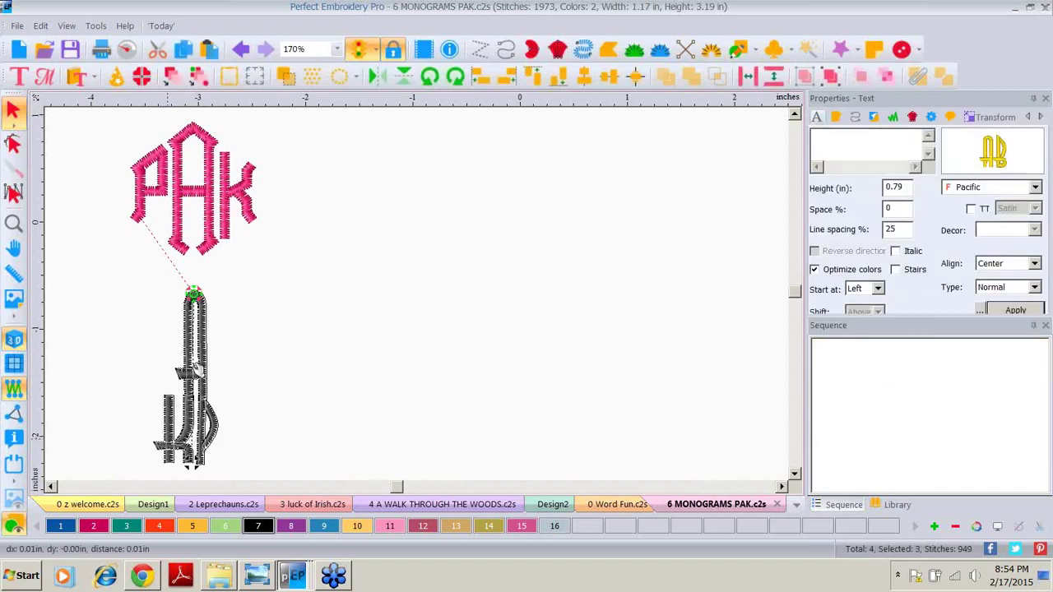
{"action": "right_click", "coordinate": [191, 369]}
{"action": "left_click", "coordinate": [219, 299]}
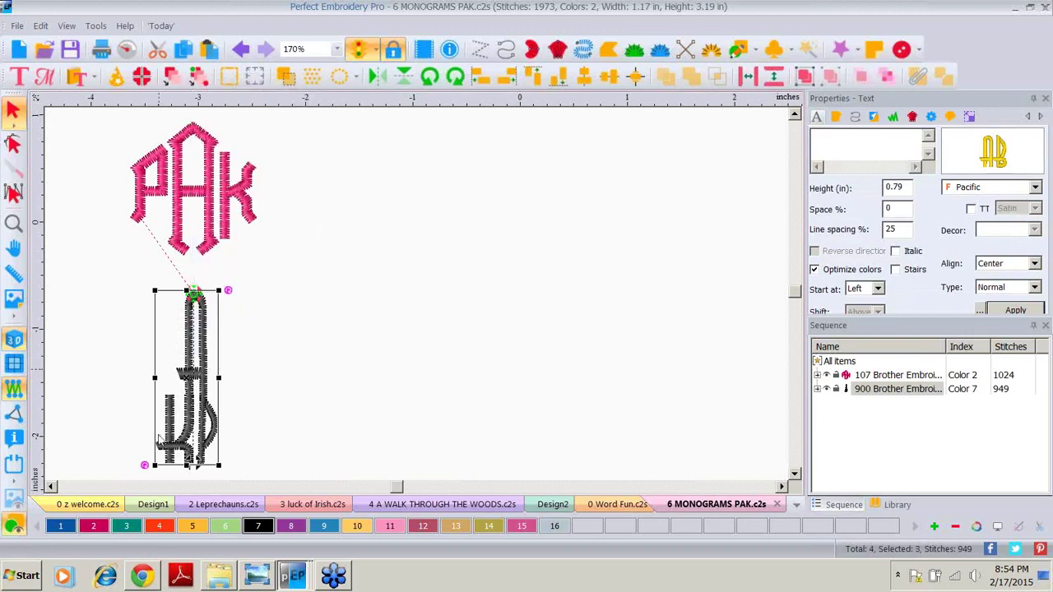
Move the letter K away from the black vertical monogram and undo the move.
{"action": "left_click", "coordinate": [279, 367]}
{"action": "left_click_drag", "start_coordinate": [312, 365], "coordinate": [289, 374]}
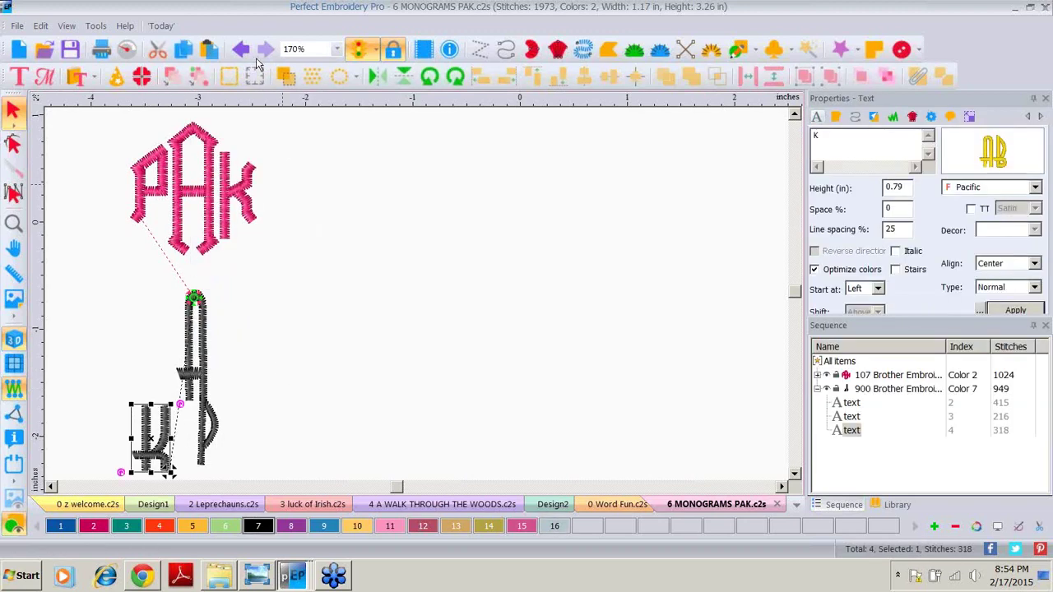
{"action": "left_click", "coordinate": [240, 49]}
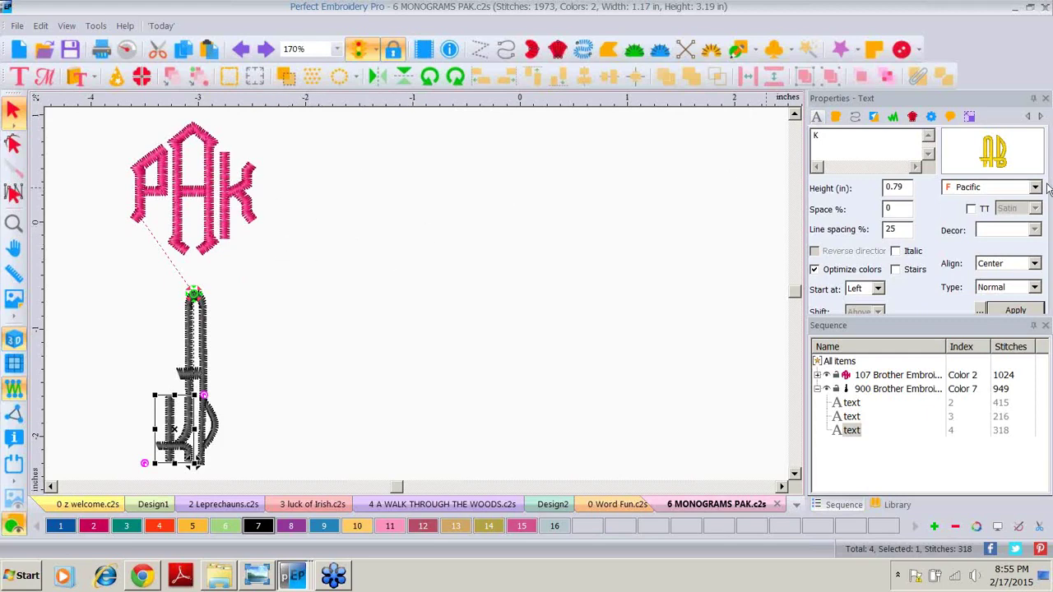
Add a new text object with the letter A in the empty area beside the pink PAK monogram.
{"action": "left_click", "coordinate": [18, 78]}
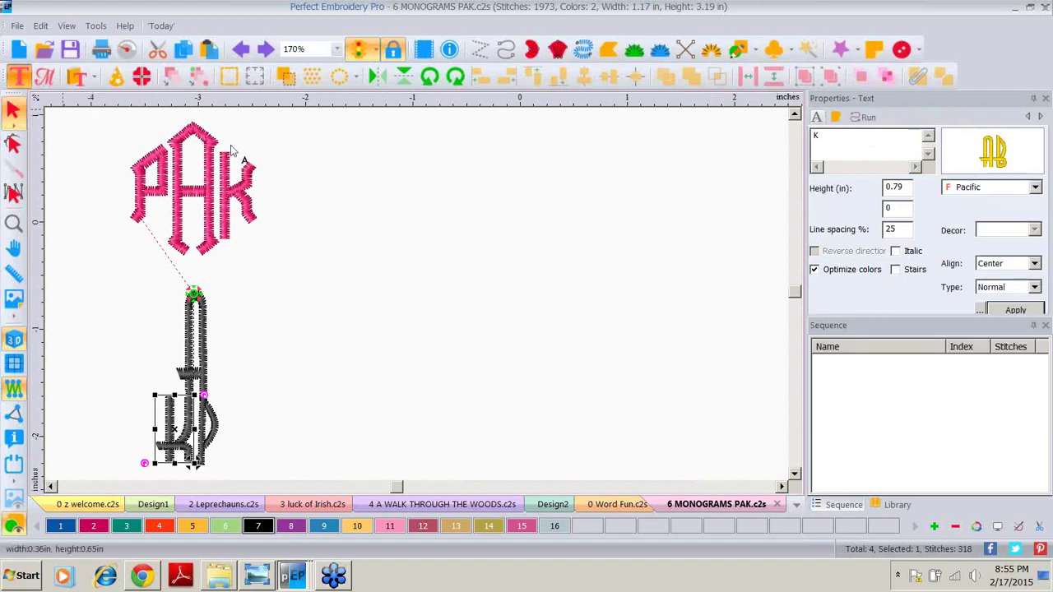
{"action": "left_click", "coordinate": [445, 238]}
{"action": "type", "text": "A"}
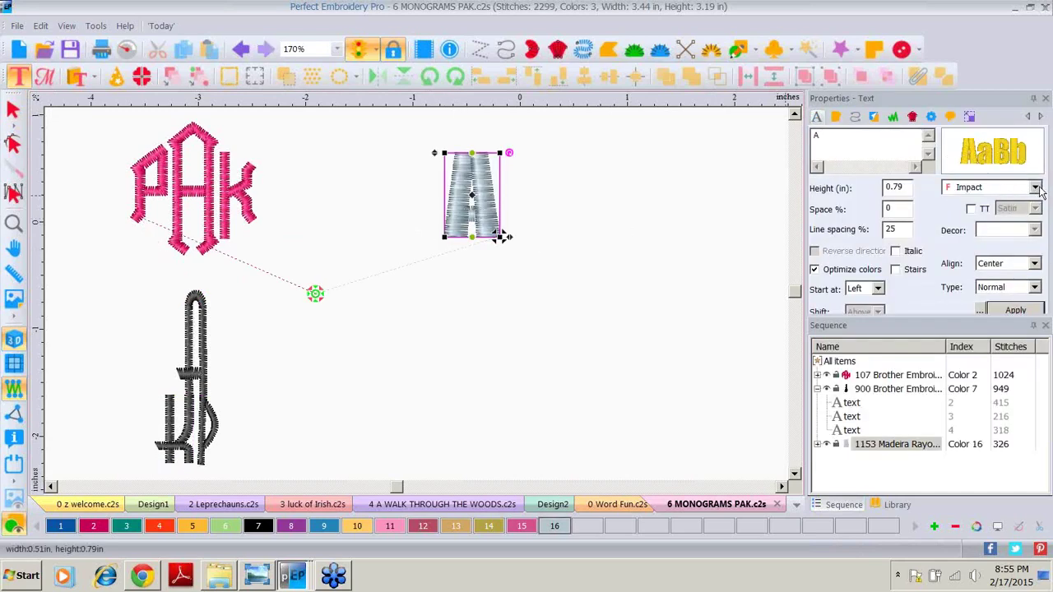
Choose the Bauhaus font for the new letter A.
{"action": "left_click", "coordinate": [1035, 188]}
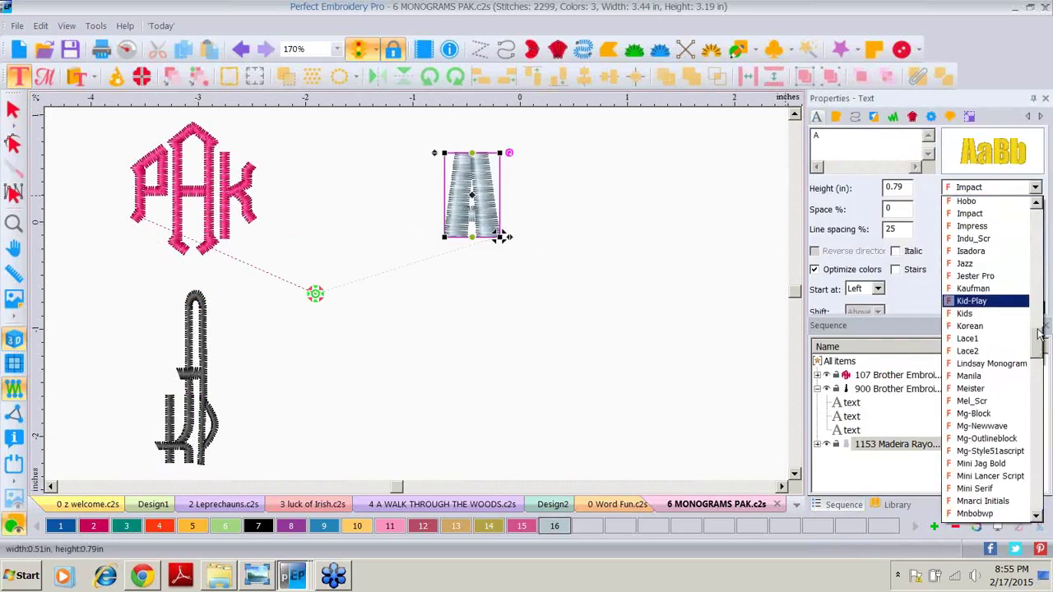
{"action": "left_click_drag", "start_coordinate": [1035, 352], "coordinate": [1024, 234]}
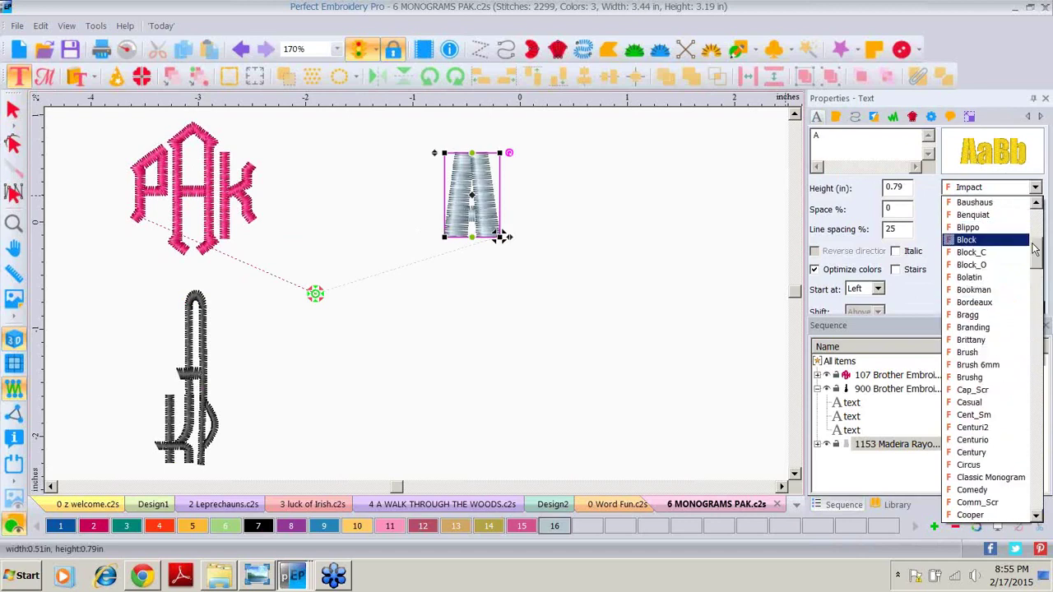
{"action": "scroll", "coordinate": [986, 373], "scroll_direction": "up", "scroll_amount": 4}
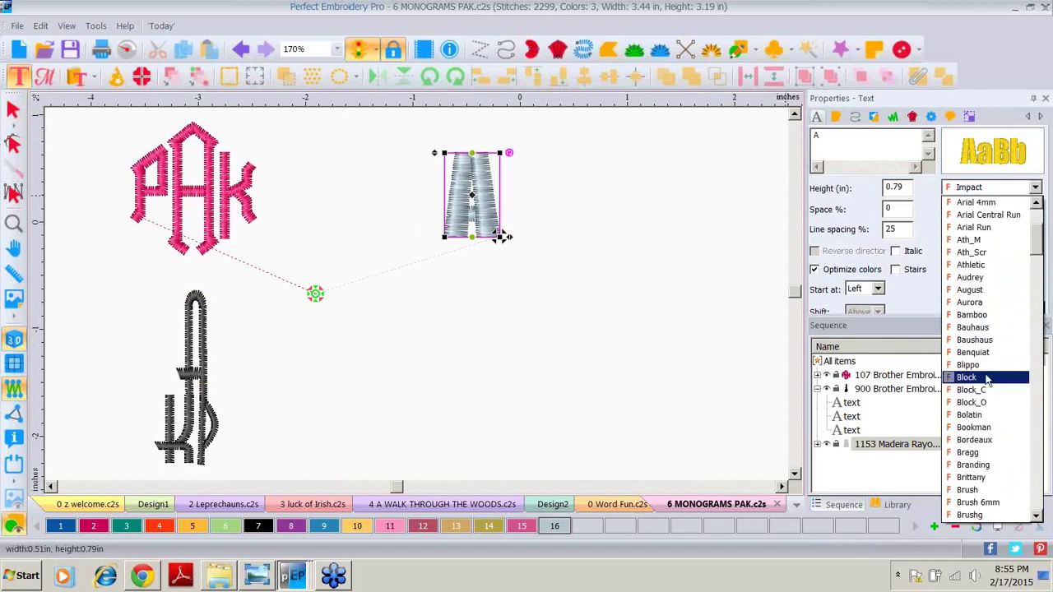
{"action": "left_click", "coordinate": [985, 328]}
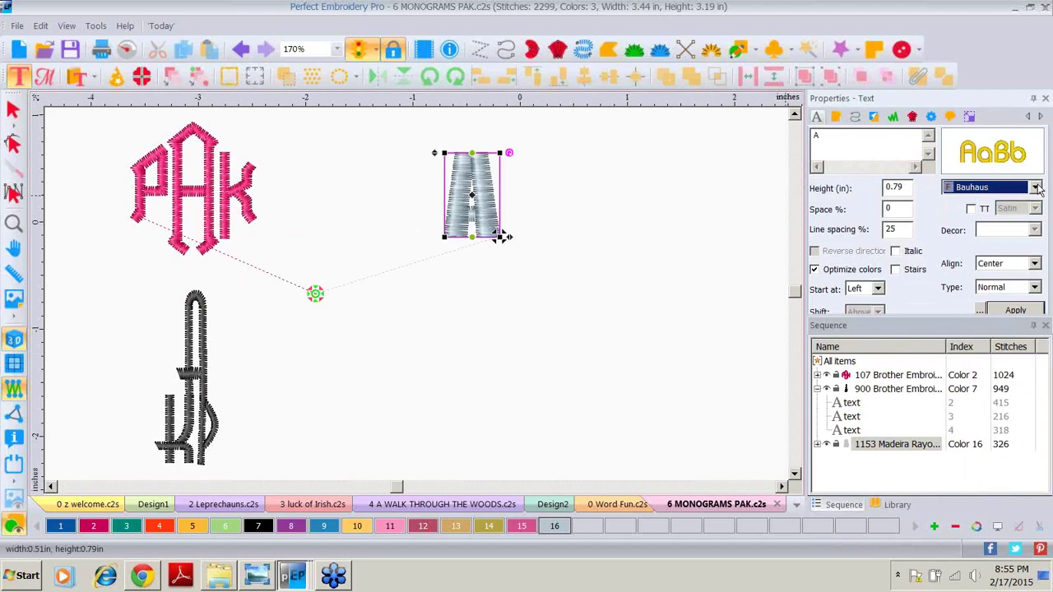
{"action": "left_click", "coordinate": [1035, 188]}
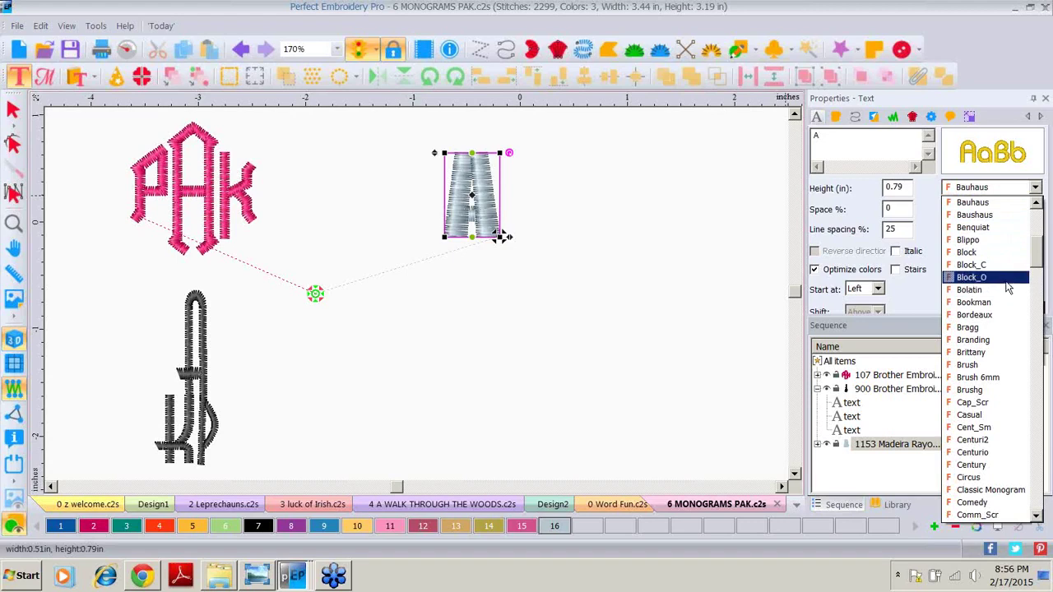
{"action": "left_click", "coordinate": [995, 214]}
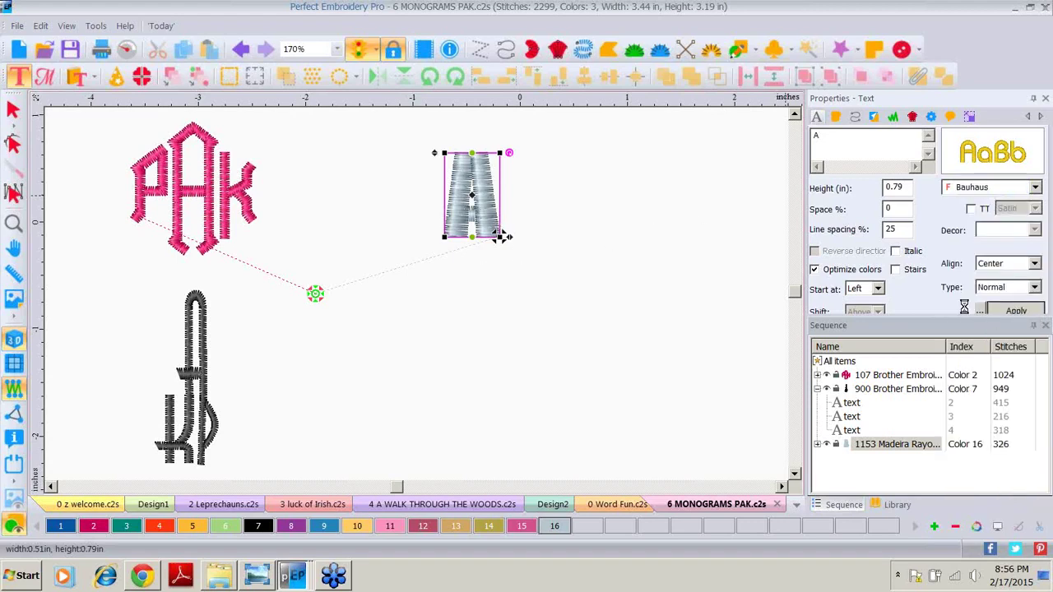
Move the letter A slightly lower and recolour it with blue thread colour 1.
{"action": "left_click_drag", "start_coordinate": [496, 193], "coordinate": [488, 273]}
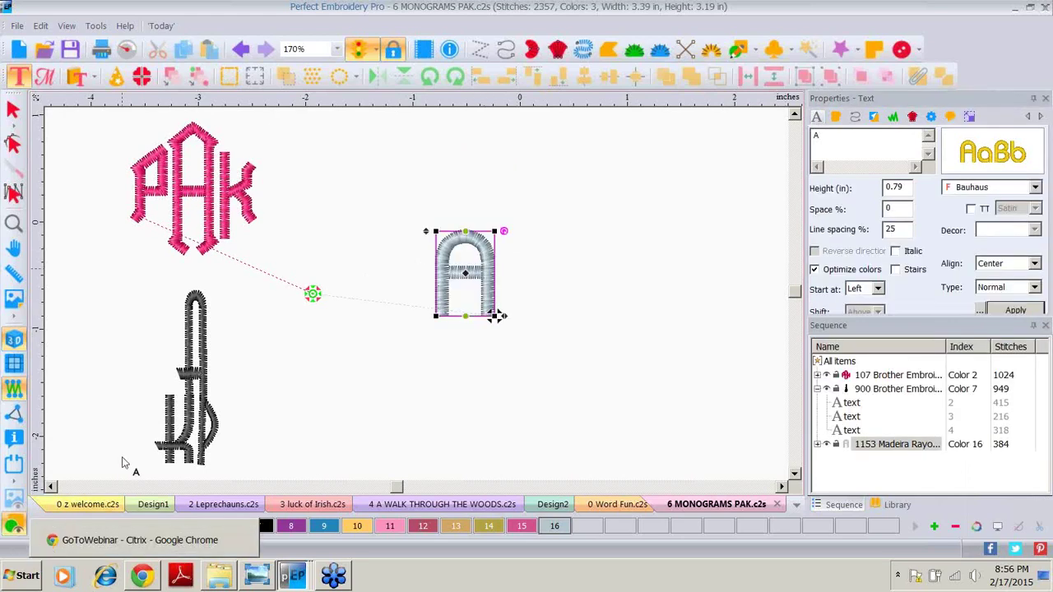
{"action": "left_click", "coordinate": [62, 528]}
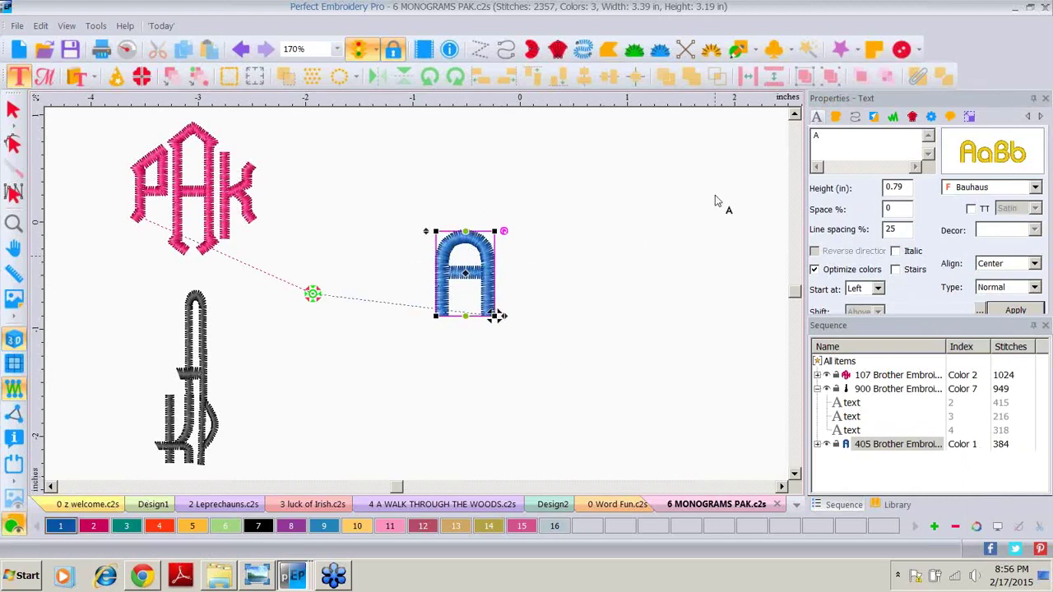
Replace the blue letter A's text with PAK and apply it.
{"action": "double_click", "coordinate": [820, 140]}
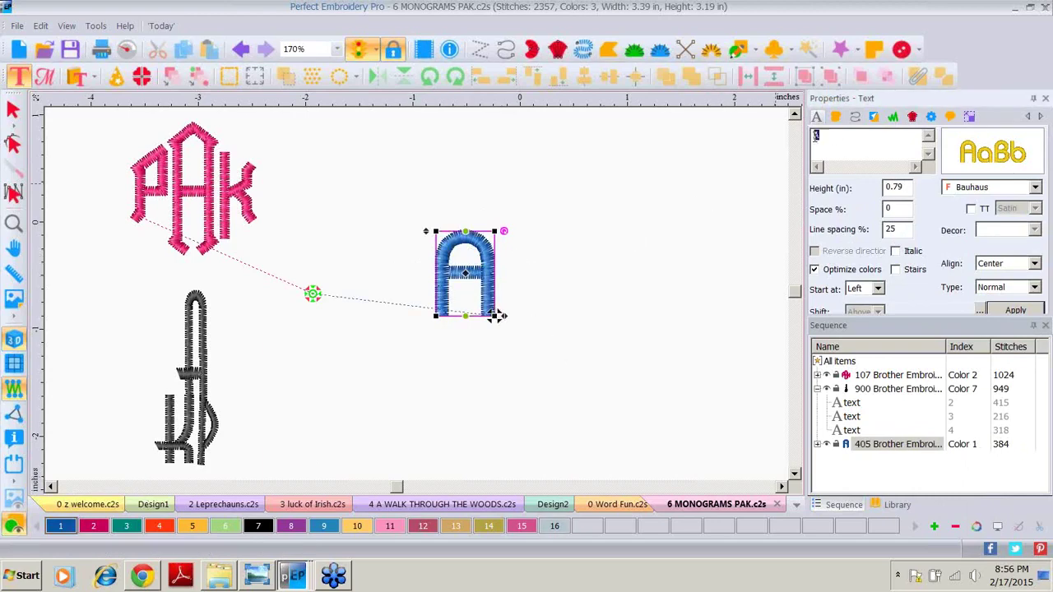
{"action": "type", "text": "P"}
{"action": "left_click", "coordinate": [746, 148]}
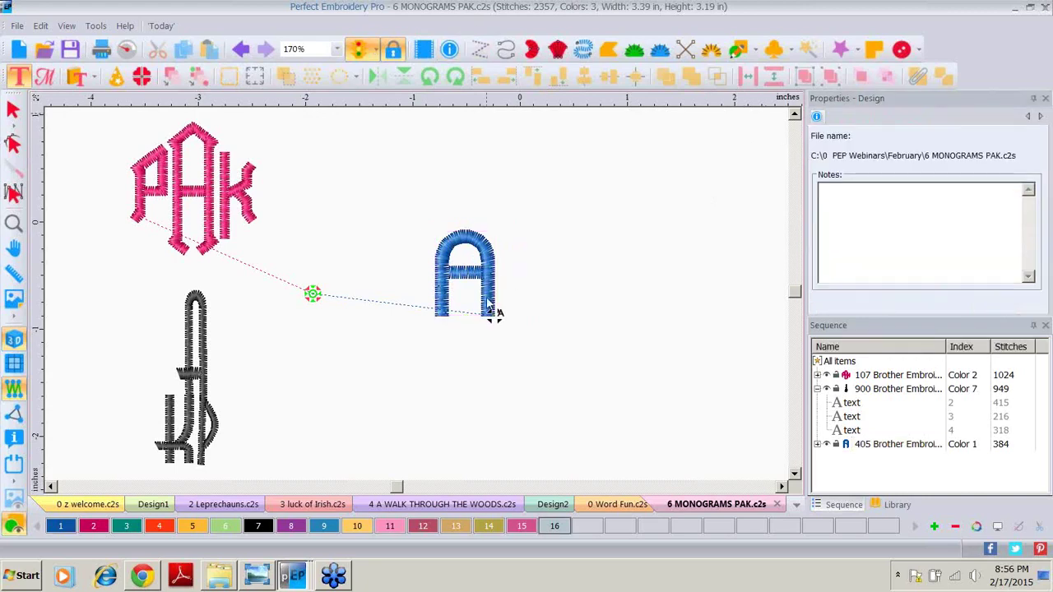
{"action": "left_click", "coordinate": [486, 283]}
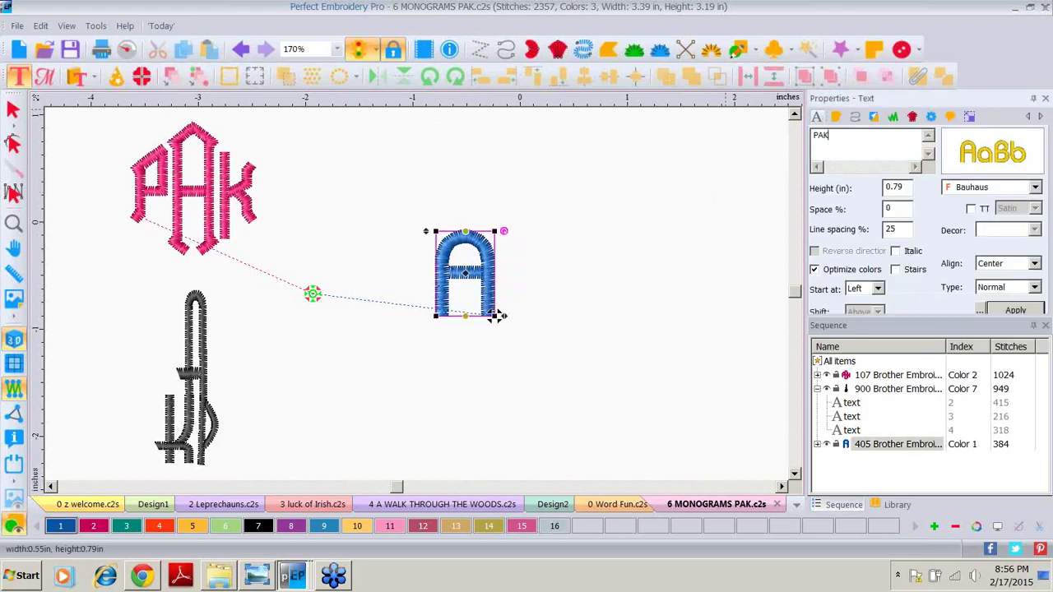
{"action": "left_click", "coordinate": [1012, 310]}
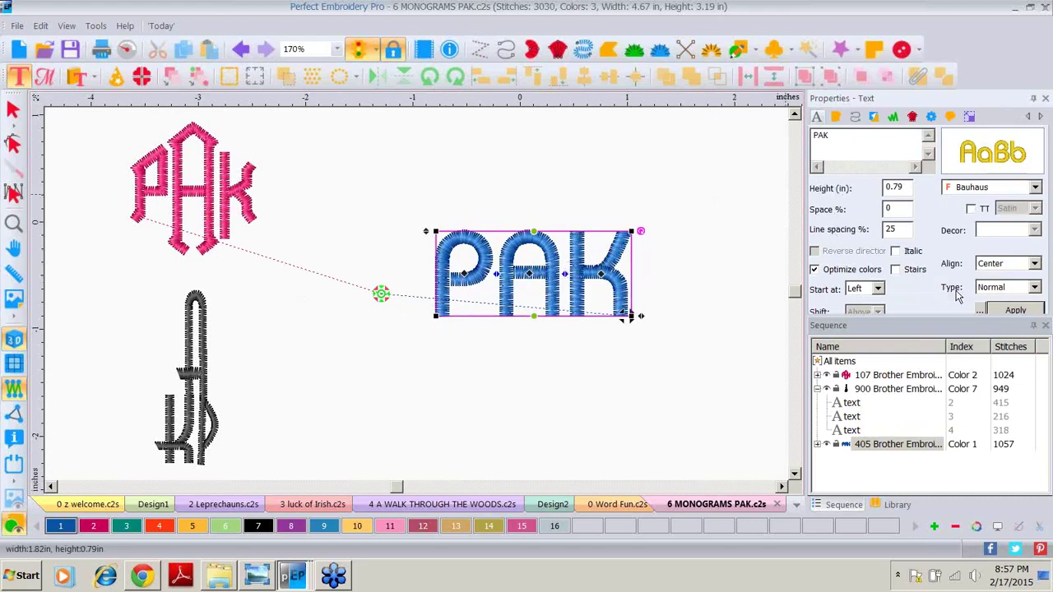
Change the blue PAK text's type to Monogram and apply it.
{"action": "left_click", "coordinate": [1034, 287]}
{"action": "left_click", "coordinate": [1007, 317]}
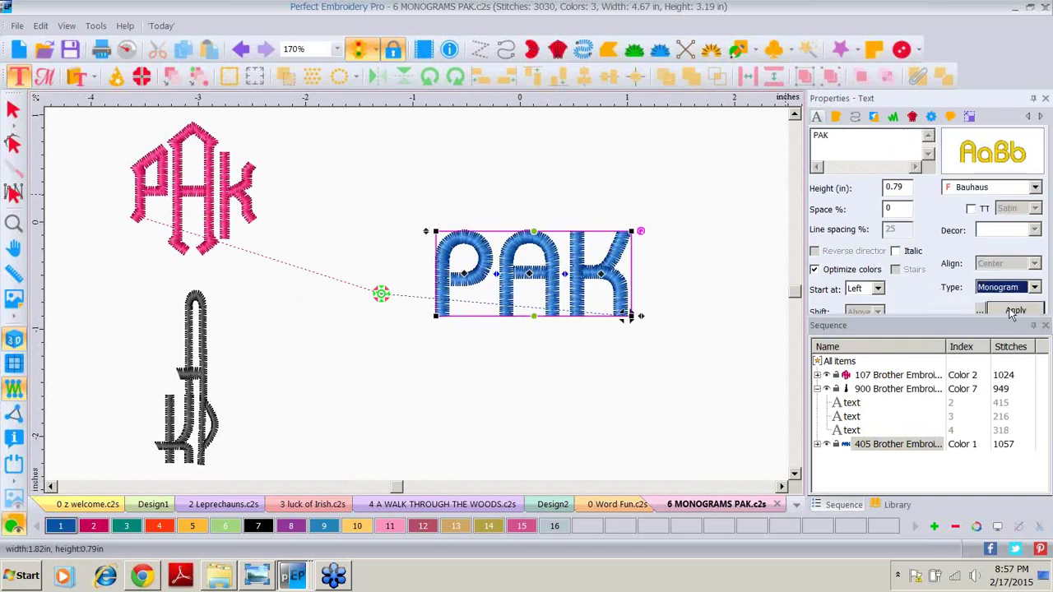
{"action": "left_click", "coordinate": [1012, 312]}
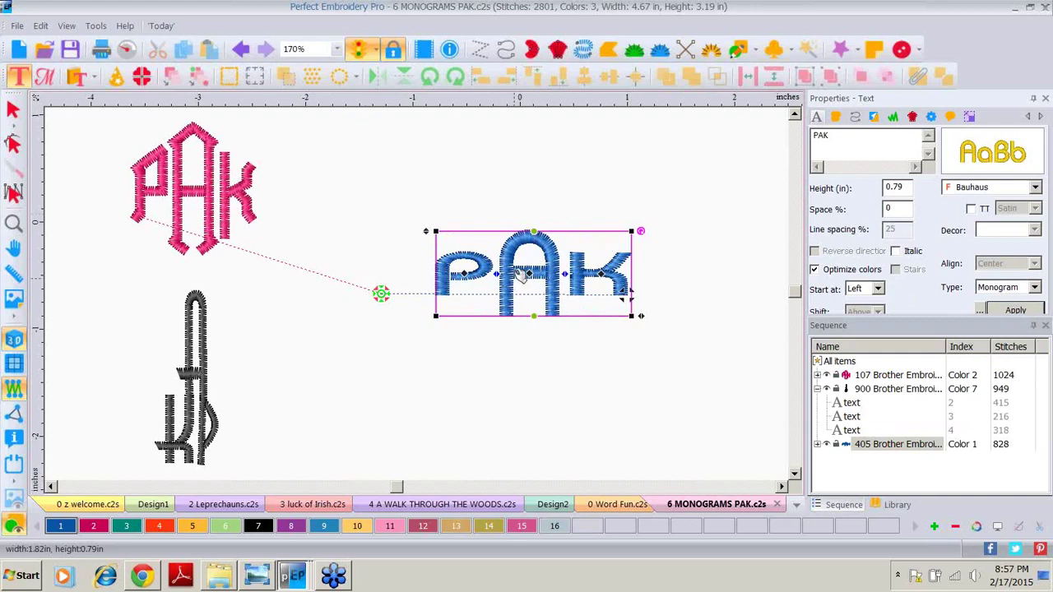
Add a new monogram object with the letters ABC and move it below the blue PAK monogram.
{"action": "left_click", "coordinate": [45, 78]}
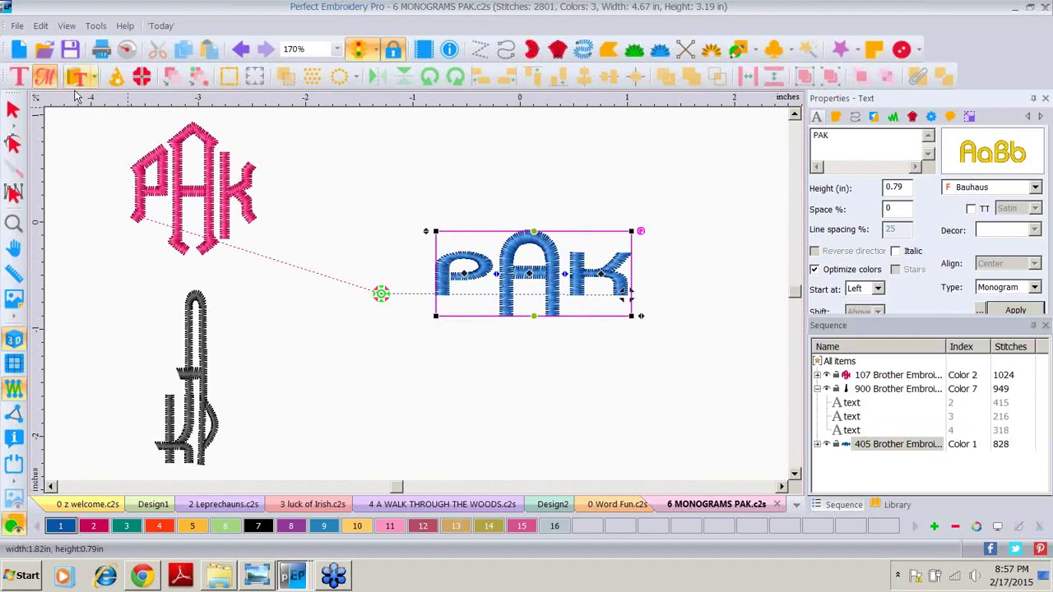
{"action": "left_click", "coordinate": [531, 410]}
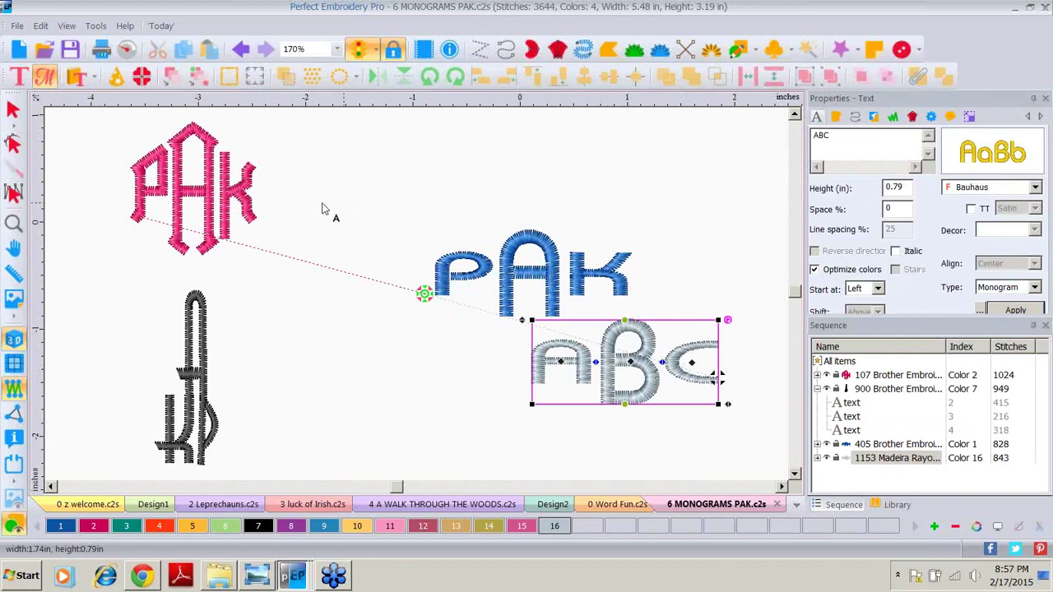
{"action": "left_click", "coordinate": [29, 78]}
{"action": "left_click", "coordinate": [13, 110]}
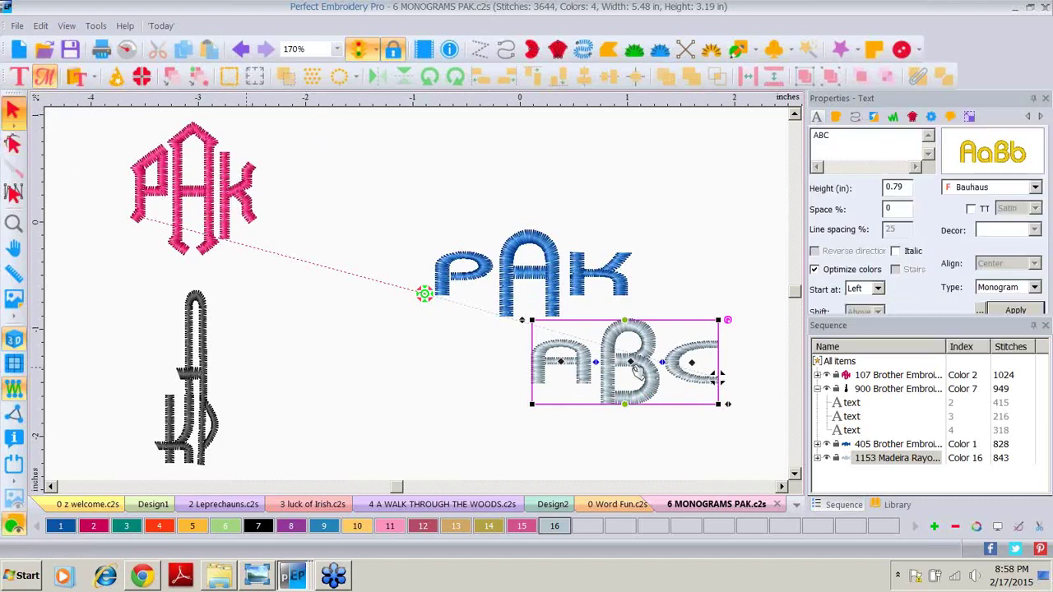
{"action": "left_click_drag", "start_coordinate": [614, 358], "coordinate": [508, 411]}
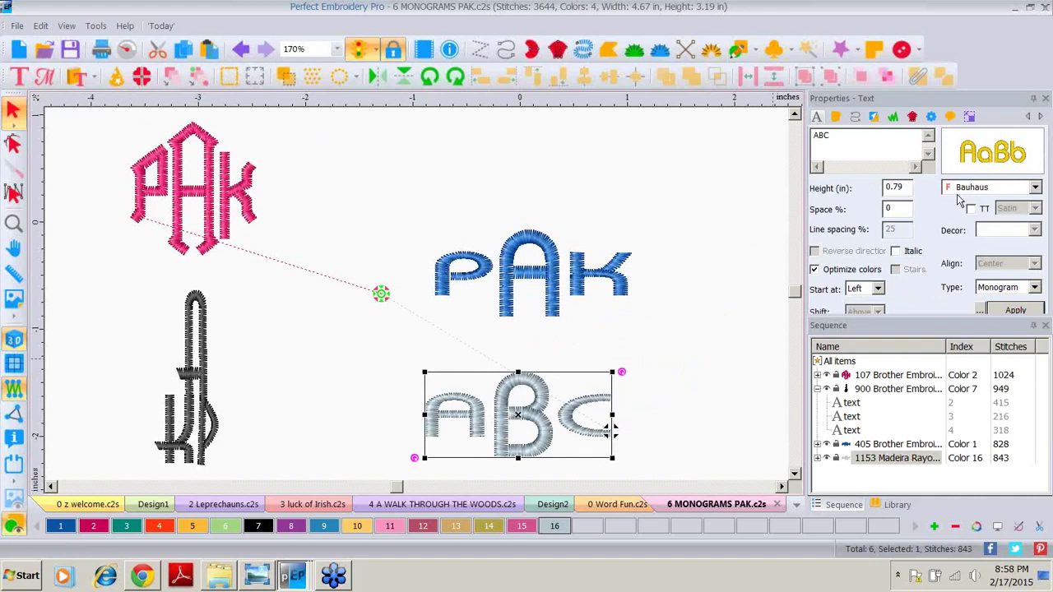
Change the ABC monogram's font to Backham and apply it.
{"action": "left_click", "coordinate": [1036, 189]}
{"action": "left_click", "coordinate": [1038, 304]}
{"action": "left_click_drag", "start_coordinate": [1039, 304], "coordinate": [1036, 501]}
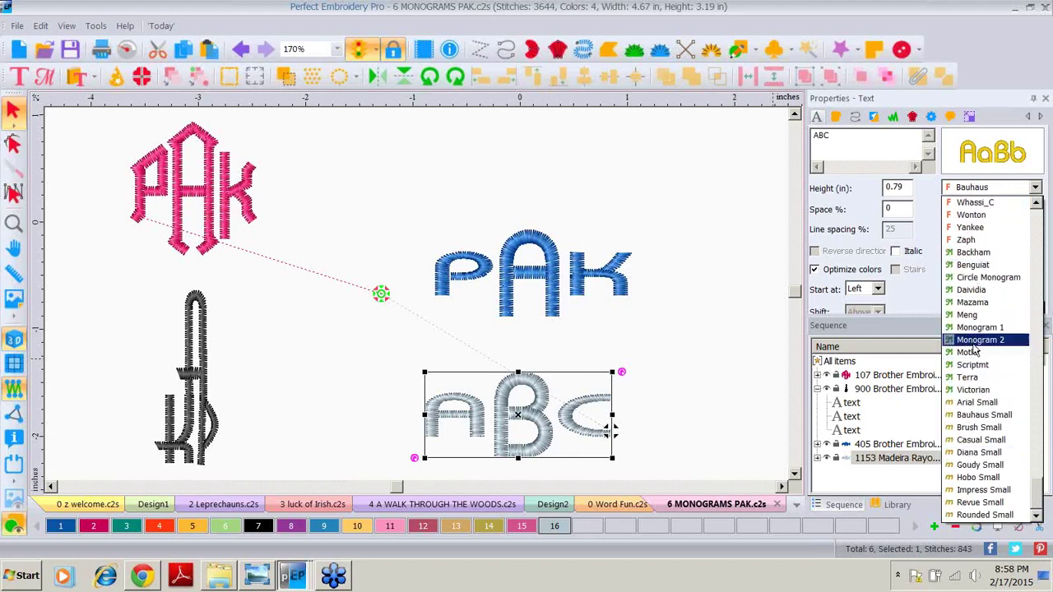
{"action": "left_click", "coordinate": [974, 252]}
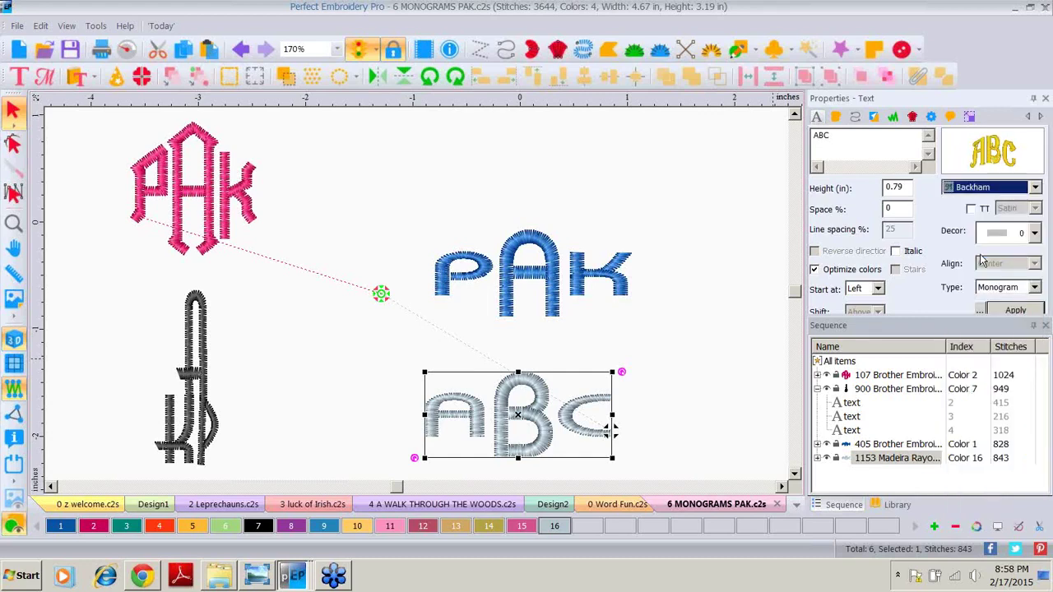
{"action": "left_click", "coordinate": [995, 311]}
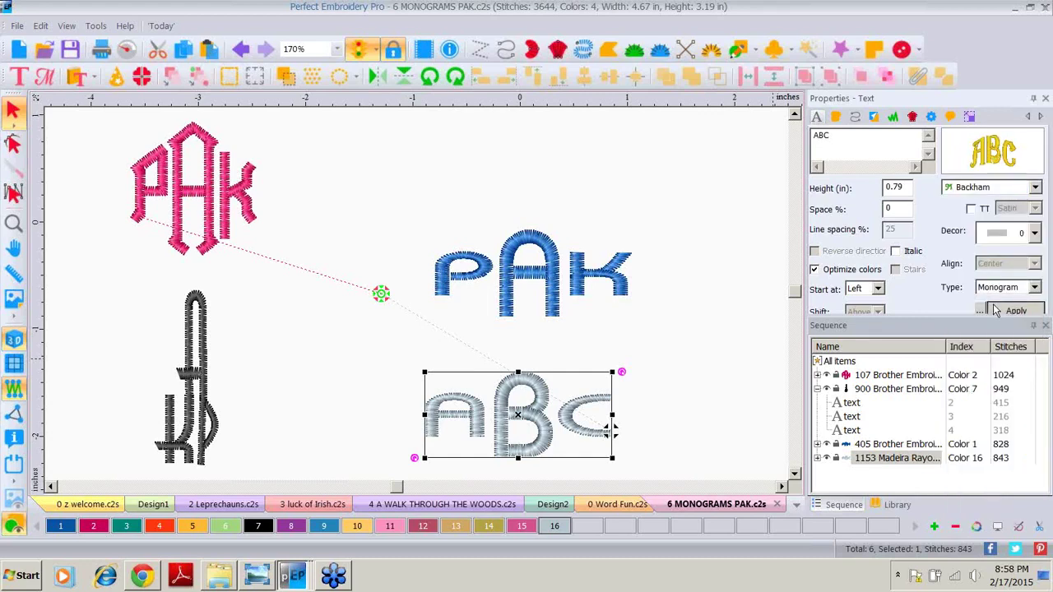
Recolour the ABC monogram with green thread colour 3 and shift it slightly sideways beneath the blue PAK.
{"action": "left_click", "coordinate": [126, 527]}
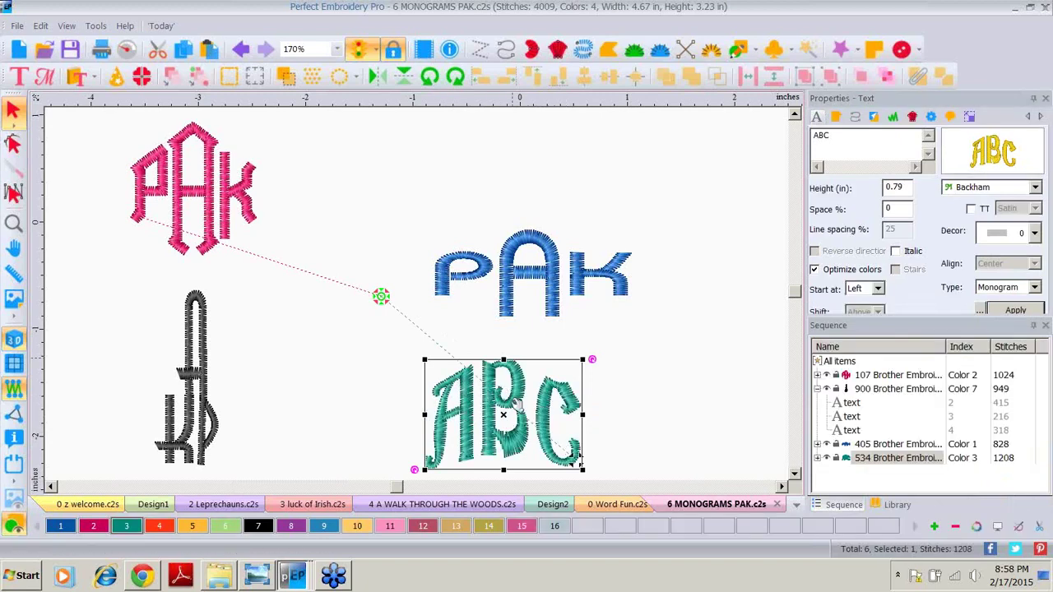
{"action": "left_click_drag", "start_coordinate": [518, 424], "coordinate": [534, 422]}
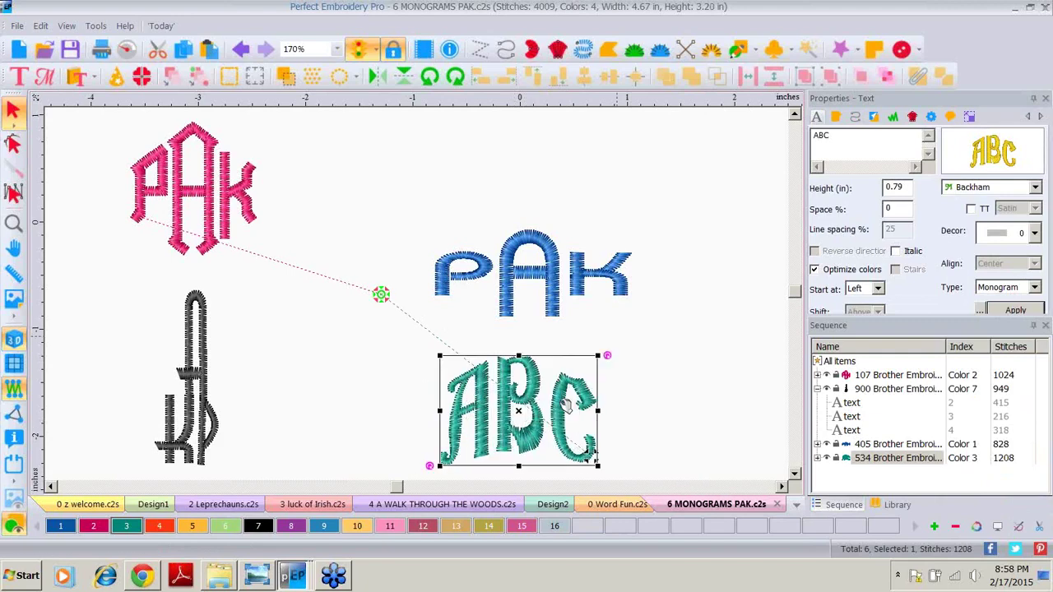
Change the green ABC monogram's font to Benguiat.
{"action": "left_click", "coordinate": [1034, 188]}
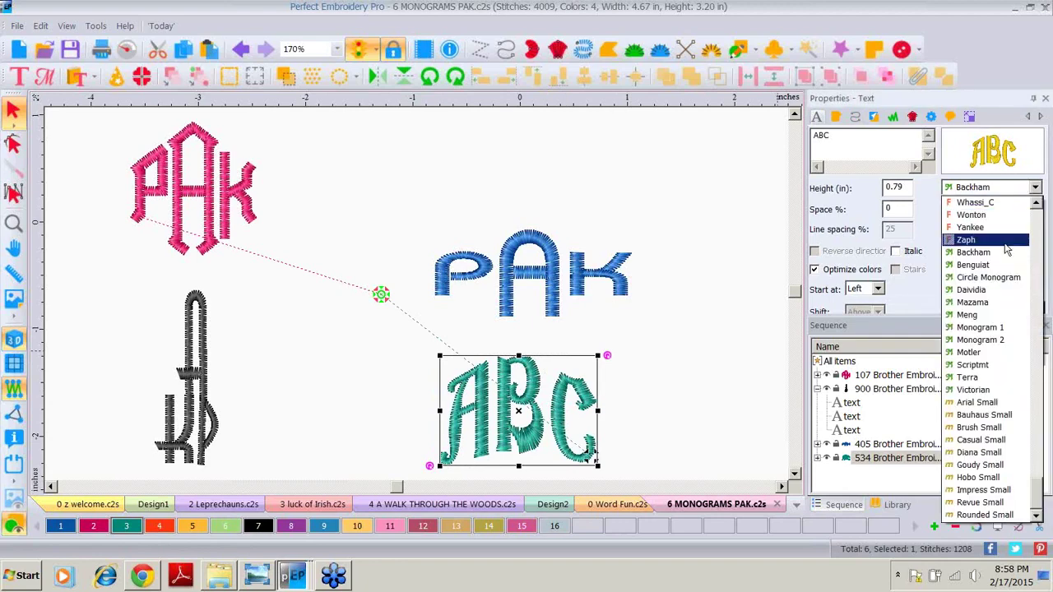
{"action": "left_click", "coordinate": [981, 266]}
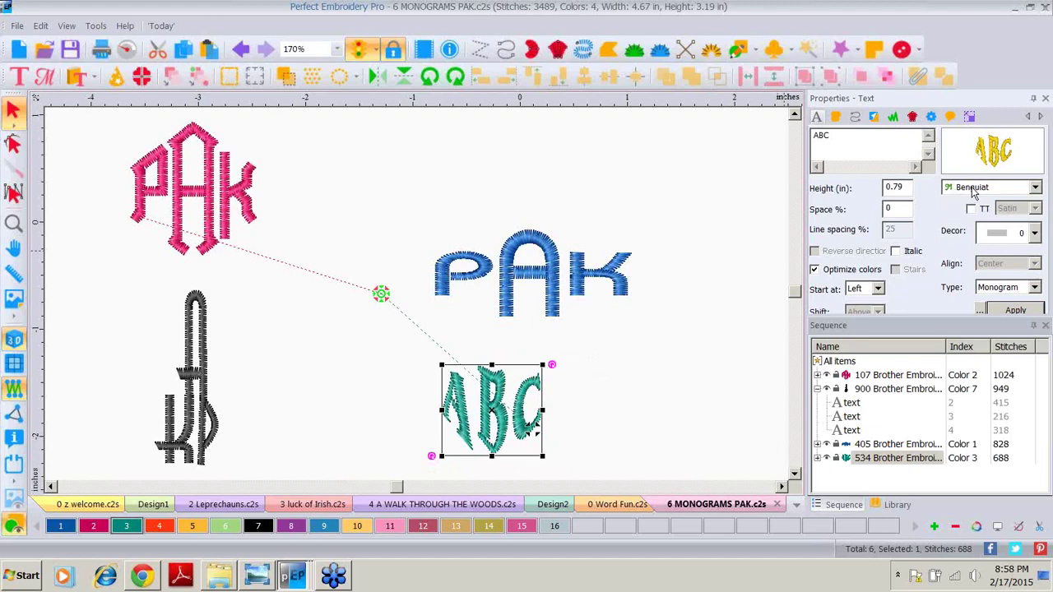
{"action": "left_click", "coordinate": [1035, 189]}
{"action": "left_click", "coordinate": [1036, 189]}
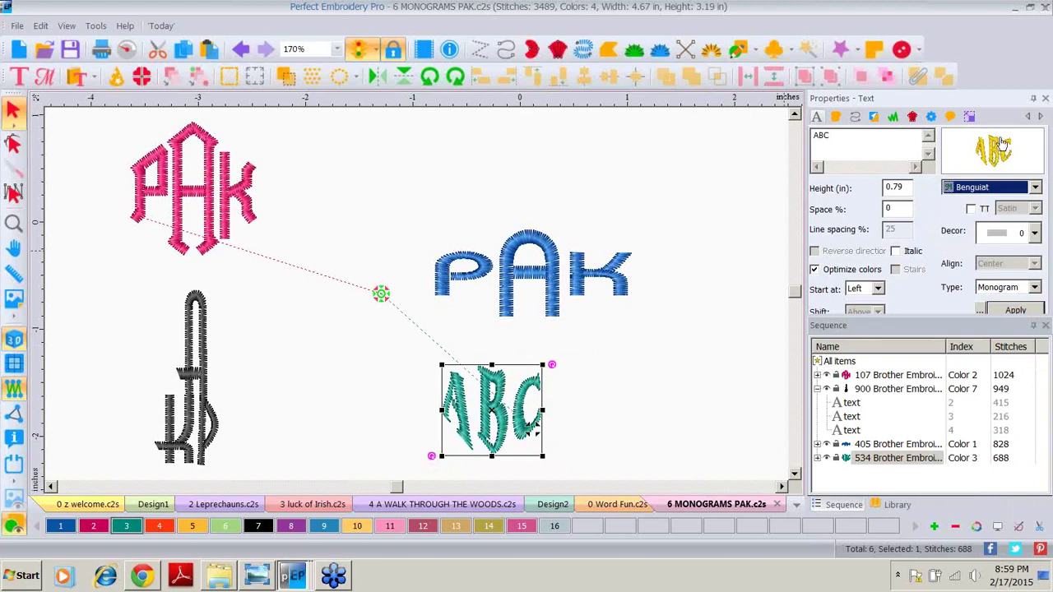
Browse the font catalog and choose Circle Monogram as the font for the green ABC monogram.
{"action": "mouse_move", "coordinate": [986, 144]}
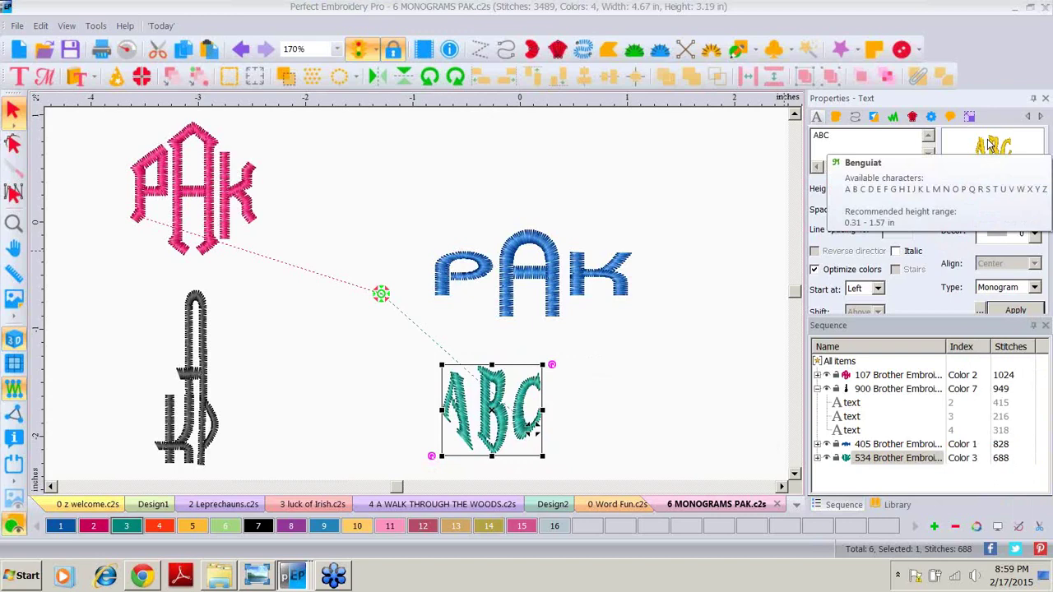
{"action": "left_click", "coordinate": [989, 144]}
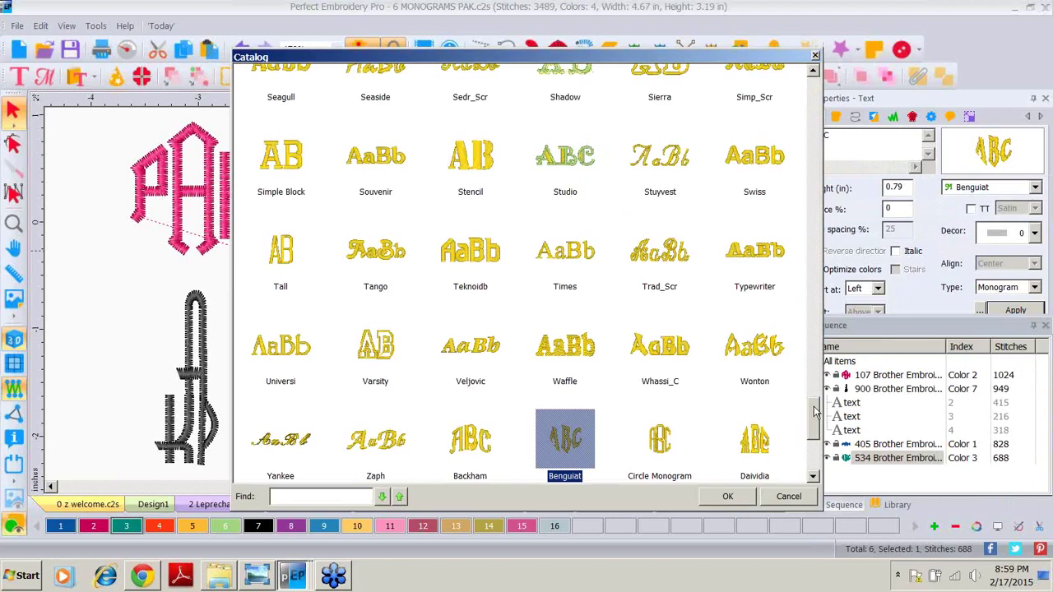
{"action": "left_click_drag", "start_coordinate": [814, 411], "coordinate": [819, 90]}
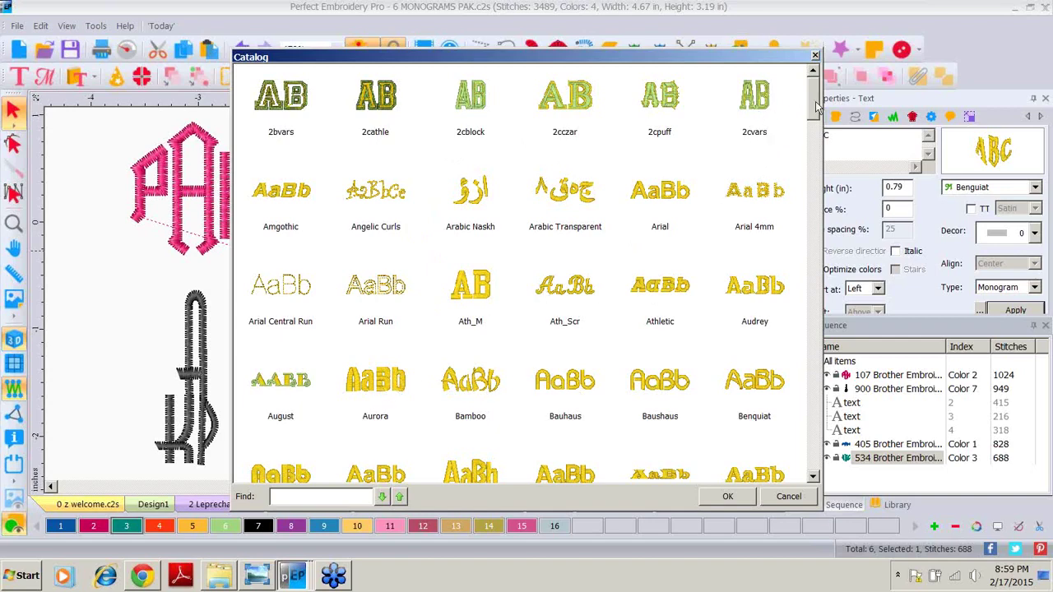
{"action": "mouse_move", "coordinate": [817, 108]}
{"action": "left_mouse_down"}
{"action": "mouse_move", "coordinate": [815, 156]}
{"action": "mouse_move", "coordinate": [814, 140]}
{"action": "left_mouse_up"}
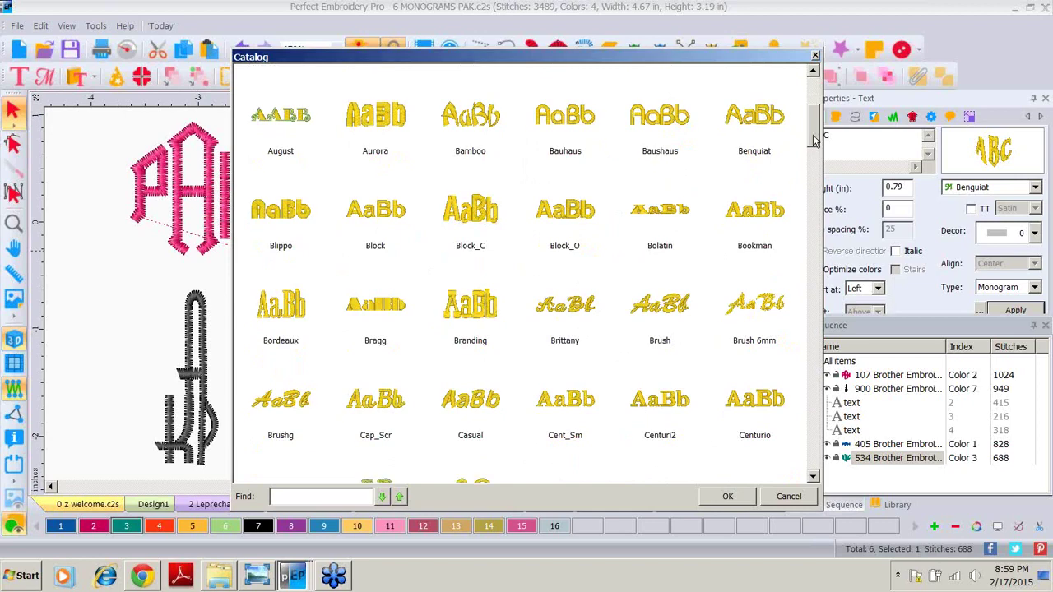
{"action": "left_click_drag", "start_coordinate": [814, 140], "coordinate": [814, 436]}
{"action": "left_click", "coordinate": [564, 442]}
{"action": "scroll", "coordinate": [559, 325], "scroll_direction": "down", "scroll_amount": 2}
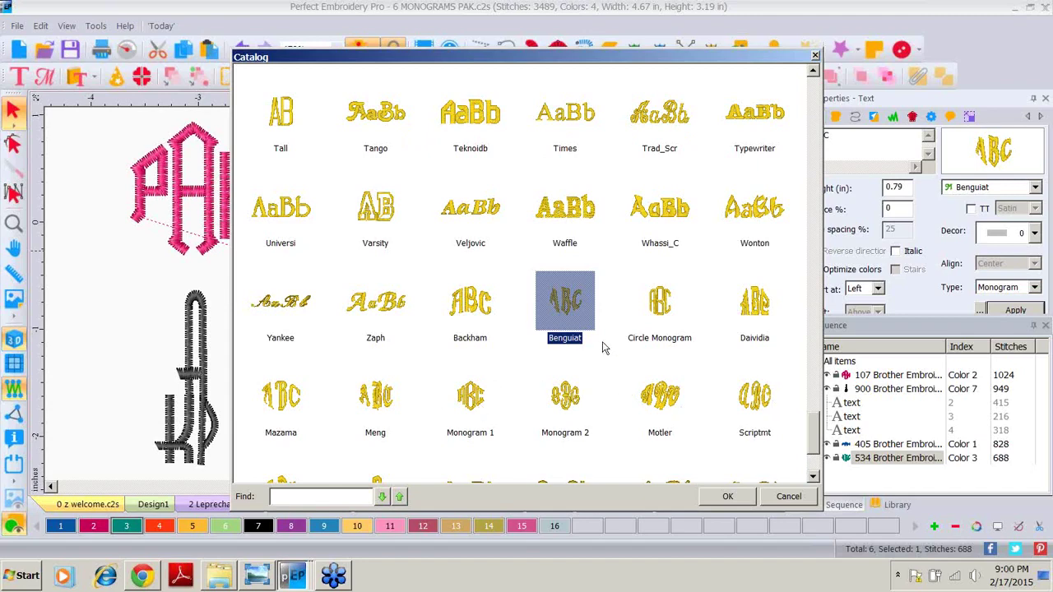
{"action": "left_click", "coordinate": [664, 309]}
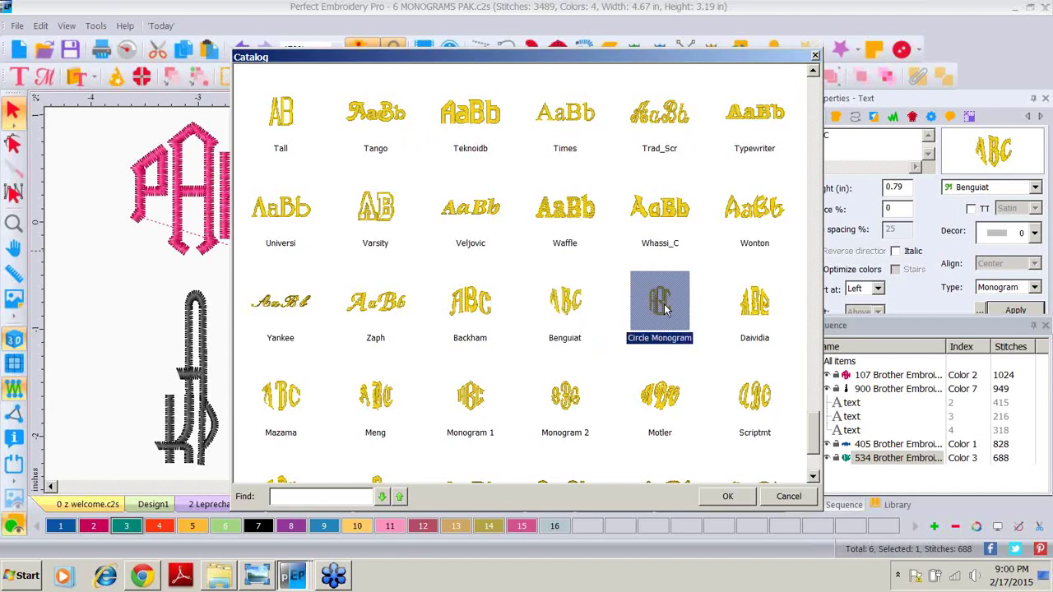
{"action": "double_click", "coordinate": [664, 307]}
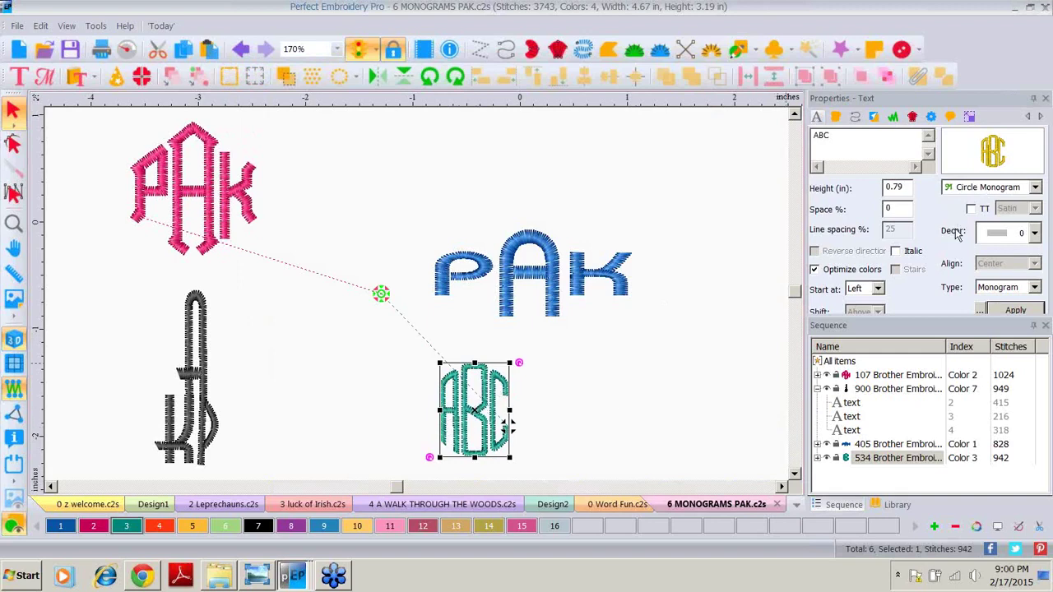
Add decor style 1 around the green ABC circle monogram and apply it.
{"action": "left_click", "coordinate": [1034, 236]}
{"action": "left_click", "coordinate": [1019, 279]}
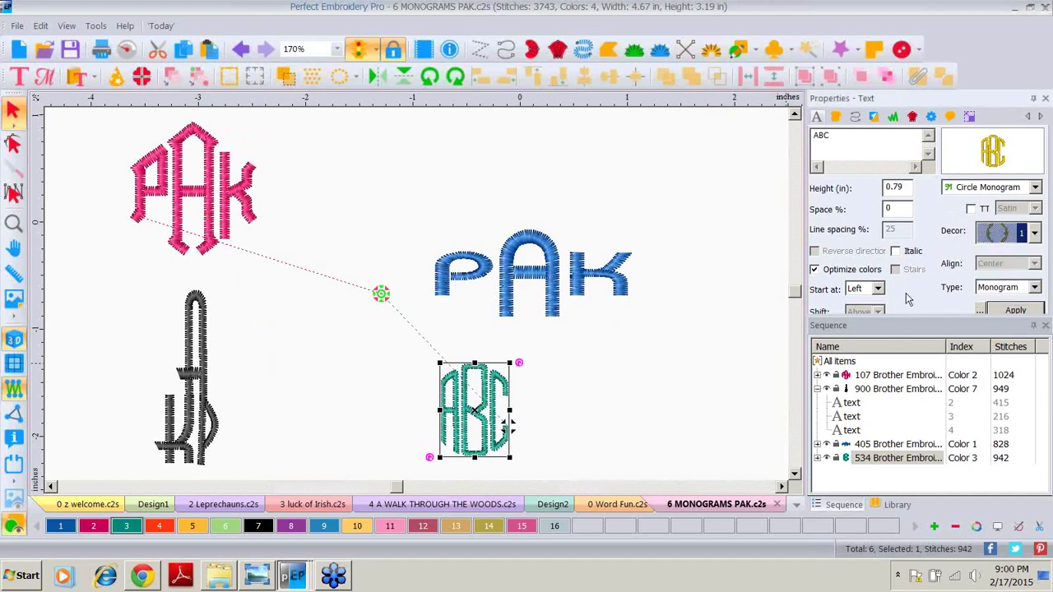
{"action": "left_click", "coordinate": [1015, 310]}
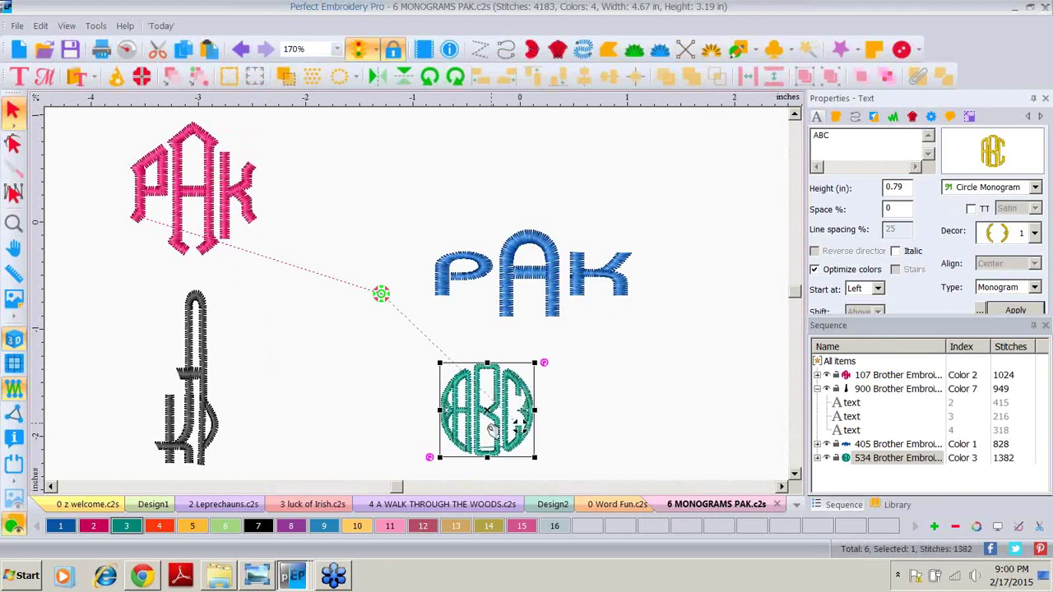
Compare the monogram fonts and decor settings of the blue PAK and green ABC monograms.
{"action": "left_click", "coordinate": [550, 267]}
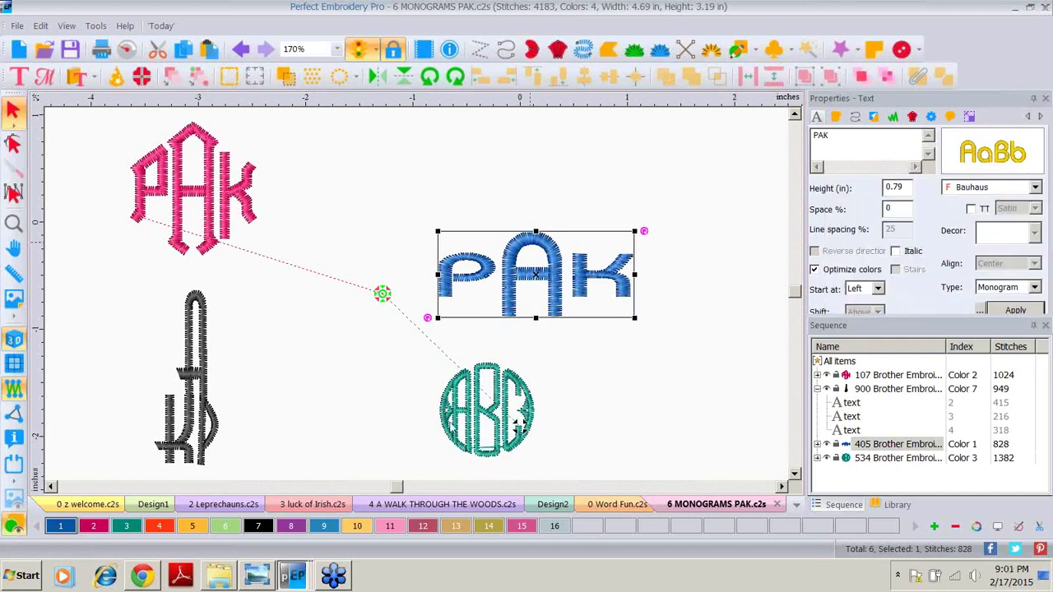
{"action": "key", "text": "Tab"}
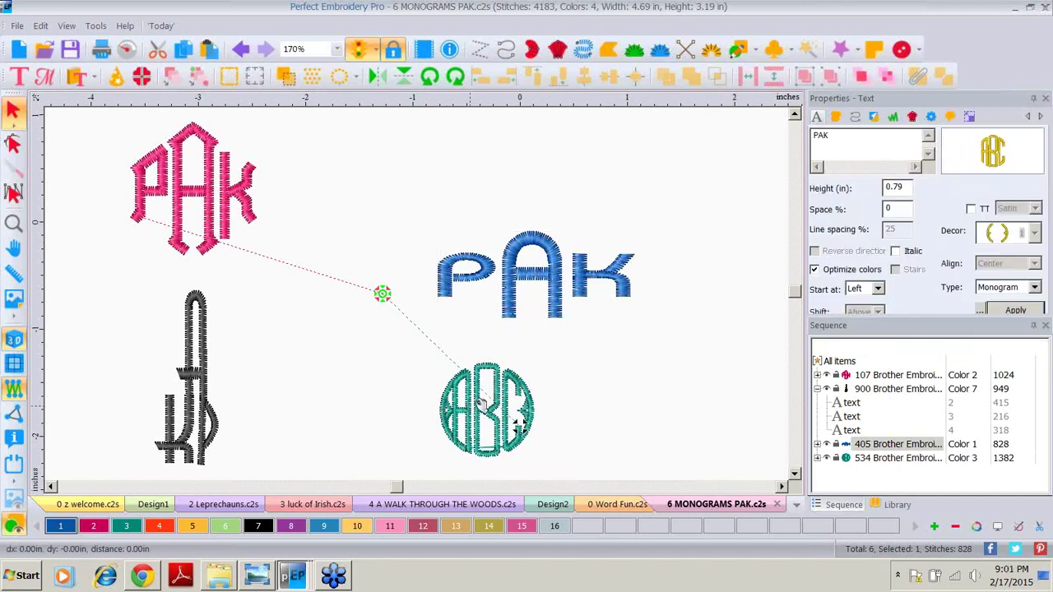
{"action": "key", "text": "Tab"}
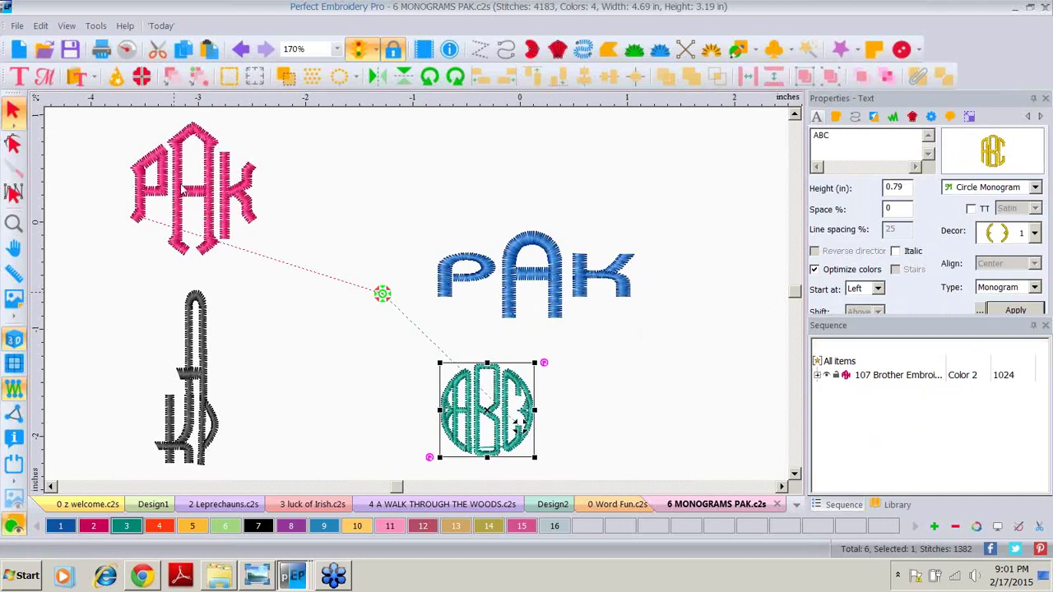
Add the diamond decor style 1 around the pink PAK monogram and apply it.
{"action": "left_click", "coordinate": [1034, 187]}
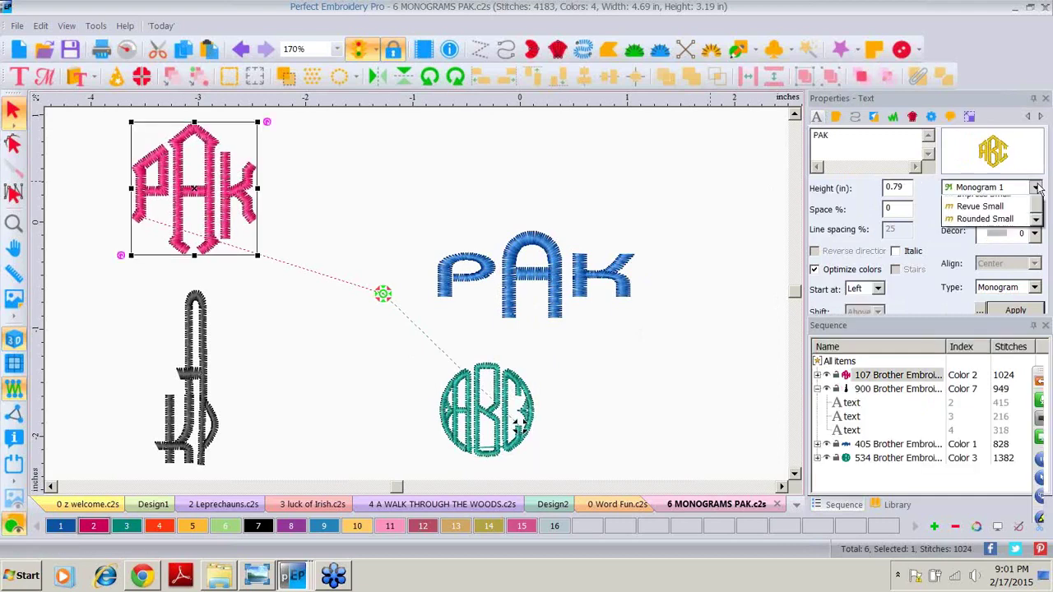
{"action": "left_click", "coordinate": [1035, 188]}
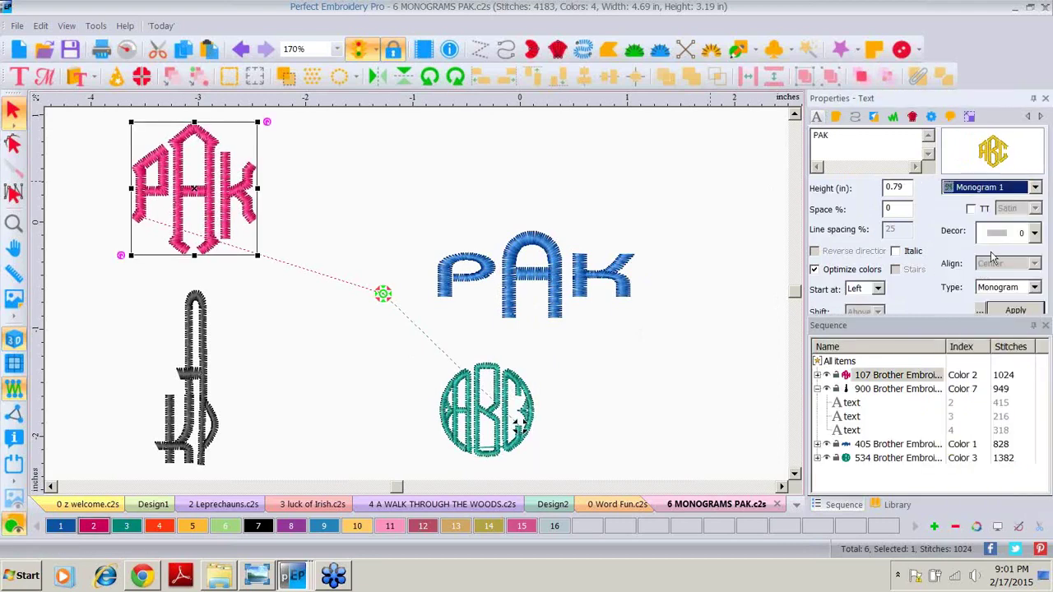
{"action": "left_click", "coordinate": [1034, 233]}
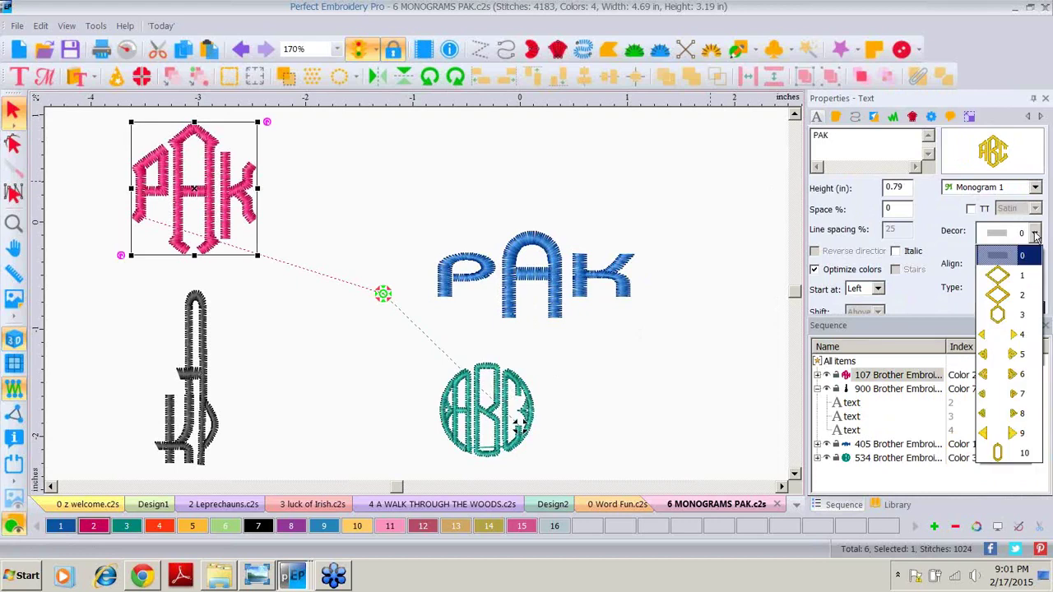
{"action": "left_click", "coordinate": [1002, 279]}
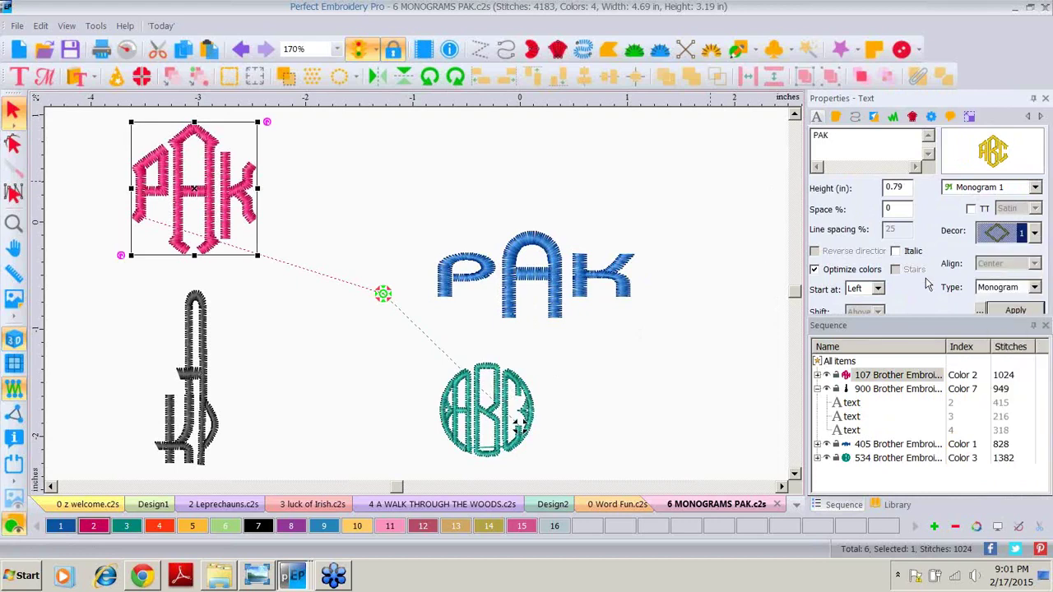
{"action": "left_click", "coordinate": [1011, 312]}
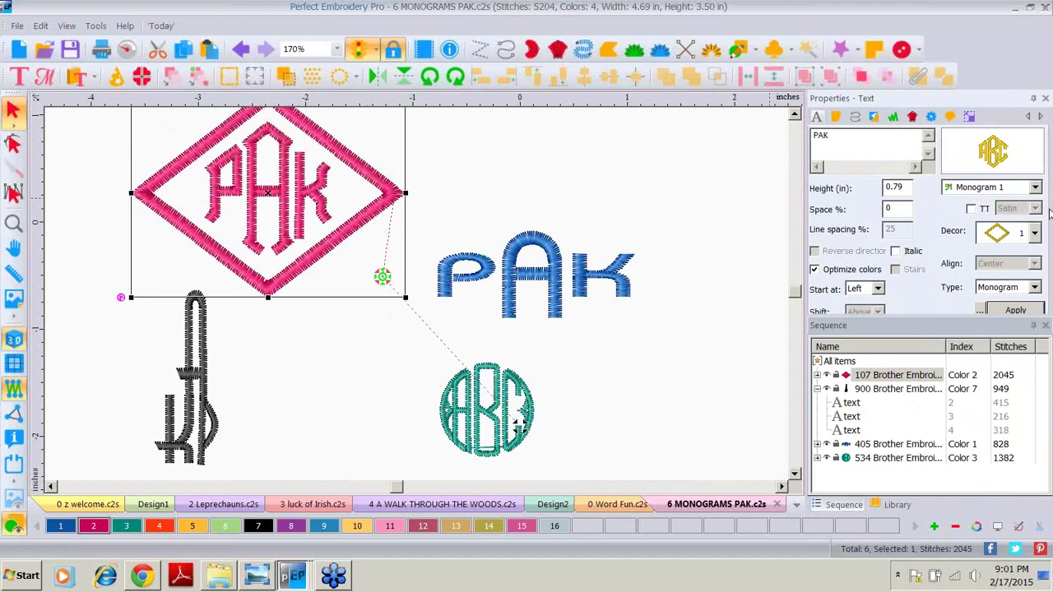
Set the pink PAK monogram's decor to style 8, apply it, and recolour the monogram with red thread colour 4.
{"action": "left_click", "coordinate": [1035, 234]}
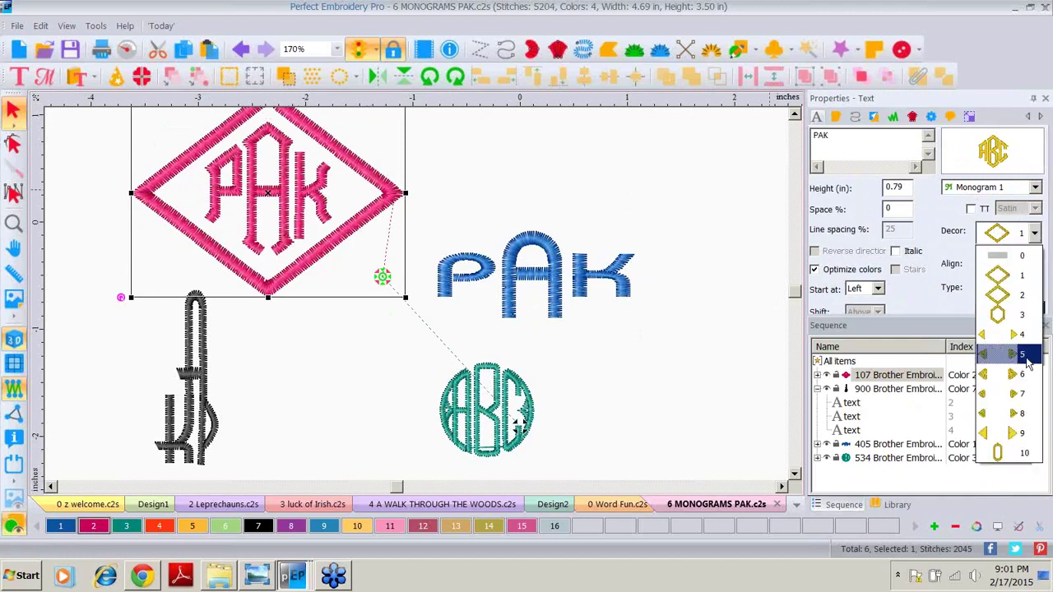
{"action": "left_click", "coordinate": [1027, 411]}
{"action": "left_click", "coordinate": [1033, 310]}
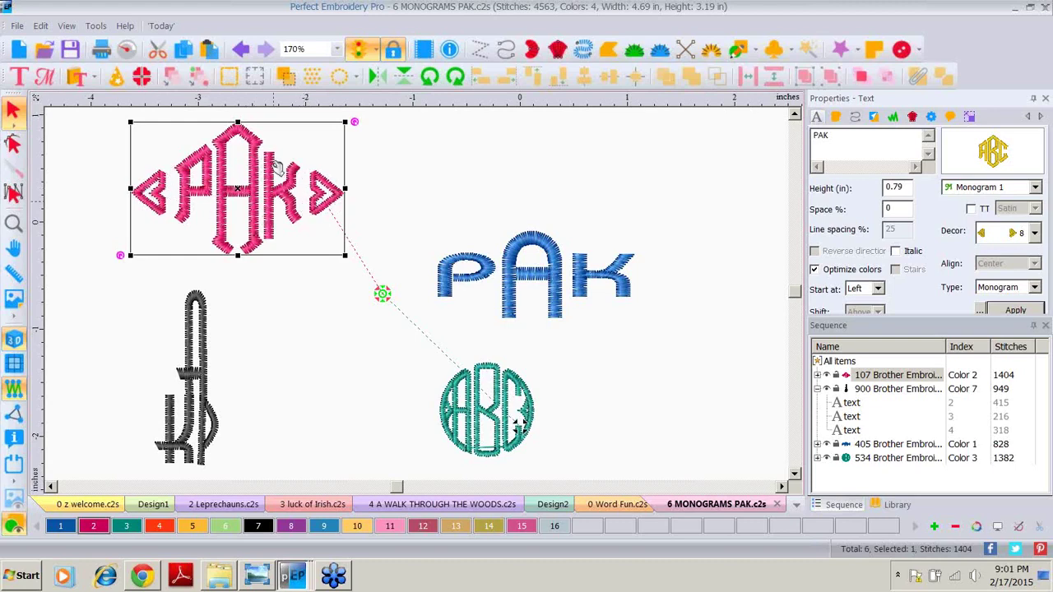
{"action": "left_click", "coordinate": [160, 527]}
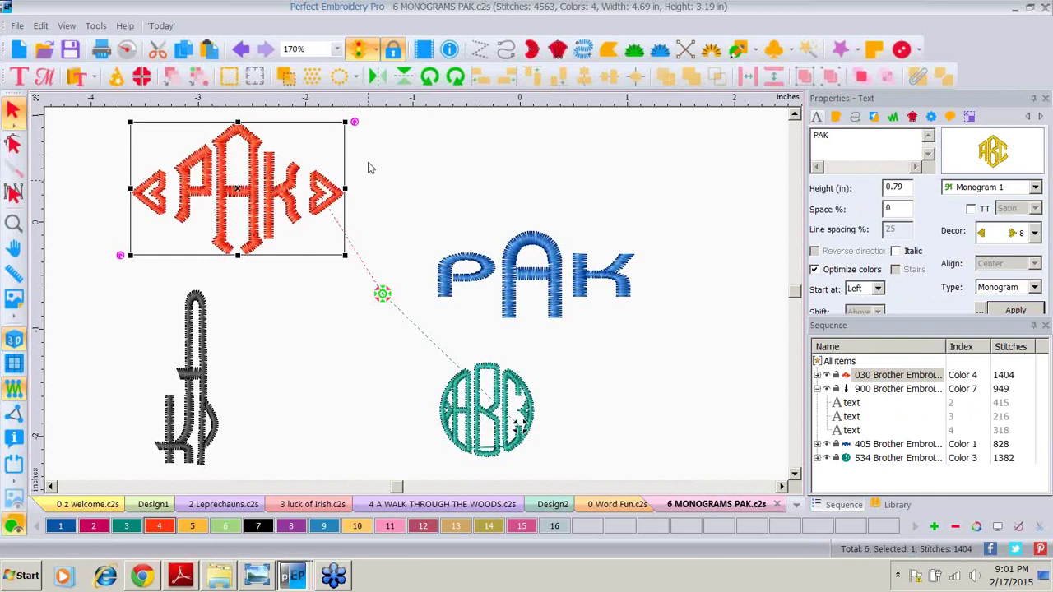
Break up the red PAK monogram's text and recolour its two side arrow decorations with green thread colour 3.
{"action": "right_click", "coordinate": [244, 189]}
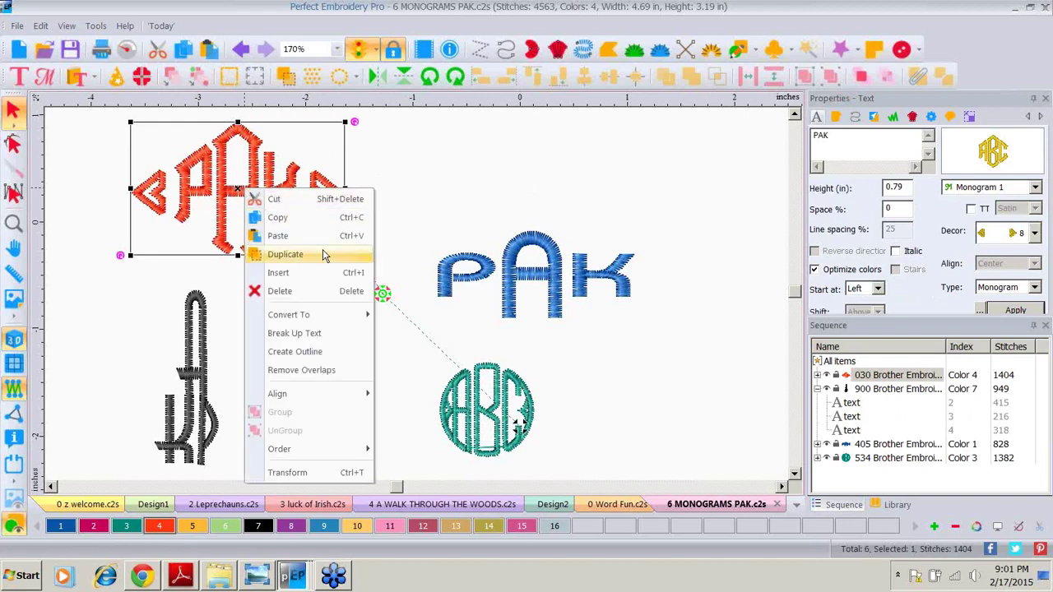
{"action": "left_click", "coordinate": [282, 333]}
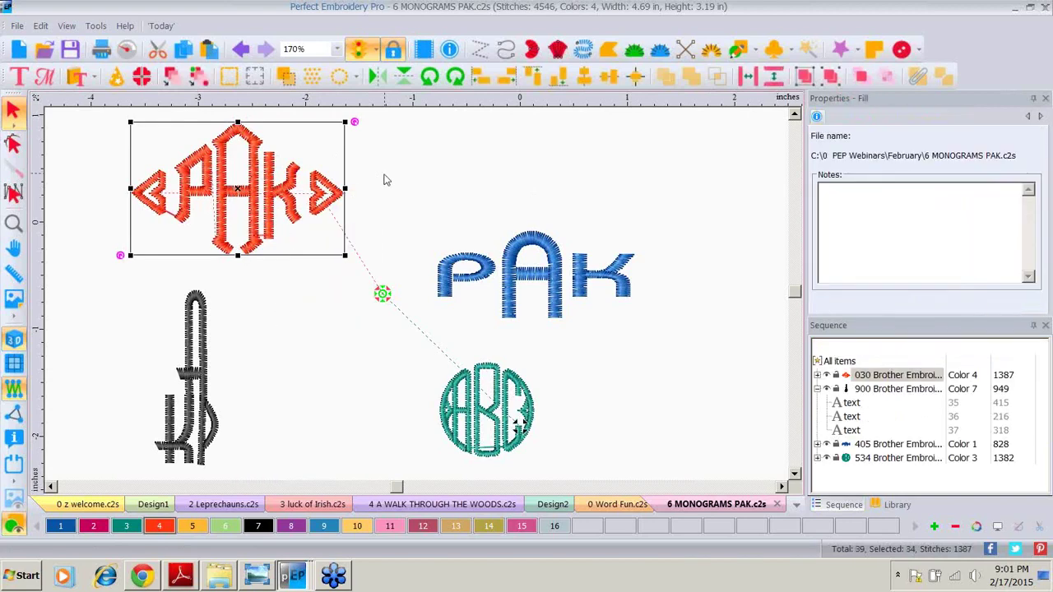
{"action": "left_click", "coordinate": [332, 188]}
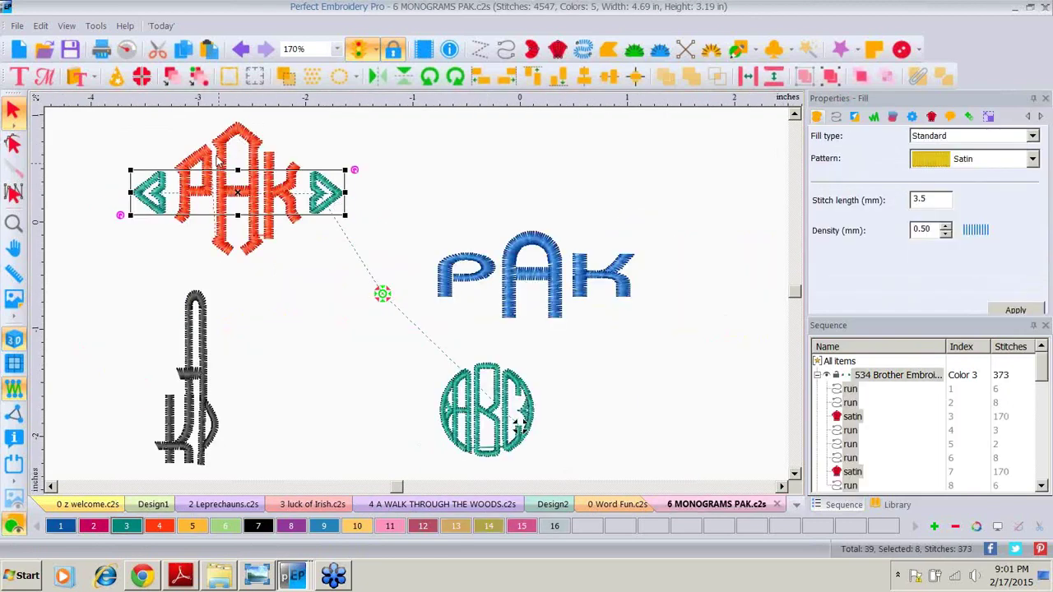
{"action": "left_click", "coordinate": [218, 152]}
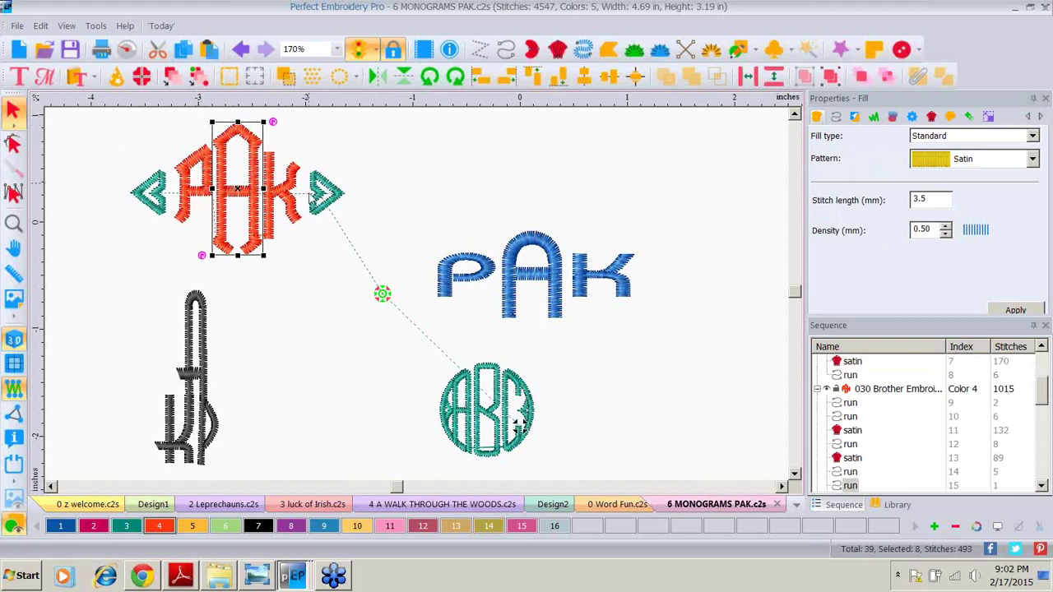
{"action": "left_click", "coordinate": [324, 289]}
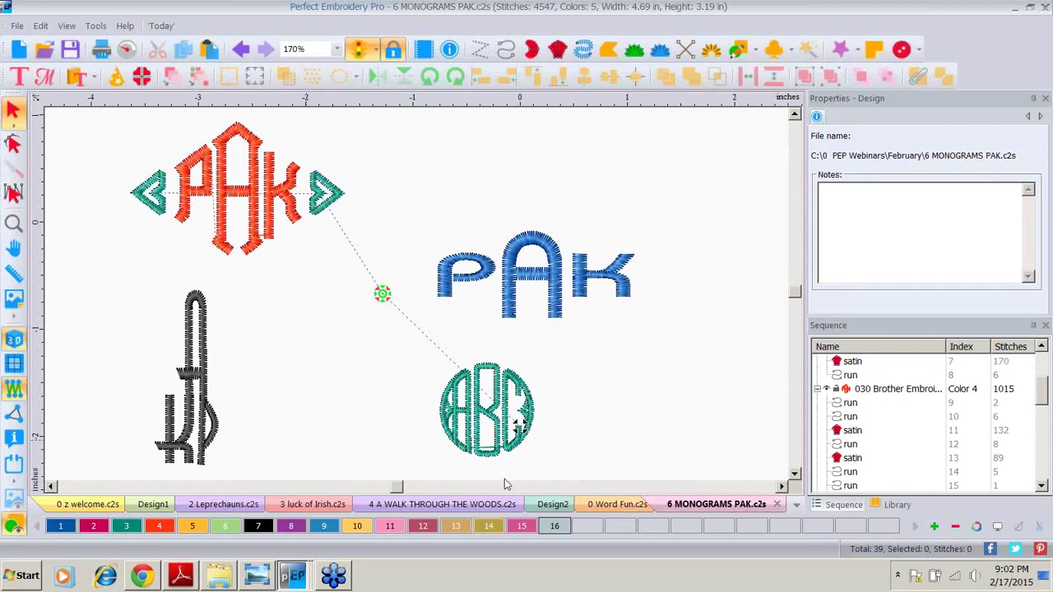
Insert the oval monogram design Mon43625, shrink it and move it to frame the blue PAK monogram.
{"action": "left_click", "coordinate": [93, 78]}
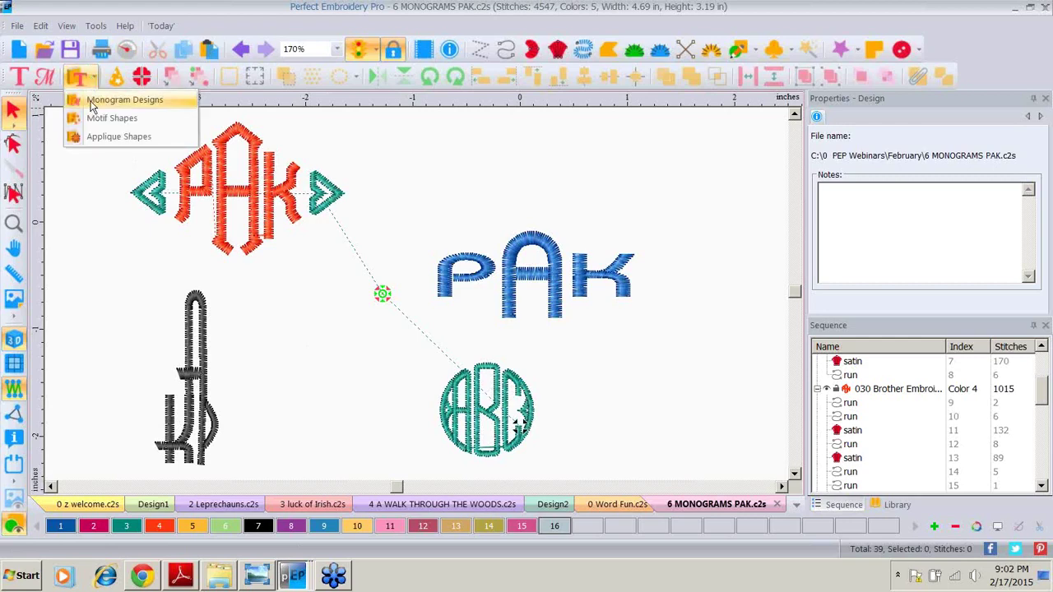
{"action": "left_click", "coordinate": [115, 100]}
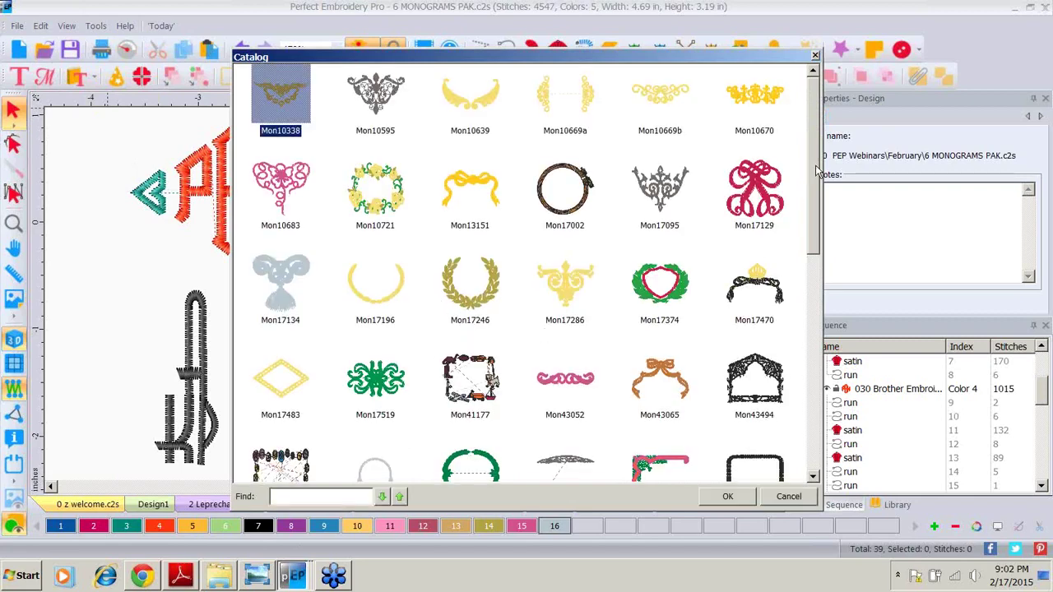
{"action": "scroll", "coordinate": [817, 169], "scroll_direction": "down", "scroll_amount": 3}
{"action": "left_click", "coordinate": [469, 337]}
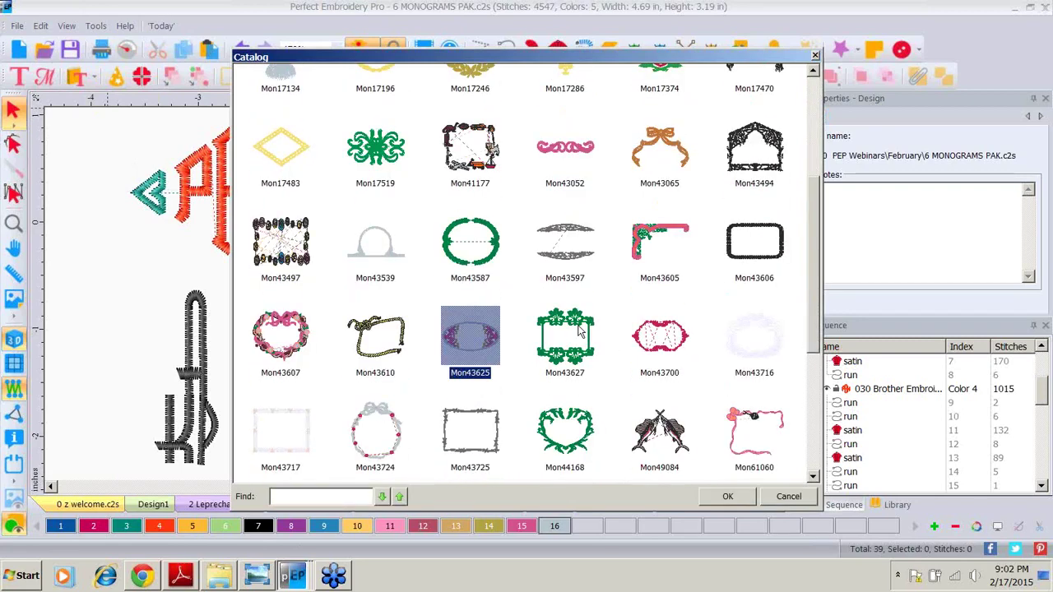
{"action": "double_click", "coordinate": [485, 343]}
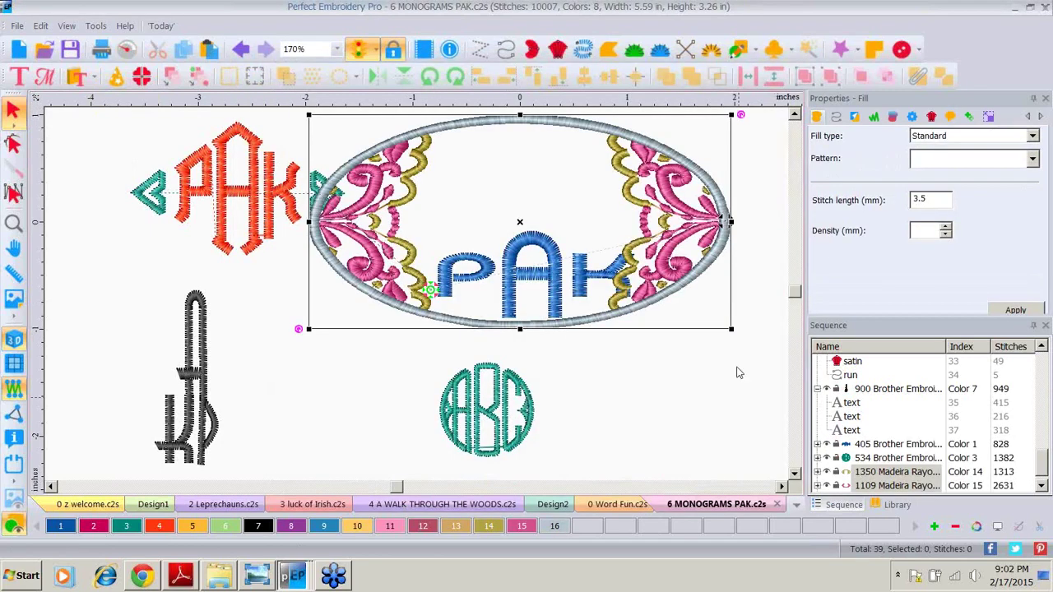
{"action": "left_click_drag", "start_coordinate": [730, 329], "coordinate": [691, 289]}
{"action": "left_click_drag", "start_coordinate": [618, 122], "coordinate": [662, 204]}
Open the design file 6a text designs.c2s from the February folder.
{"action": "left_click", "coordinate": [46, 51]}
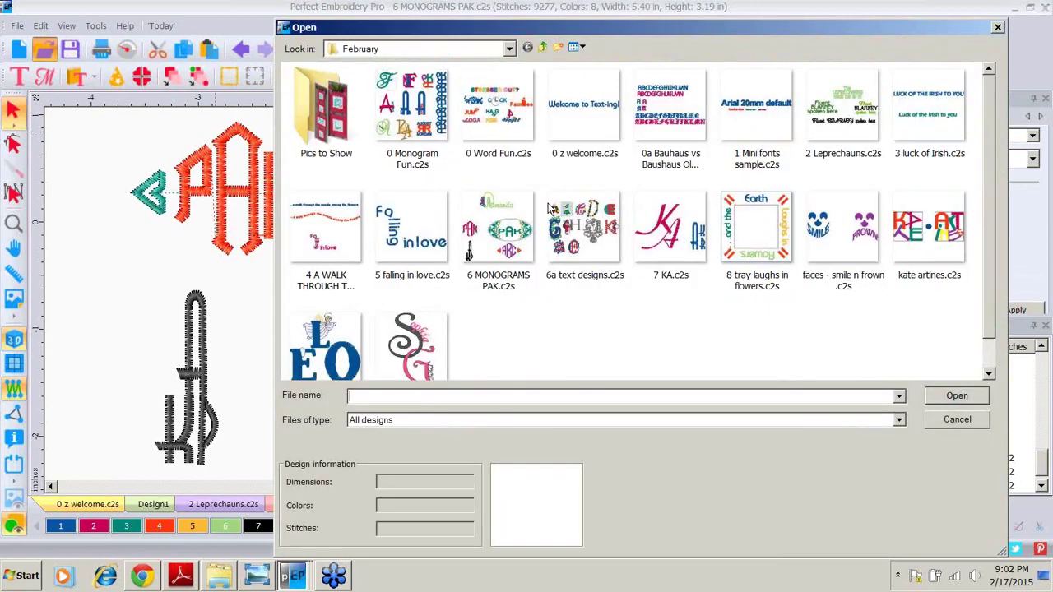
{"action": "double_click", "coordinate": [549, 208]}
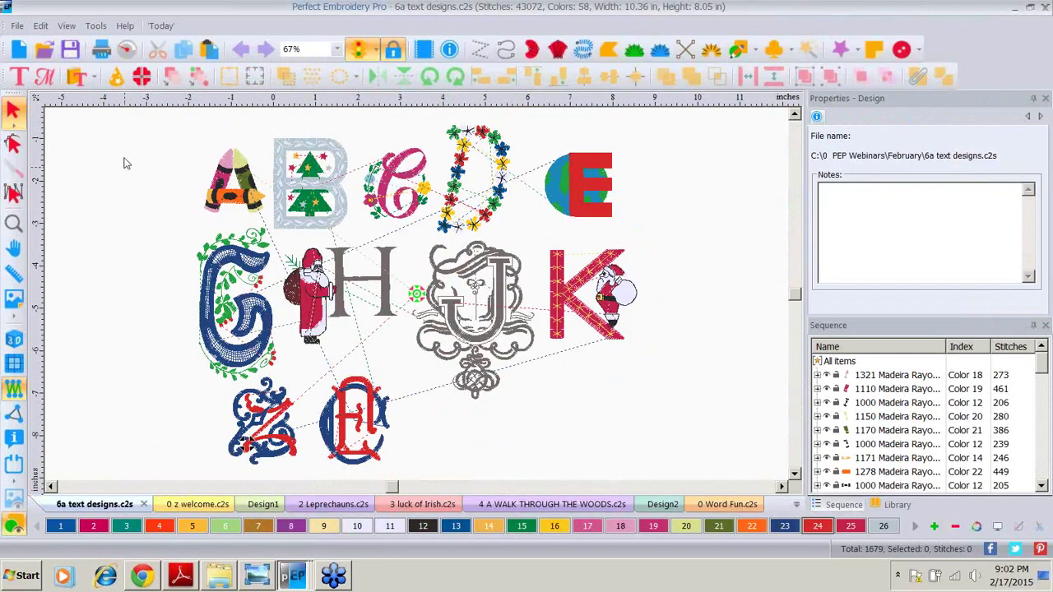
Browse the design catalog's decorative alphabets and insert the angel letter L (Aa86116) above the existing letters.
{"action": "left_click", "coordinate": [78, 79]}
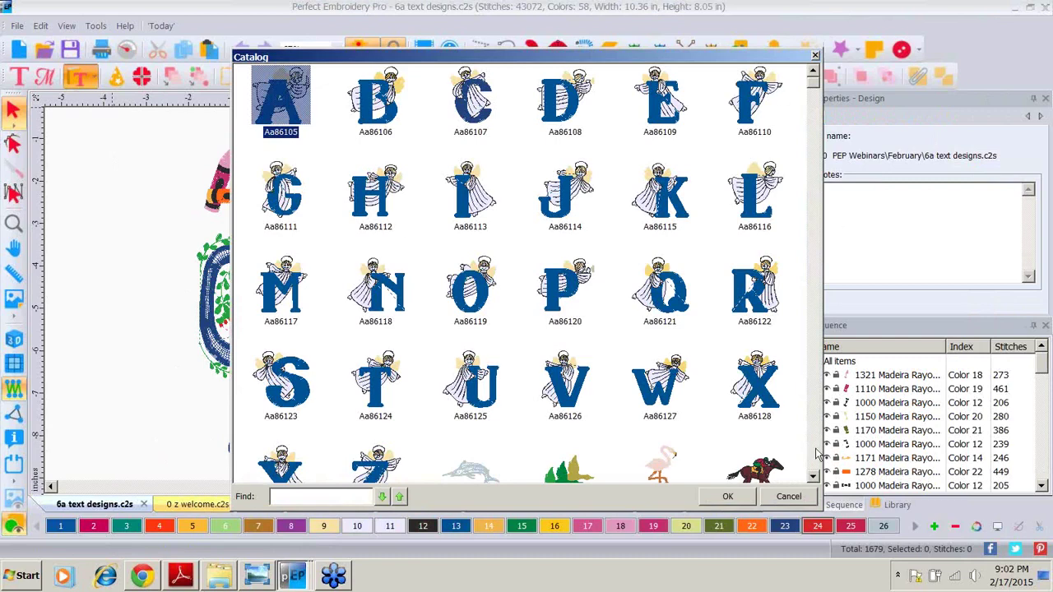
{"action": "left_click", "coordinate": [817, 454]}
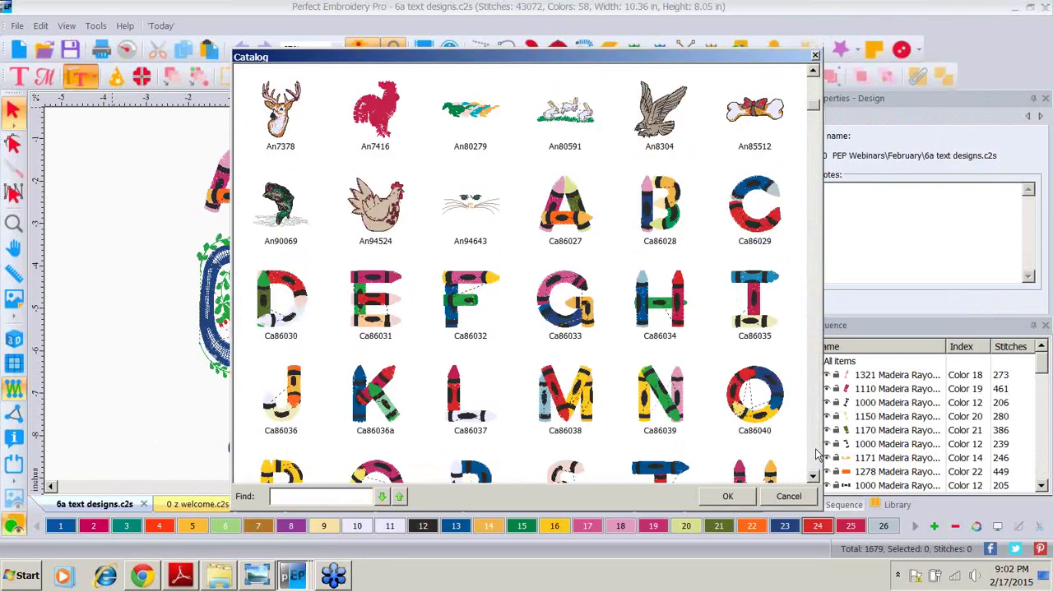
{"action": "left_click", "coordinate": [816, 453]}
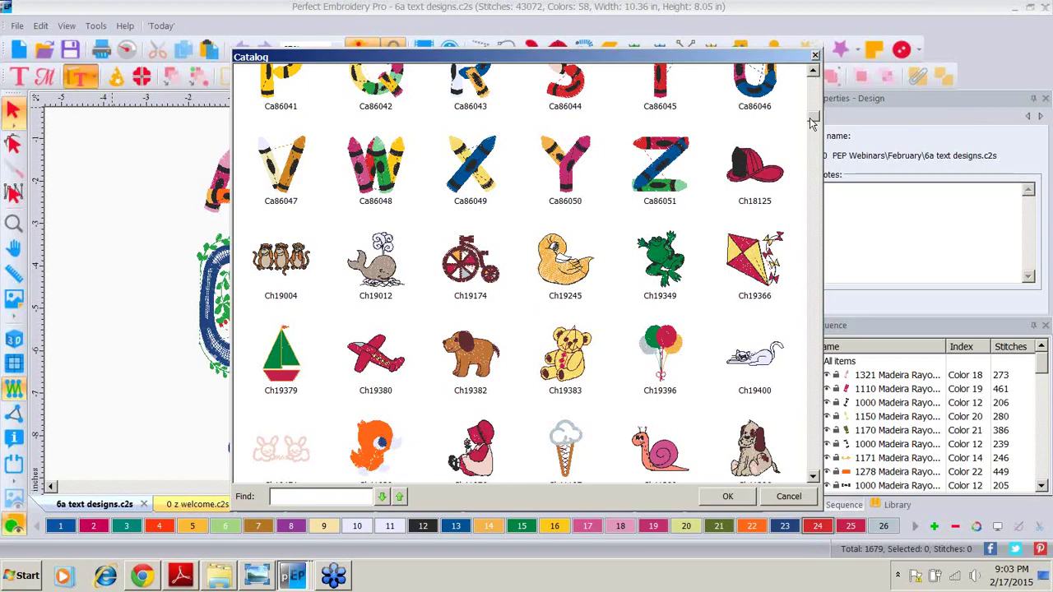
{"action": "left_click_drag", "start_coordinate": [812, 122], "coordinate": [813, 78]}
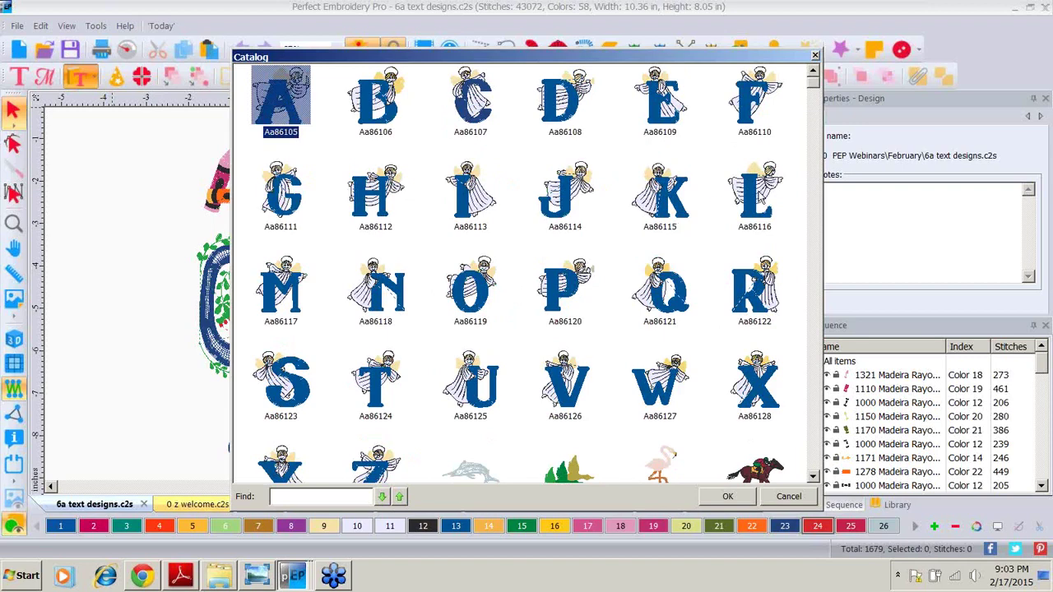
{"action": "double_click", "coordinate": [750, 206]}
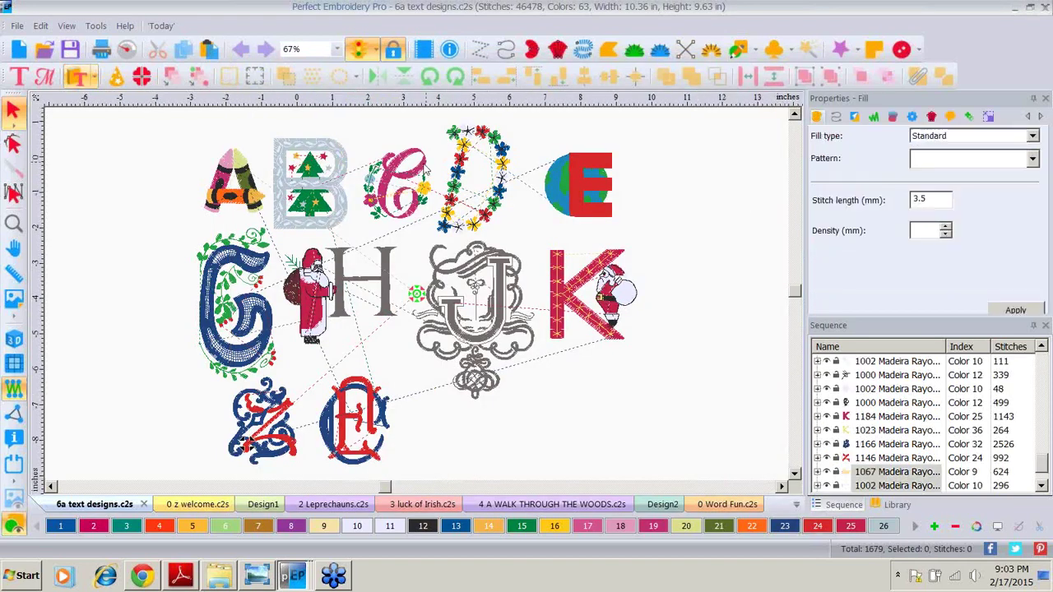
Insert the angel letter E (Aa86109) from the catalog and place it beside the angel L.
{"action": "left_click", "coordinate": [78, 78]}
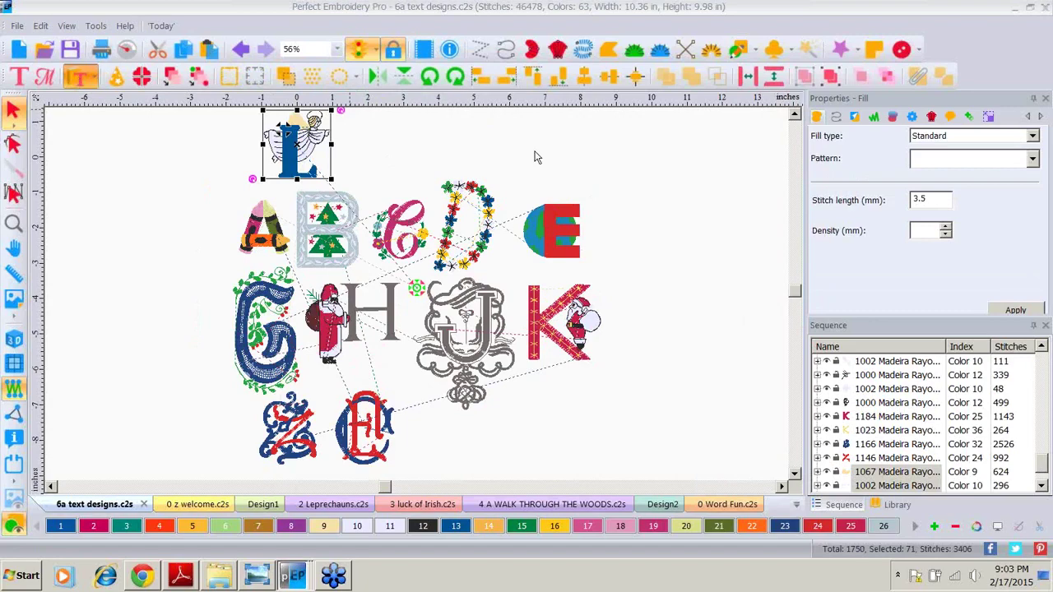
{"action": "left_click", "coordinate": [450, 157]}
{"action": "left_click", "coordinate": [662, 105]}
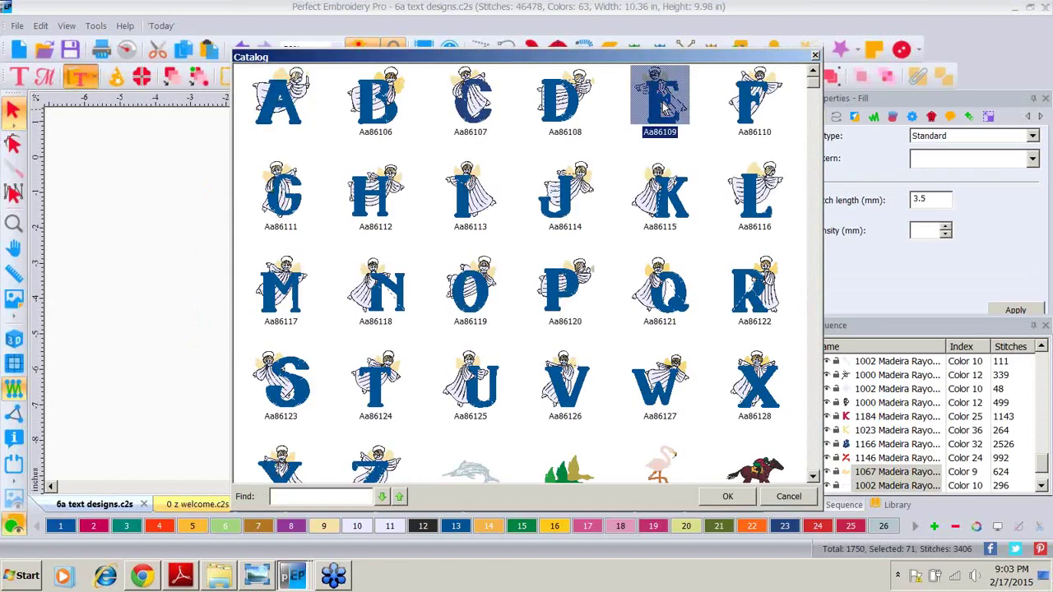
{"action": "double_click", "coordinate": [662, 105]}
{"action": "left_click_drag", "start_coordinate": [286, 169], "coordinate": [358, 181]}
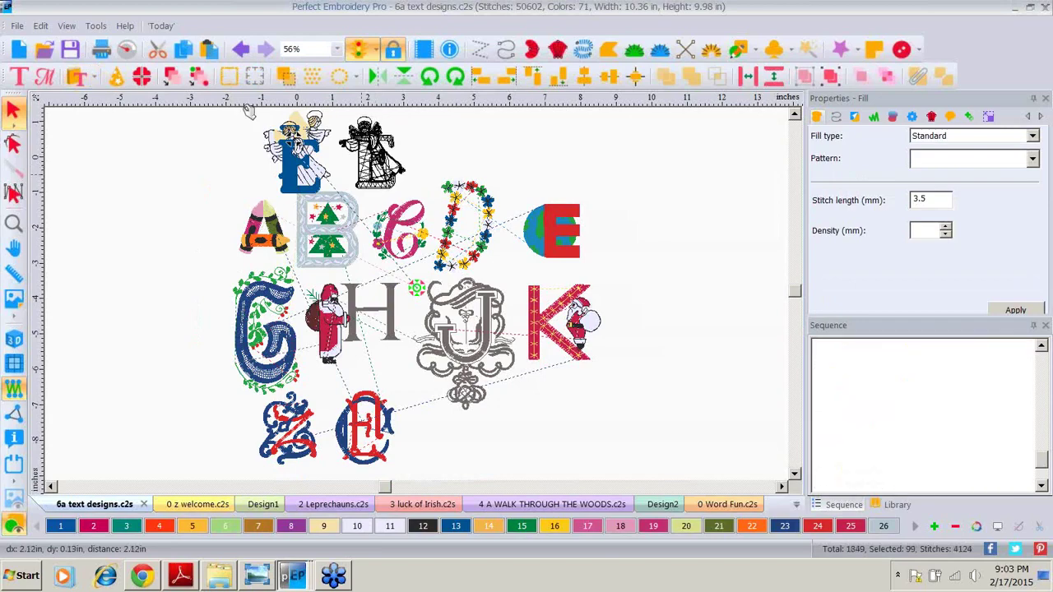
Insert the angel letter O (Aa86119) from the catalog and place it after the E to spell LEO.
{"action": "left_click", "coordinate": [79, 80]}
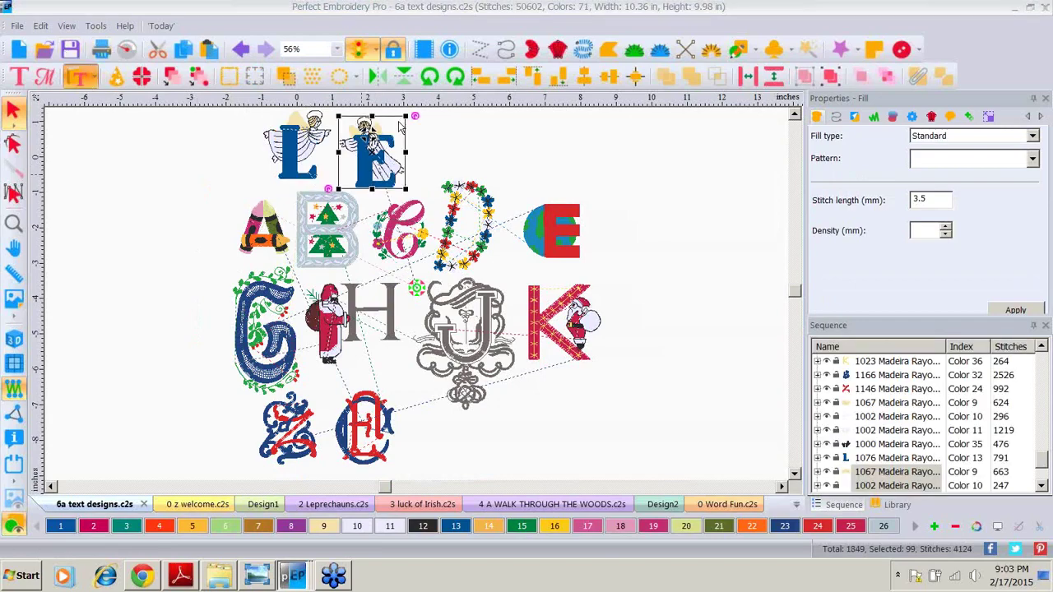
{"action": "left_click", "coordinate": [708, 175]}
{"action": "double_click", "coordinate": [460, 290]}
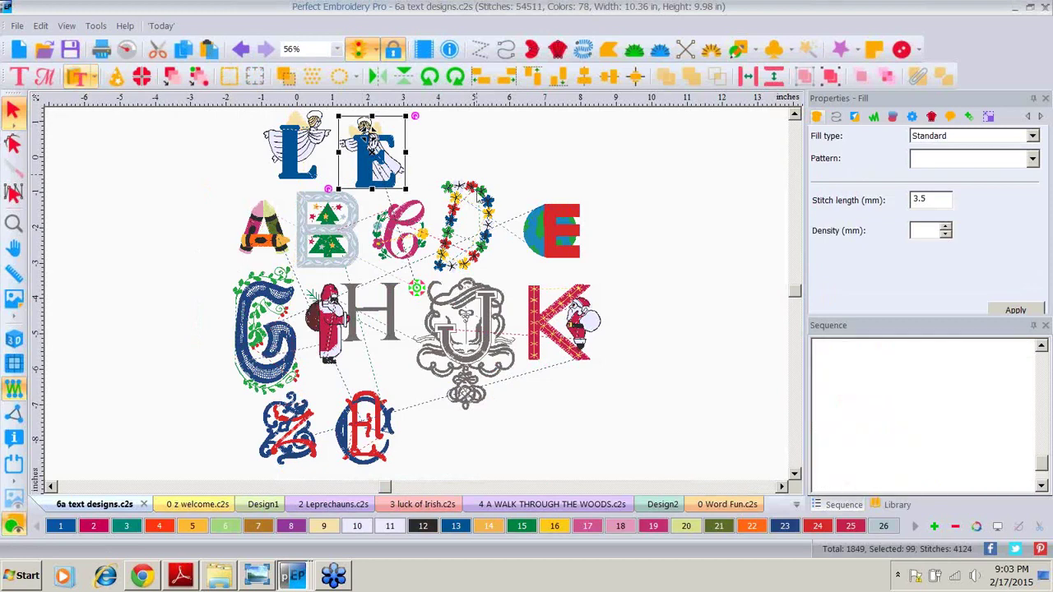
{"action": "left_click_drag", "start_coordinate": [296, 157], "coordinate": [436, 165]}
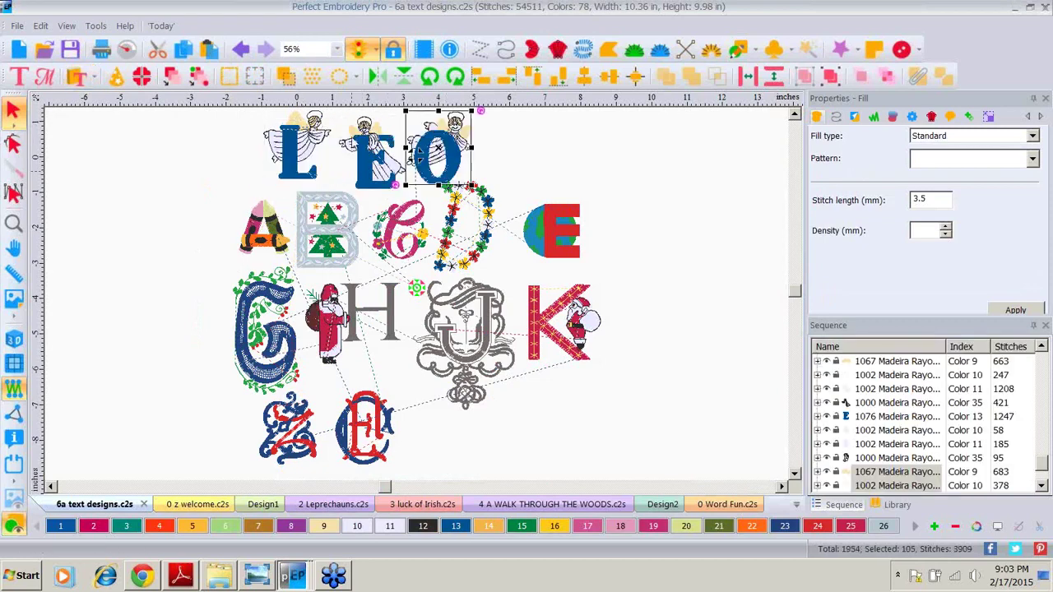
Place a horizontal guideline at the base of the angel L and move the angel E and O to align with it.
{"action": "right_click", "coordinate": [346, 99]}
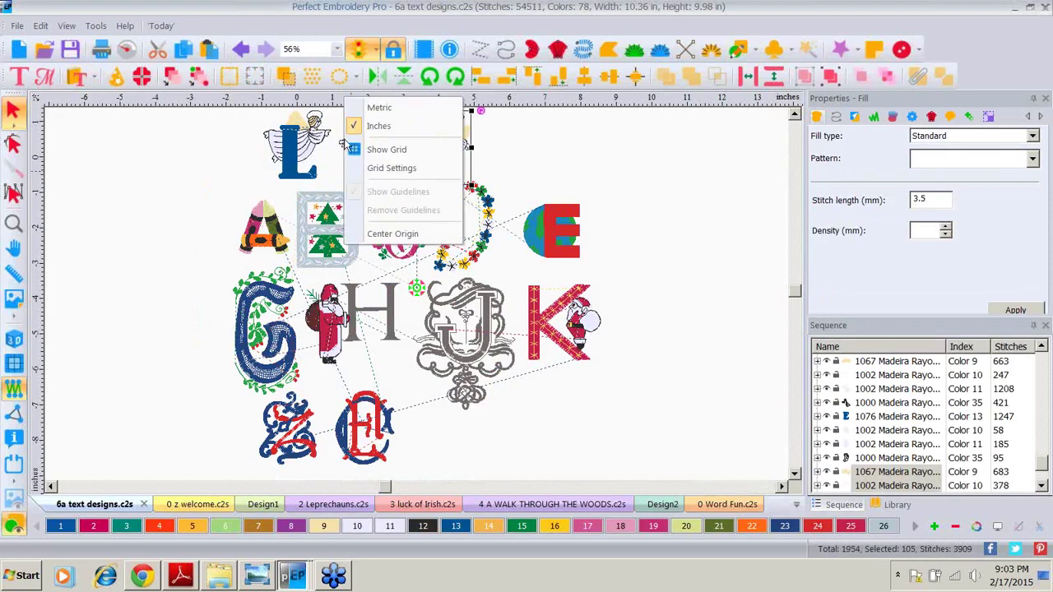
{"action": "left_click", "coordinate": [315, 107]}
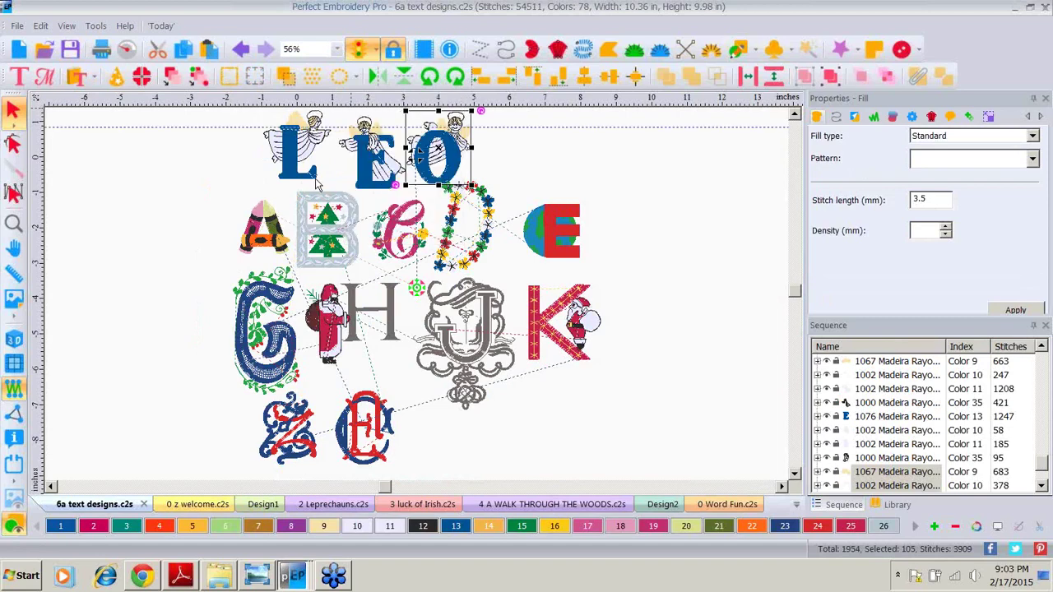
{"action": "left_click_drag", "start_coordinate": [319, 182], "coordinate": [374, 160]}
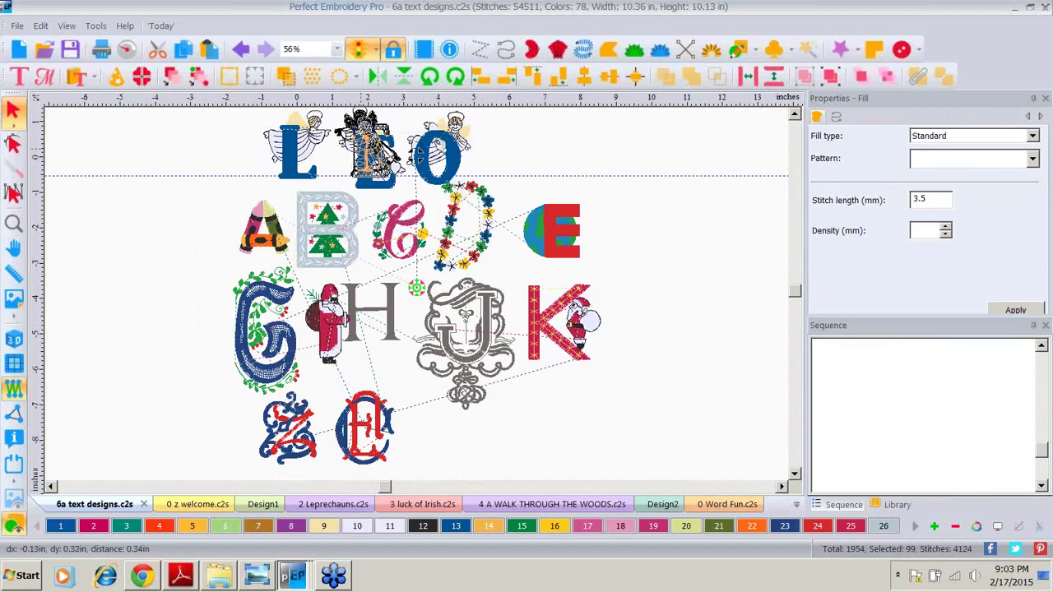
{"action": "left_click", "coordinate": [448, 144]}
{"action": "left_click_drag", "start_coordinate": [461, 134], "coordinate": [452, 138]}
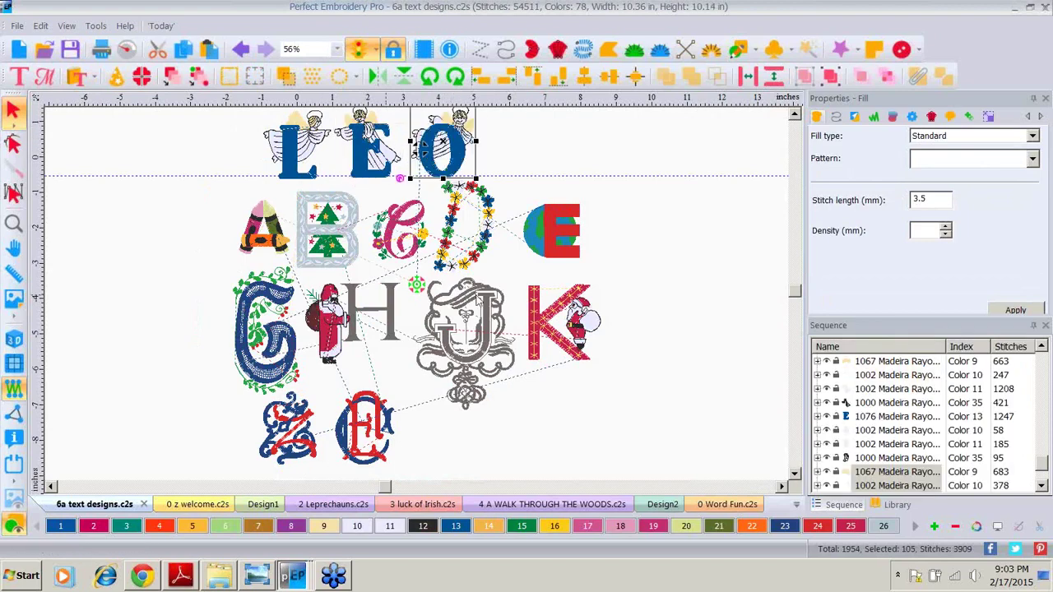
{"action": "left_click", "coordinate": [683, 255]}
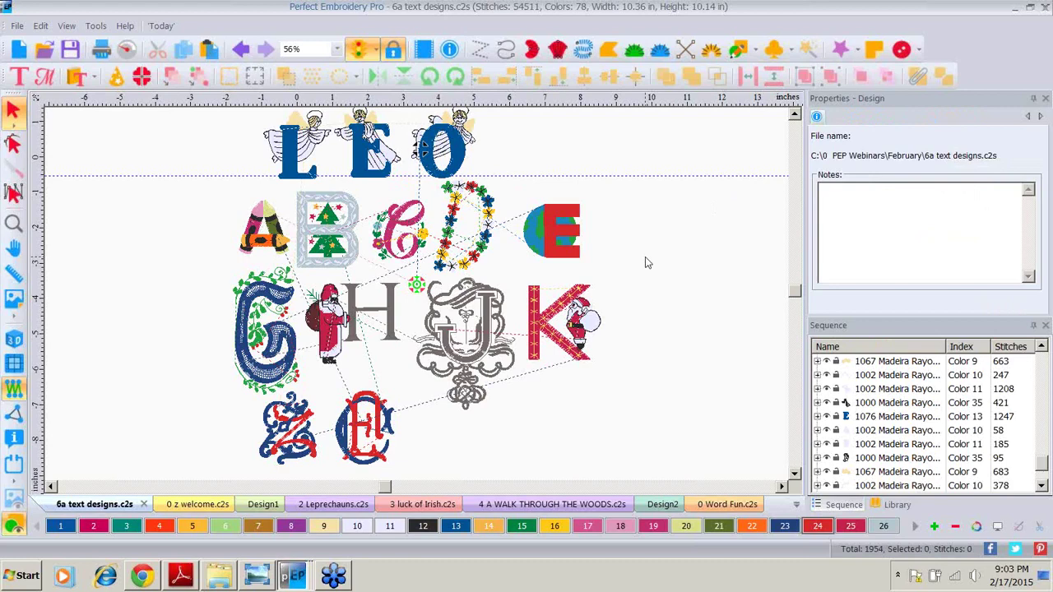
Open the design file 0 Monogram Fun.c2s from the February folder.
{"action": "left_click", "coordinate": [46, 51]}
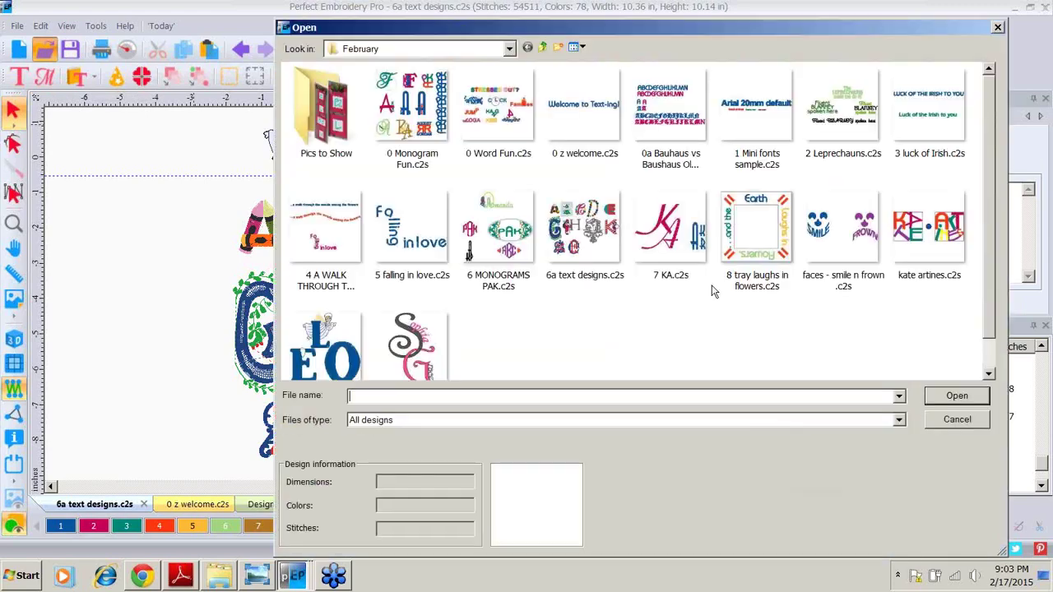
{"action": "left_click", "coordinate": [412, 105]}
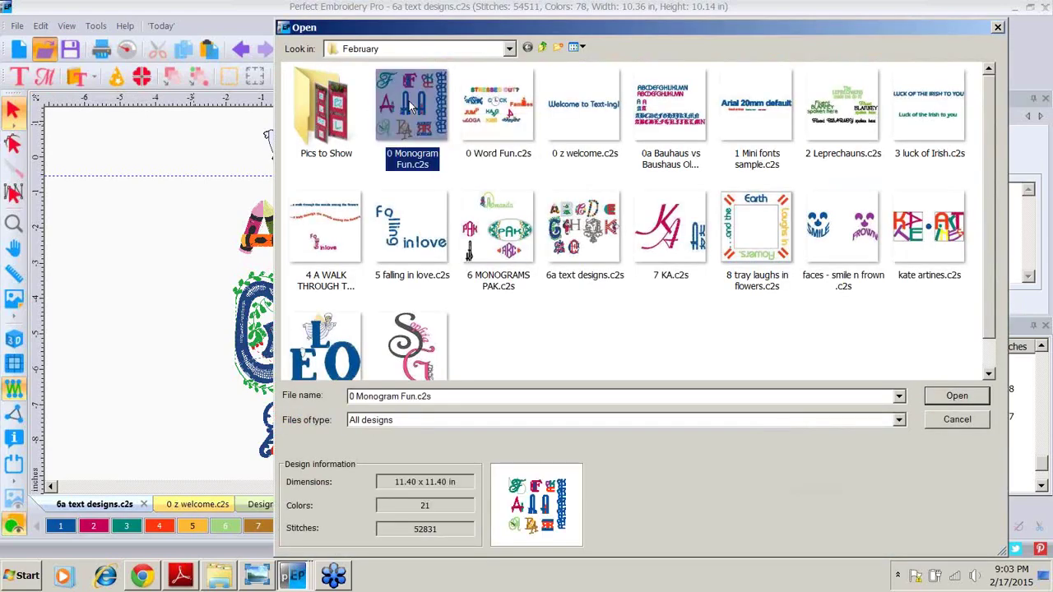
{"action": "double_click", "coordinate": [411, 105]}
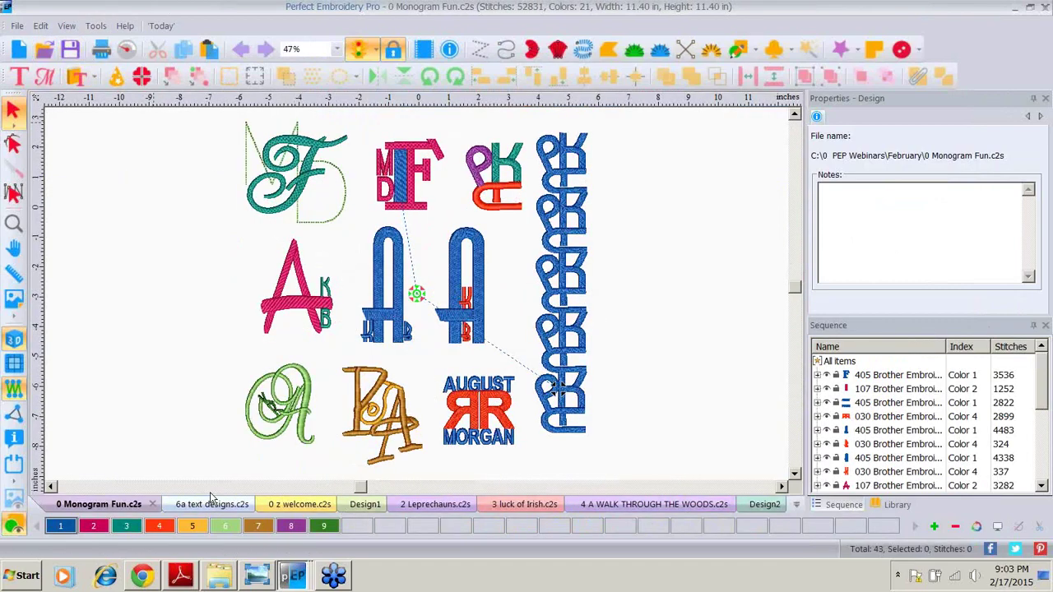
Switch to Windows Photo Viewer to look at the photo of the finished BLOOM wall hanging.
{"action": "left_click", "coordinate": [259, 582]}
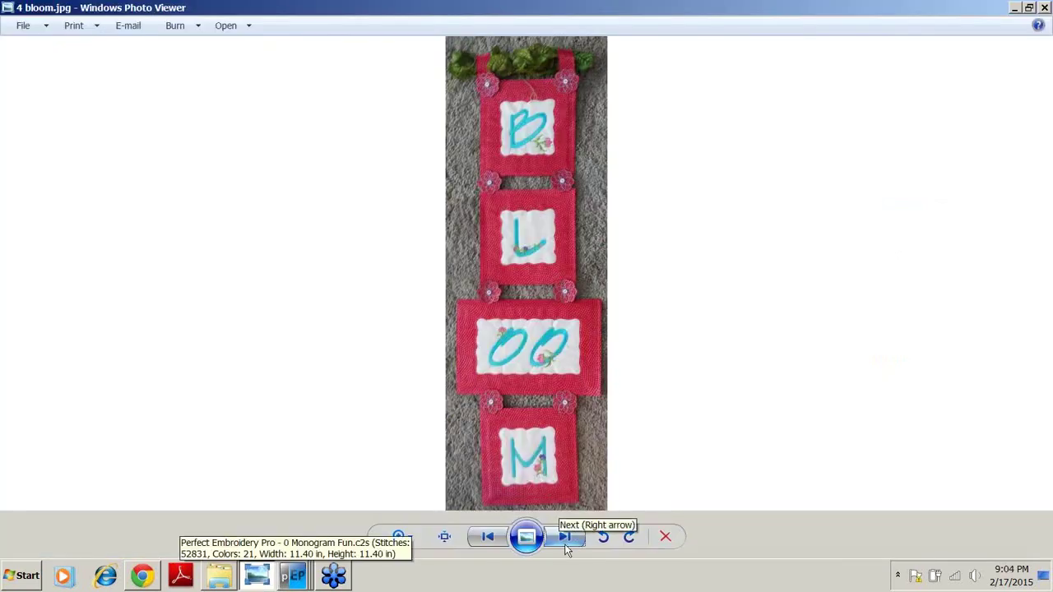